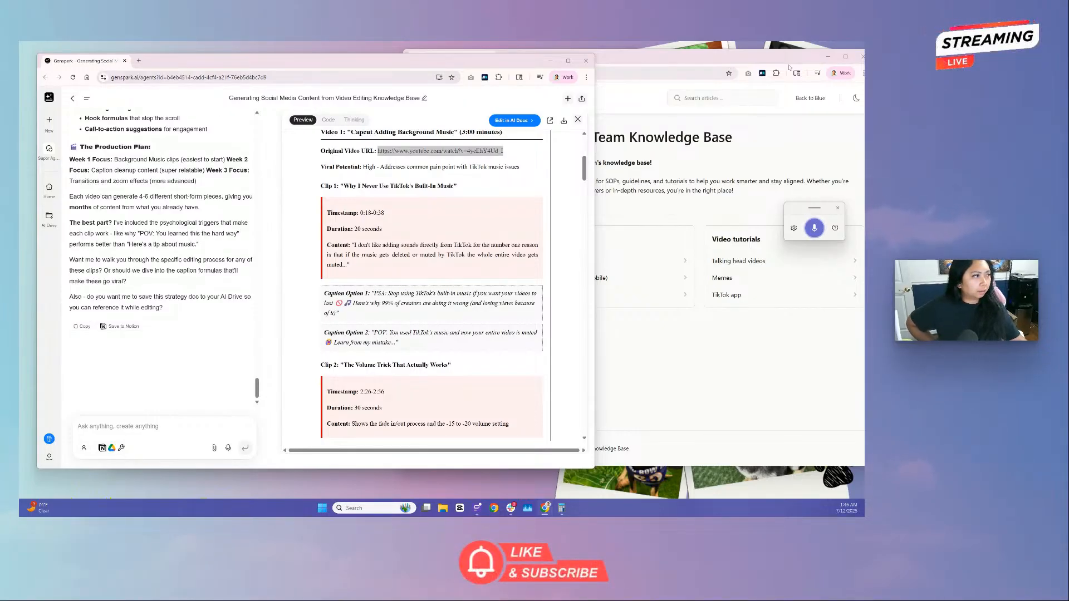
# - Review the opening prompt of the Genspark chat alongside the Otso Co. Team Knowledge Base home page
pyautogui.click(666, 59)
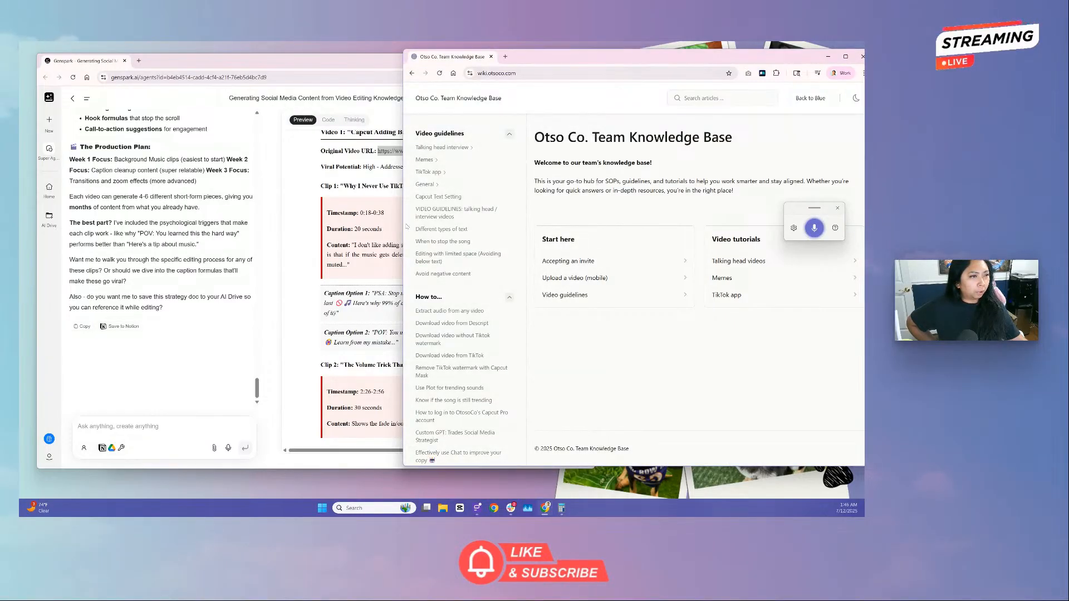
pyautogui.moveTo(258, 388); pyautogui.dragTo(252, 106)
pyautogui.click(733, 174)
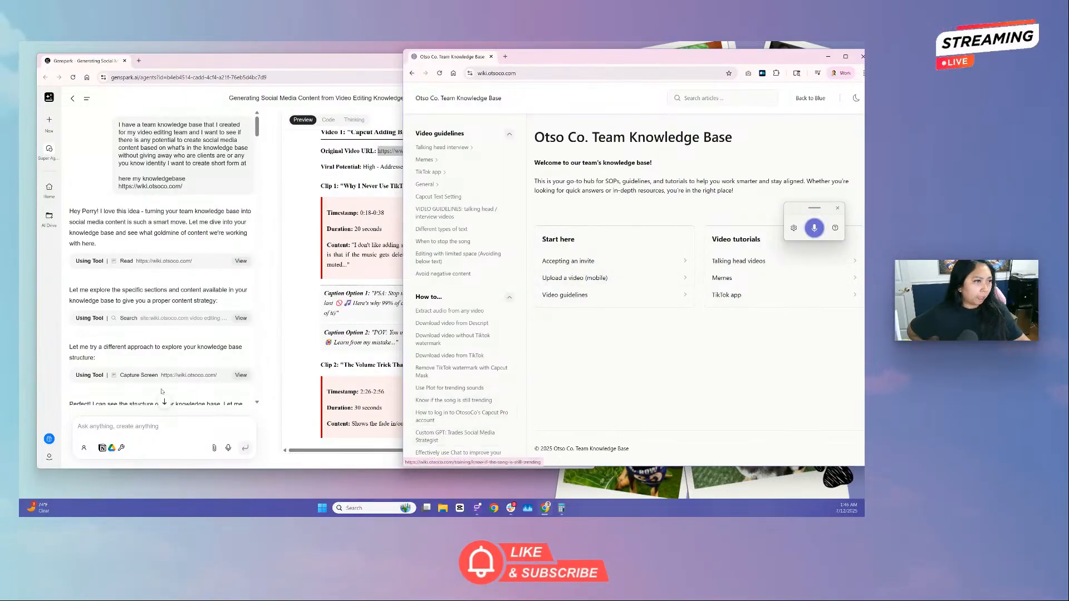
pyautogui.click(141, 269)
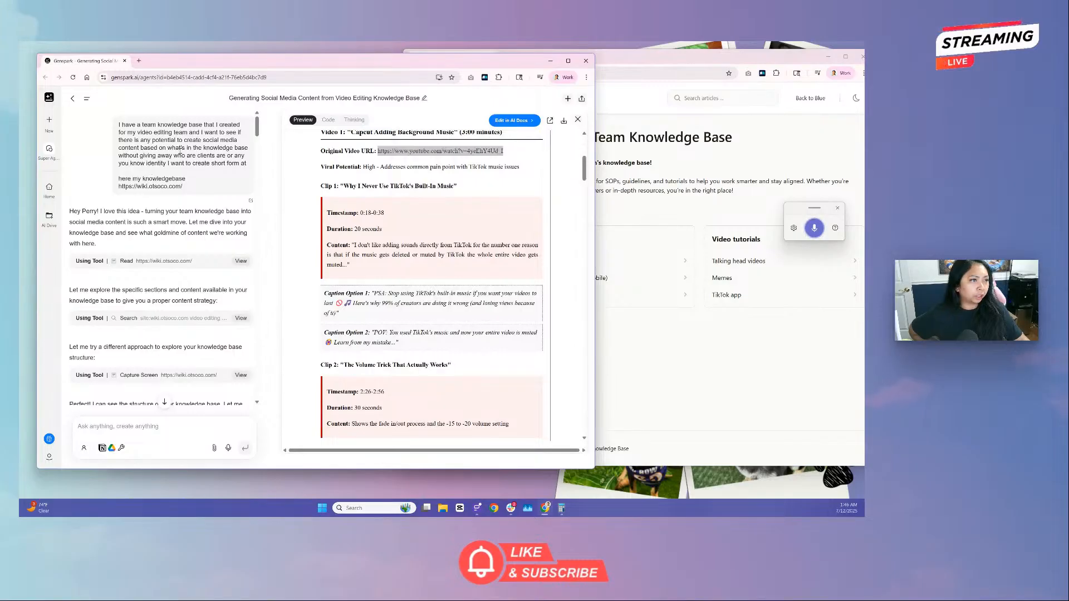
pyautogui.moveTo(178, 141); pyautogui.dragTo(217, 156)
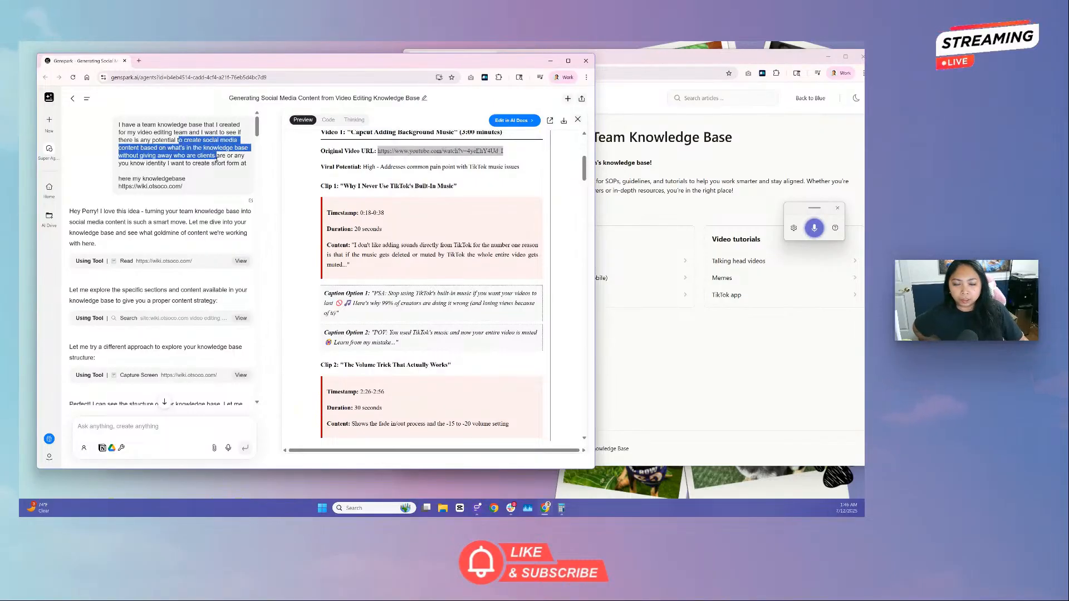
pyautogui.click(217, 158)
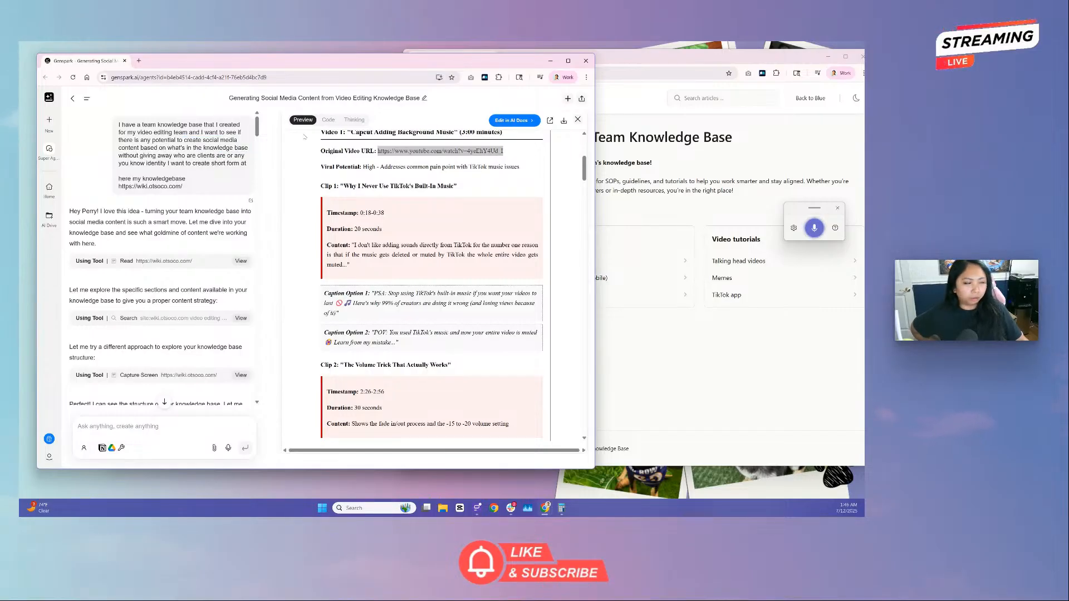
pyautogui.click(737, 150)
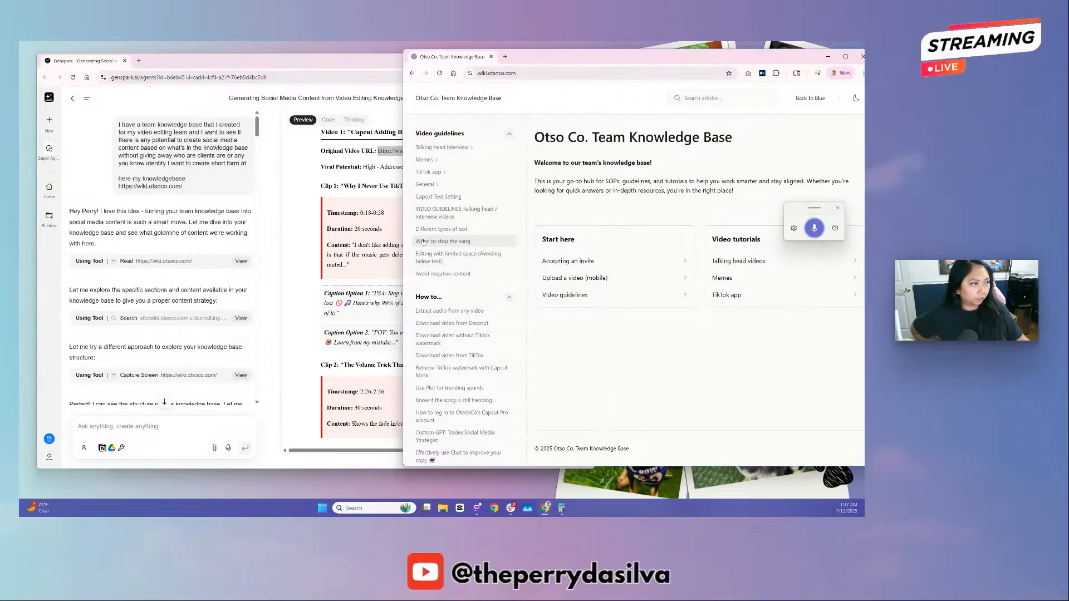
# - Return to the Genspark chat and open the 90-day content strategy document created after the "Yes let's do this" message
pyautogui.click(162, 149)
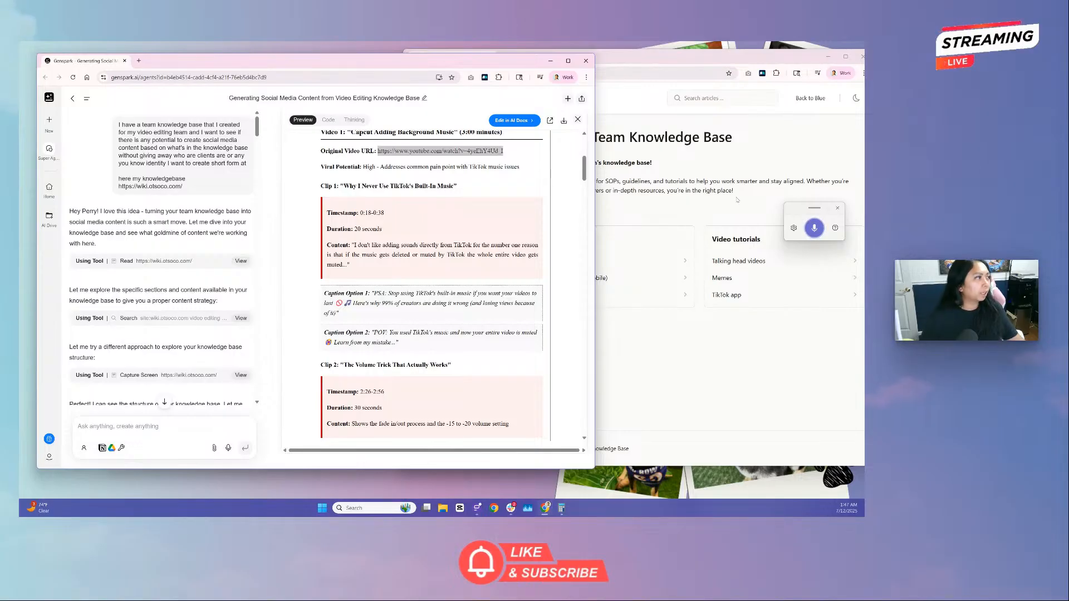
pyautogui.scroll(-10, 145, 205)
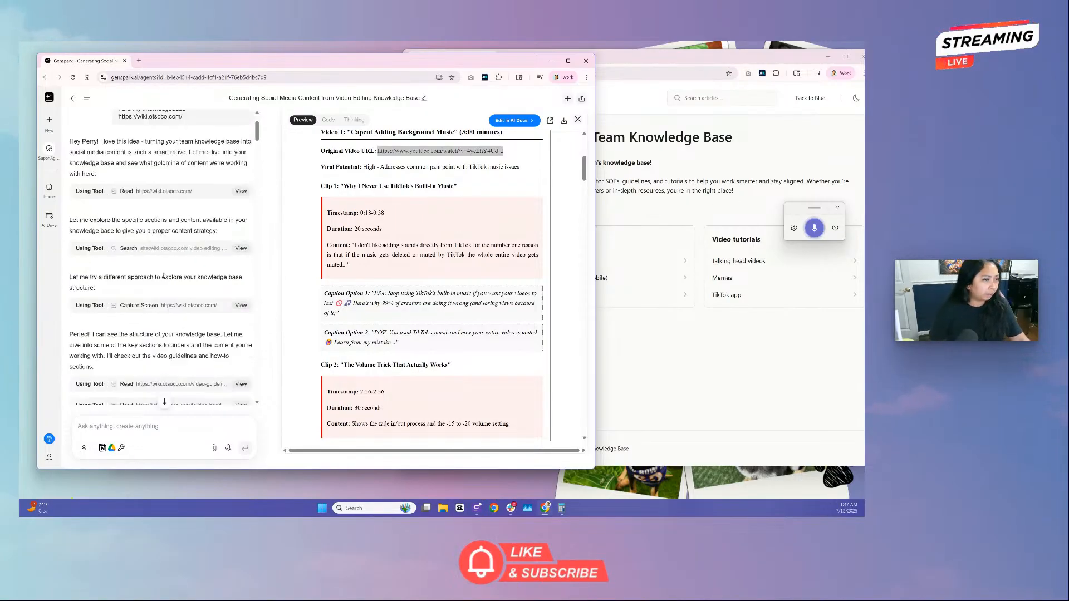
pyautogui.scroll(-10, 165, 277)
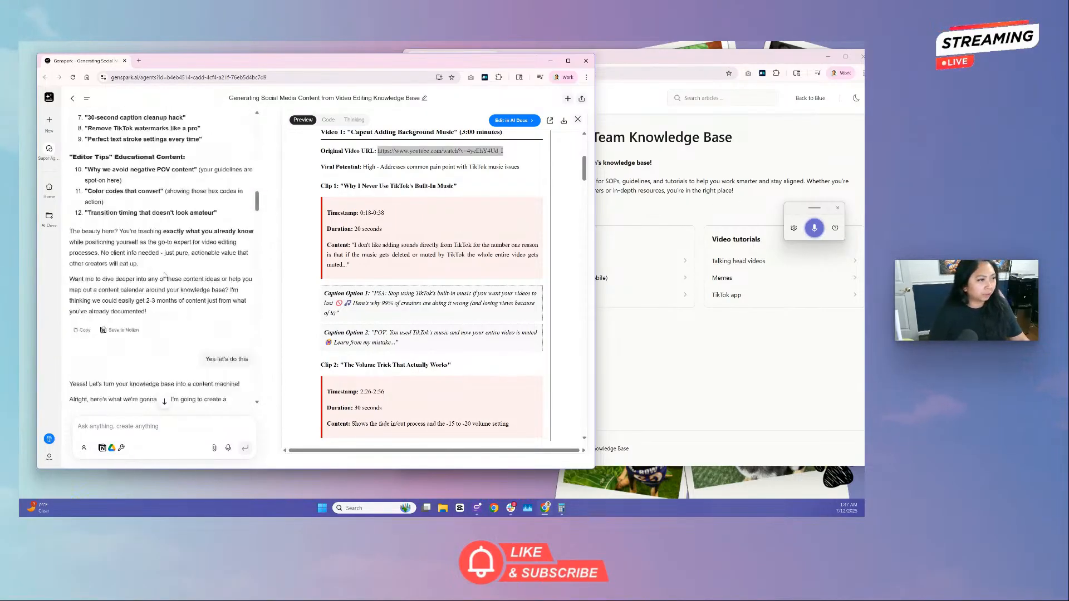
pyautogui.scroll(5, 438, 210)
pyautogui.scroll(-20, 417, 205)
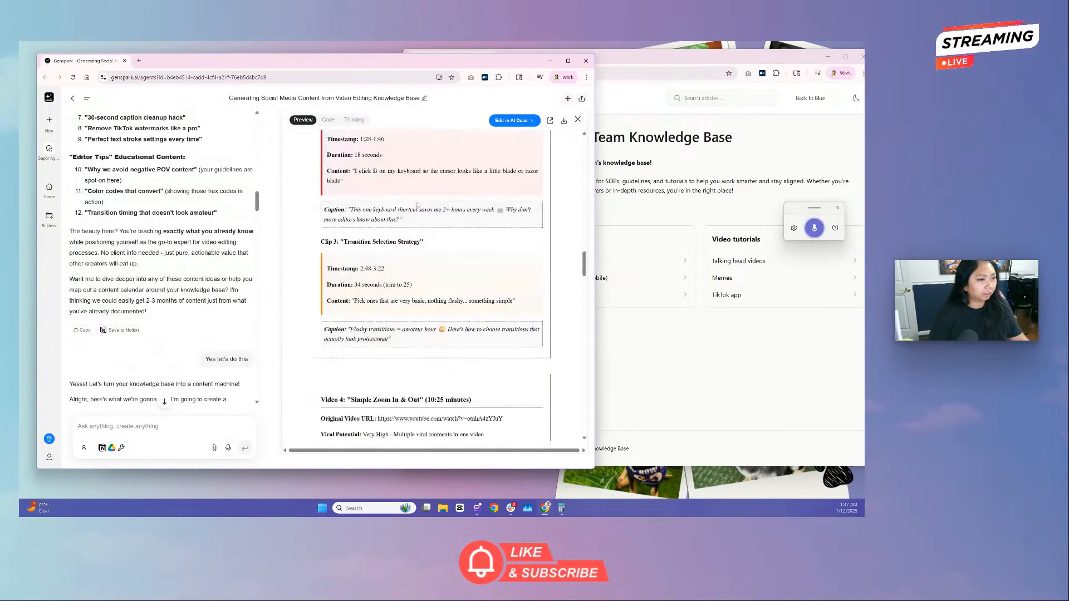
pyautogui.scroll(-3, 207, 283)
pyautogui.click(208, 282)
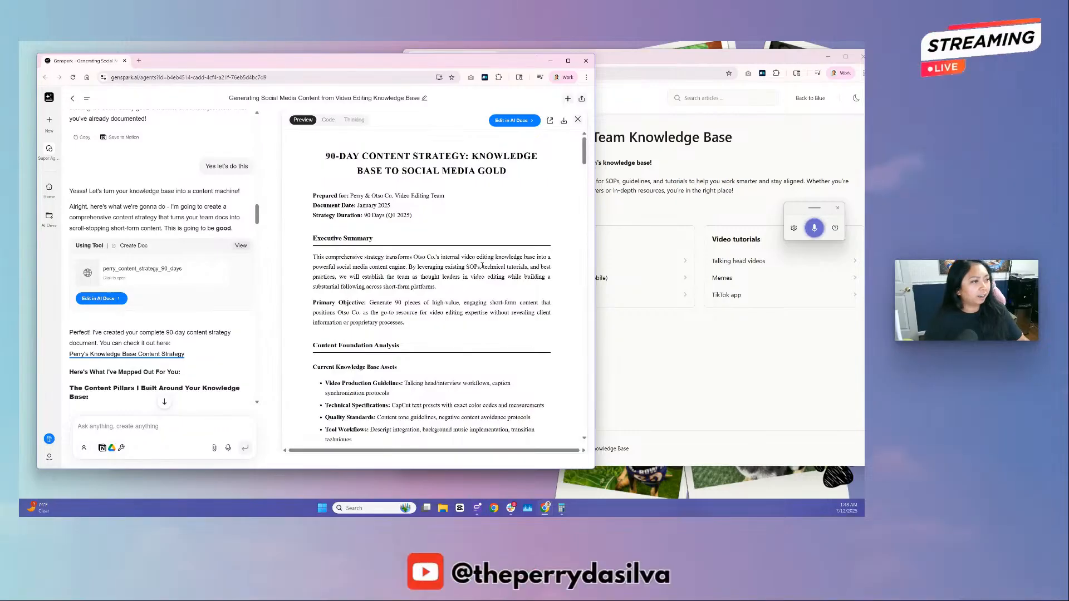
# - Maximize the chat window and examine the 90-day content strategy document from the executive summary through the conclusion
pyautogui.click(568, 60)
pyautogui.scroll(-1, 652, 281)
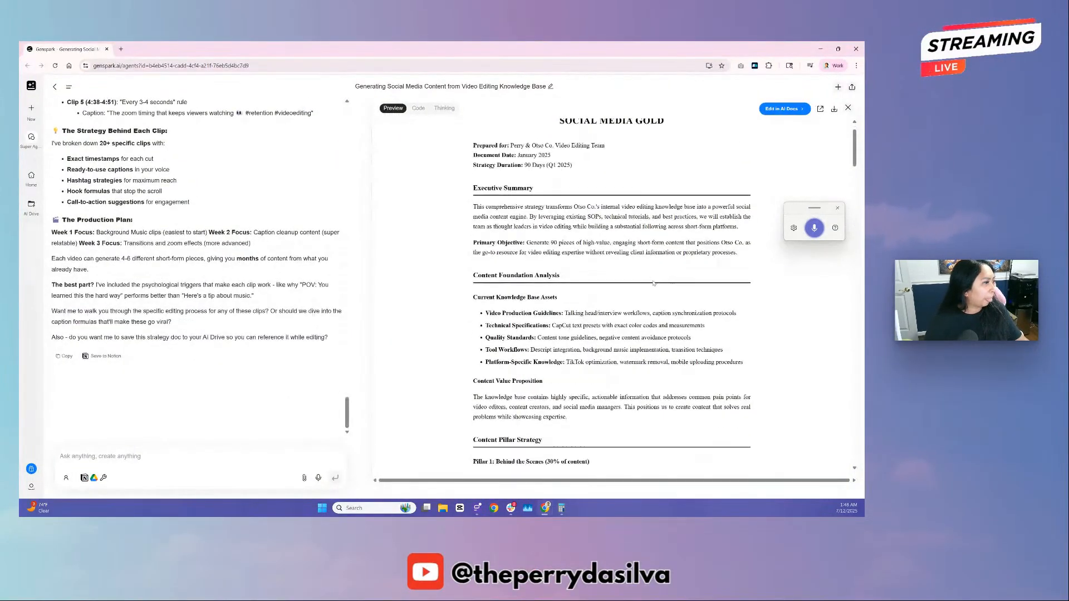
pyautogui.scroll(1, 653, 281)
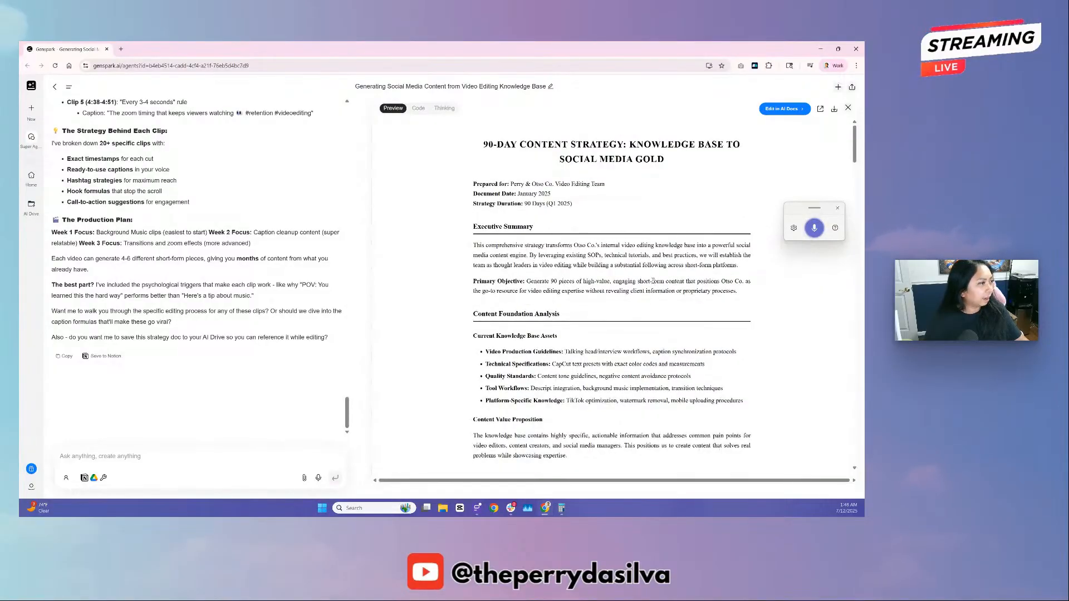
pyautogui.scroll(-4, 653, 281)
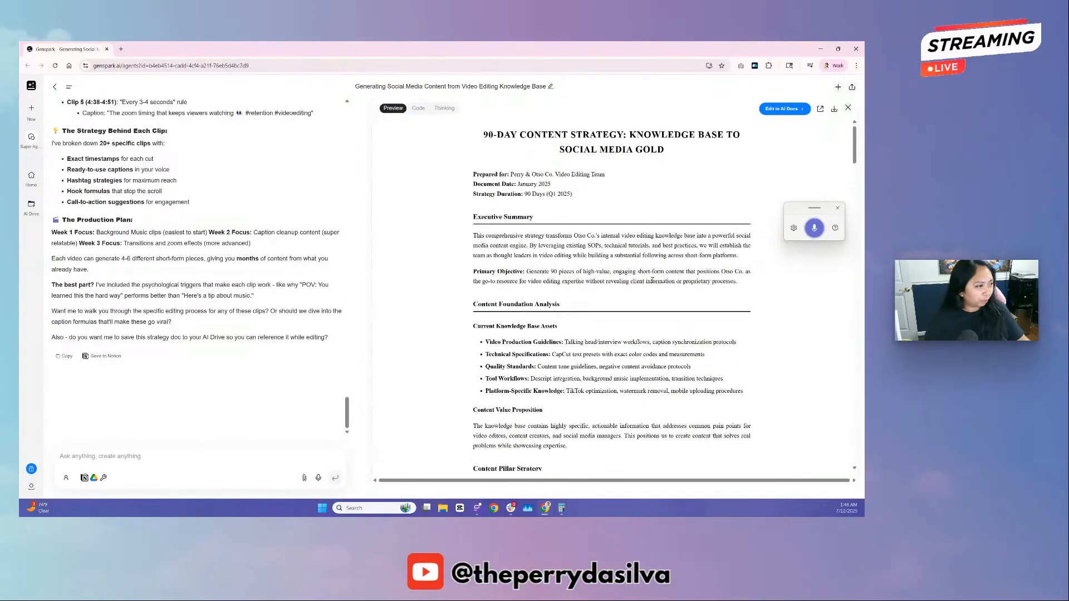
pyautogui.scroll(-8, 647, 279)
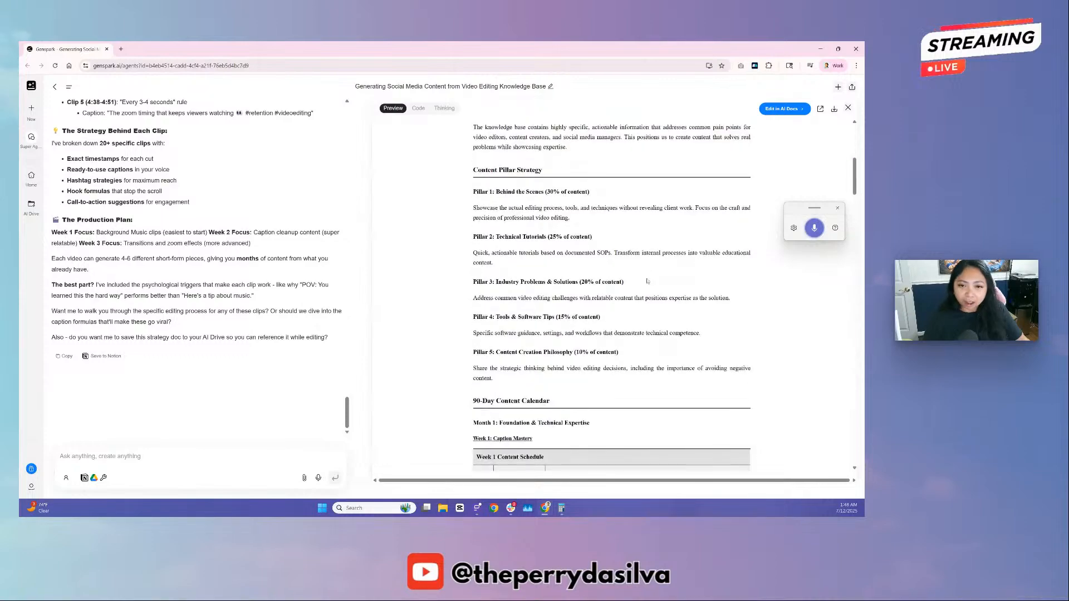
pyautogui.scroll(-2, 641, 277)
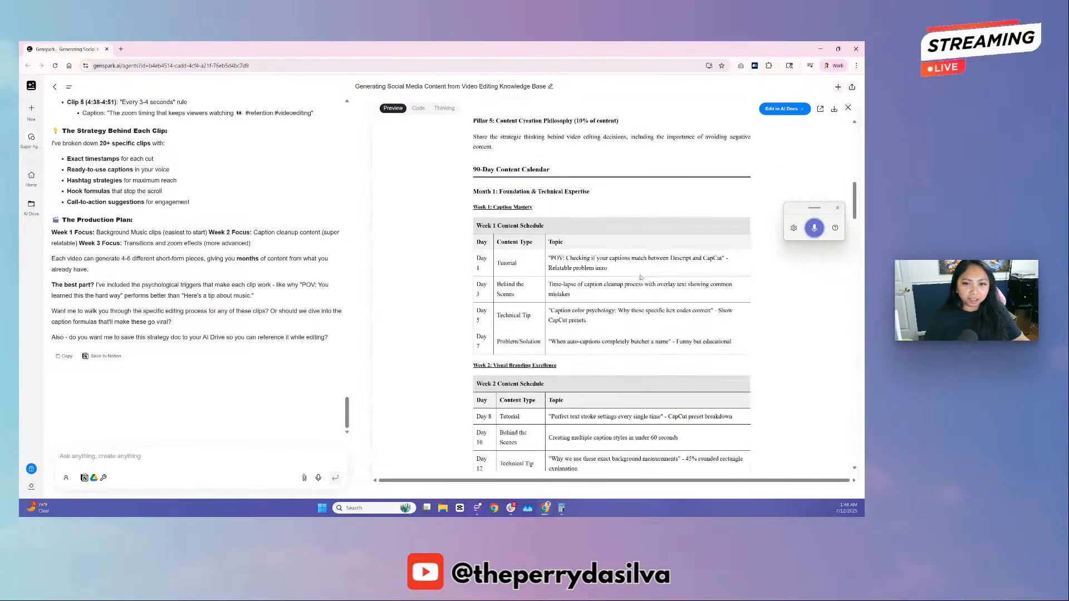
pyautogui.scroll(-8, 640, 277)
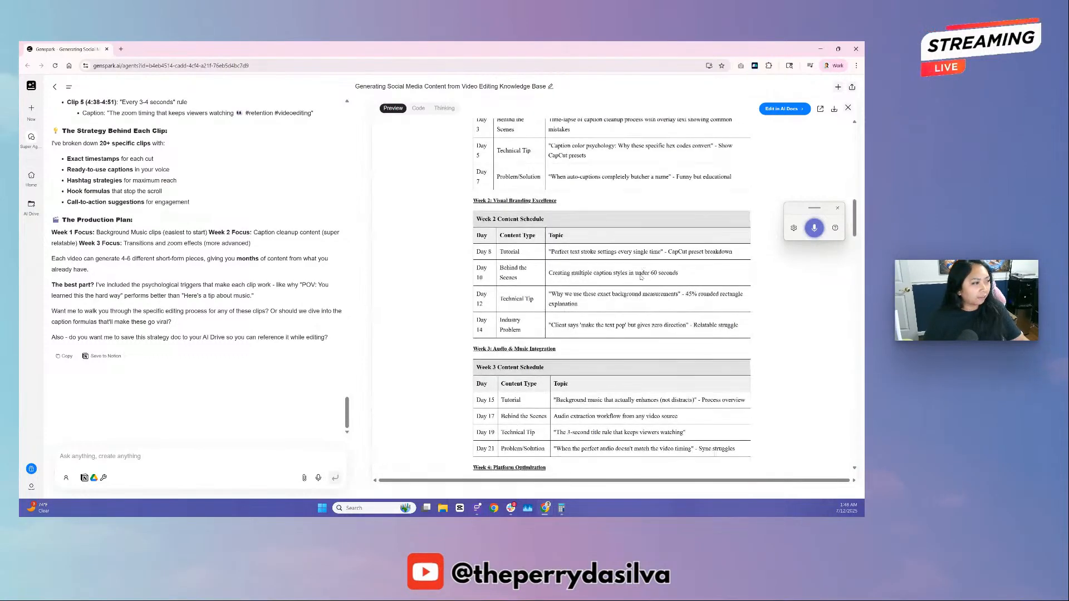
pyautogui.scroll(-8, 638, 280)
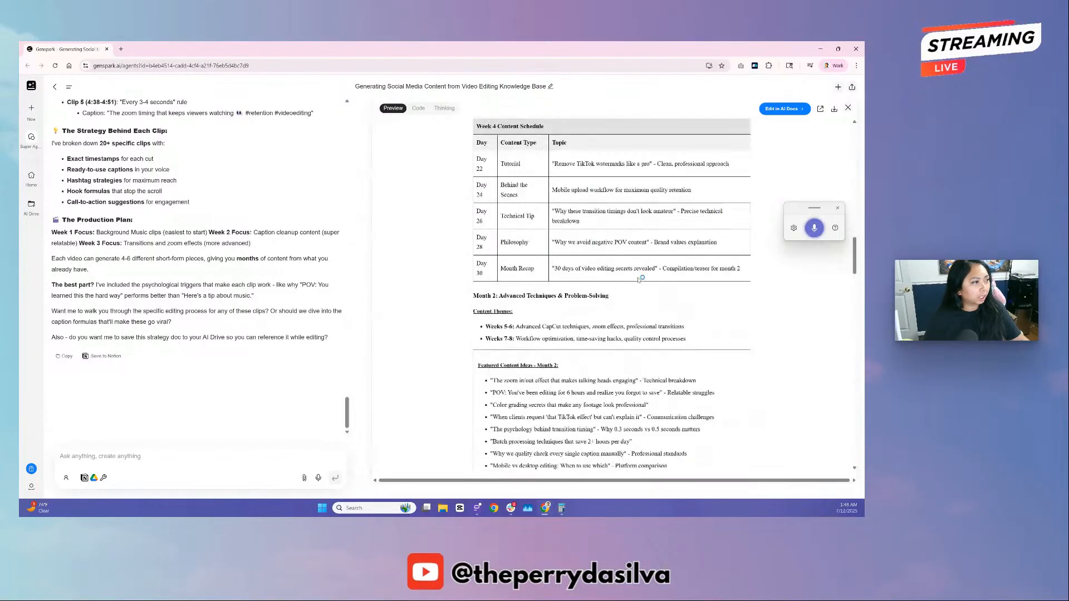
pyautogui.scroll(-8, 639, 280)
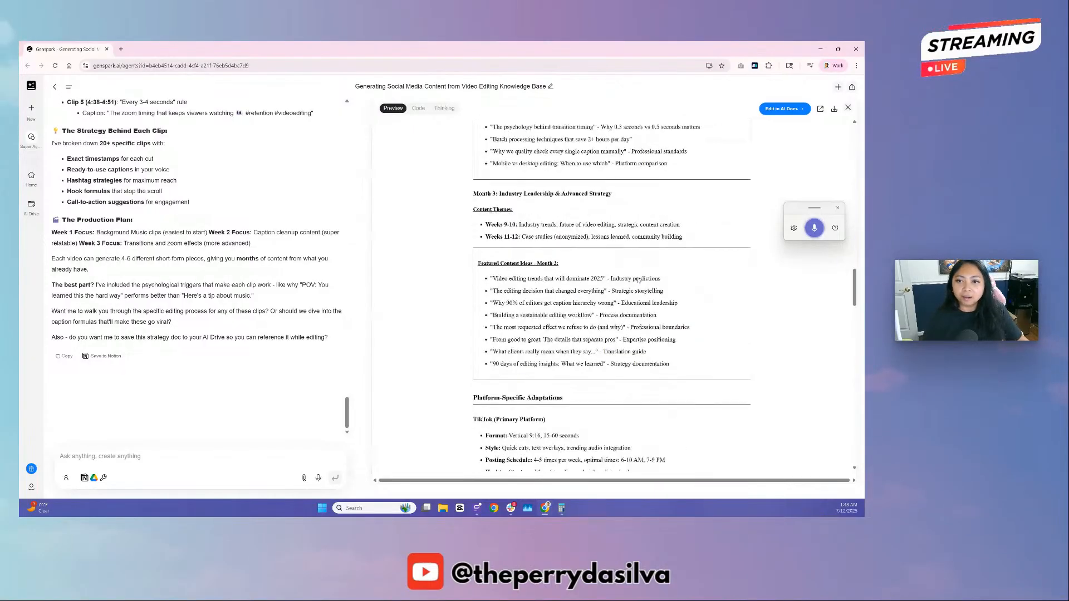
pyautogui.scroll(-1, 638, 280)
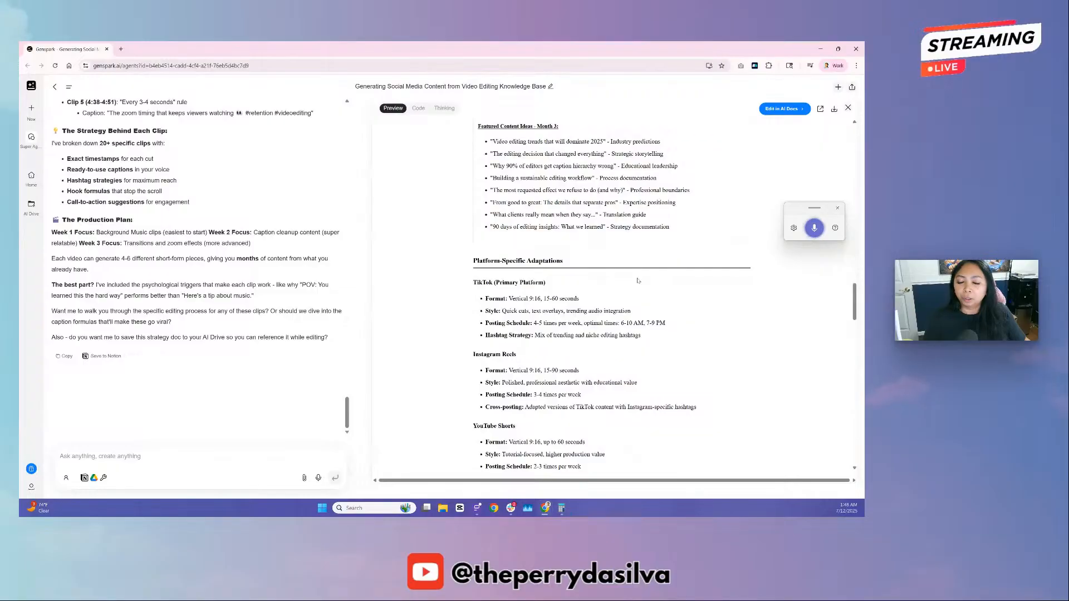
pyautogui.scroll(-9, 639, 280)
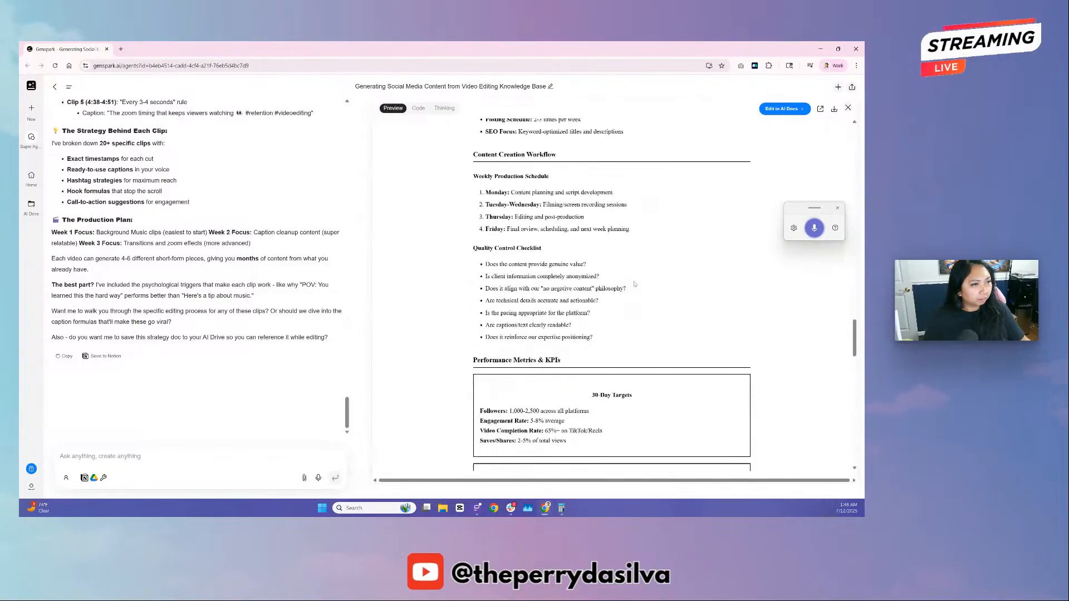
pyautogui.scroll(-9, 634, 284)
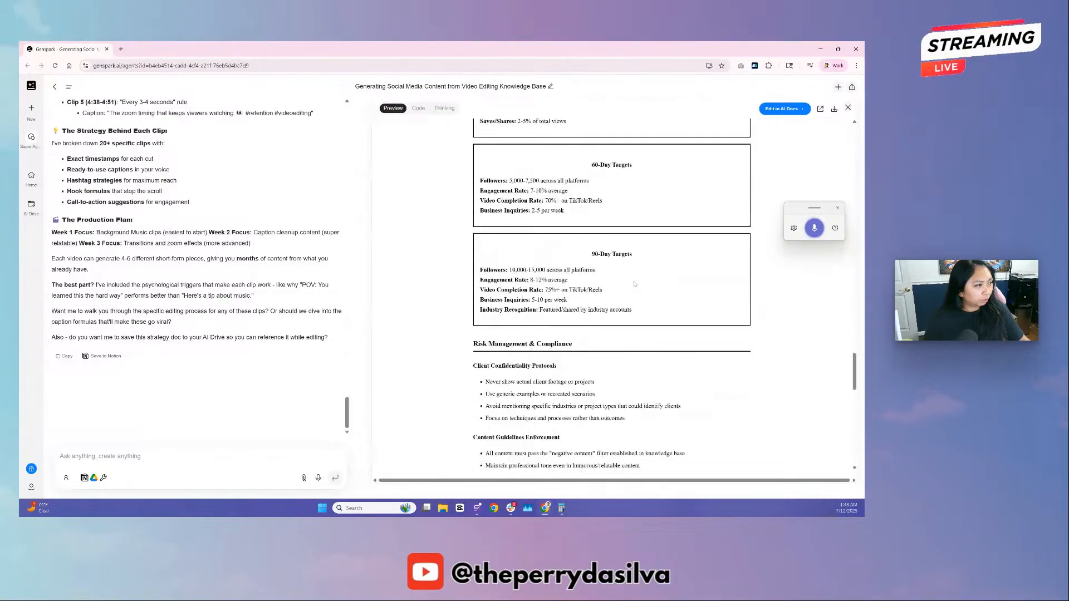
pyautogui.scroll(-10, 634, 284)
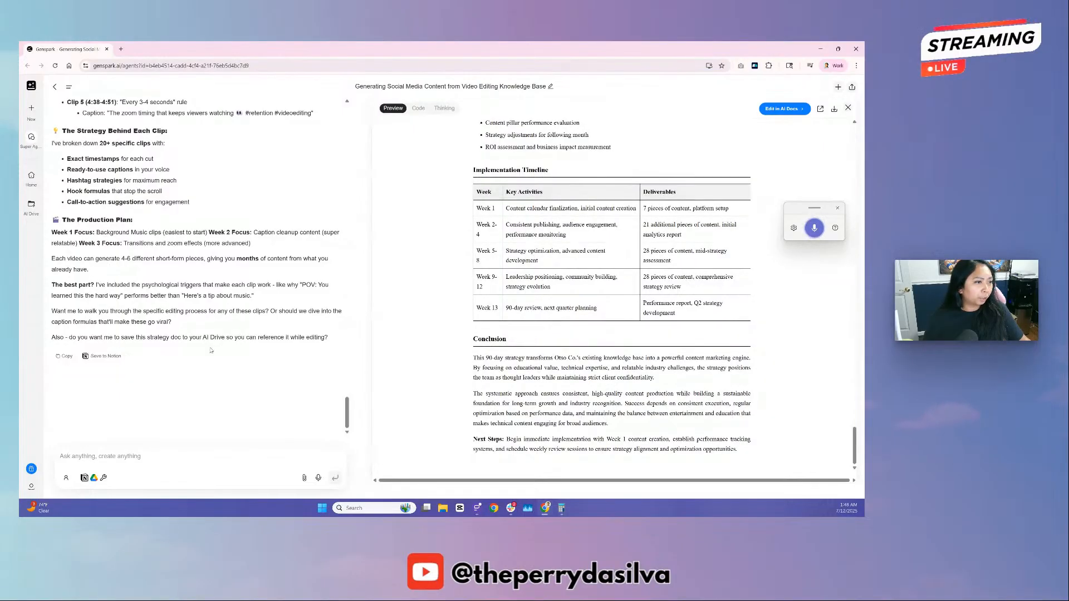
# - Look back through the chat for the 90-day strategy reply and the prompt about reusing the unlisted YouTube videos
pyautogui.scroll(10, 211, 350)
pyautogui.scroll(8, 211, 350)
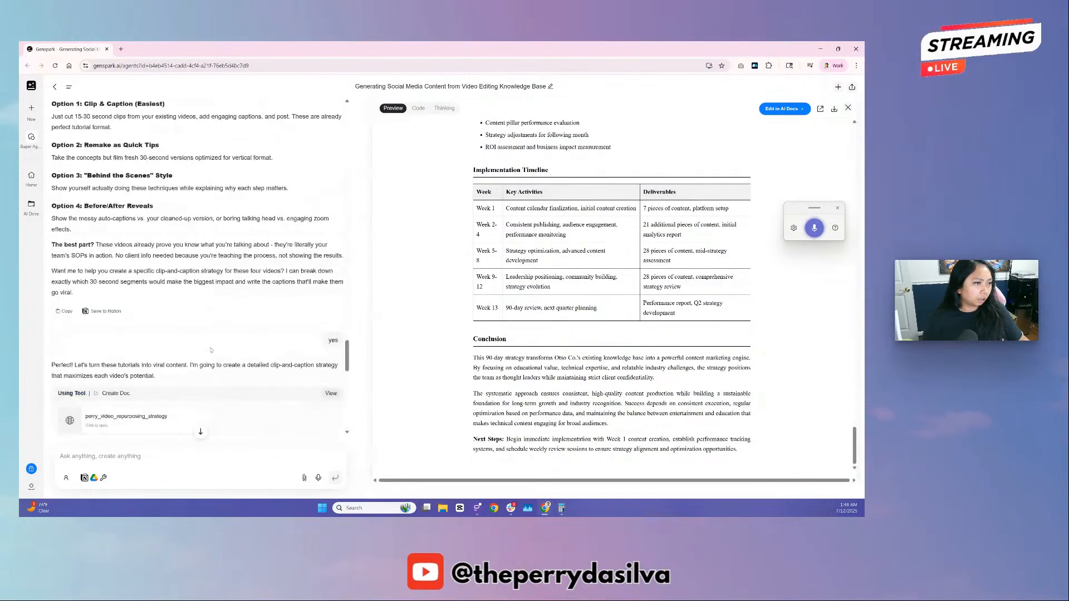
pyautogui.scroll(3, 212, 346)
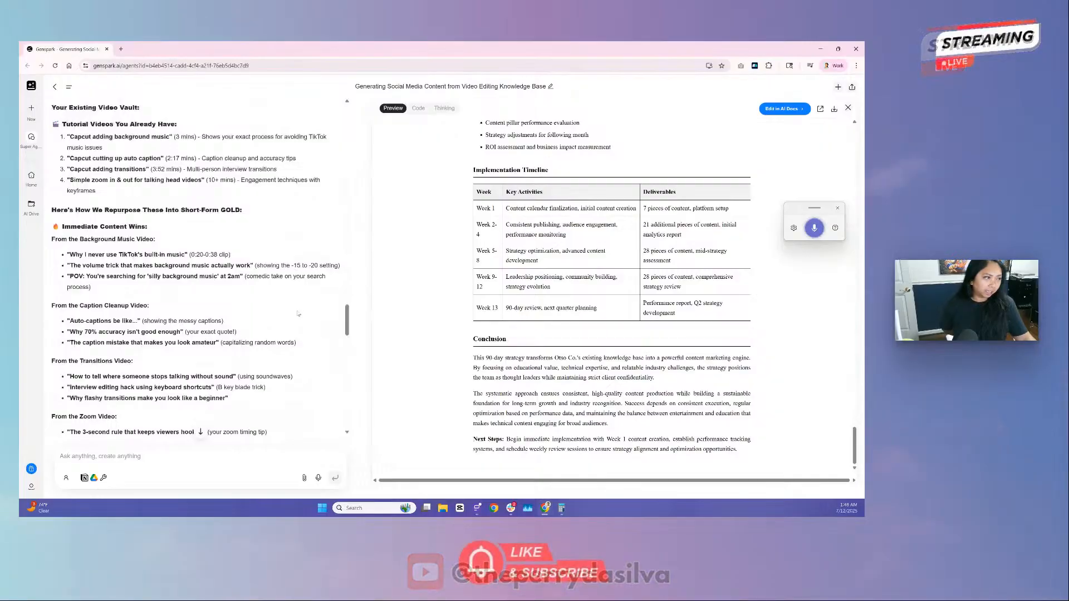
pyautogui.scroll(3, 291, 314)
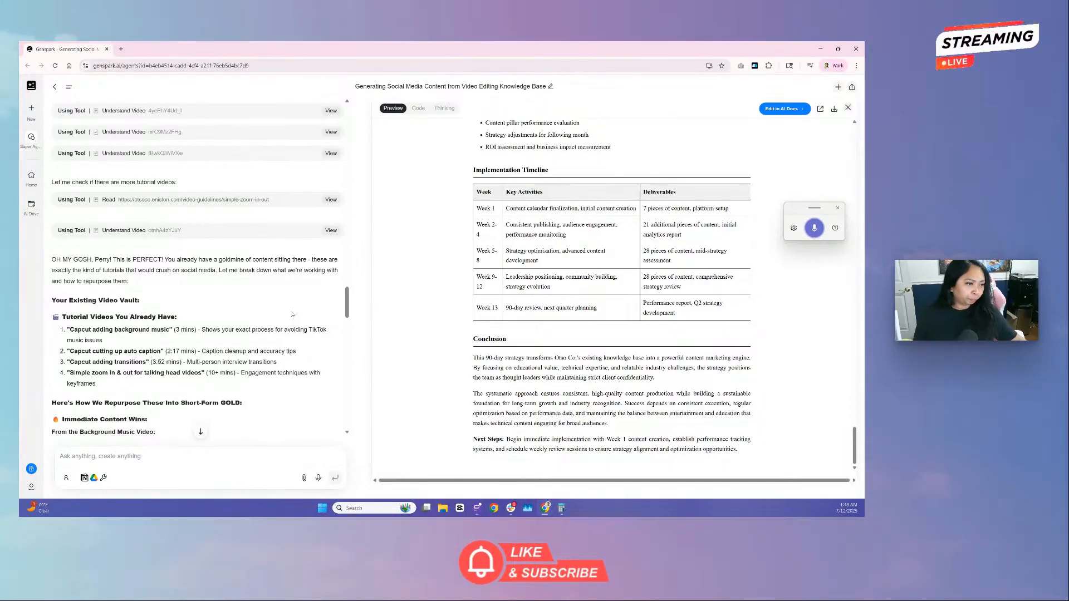
pyautogui.scroll(10, 283, 331)
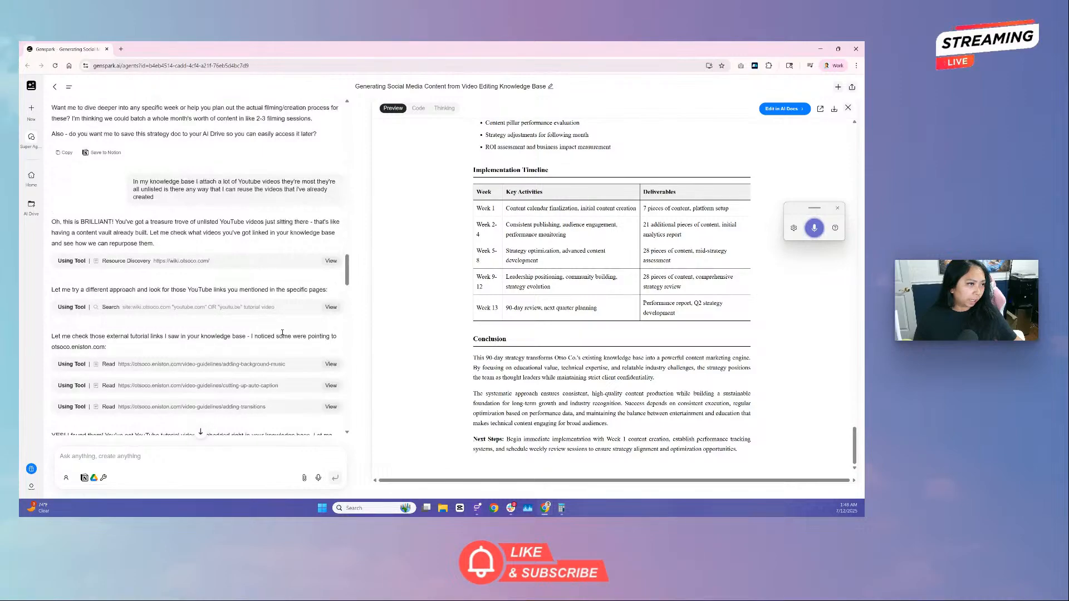
pyautogui.scroll(5, 283, 333)
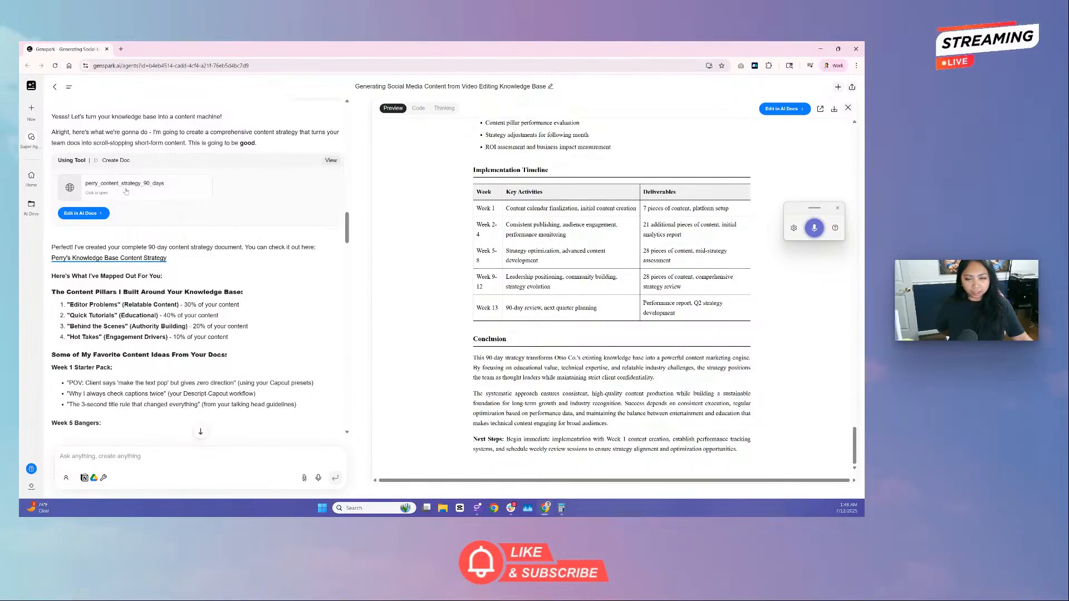
pyautogui.scroll(-10, 217, 332)
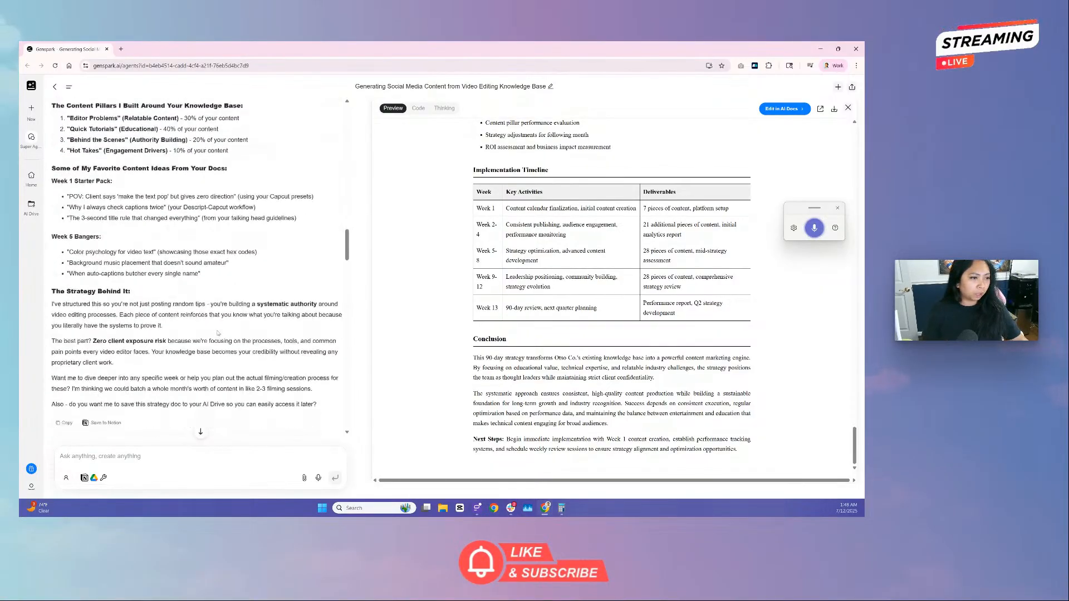
pyautogui.scroll(-1, 158, 254)
pyautogui.moveTo(134, 221); pyautogui.dragTo(209, 218)
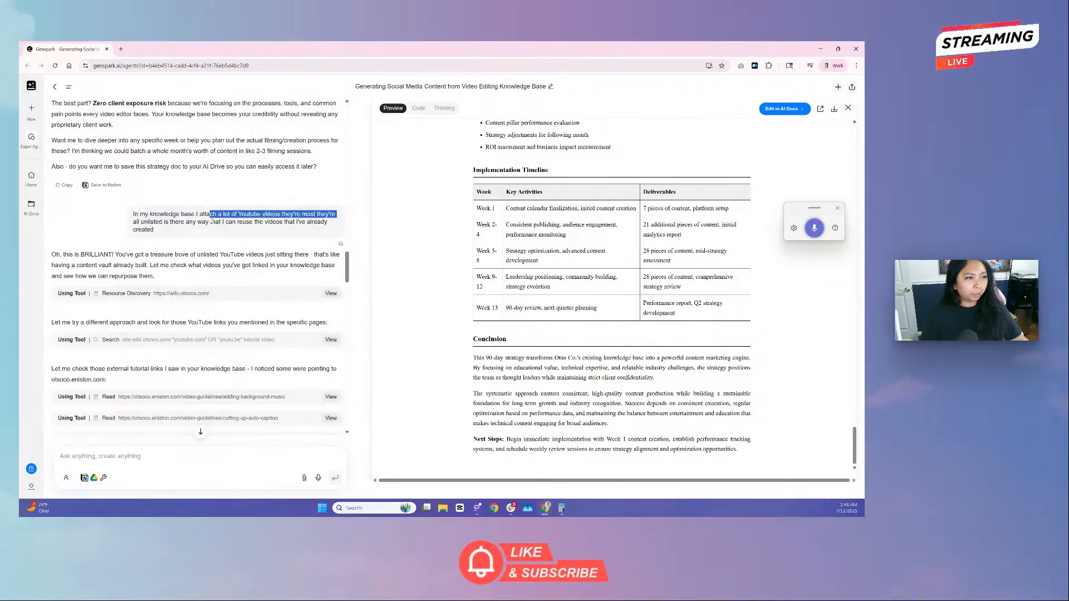
pyautogui.click(188, 234)
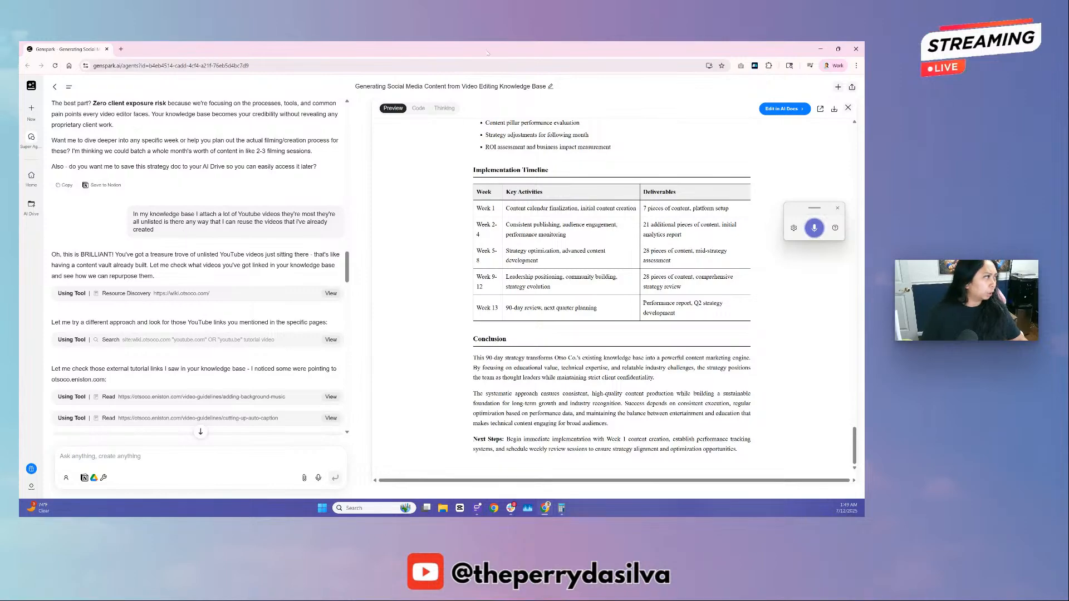
# - Restore the chat window's size, bring the Otso Co. Team Knowledge Base window forward, maximize it and open a new browser tab there
pyautogui.click(838, 48)
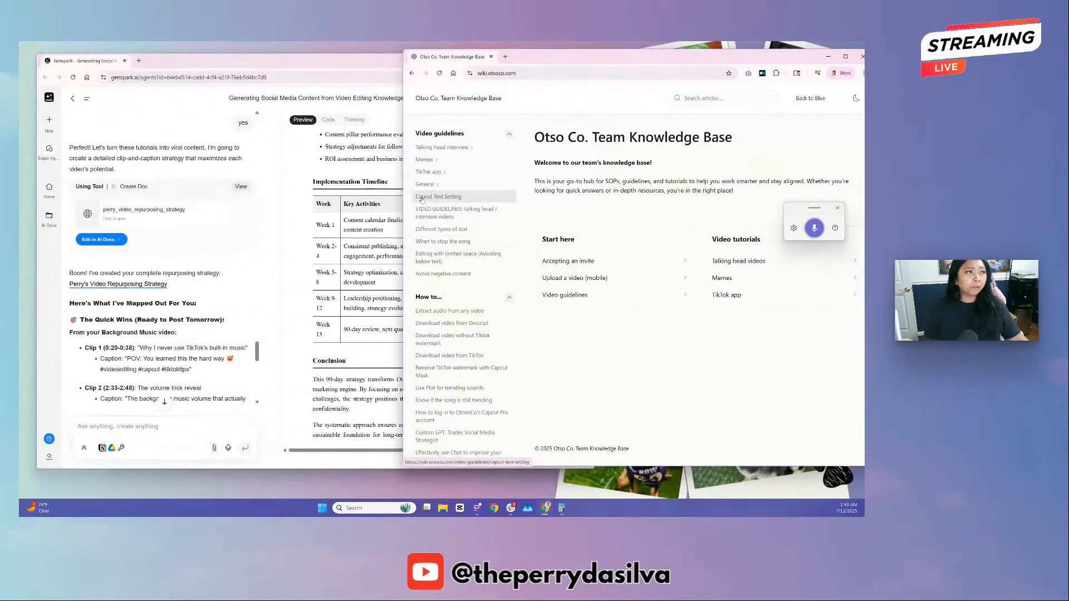
pyautogui.moveTo(565, 57); pyautogui.dragTo(387, 63)
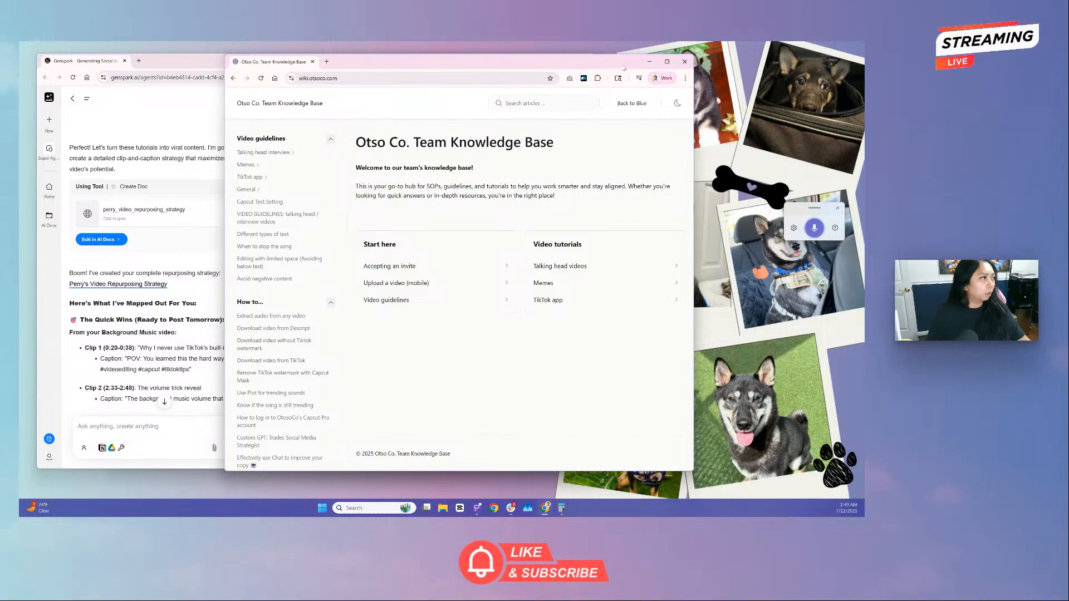
pyautogui.click(667, 61)
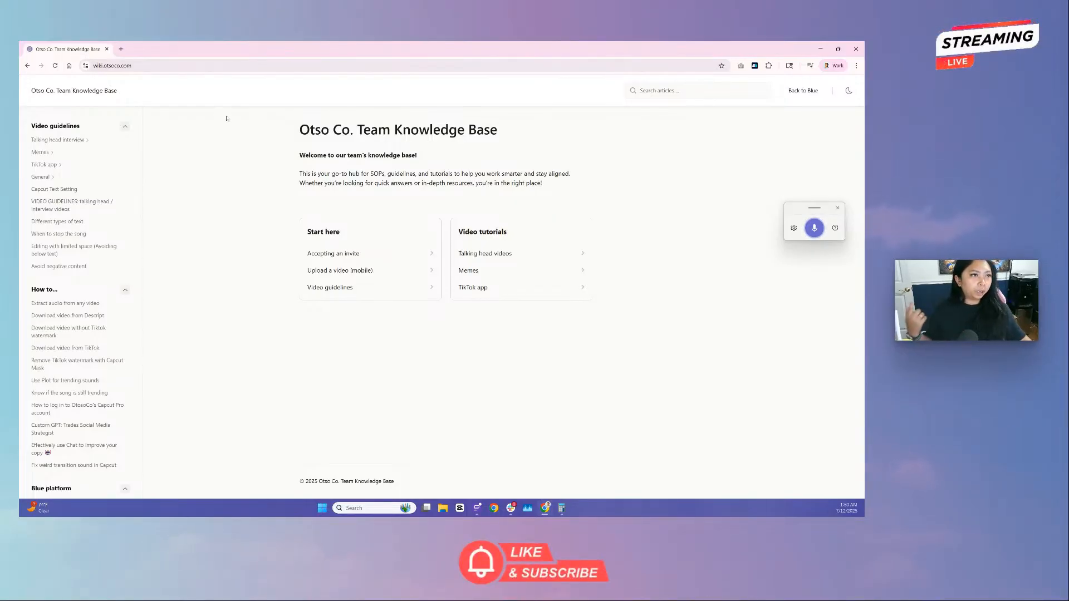
pyautogui.hotkey('ctrl', 't')
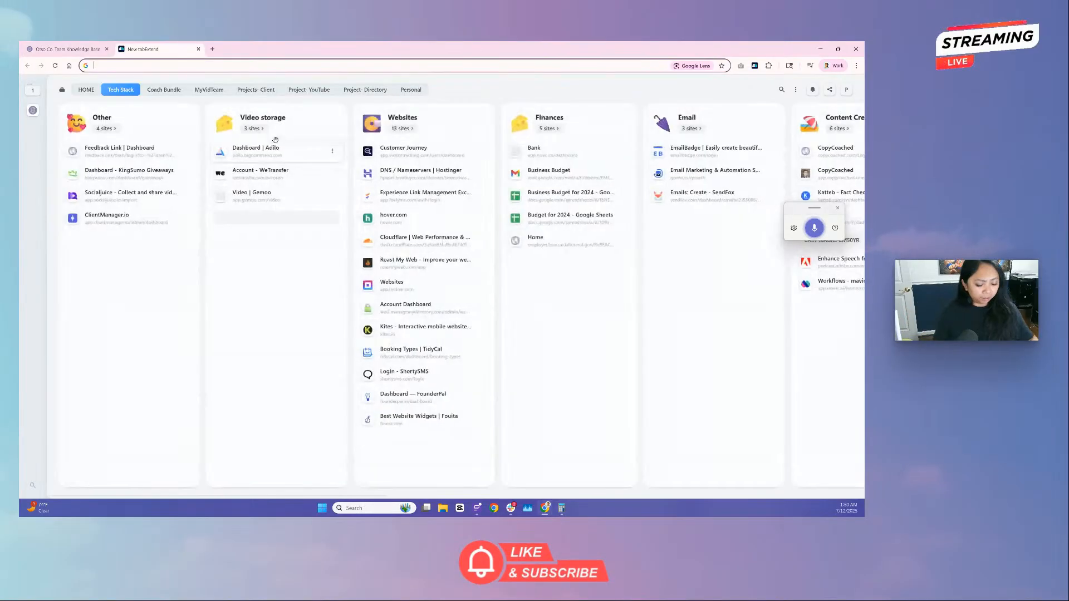
# - Search the web for eniston knowledge bases and open the AppSumo listing for eniston Knowledge Bases
pyautogui.write('enis')
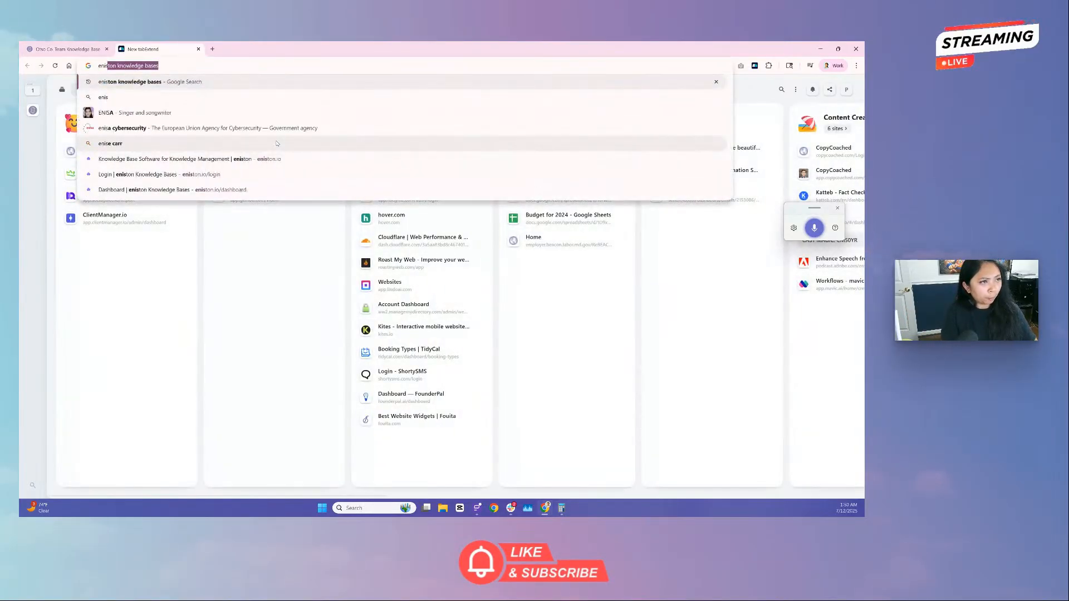
pyautogui.press('Return')
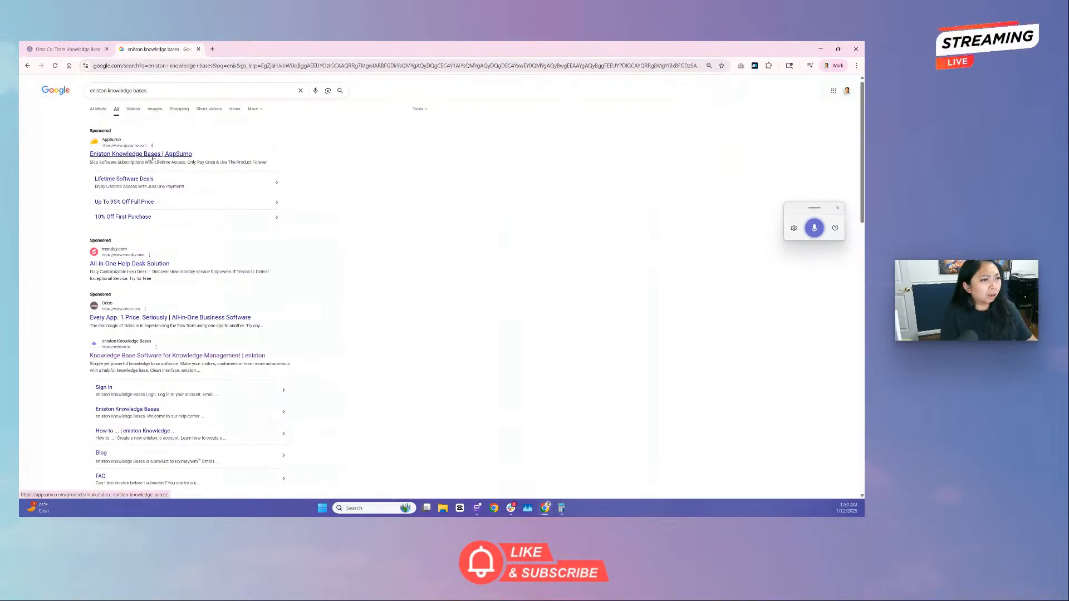
pyautogui.click(152, 154)
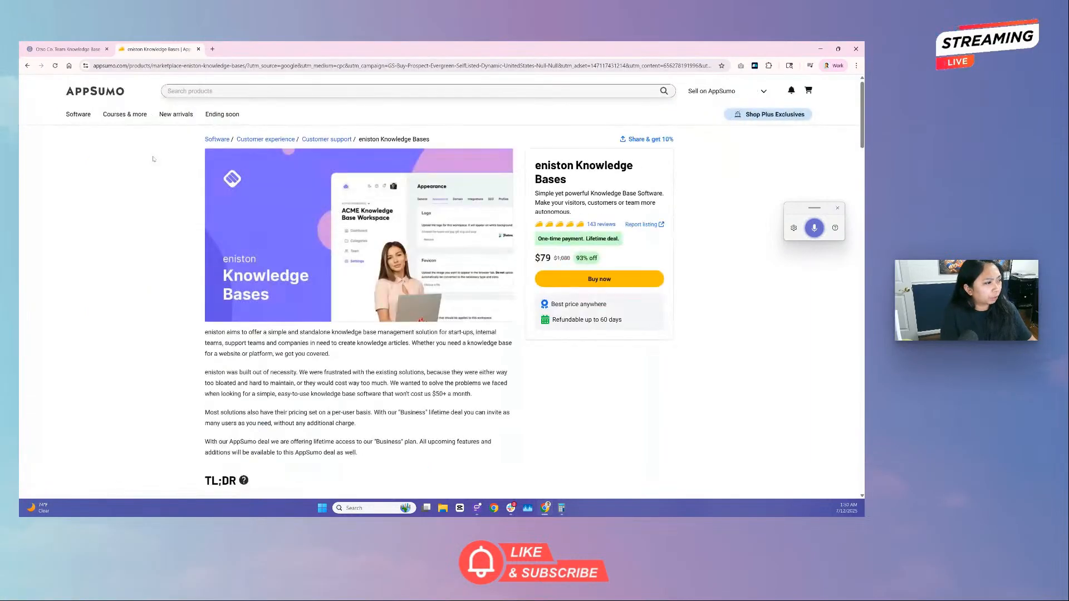
# - Examine the eniston Knowledge Bases listing, from its lifetime price to the features of the Single plan, including the workspace allowance
pyautogui.scroll(-1, 143, 388)
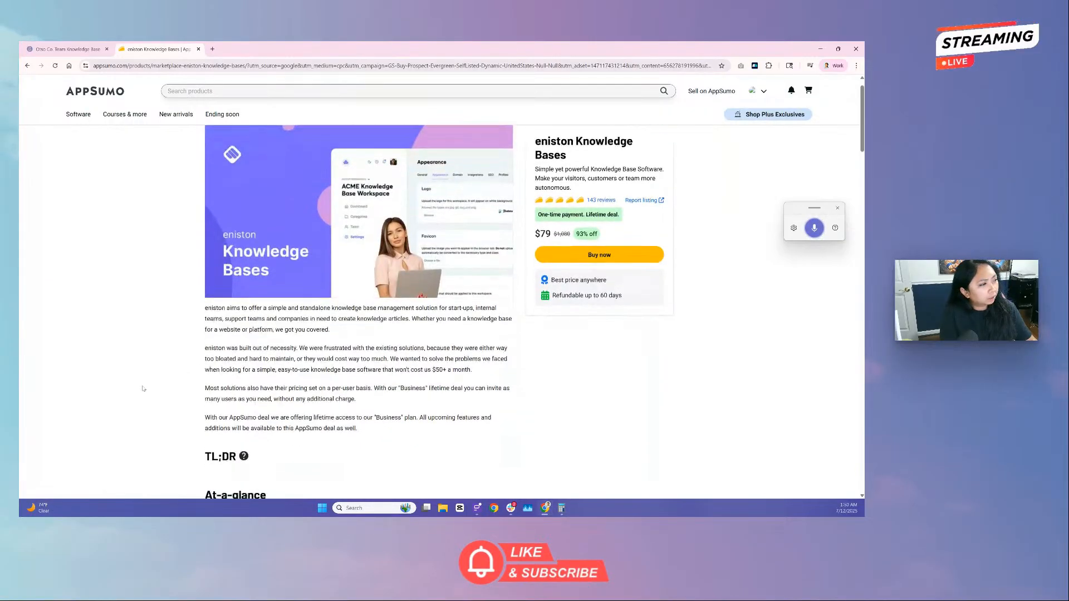
pyautogui.moveTo(546, 227); pyautogui.dragTo(552, 228)
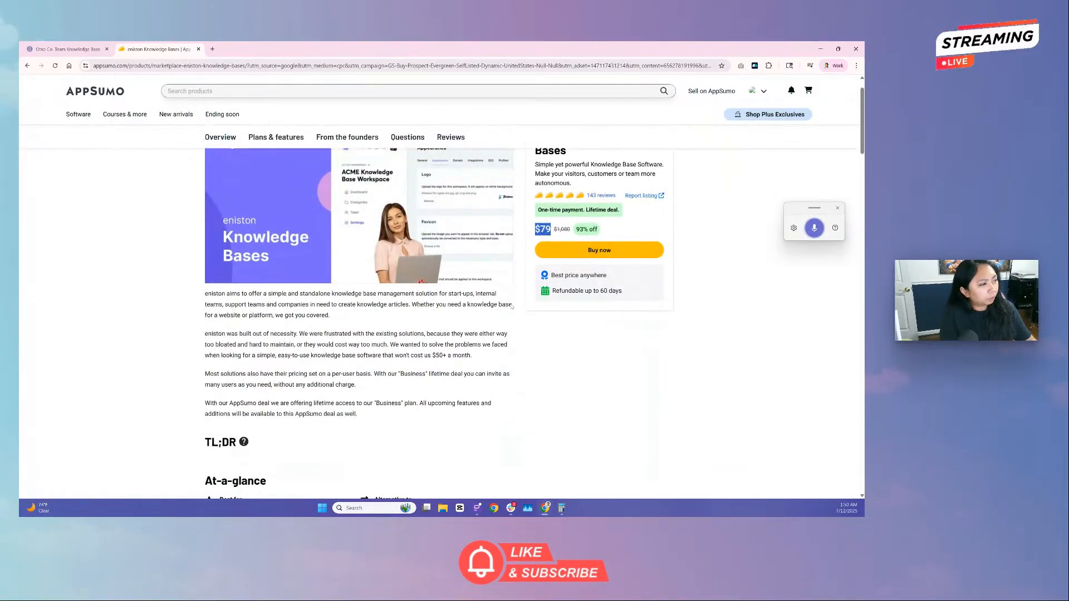
pyautogui.click(500, 348)
pyautogui.scroll(-10, 500, 348)
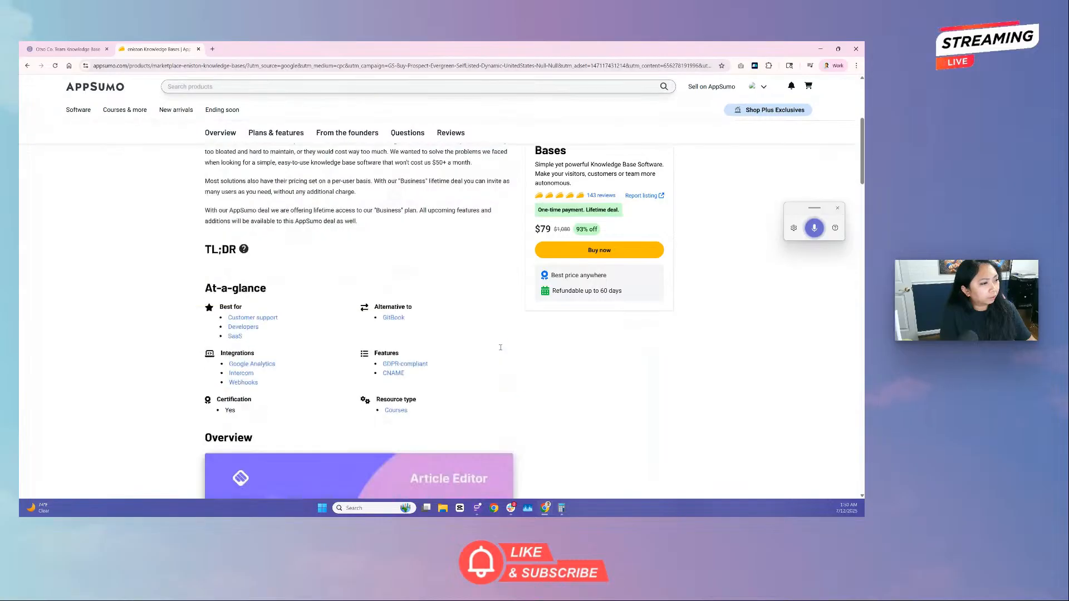
pyautogui.scroll(-3, 500, 349)
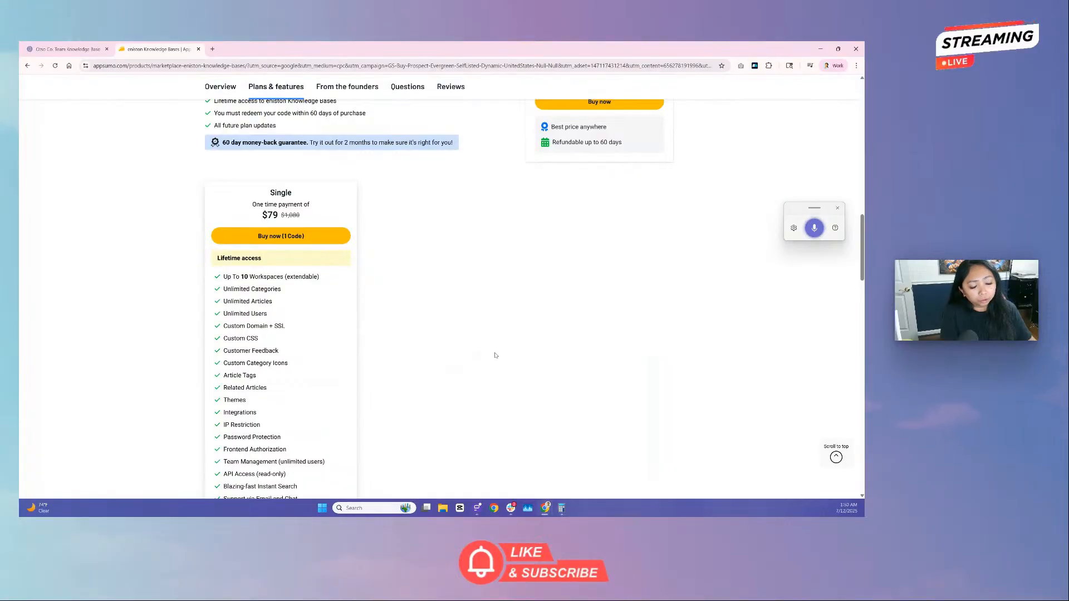
pyautogui.scroll(-1, 495, 355)
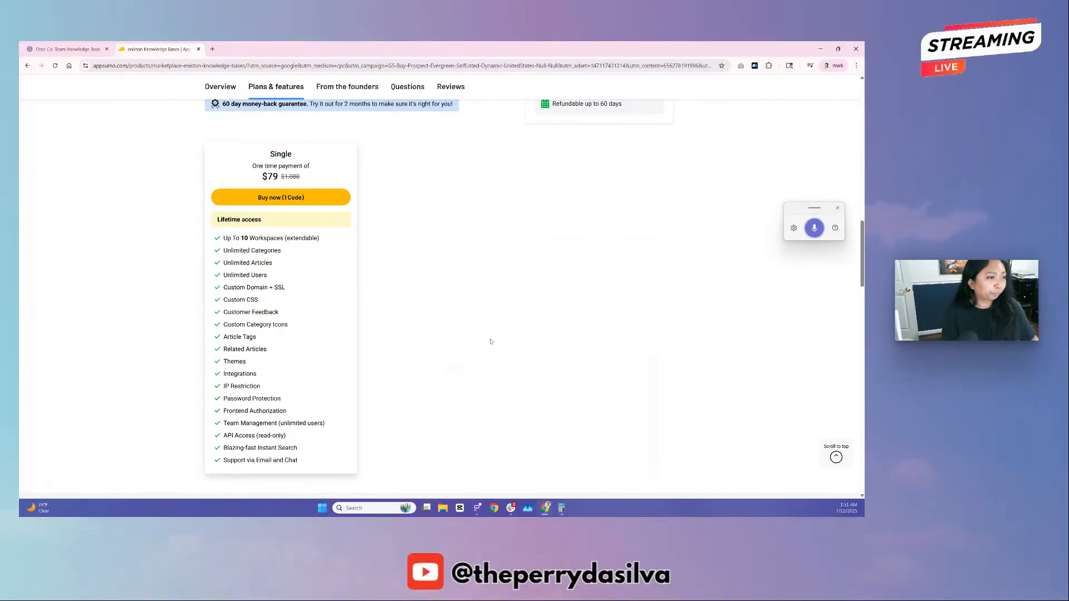
pyautogui.scroll(-1, 490, 341)
pyautogui.moveTo(250, 199); pyautogui.dragTo(312, 200)
pyautogui.click(300, 248)
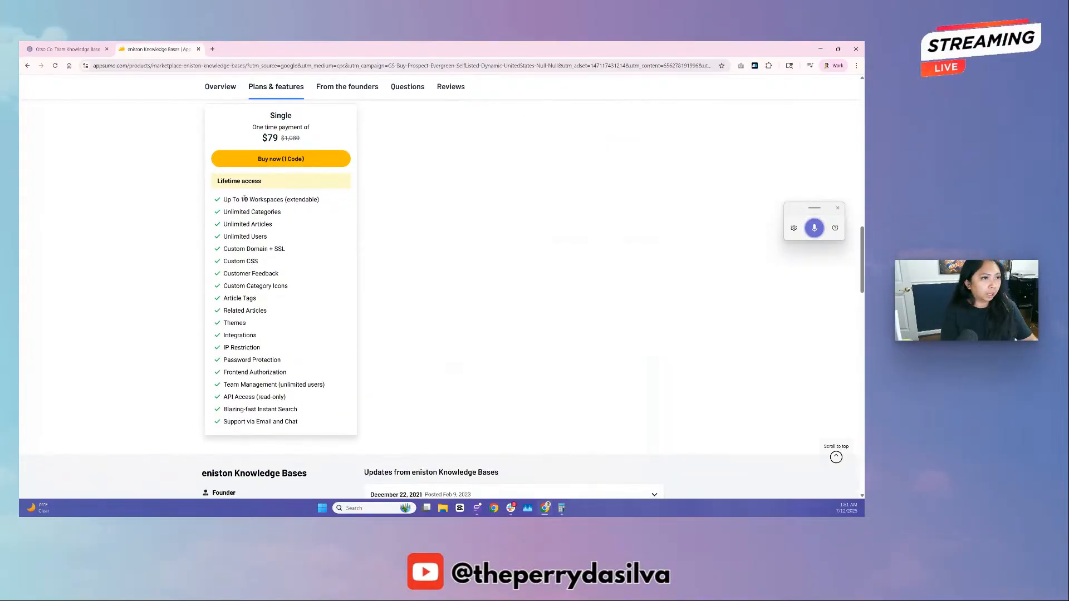
# - Check the Otso Co. Team Knowledge Base page, return to the AppSumo listing, and open the eniston dashboard in a new browser tab
pyautogui.click(64, 49)
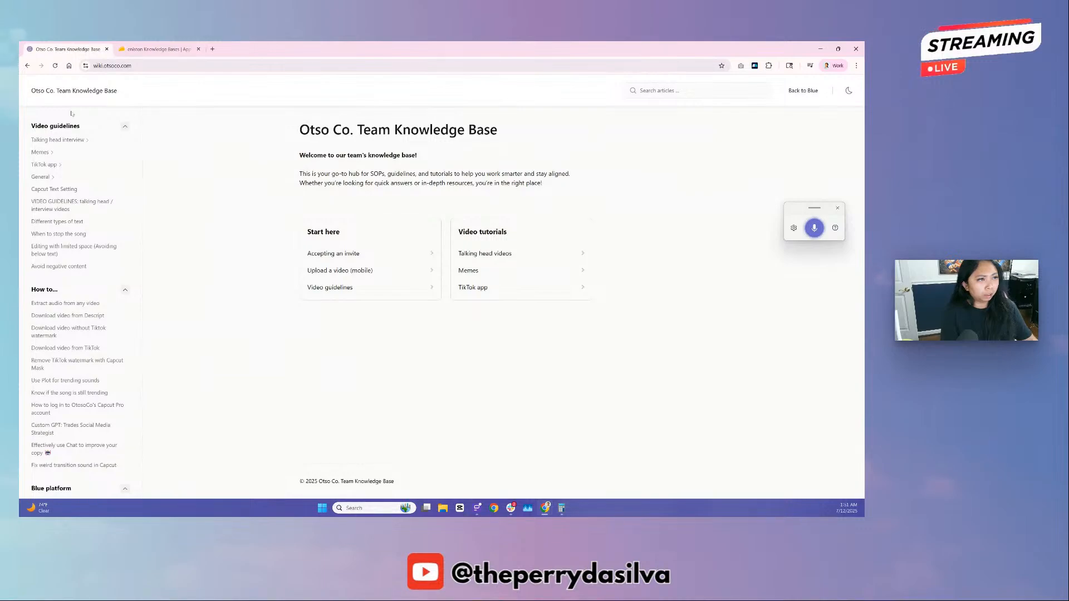
pyautogui.click(168, 50)
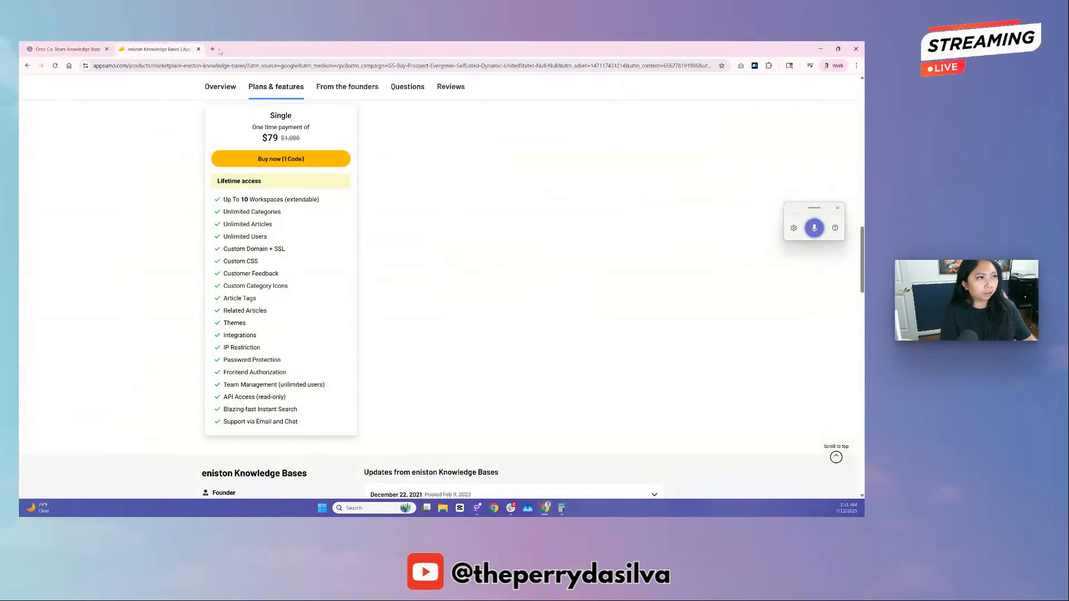
pyautogui.click(212, 49)
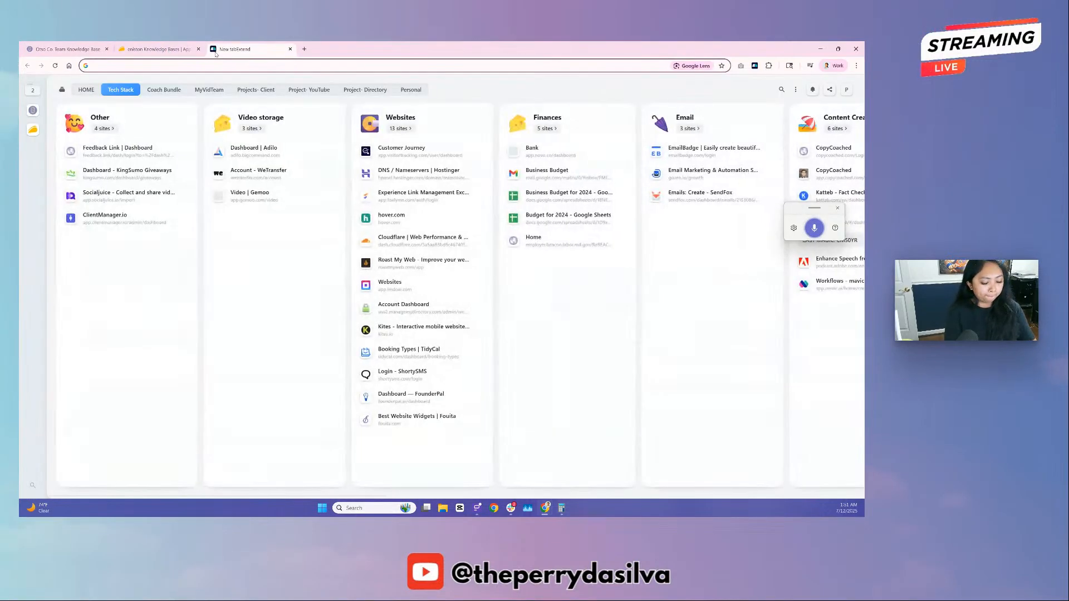
pyautogui.write('enis')
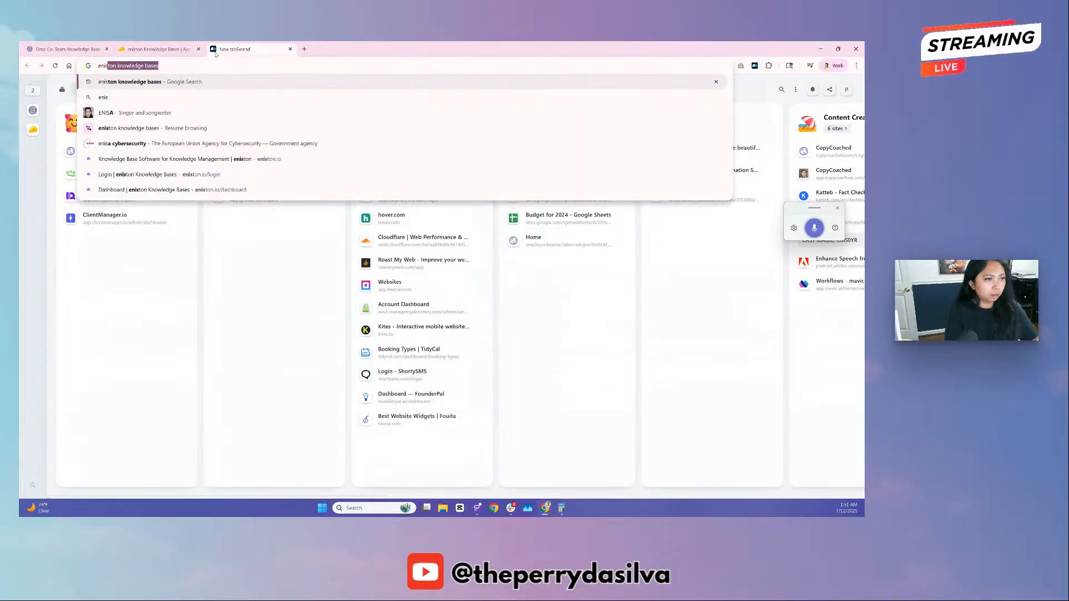
pyautogui.click(155, 175)
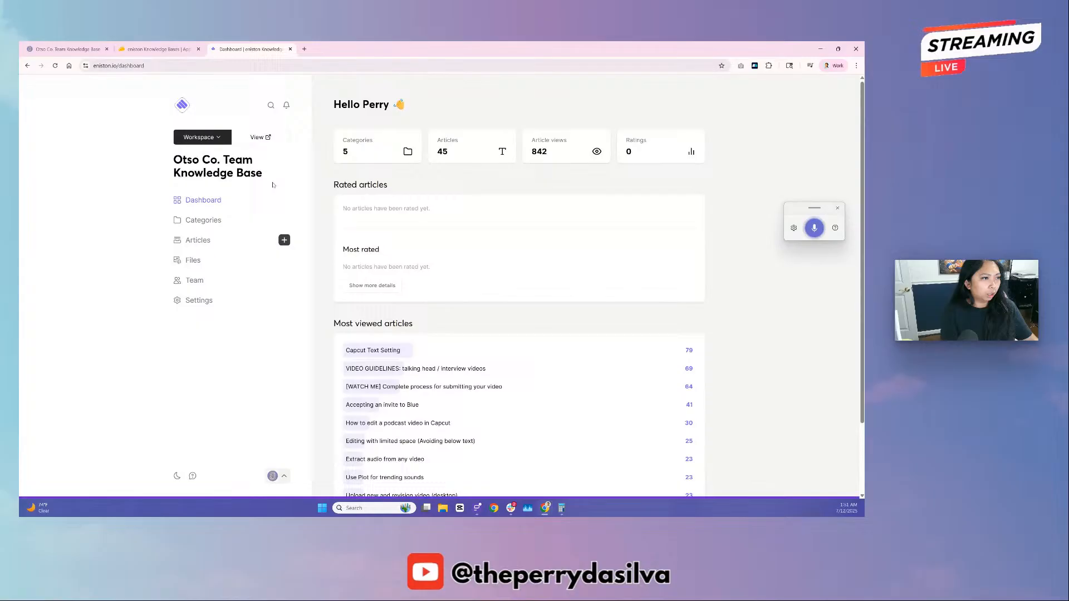
# - Look over the VA SOP workspace's most viewed articles and switch back to the Otso Co. Team Knowledge Base workspace
pyautogui.click(209, 139)
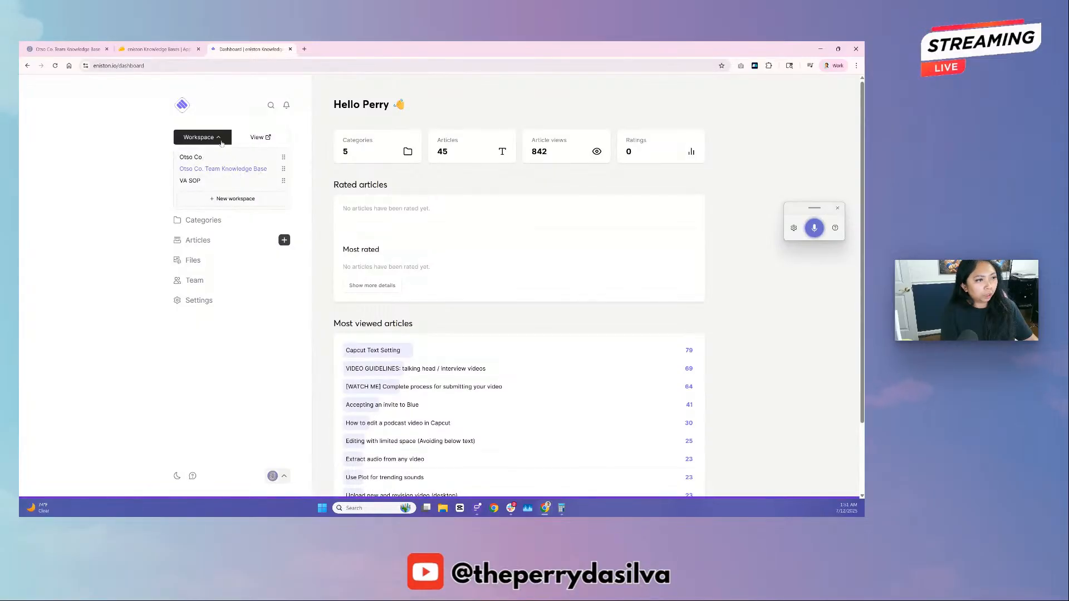
pyautogui.click(206, 184)
pyautogui.scroll(-2, 365, 221)
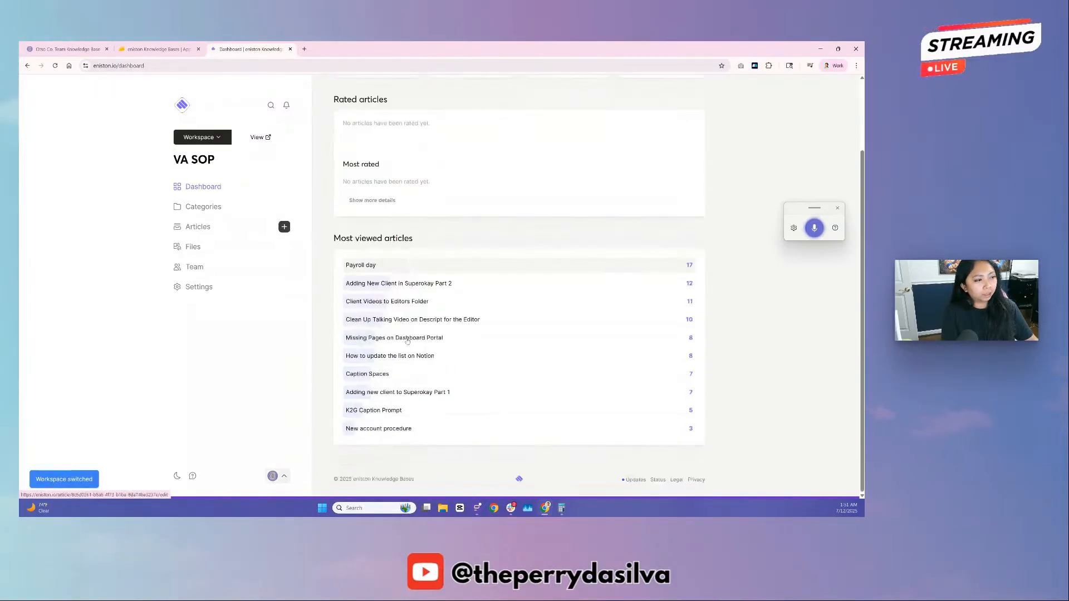
pyautogui.scroll(2, 346, 200)
pyautogui.click(201, 137)
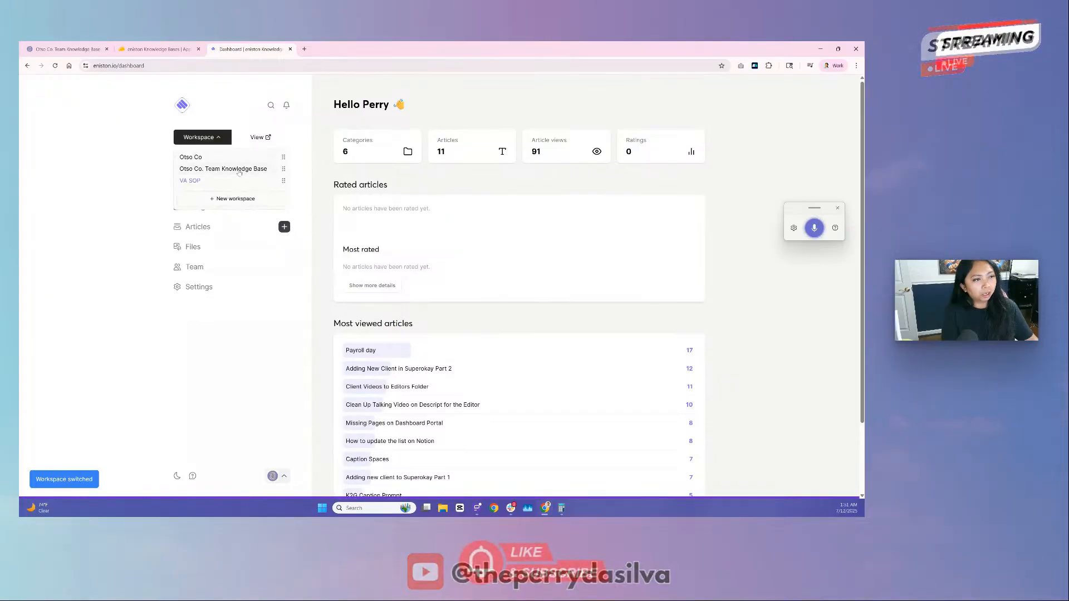
pyautogui.click(206, 167)
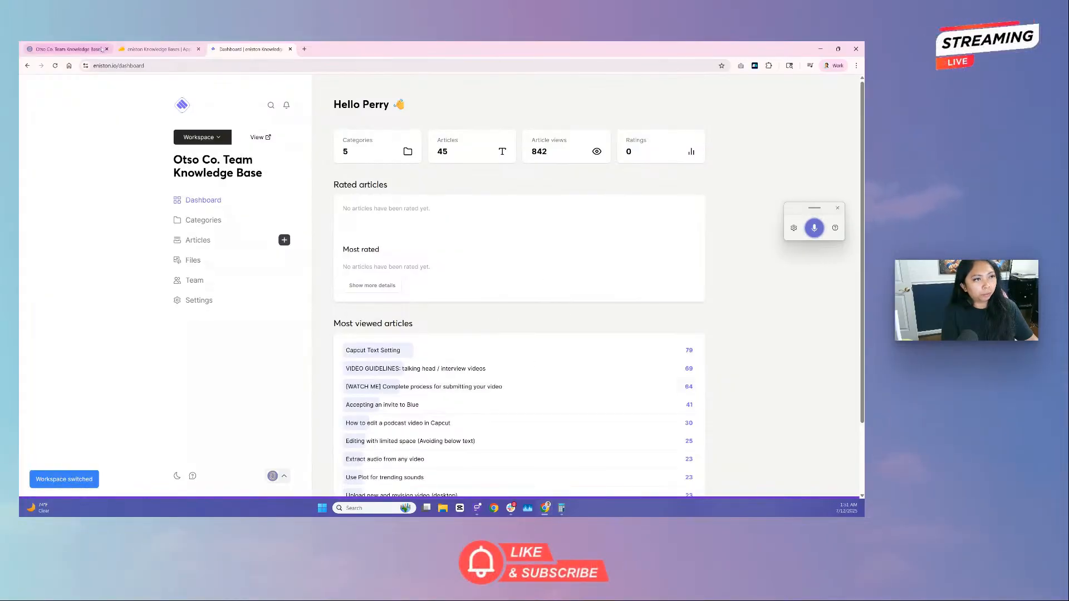
# - Return to the Otso Co. Team Knowledge Base site, search its articles for "capcut" and look through the results
pyautogui.click(130, 49)
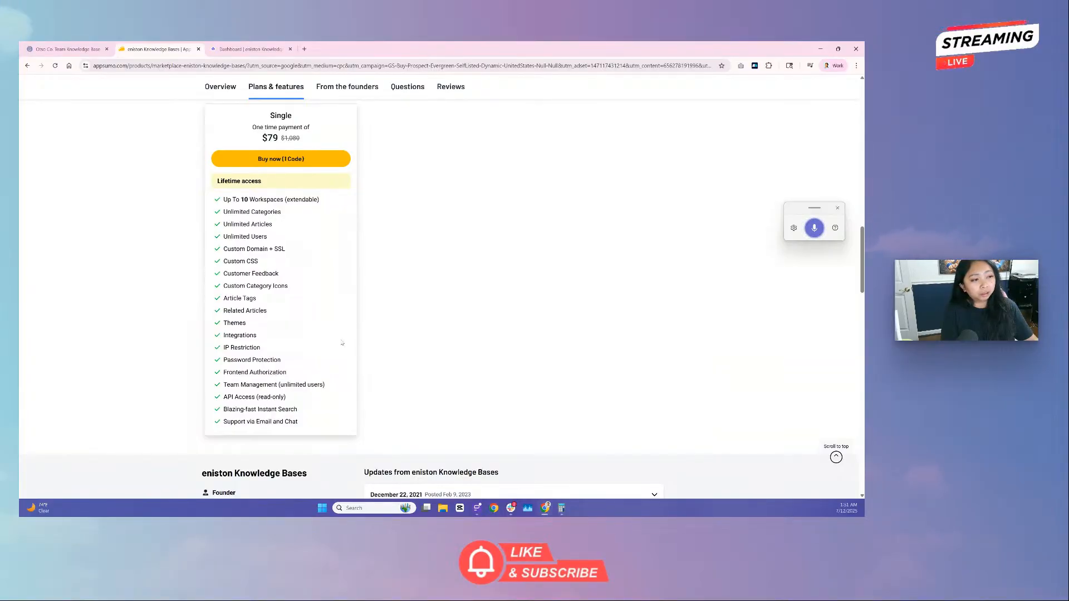
pyautogui.click(80, 49)
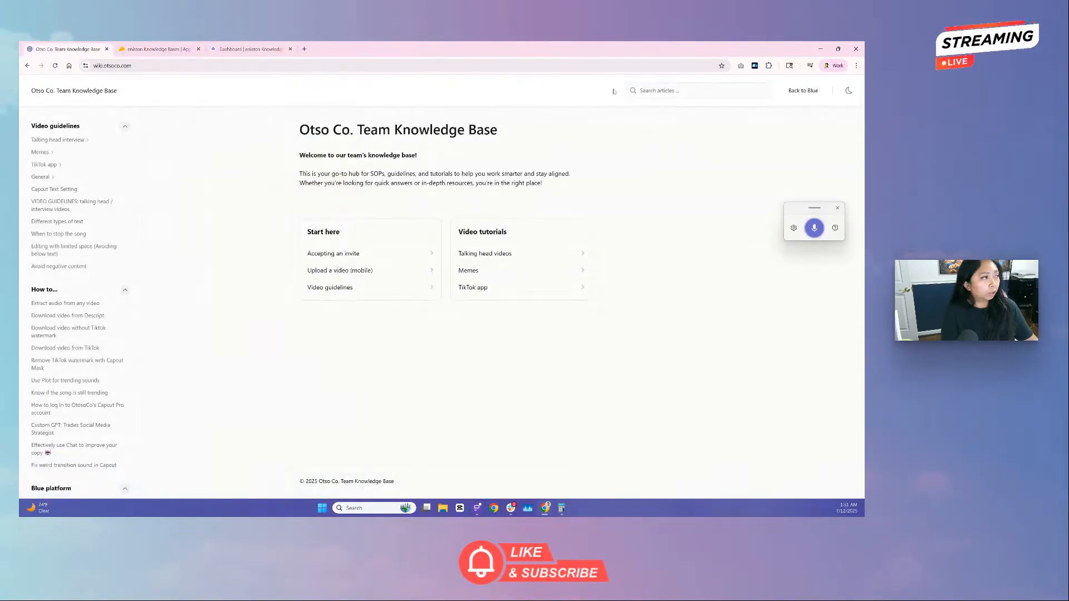
pyautogui.click(692, 88)
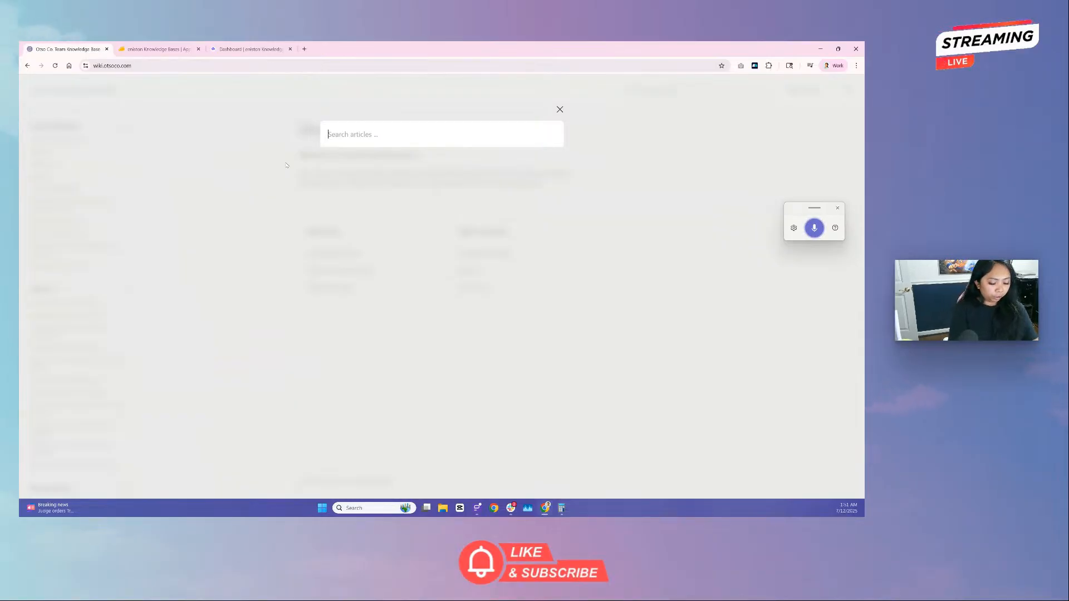
pyautogui.write('capcut')
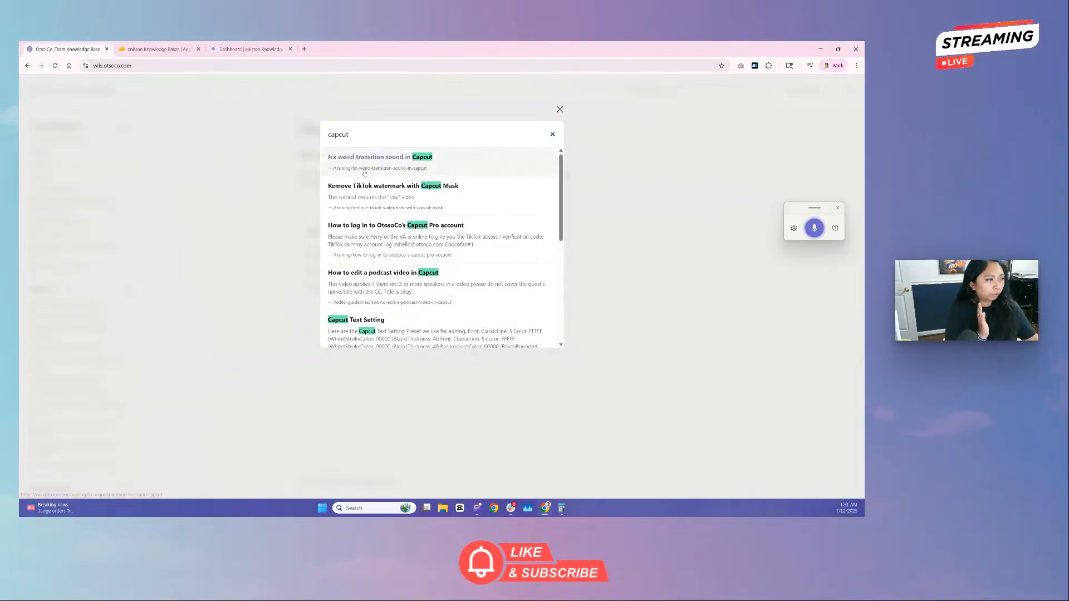
pyautogui.scroll(-2, 365, 174)
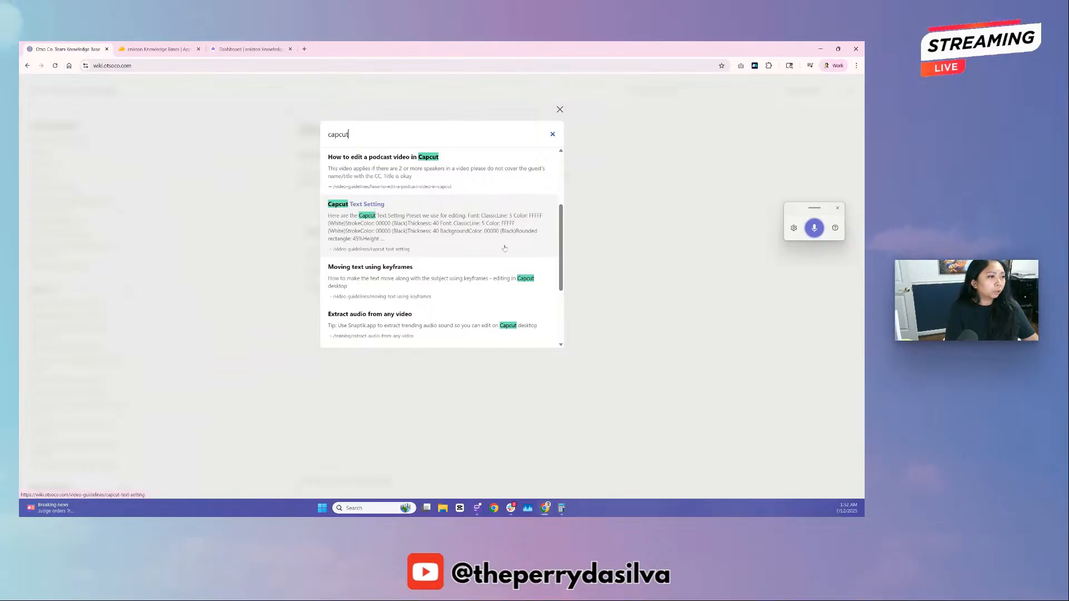
pyautogui.scroll(-3, 426, 245)
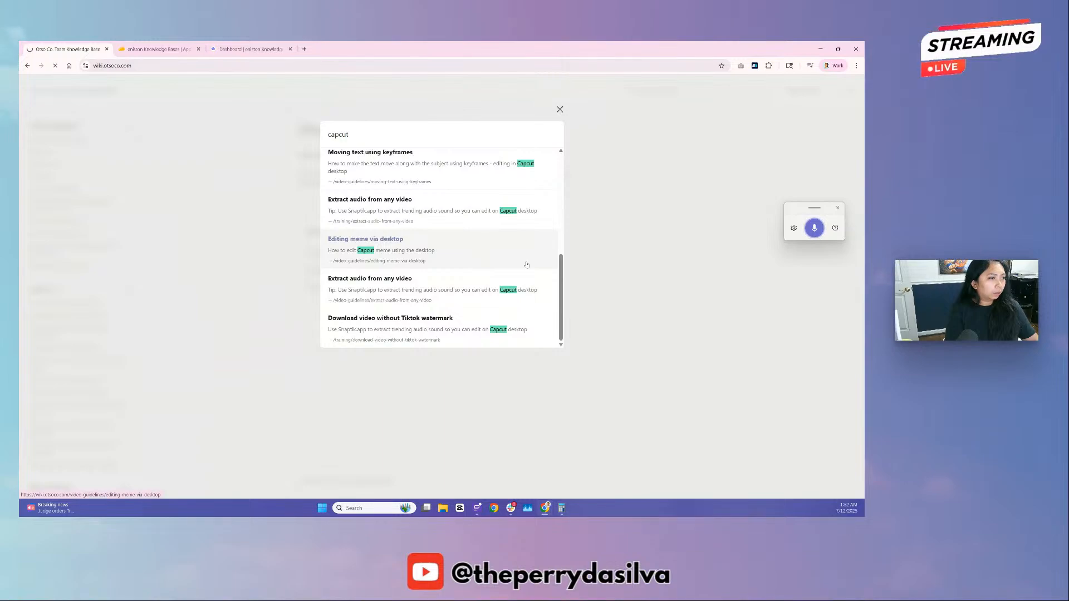
# - Open the "Editing meme via desktop" article and examine its title, description, embedded tutorial video and tags
pyautogui.click(480, 245)
pyautogui.scroll(-2, 678, 209)
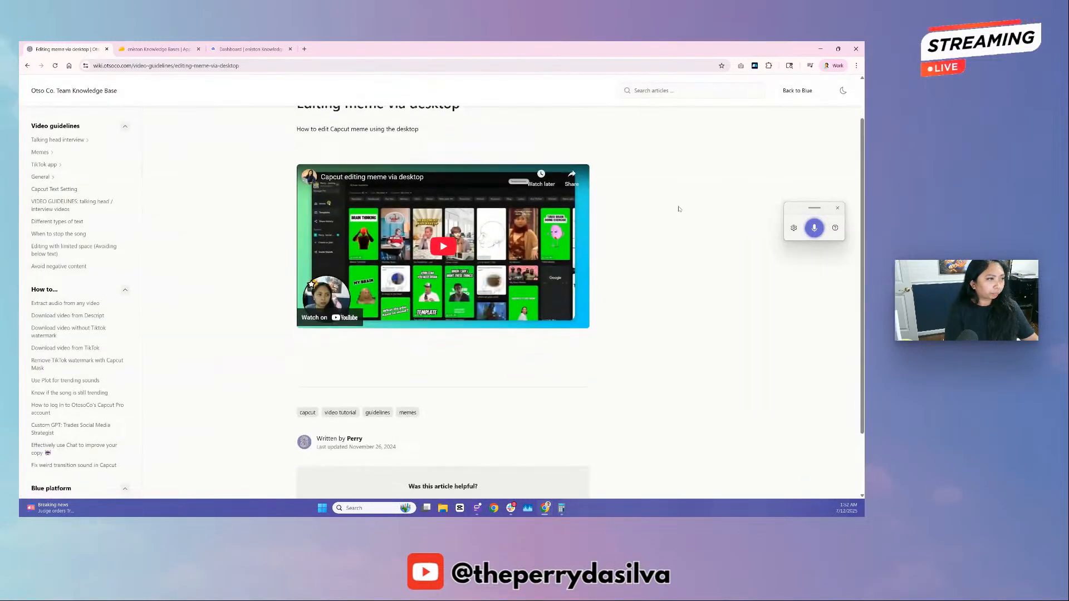
pyautogui.scroll(2, 678, 209)
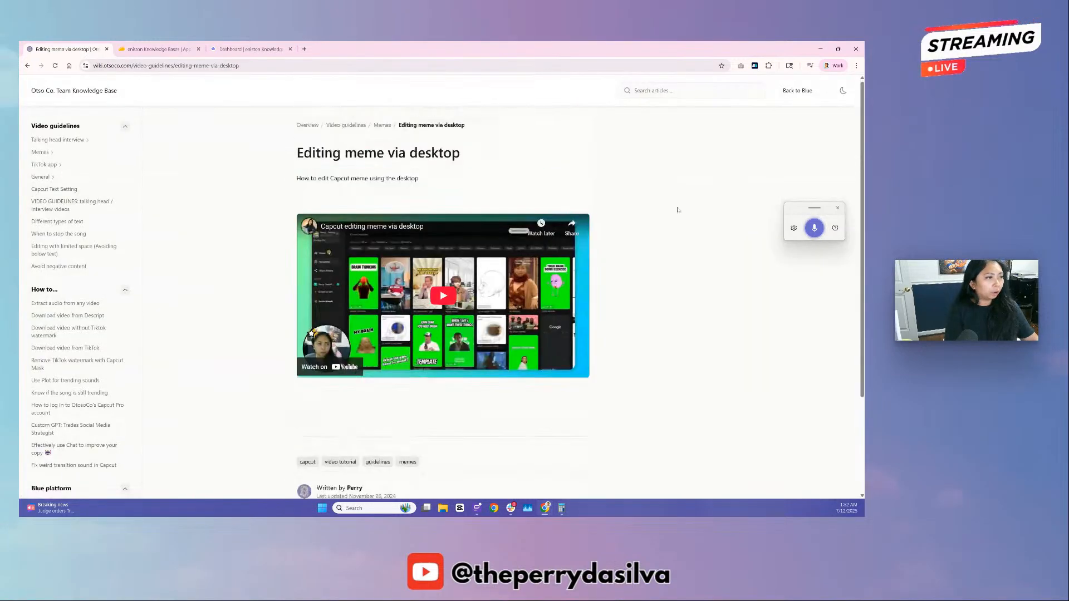
pyautogui.moveTo(300, 161)
pyautogui.mouseDown()
pyautogui.moveTo(372, 155)
pyautogui.moveTo(421, 179)
pyautogui.moveTo(296, 178)
pyautogui.moveTo(311, 179)
pyautogui.moveTo(297, 157)
pyautogui.mouseUp()
pyautogui.click(297, 159)
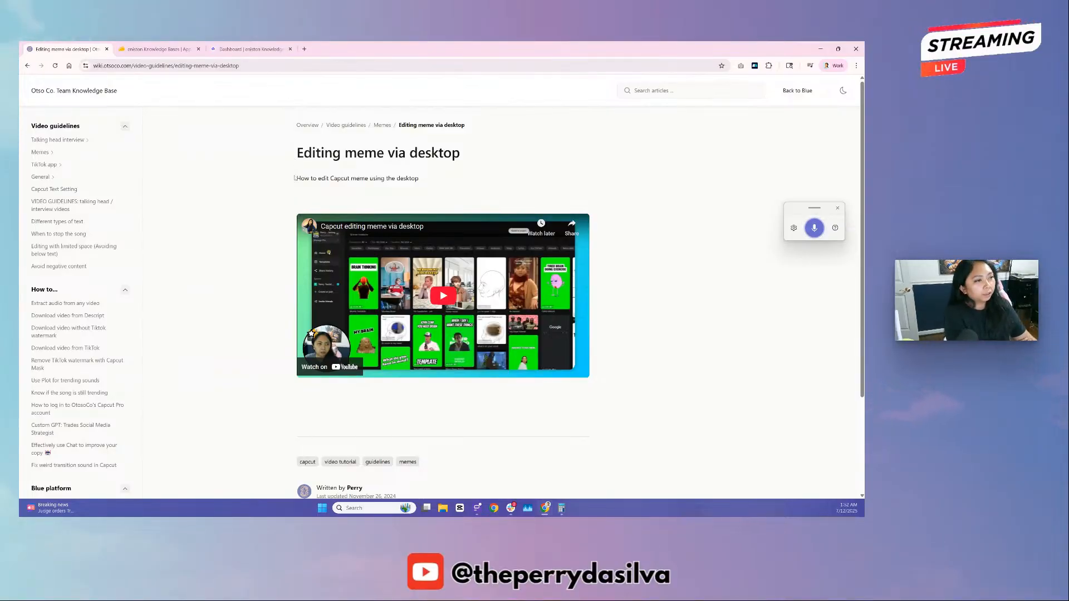
pyautogui.moveTo(296, 178); pyautogui.dragTo(449, 181)
pyautogui.click(449, 184)
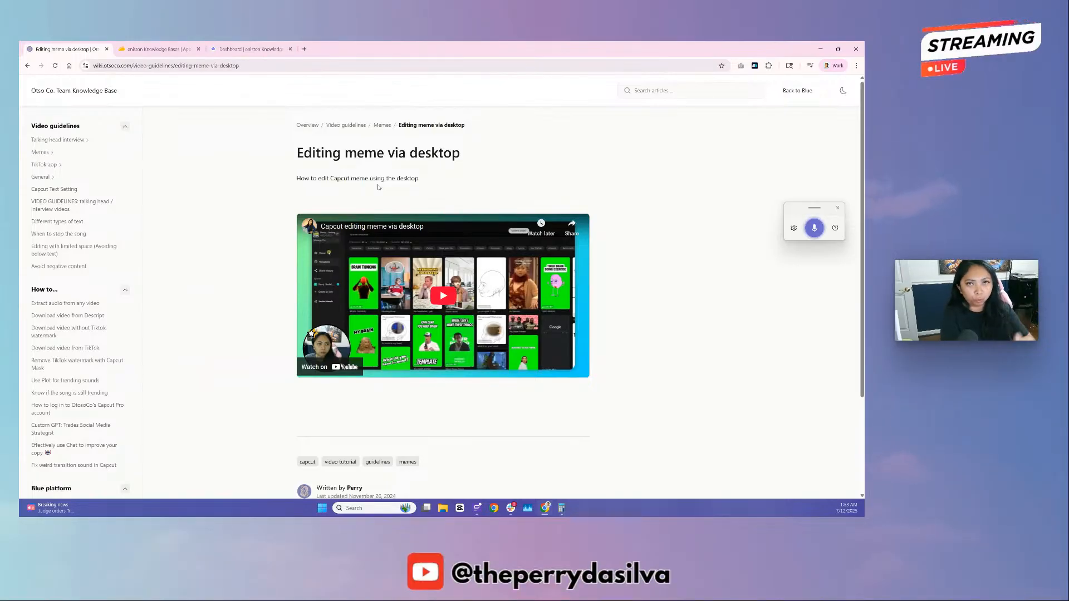
pyautogui.scroll(-3, 377, 182)
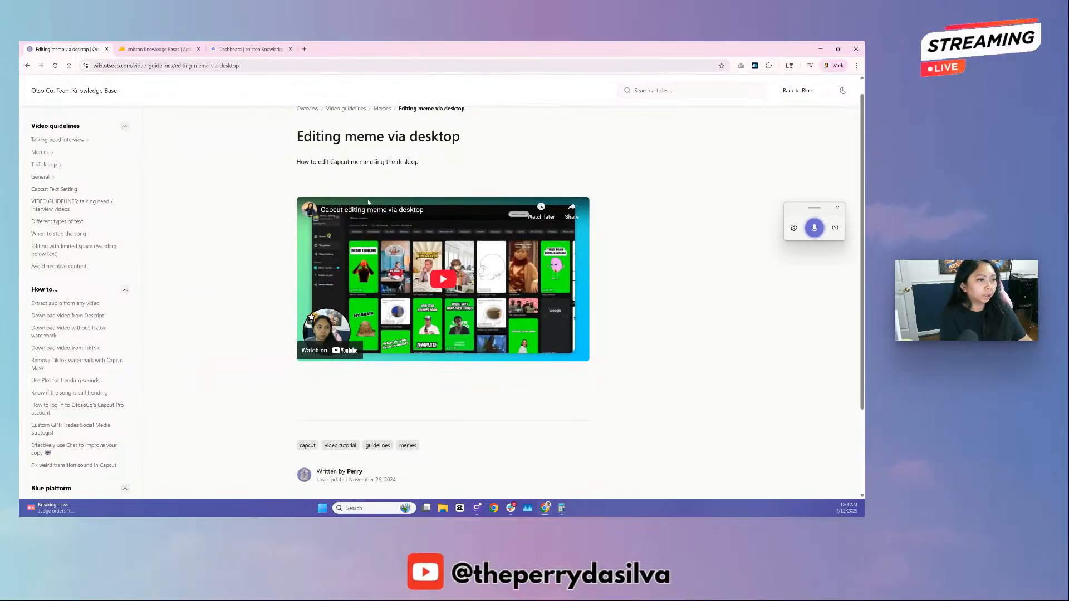
pyautogui.scroll(2, 311, 224)
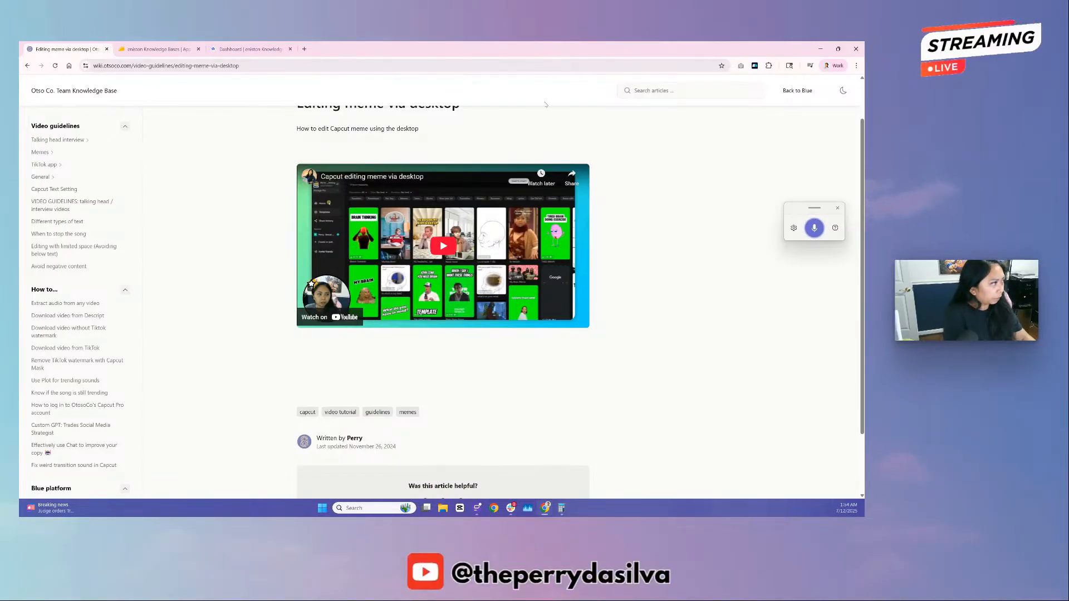
# - Restore the knowledge base window's size, maximize the Genspark chat window and review the video repurposing reply beside the 90-day strategy document
pyautogui.click(837, 49)
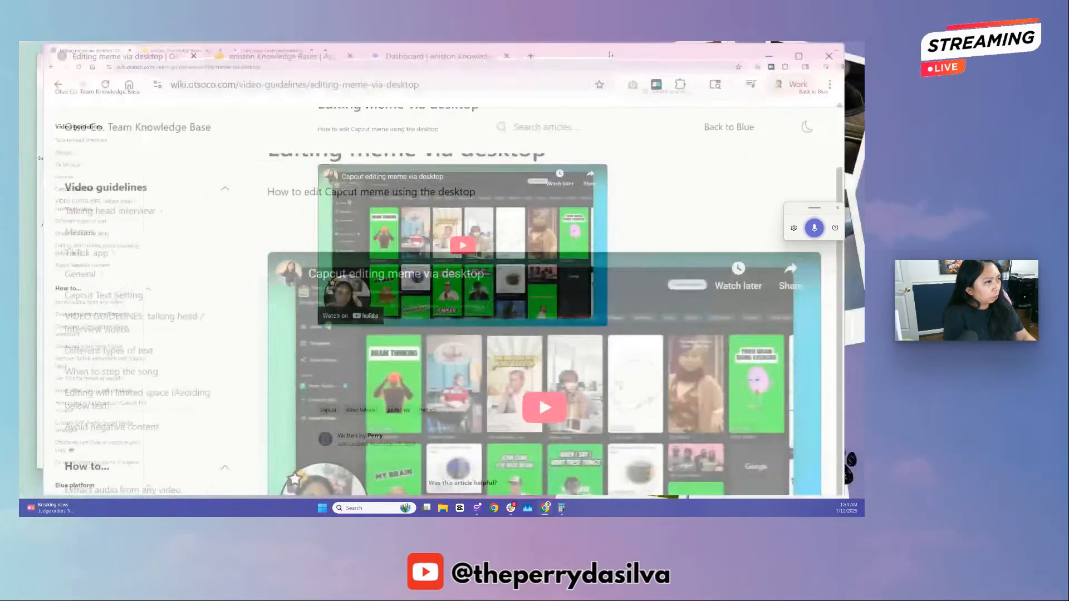
pyautogui.click(308, 80)
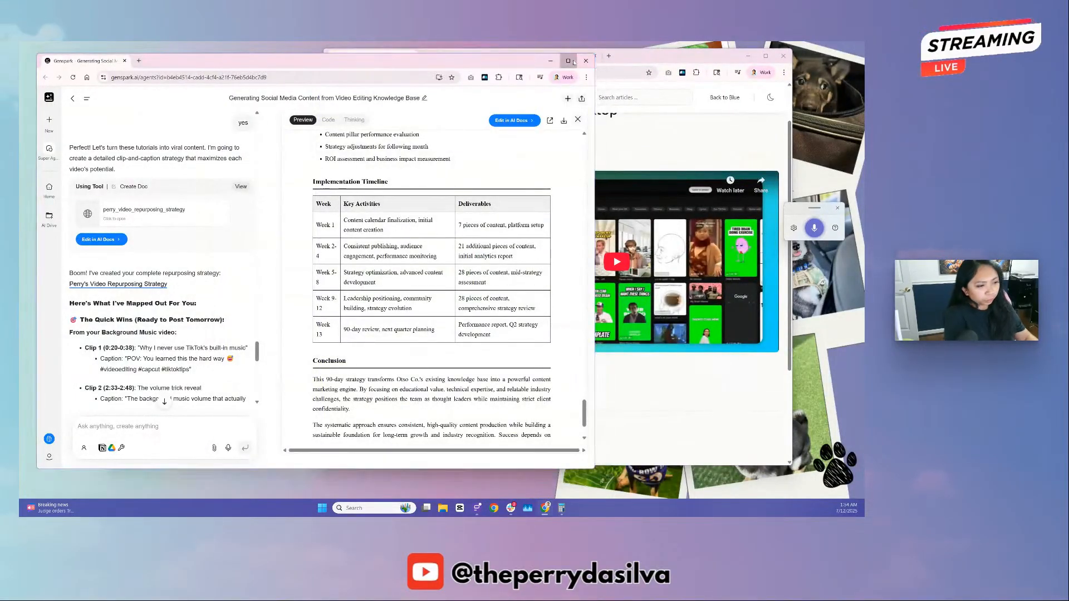
pyautogui.click(568, 61)
pyautogui.scroll(10, 308, 221)
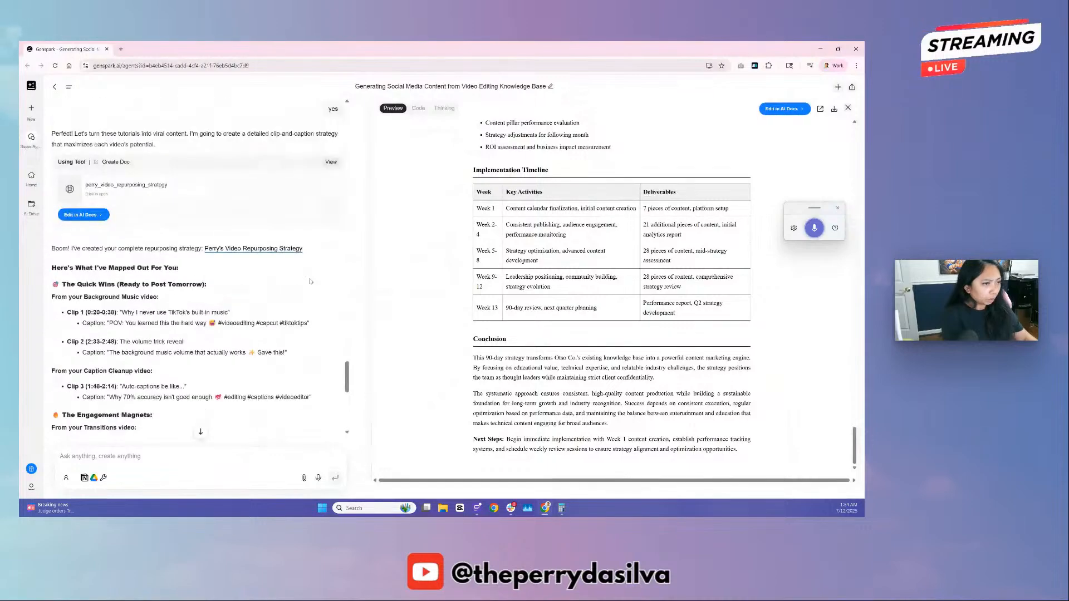
pyautogui.scroll(-2, 307, 283)
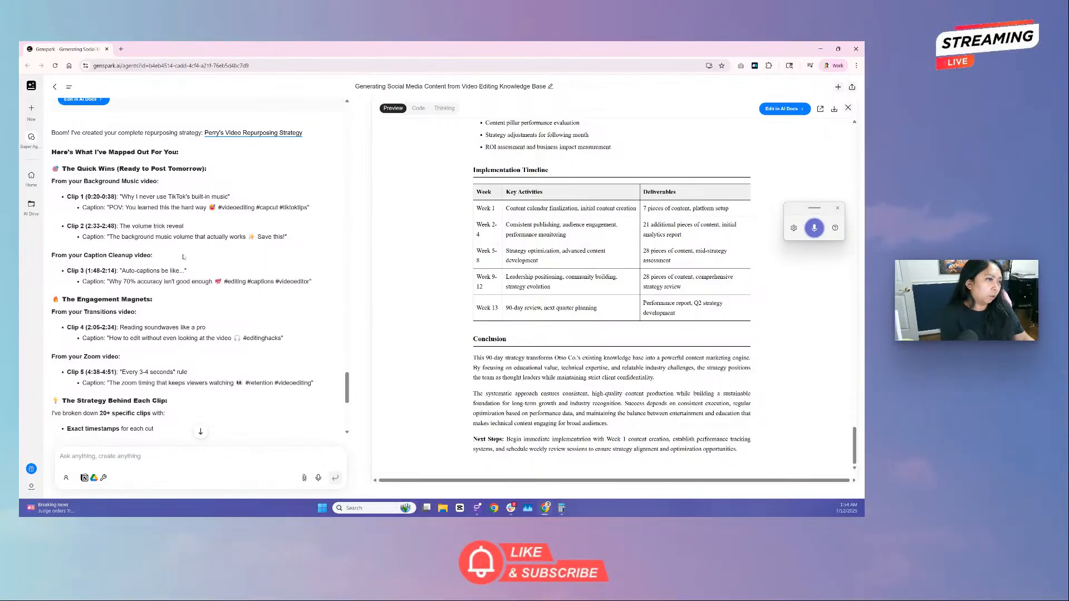
pyautogui.scroll(10, 466, 246)
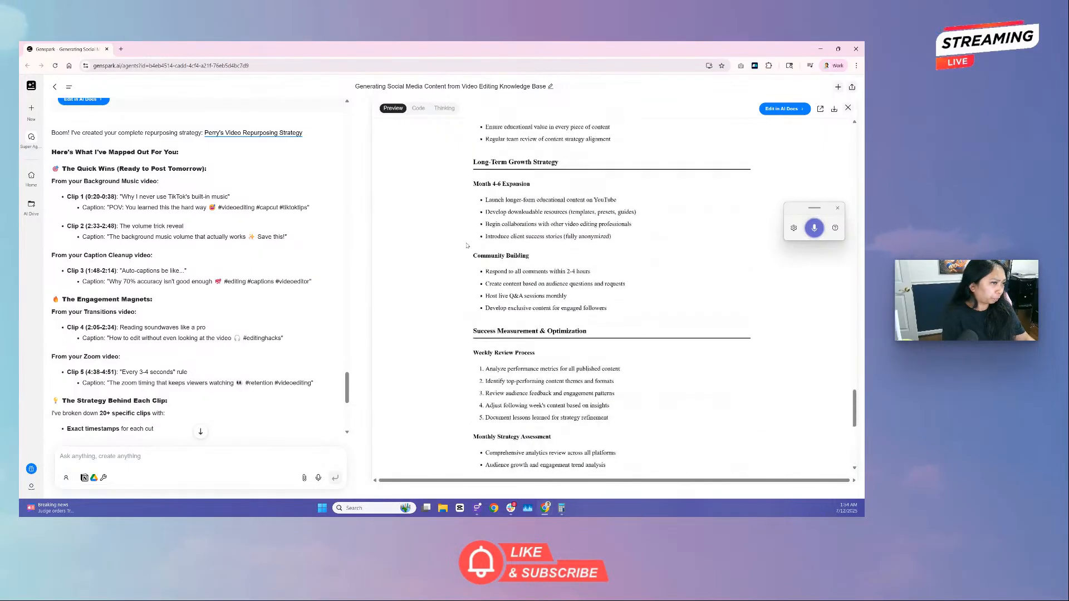
# - Open the video repurposing strategy document from the chat and review its summary, content pillars and first clips of Video 1
pyautogui.scroll(1, 180, 297)
pyautogui.scroll(2, 180, 297)
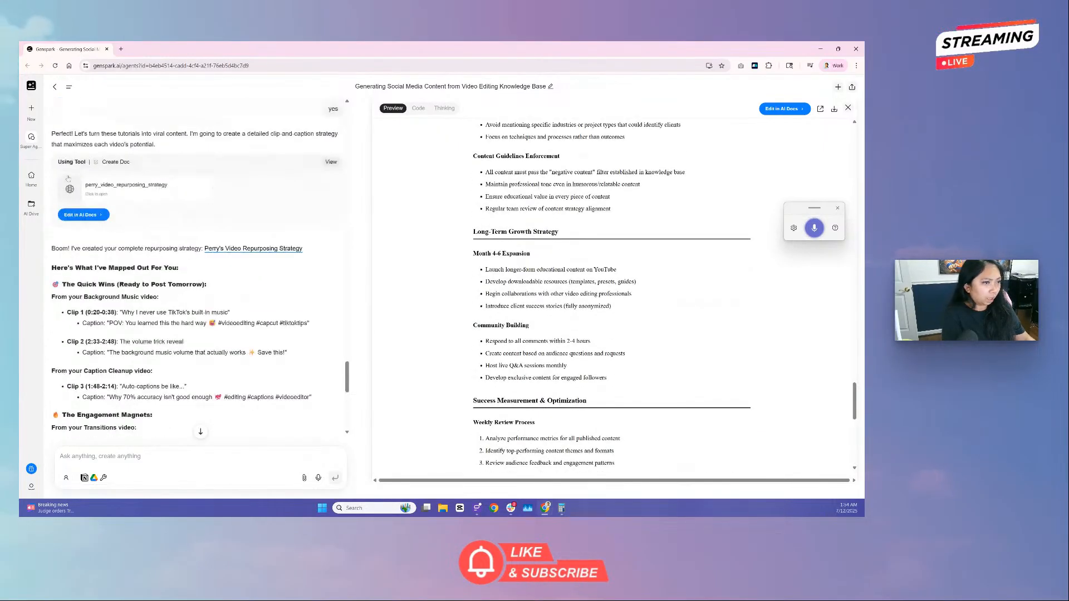
pyautogui.click(138, 191)
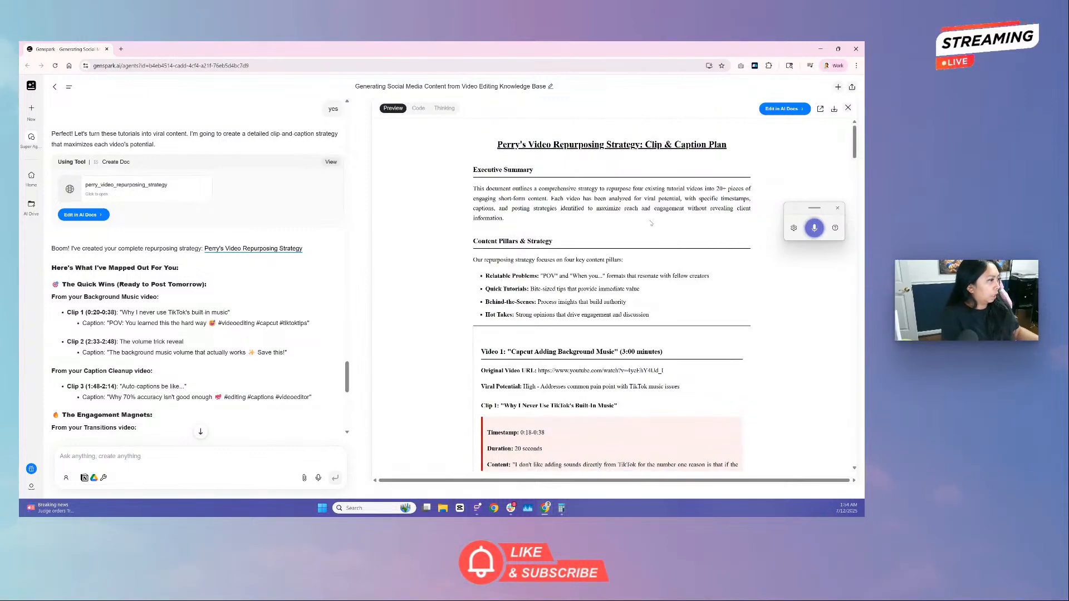
pyautogui.scroll(-4, 650, 222)
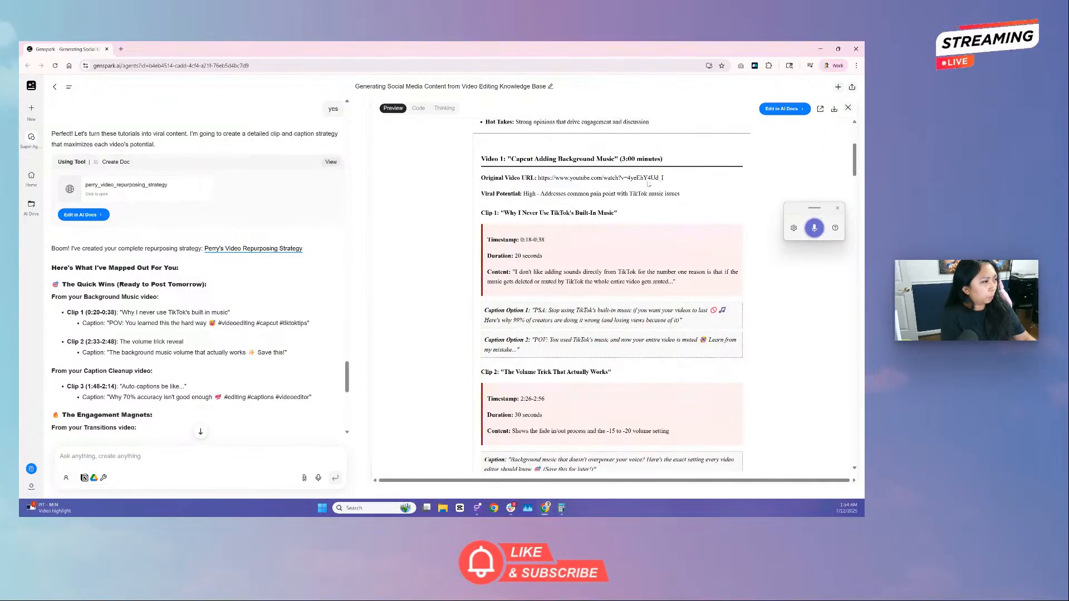
pyautogui.scroll(-1, 485, 227)
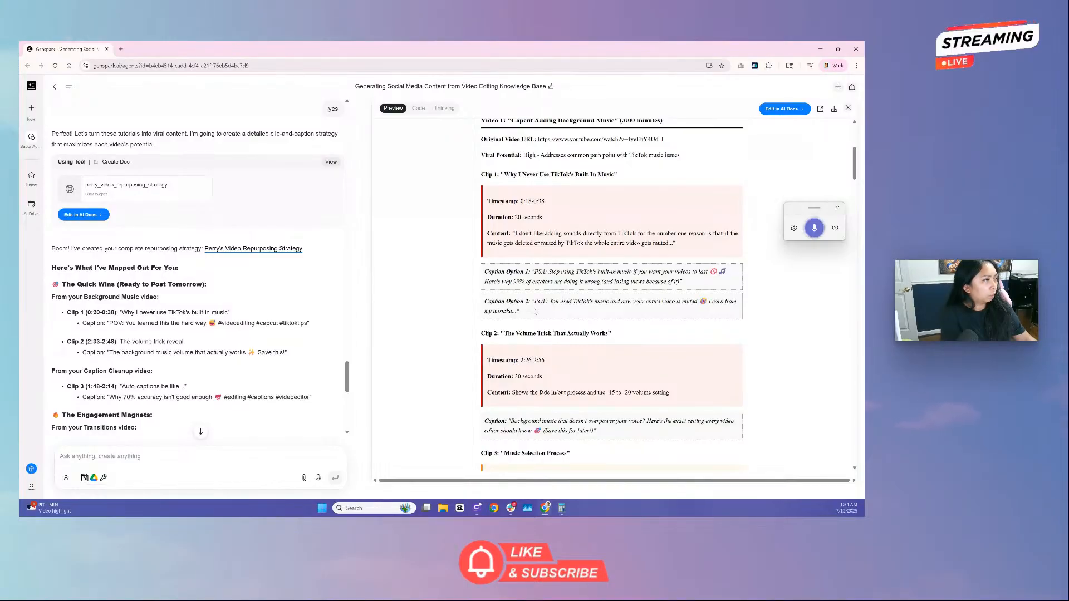
pyautogui.scroll(1, 534, 312)
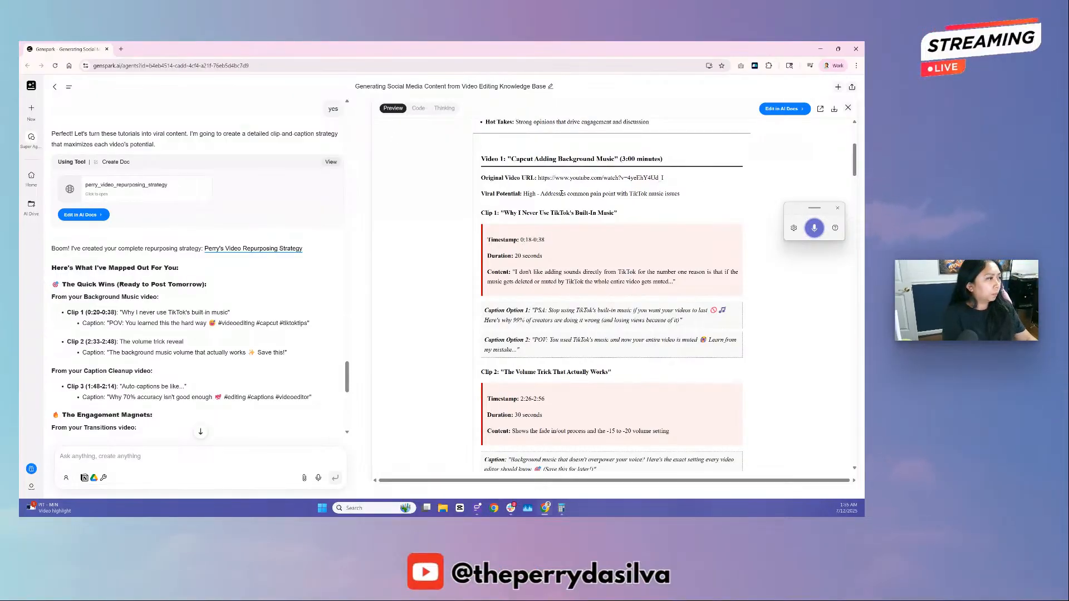
# - Copy the original URL of "Capcut Adding Background Music" from the document, open it in a new tab and pause the video
pyautogui.moveTo(538, 177); pyautogui.dragTo(675, 176)
pyautogui.hotkey('ctrl', 'c')
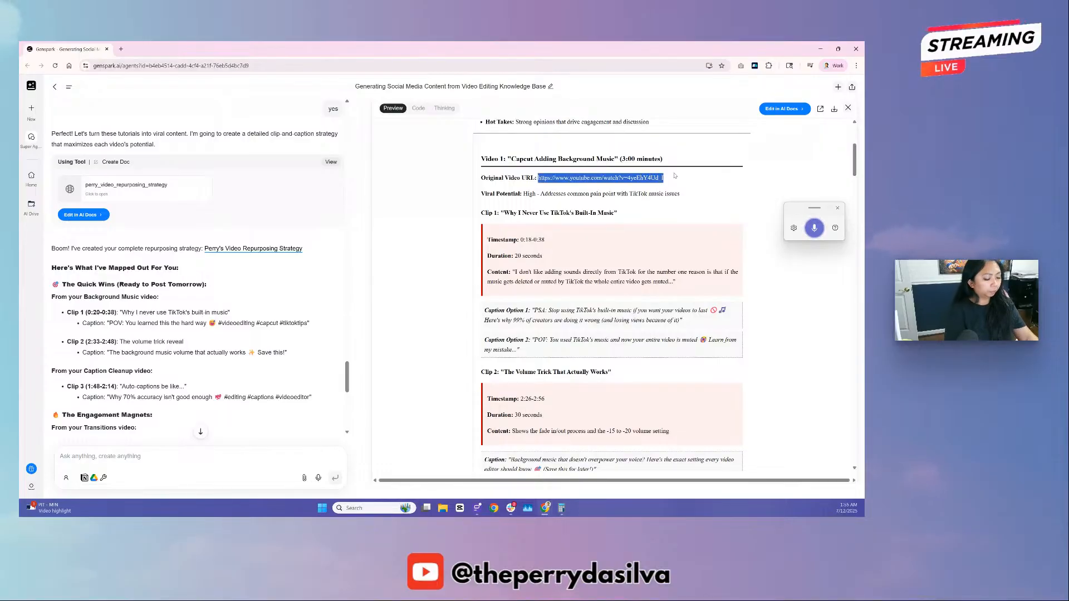
pyautogui.click(121, 49)
pyautogui.hotkey('ctrl', 'v')
pyautogui.press('Return')
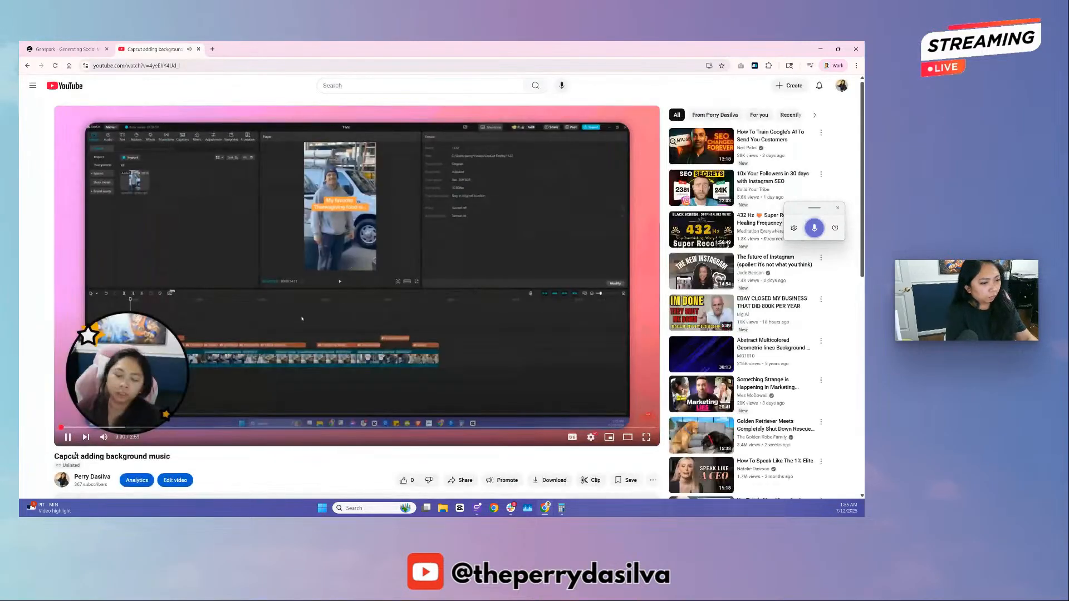
pyautogui.click(67, 437)
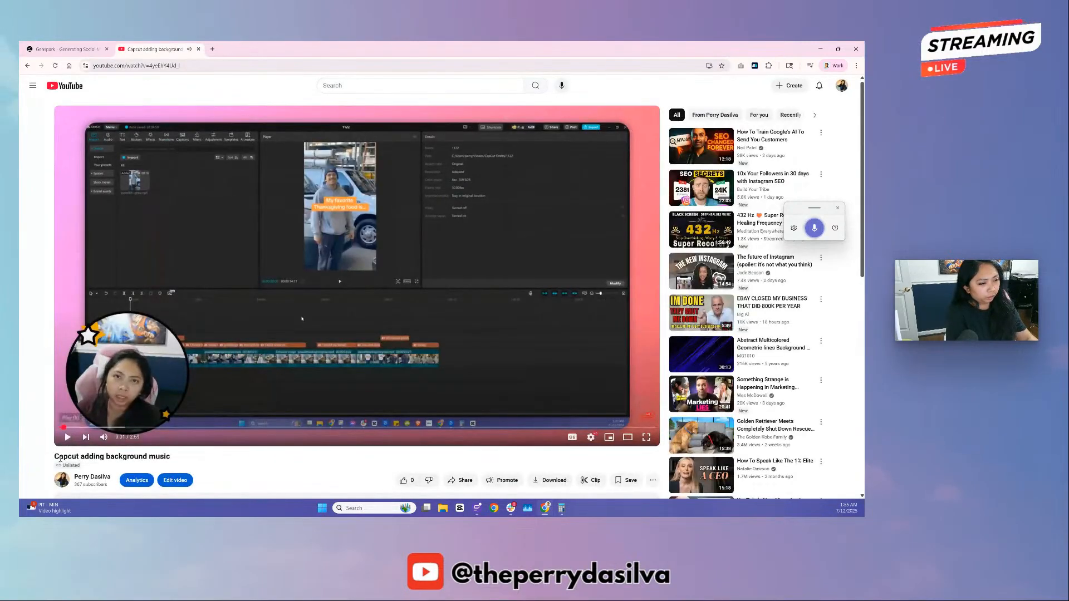
pyautogui.scroll(-1, 29, 419)
pyautogui.scroll(1, 29, 419)
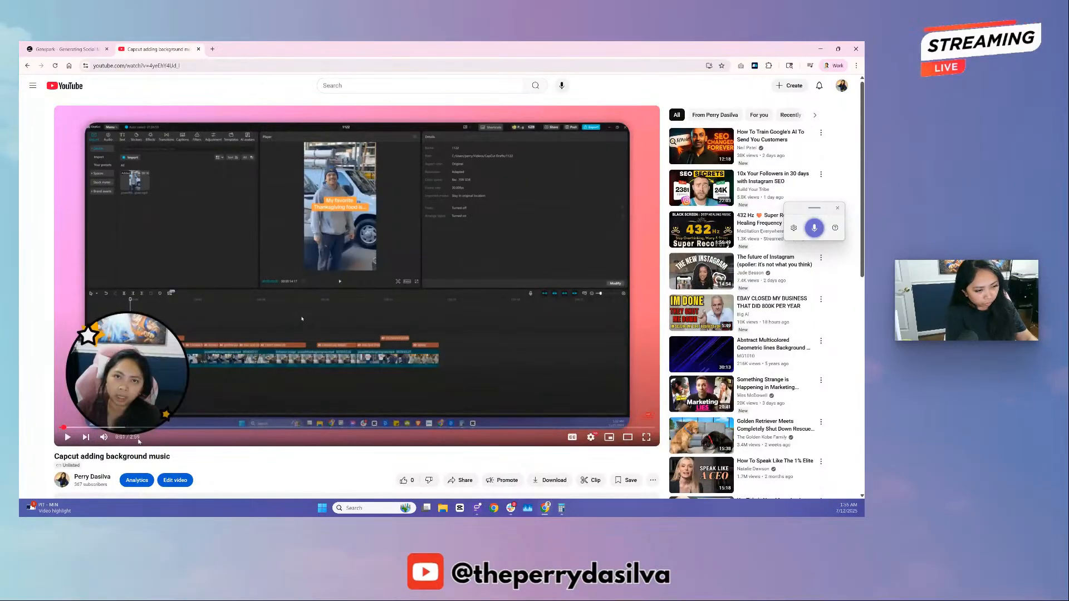
# - Return to the strategy document and examine the timestamp, duration and content quote of Clip 1 "Why I Never Use TikTok's Built-In Music"
pyautogui.click(64, 49)
pyautogui.moveTo(519, 239); pyautogui.dragTo(565, 245)
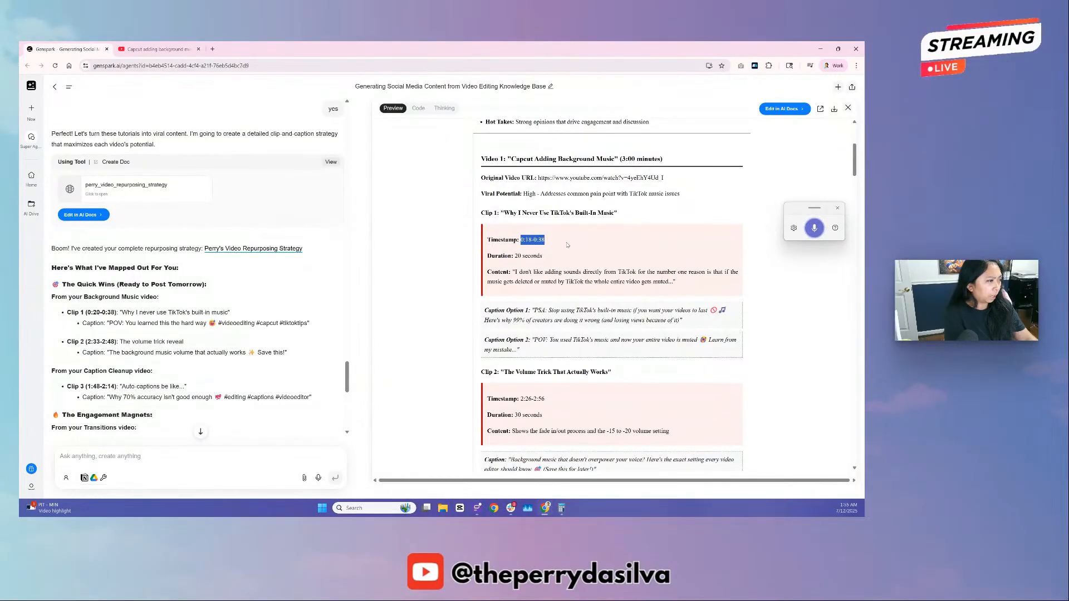
pyautogui.click(567, 245)
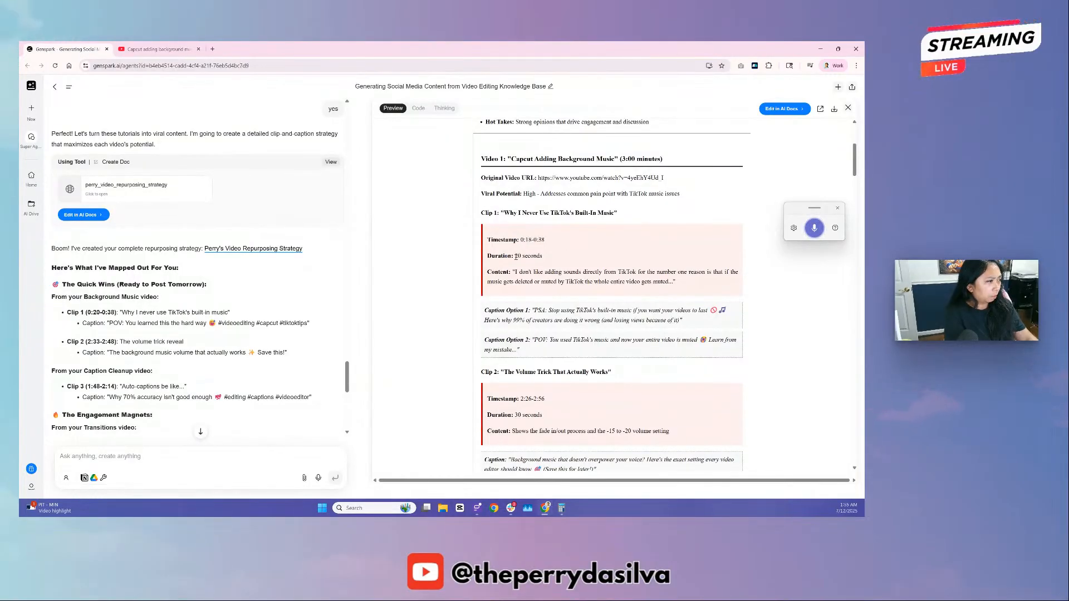
pyautogui.moveTo(515, 255); pyautogui.dragTo(557, 258)
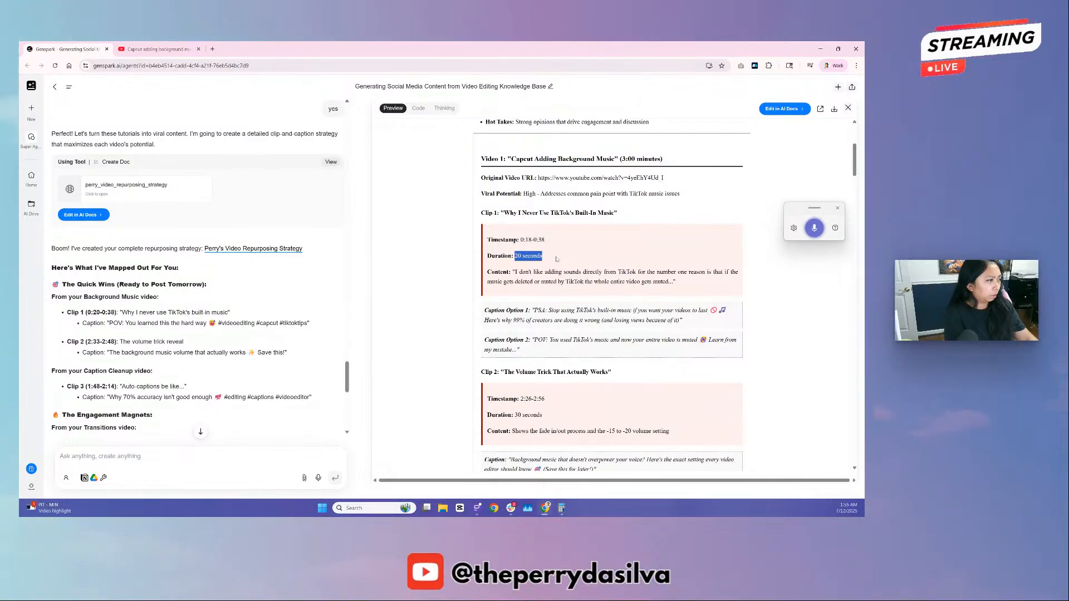
pyautogui.click(557, 258)
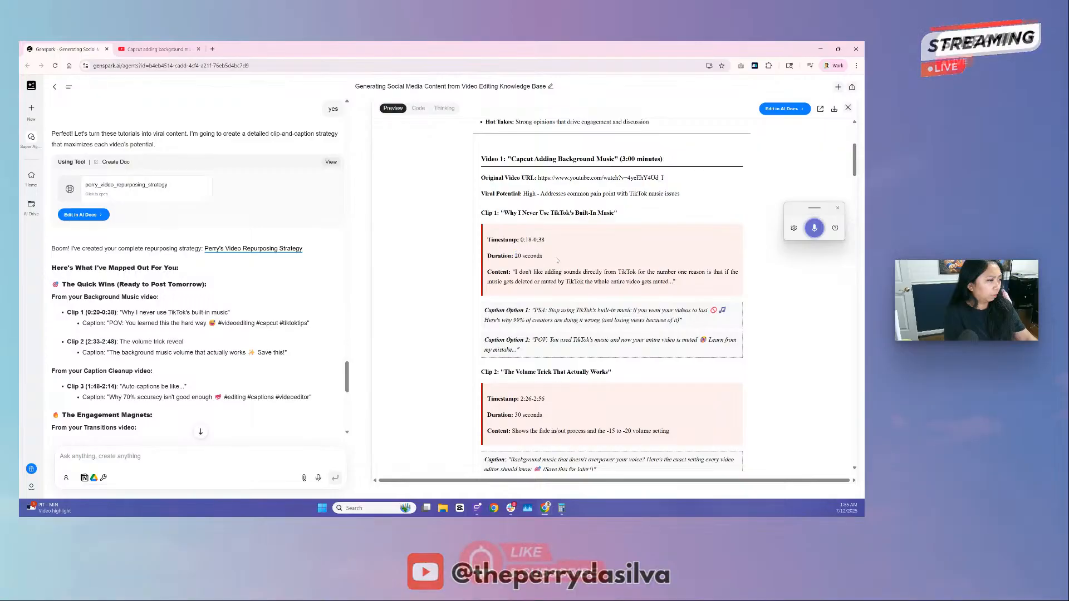
pyautogui.moveTo(519, 273); pyautogui.dragTo(688, 282)
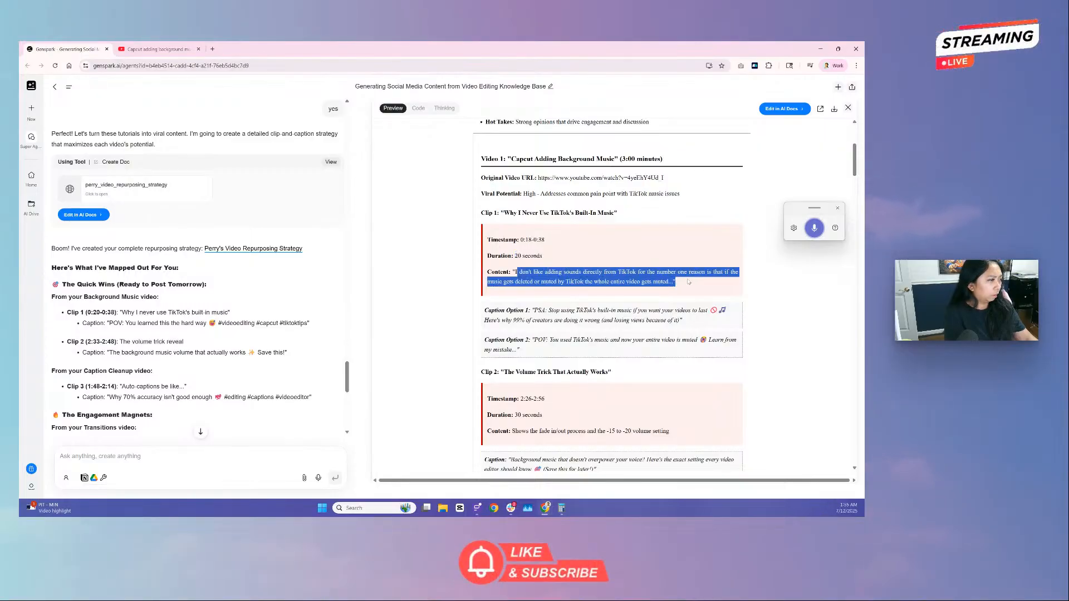
pyautogui.click(545, 282)
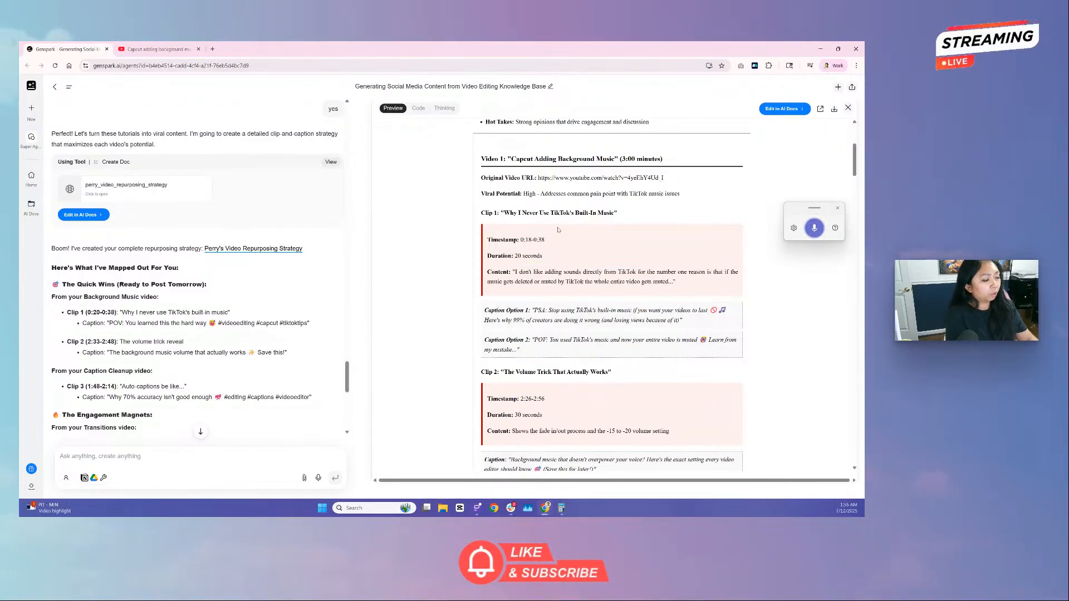
# - Switch back to the YouTube tutorial, open File Explorer and move its window off the browser, and look over the video's details
pyautogui.click(181, 49)
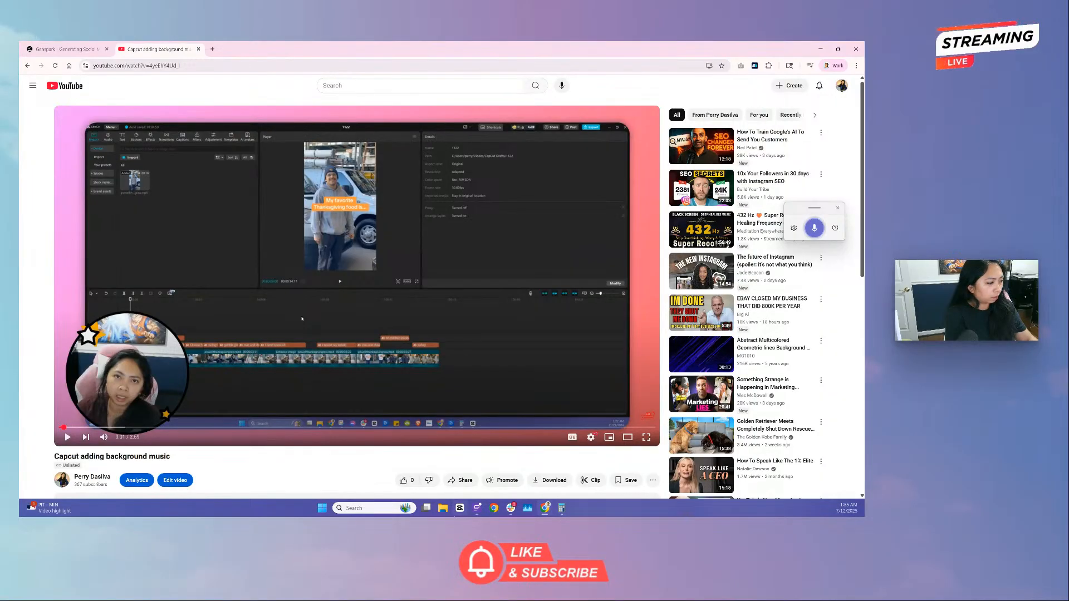
pyautogui.click(443, 507)
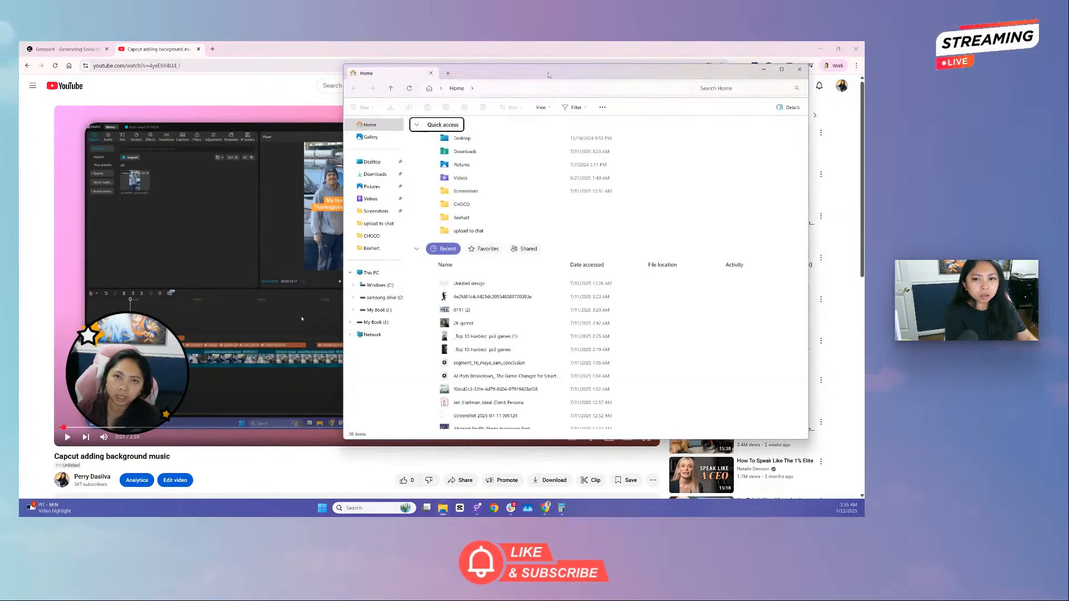
pyautogui.moveTo(546, 71); pyautogui.dragTo(19, 124)
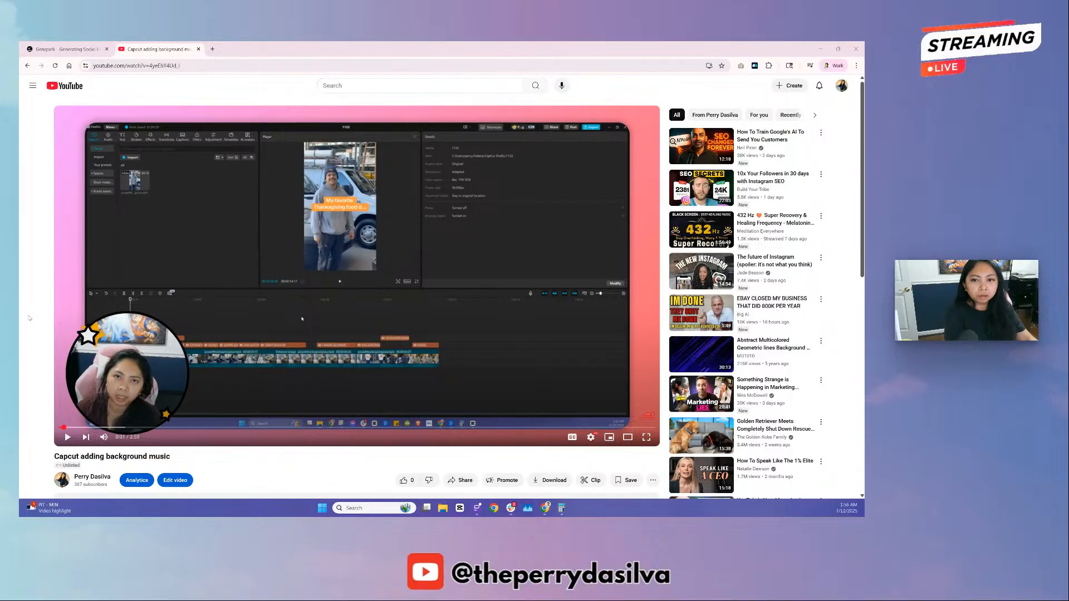
pyautogui.scroll(-1, 364, 468)
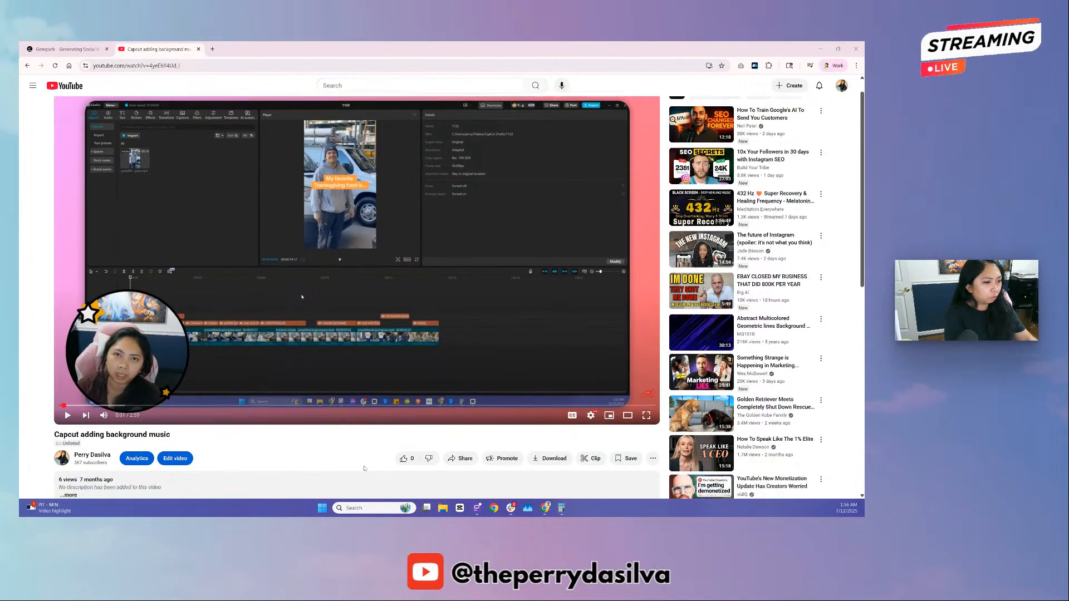
pyautogui.scroll(-1, 365, 469)
pyautogui.scroll(1, 364, 469)
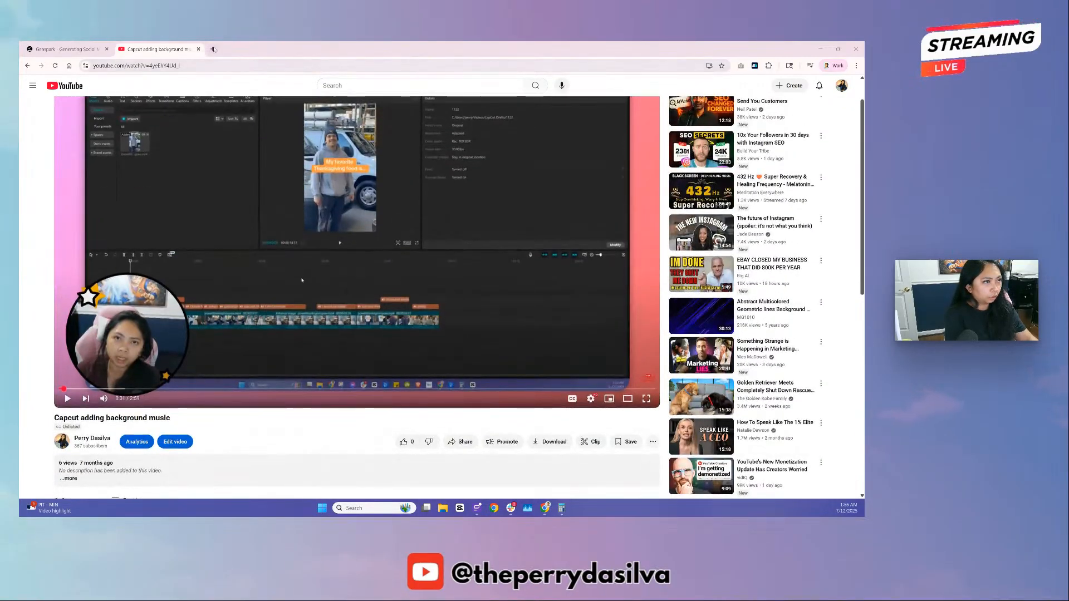
# - Open the Publer website in a new tab and go to its free Media Downloader tool
pyautogui.click(213, 49)
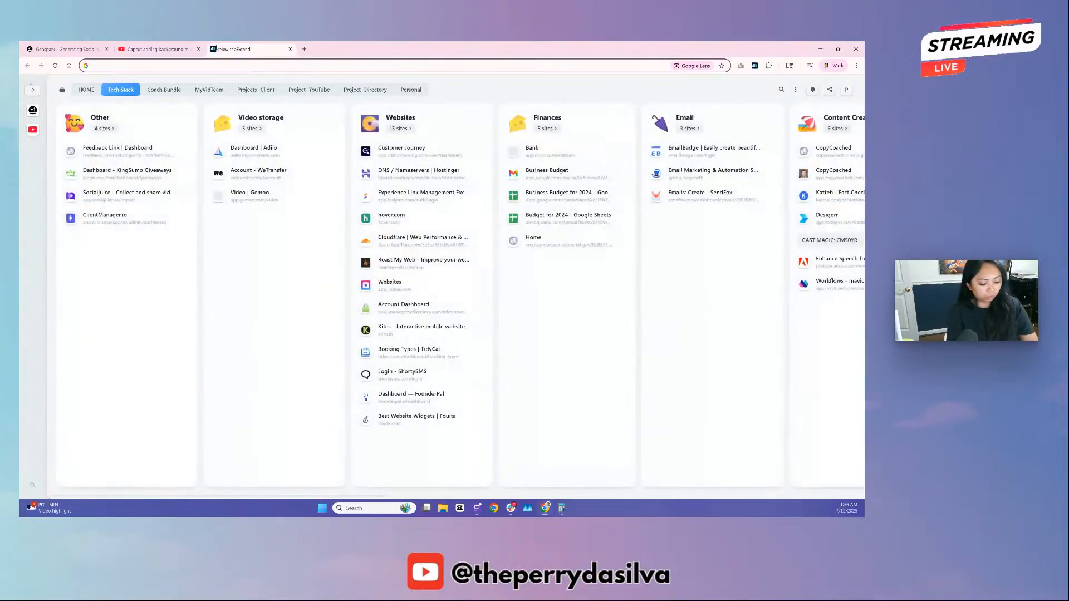
pyautogui.write('publ')
pyautogui.press('Return')
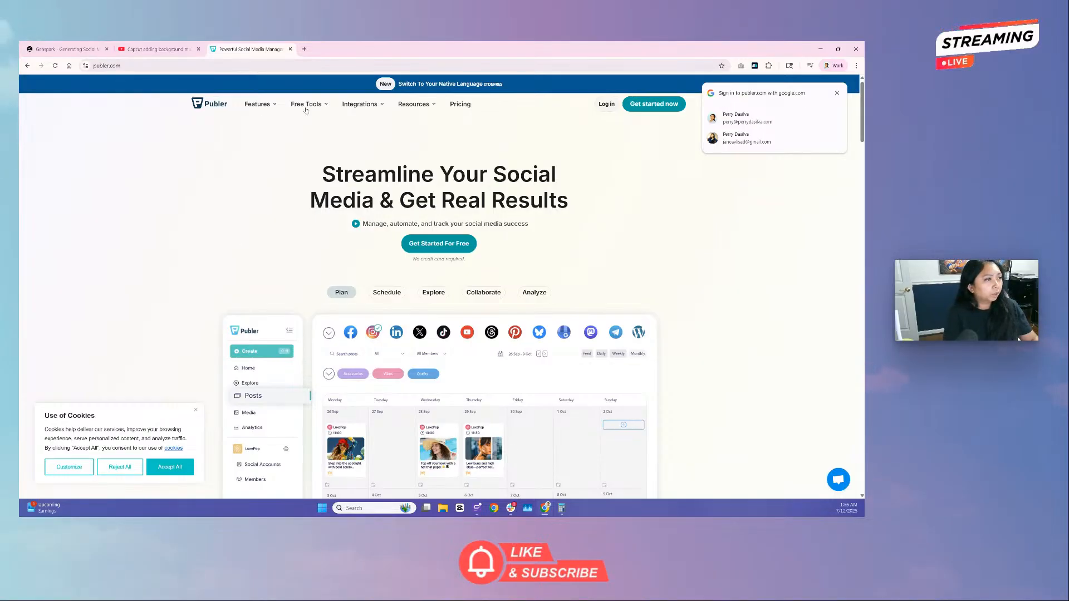
pyautogui.moveTo(310, 105)
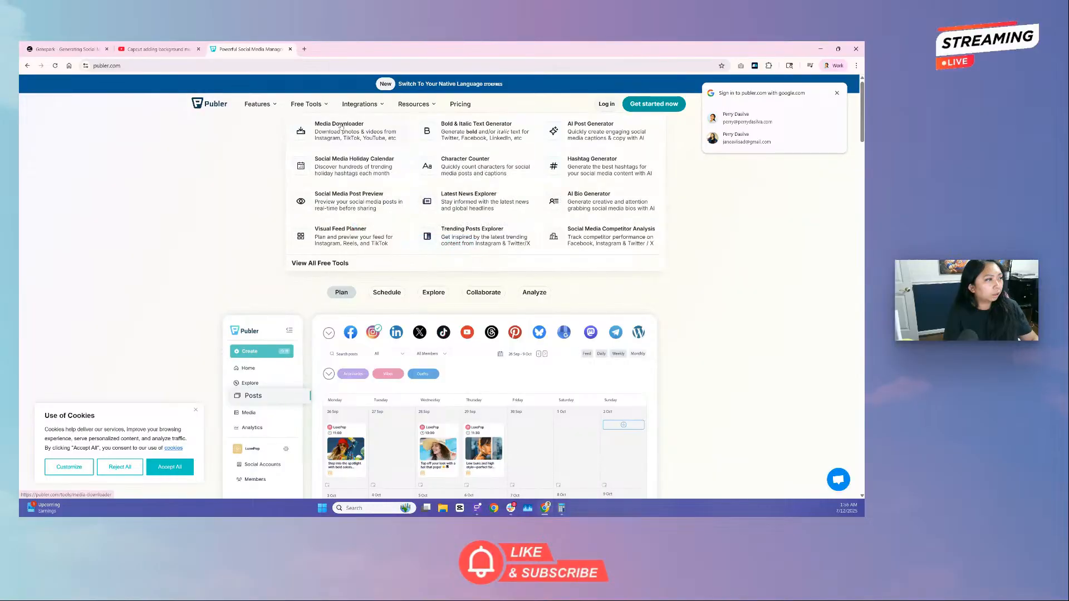
pyautogui.click(342, 126)
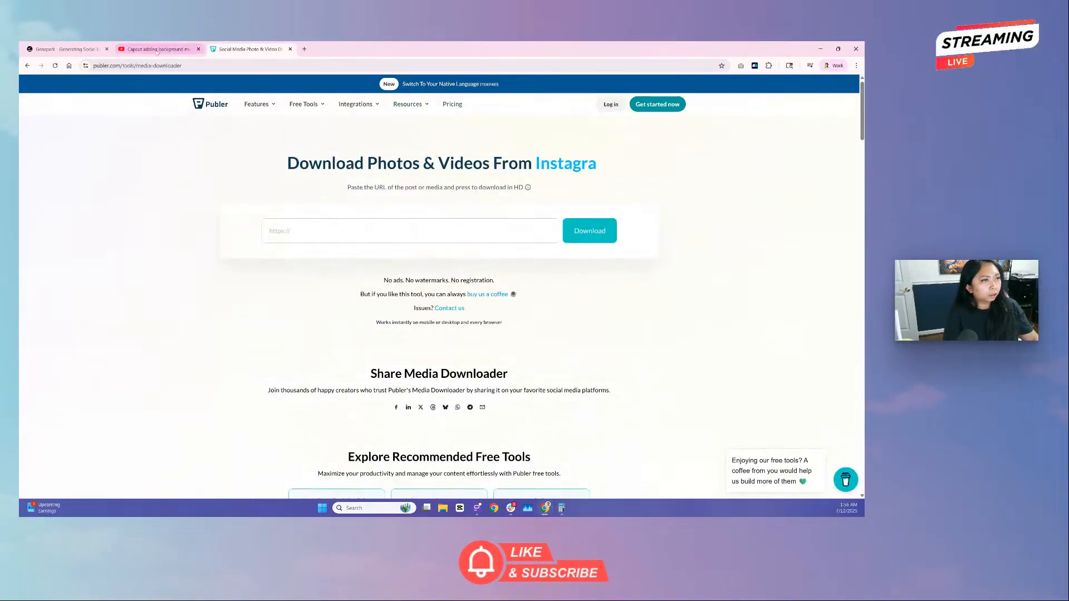
# - Copy the "Capcut adding background music" video's YouTube address and submit it to Publer's Media Downloader for download
pyautogui.click(162, 49)
pyautogui.click(203, 66)
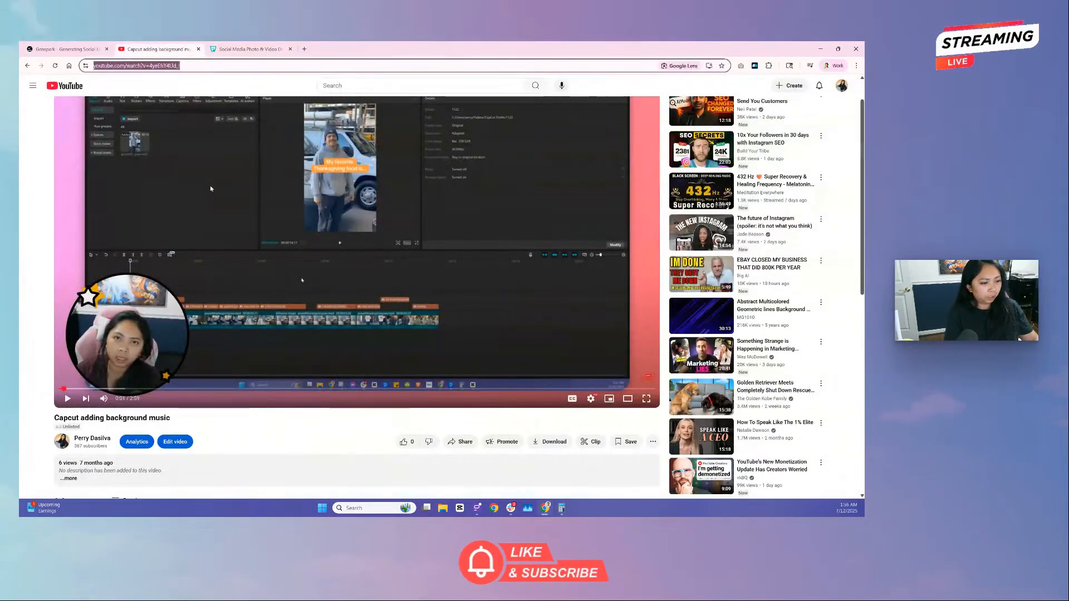
pyautogui.scroll(-2, 79, 352)
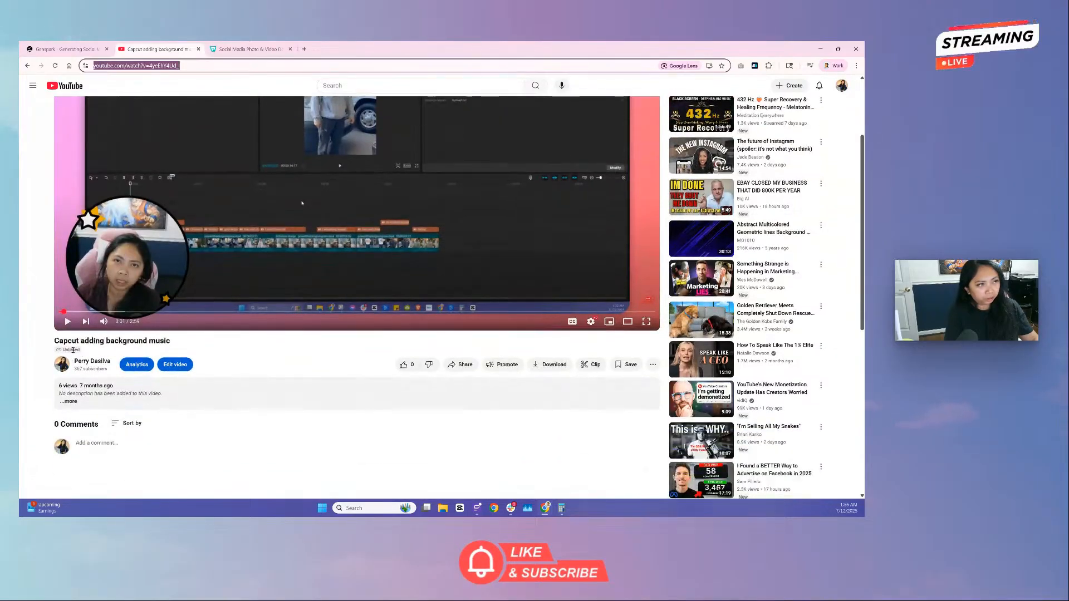
pyautogui.click(248, 49)
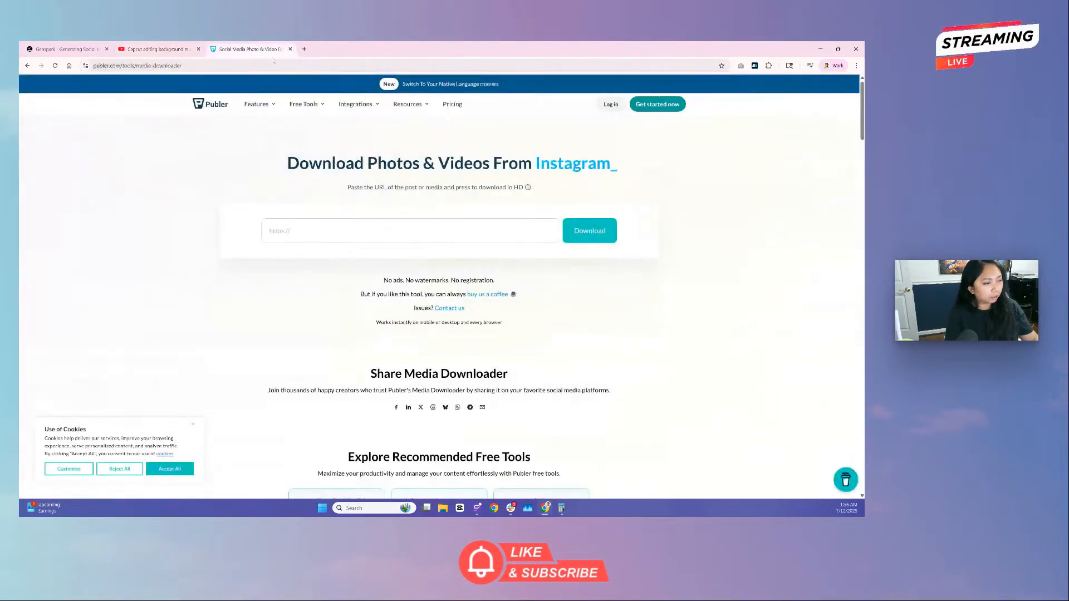
pyautogui.click(410, 236)
pyautogui.hotkey('ctrl', 'v')
pyautogui.click(590, 231)
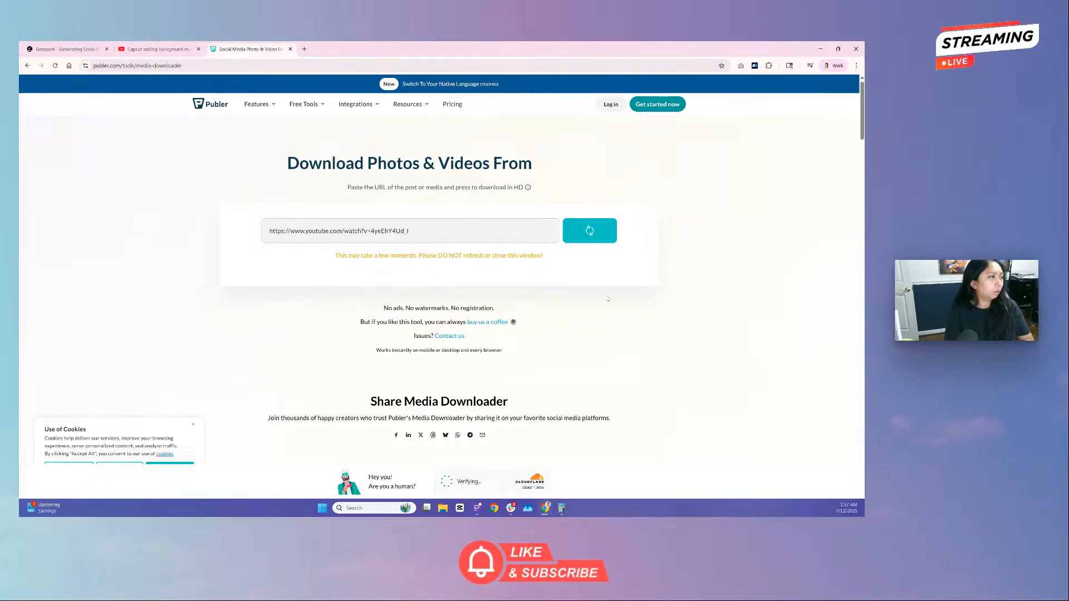
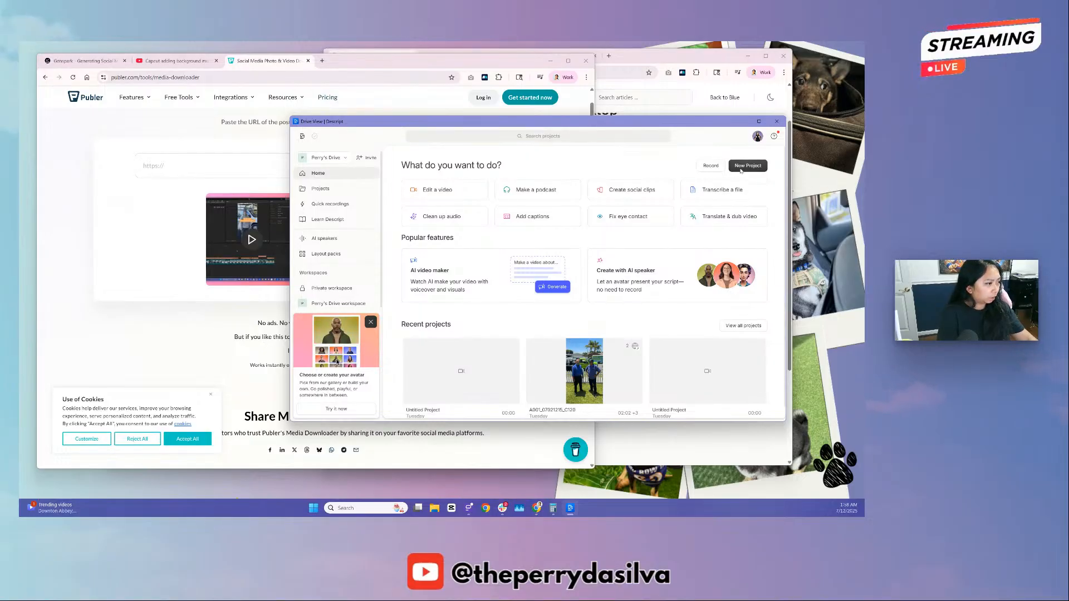
# - Create a new project in Descript and copy the "Capcut adding background music" video's YouTube address, bringing the project window back to the front
pyautogui.click(747, 165)
pyautogui.click(752, 187)
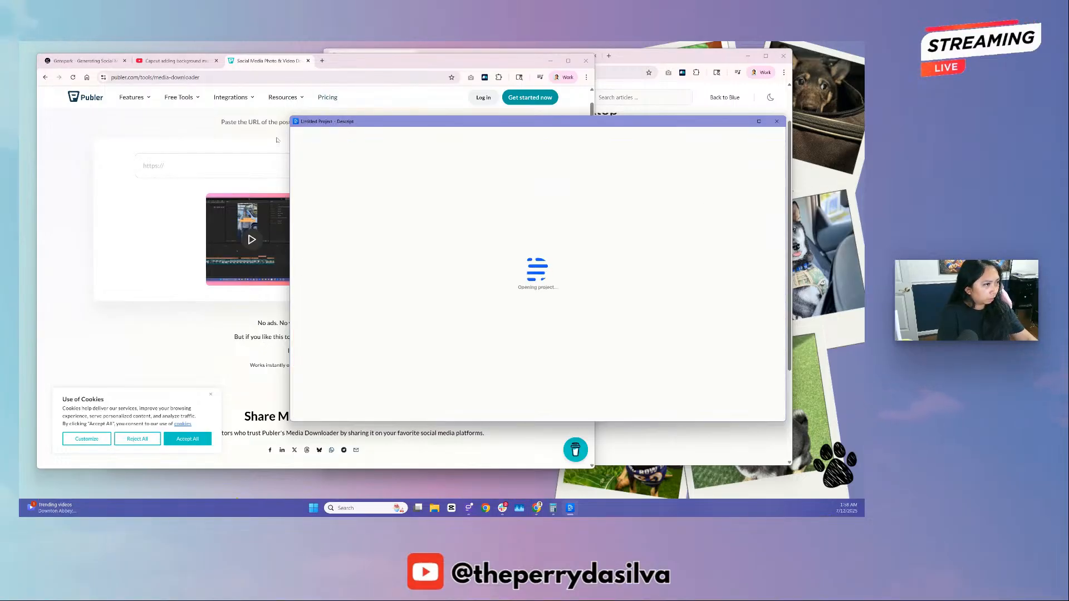
pyautogui.click(354, 61)
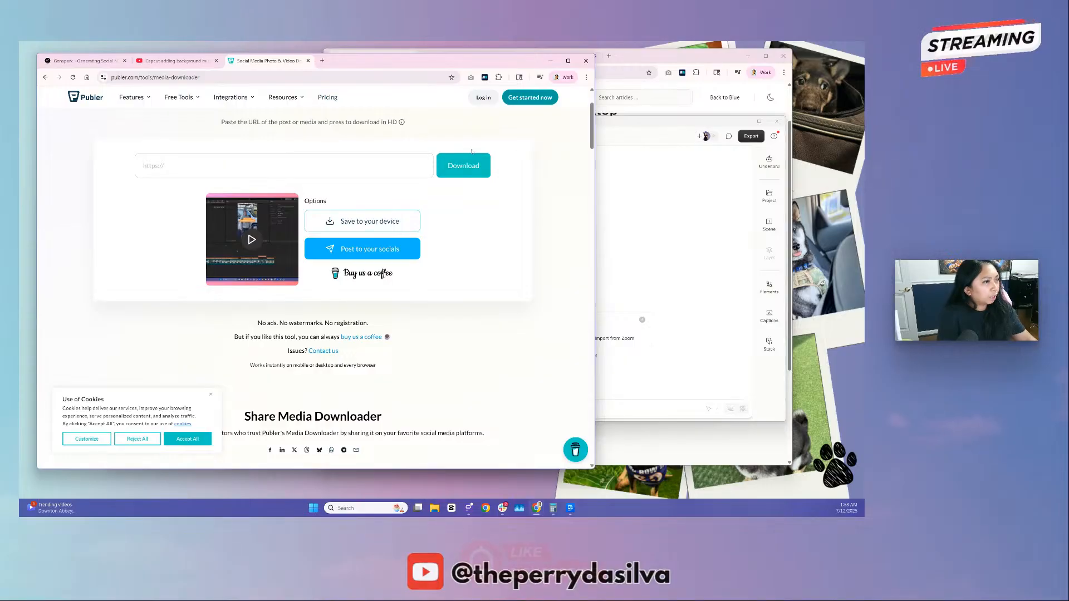
pyautogui.click(187, 65)
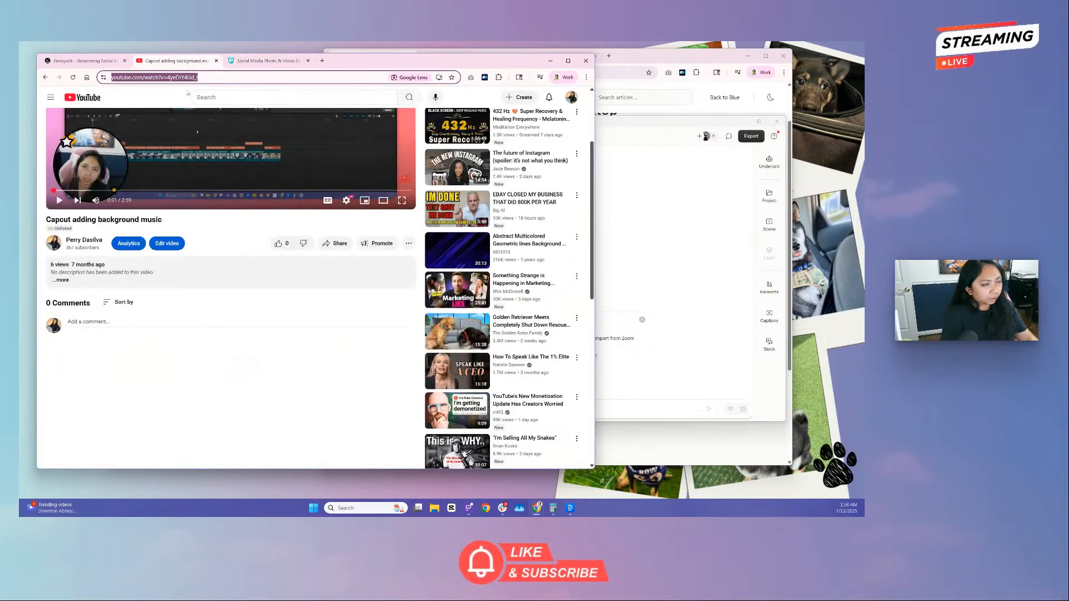
pyautogui.click(260, 61)
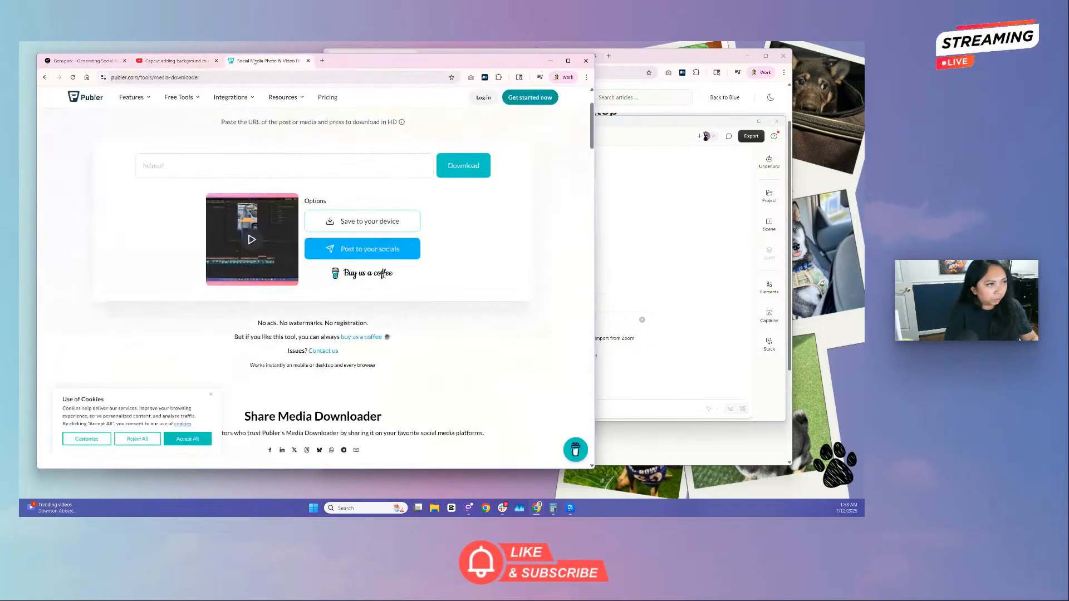
pyautogui.moveTo(659, 128); pyautogui.dragTo(525, 121)
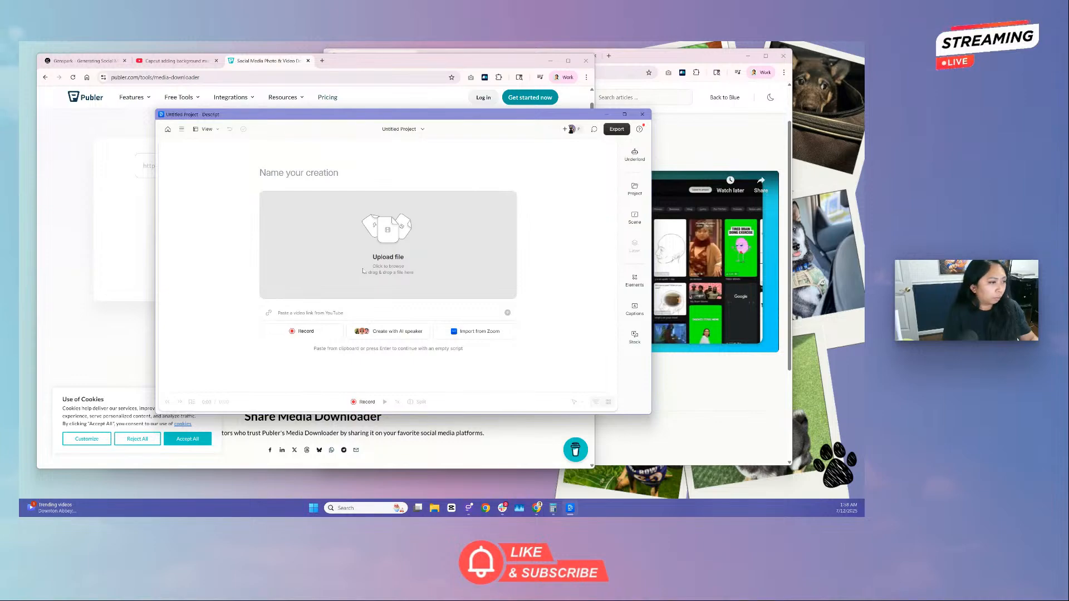
pyautogui.click(311, 312)
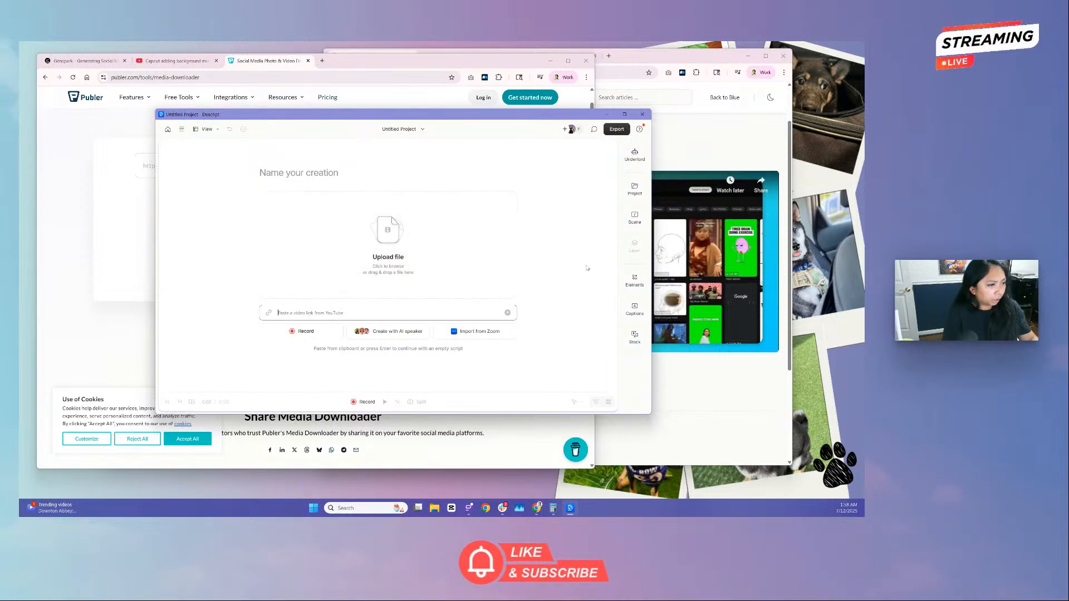
pyautogui.click(625, 114)
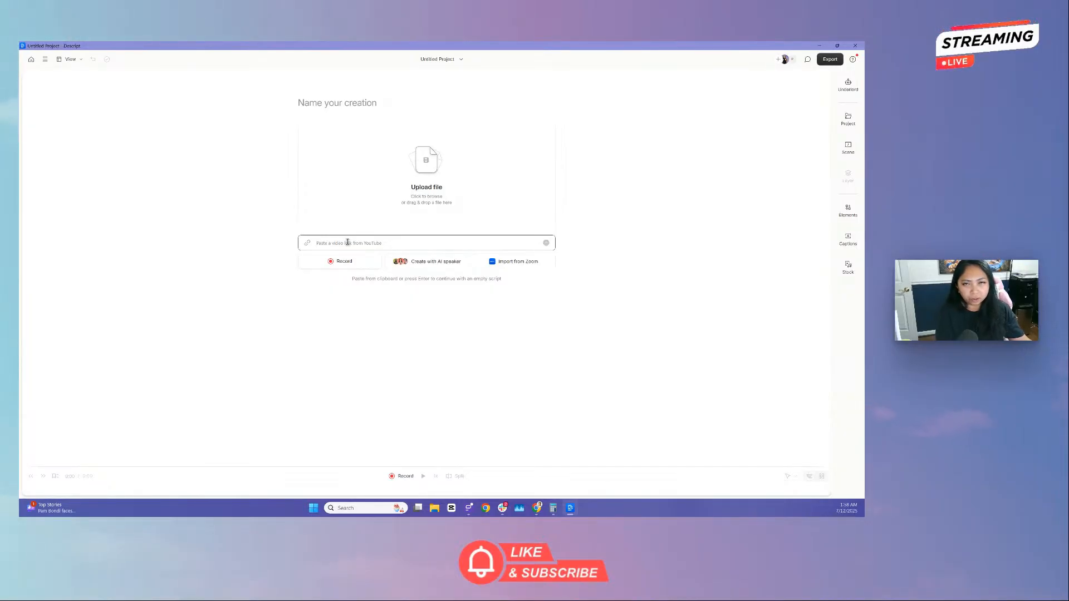
pyautogui.write('https://www.youtube.com/watch?v=4yeEhY4Ud_I')
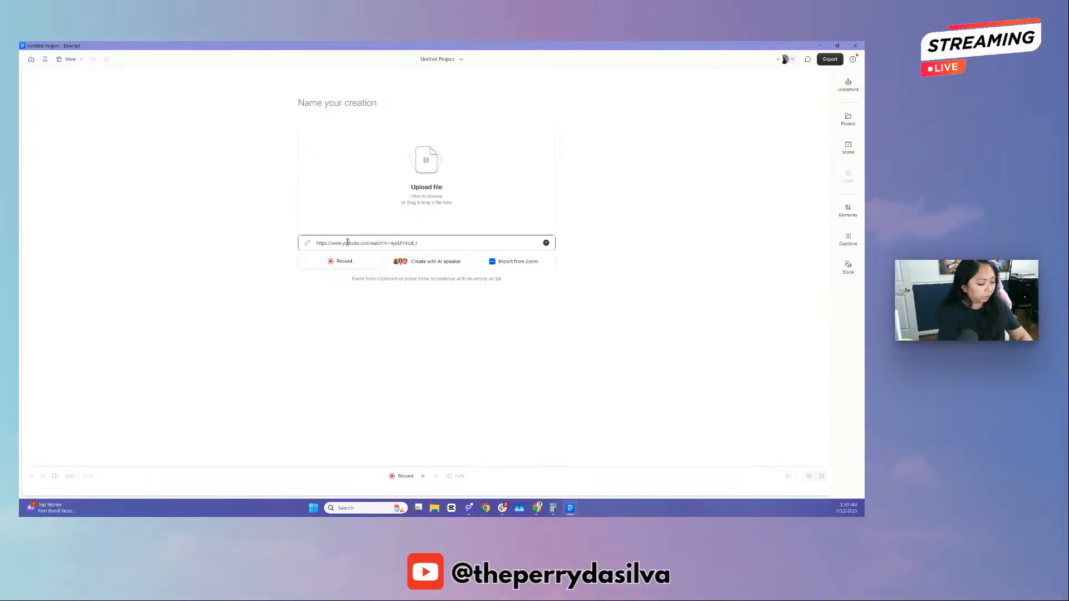
pyautogui.press('Return')
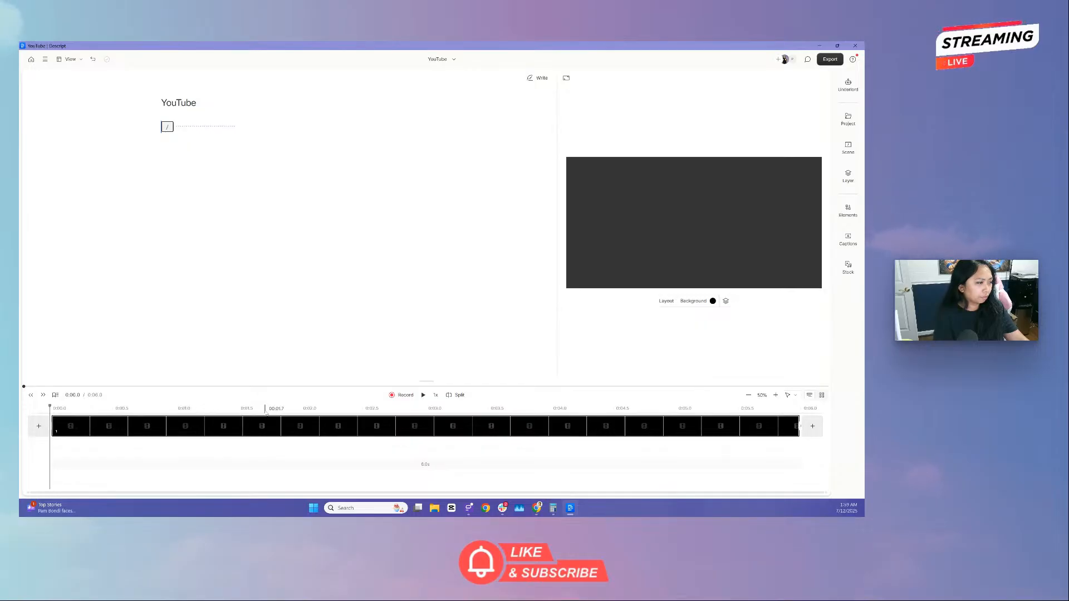
# - Check the imported clip at about 2 seconds on the timeline and return the playhead to the start
pyautogui.click(263, 410)
pyautogui.click(303, 410)
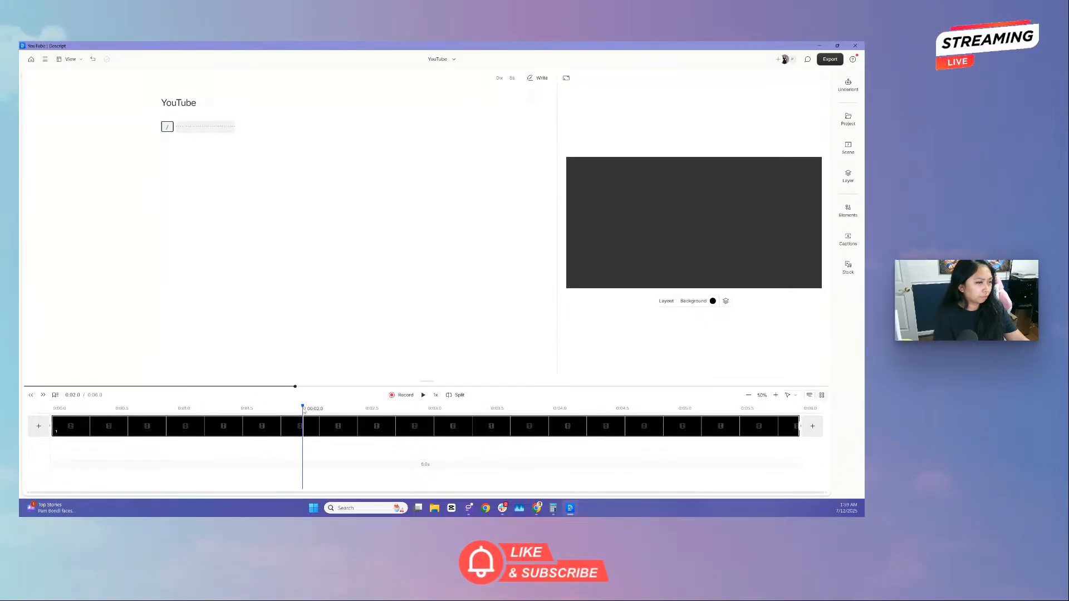
pyautogui.click(62, 409)
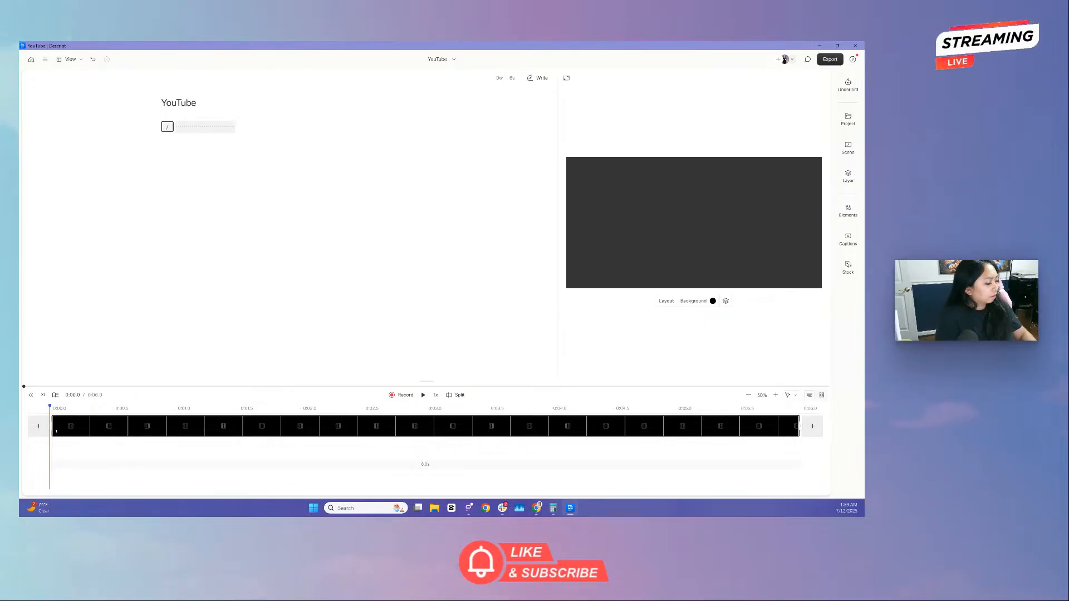
# - Restore the Descript window to a smaller size, place it beside the browser and make it taller, with the Publer page in front
pyautogui.click(826, 46)
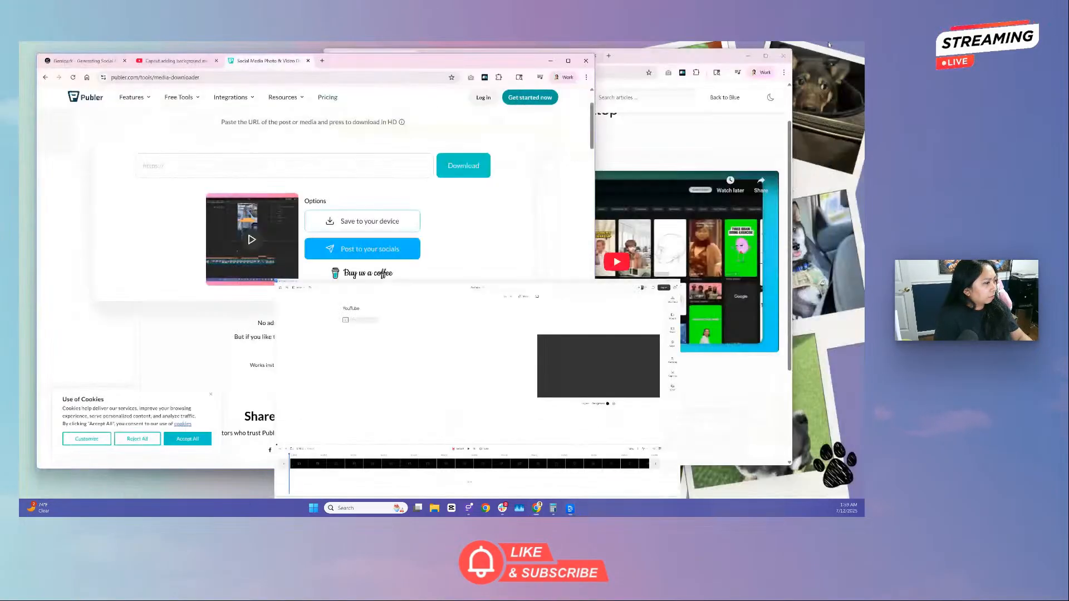
pyautogui.click(570, 508)
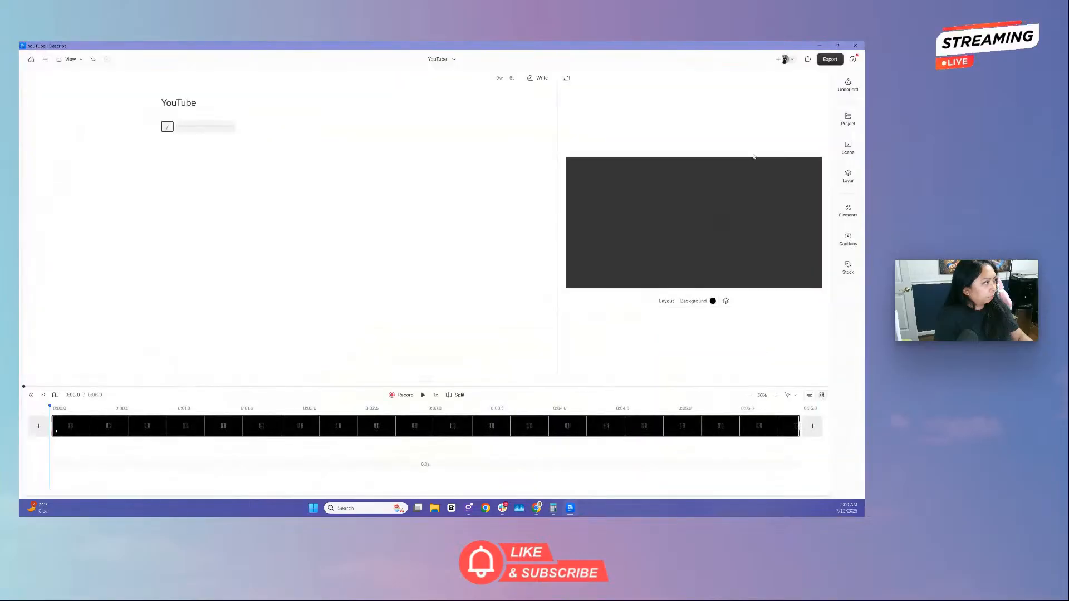
pyautogui.click(836, 45)
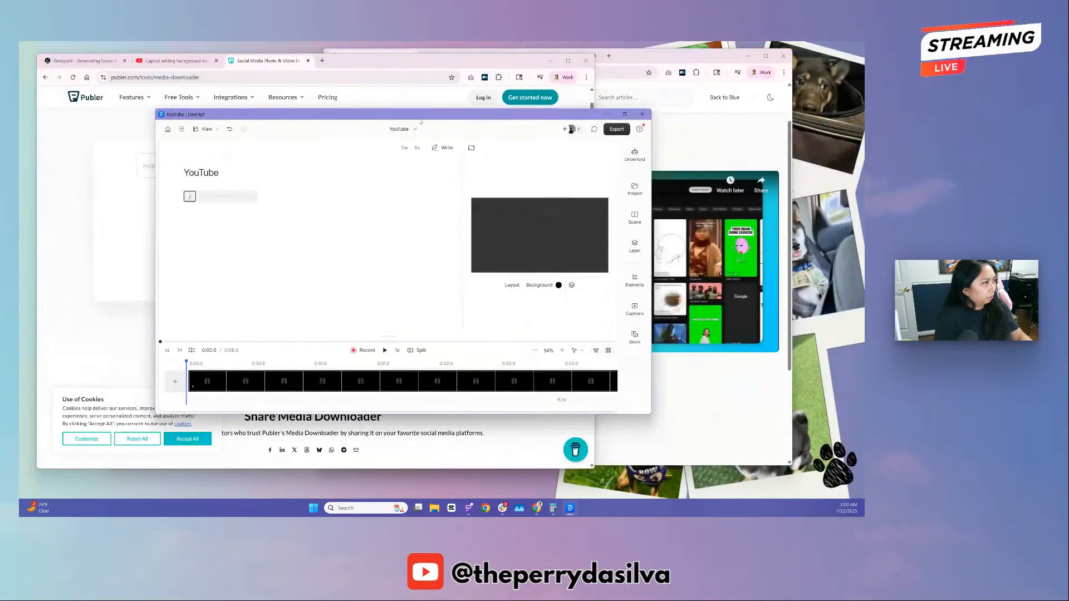
pyautogui.moveTo(423, 113); pyautogui.dragTo(629, 72)
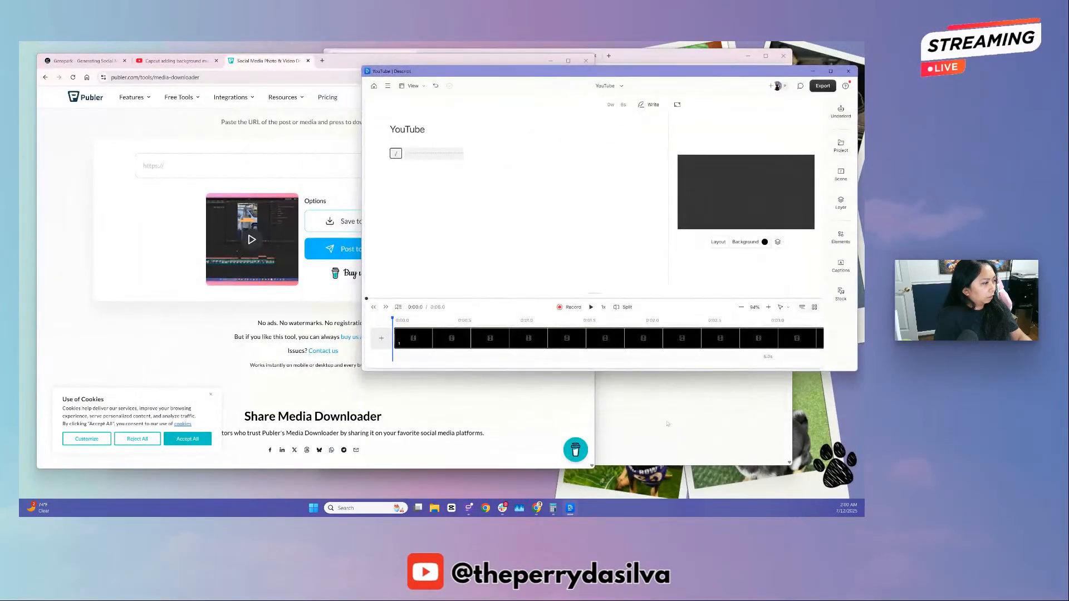
pyautogui.moveTo(668, 371); pyautogui.dragTo(667, 485)
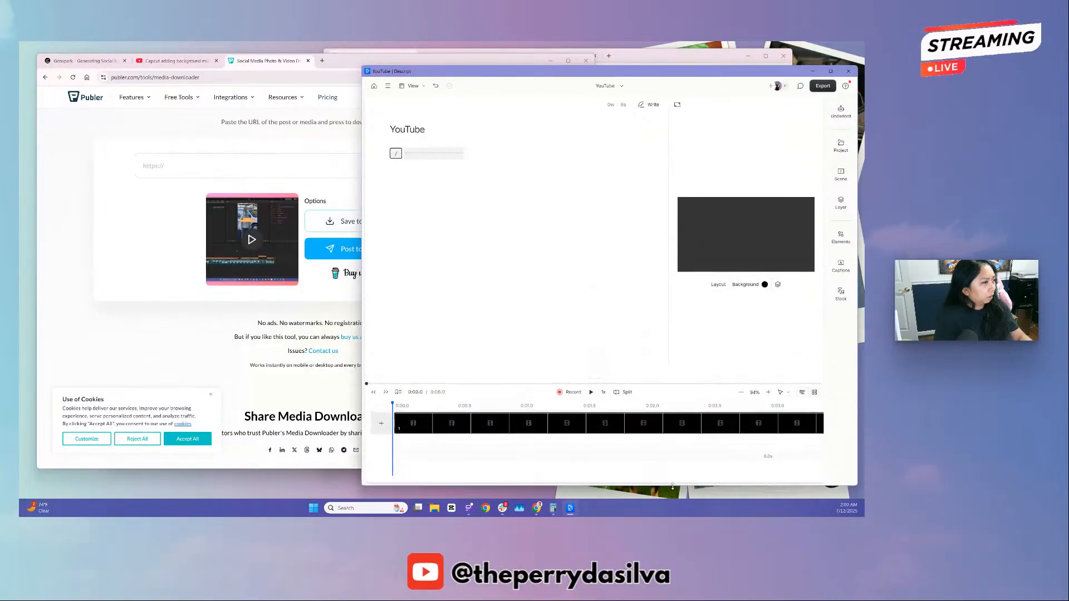
pyautogui.moveTo(458, 61); pyautogui.dragTo(449, 62)
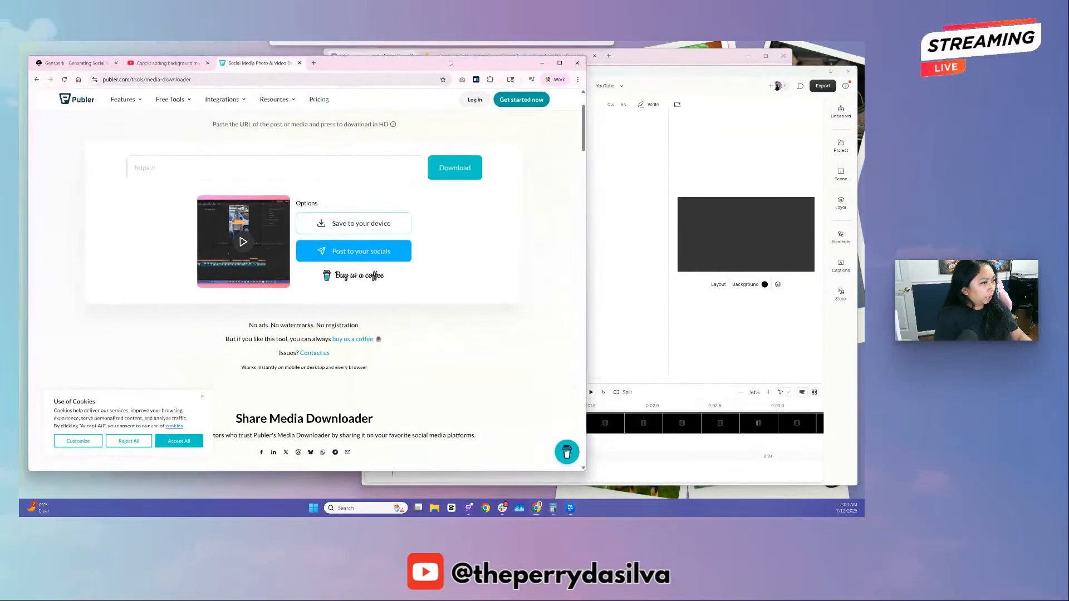
# - Save the Publer copy of the "Capcut adding background music" video to the device and close the Otso Co. knowledge base browser window
pyautogui.click(374, 223)
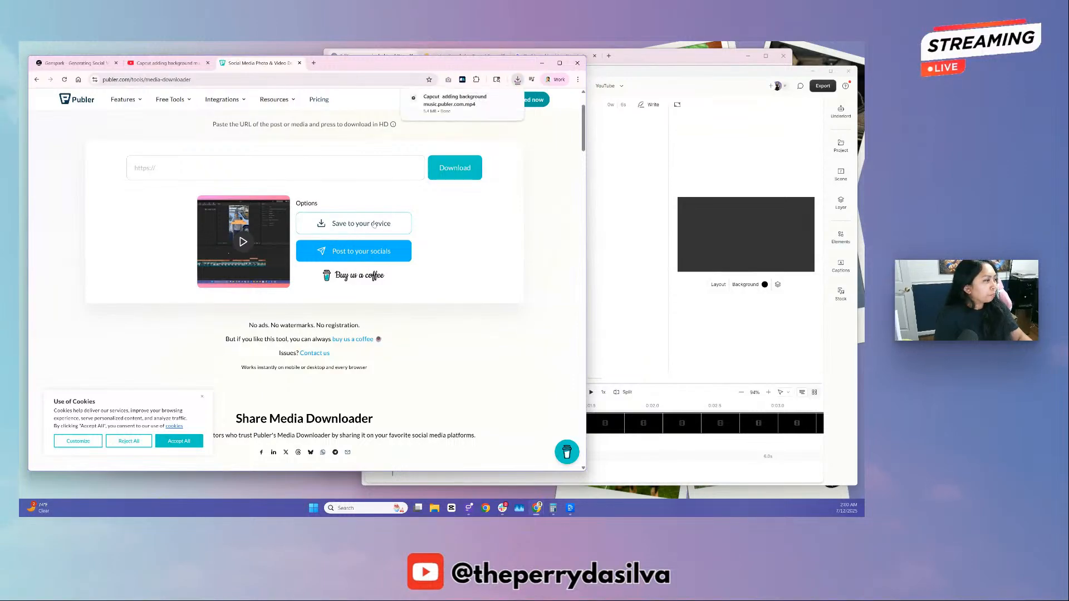
pyautogui.click(679, 62)
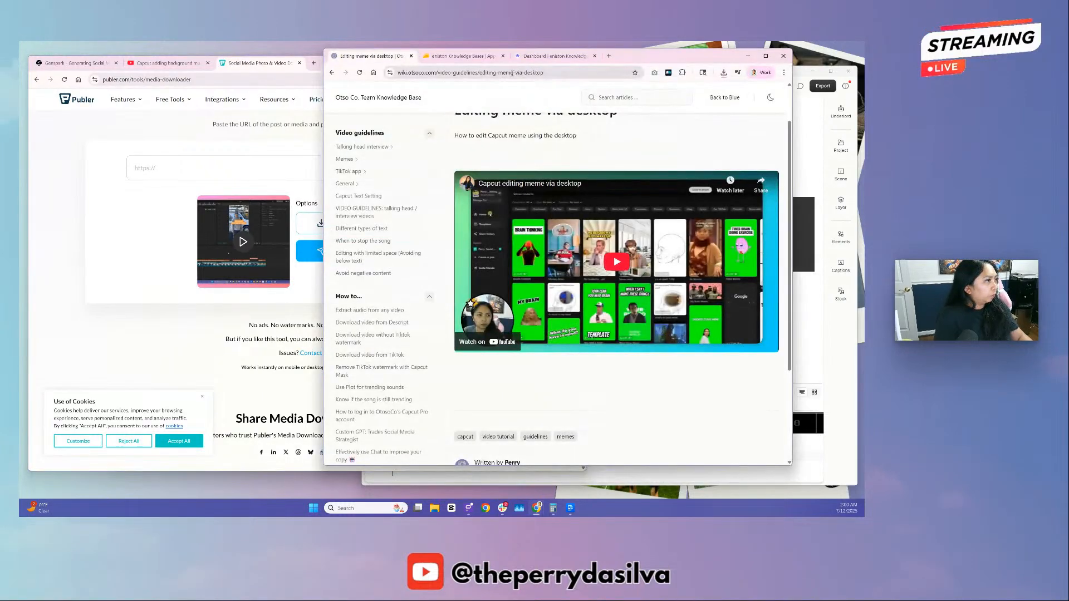
pyautogui.click(783, 56)
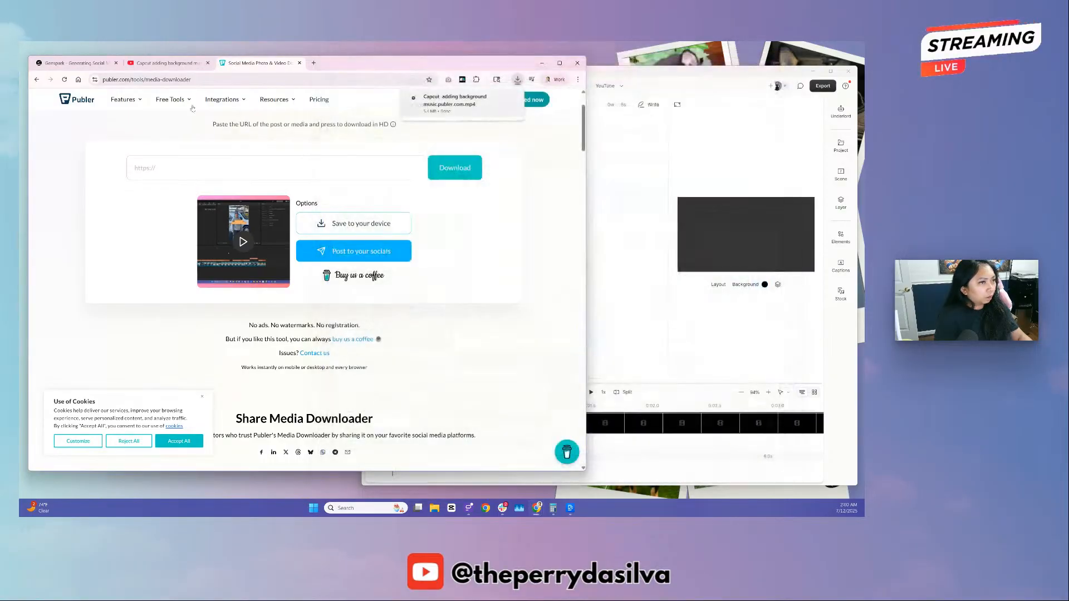
# - Return to the Genspark strategy document and examine the timestamps, durations and captions of Video 1's three clips
pyautogui.click(71, 63)
pyautogui.scroll(-3, 411, 318)
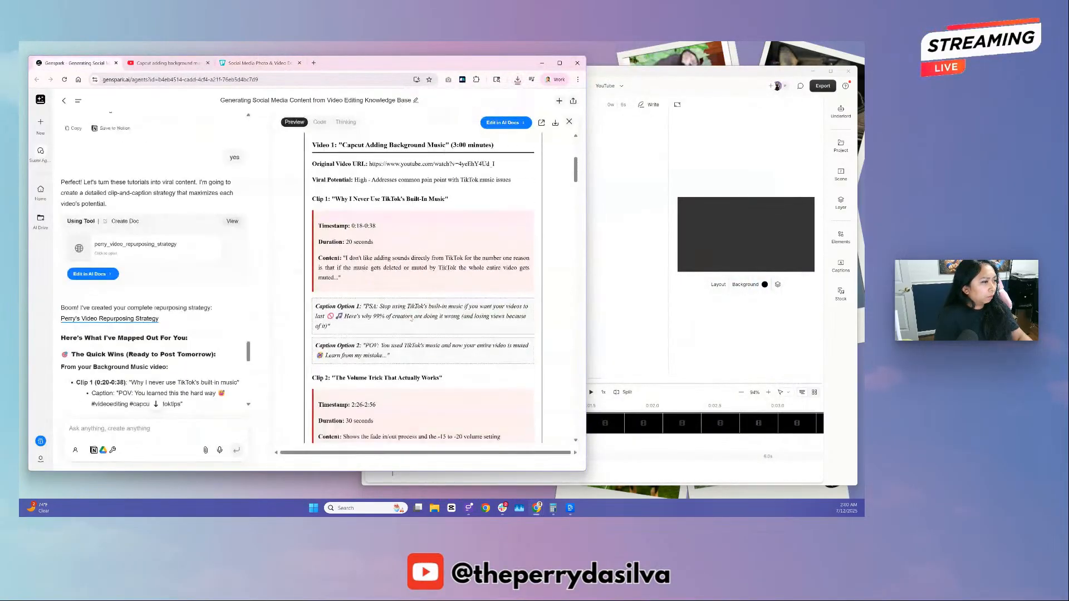
pyautogui.scroll(-3, 411, 318)
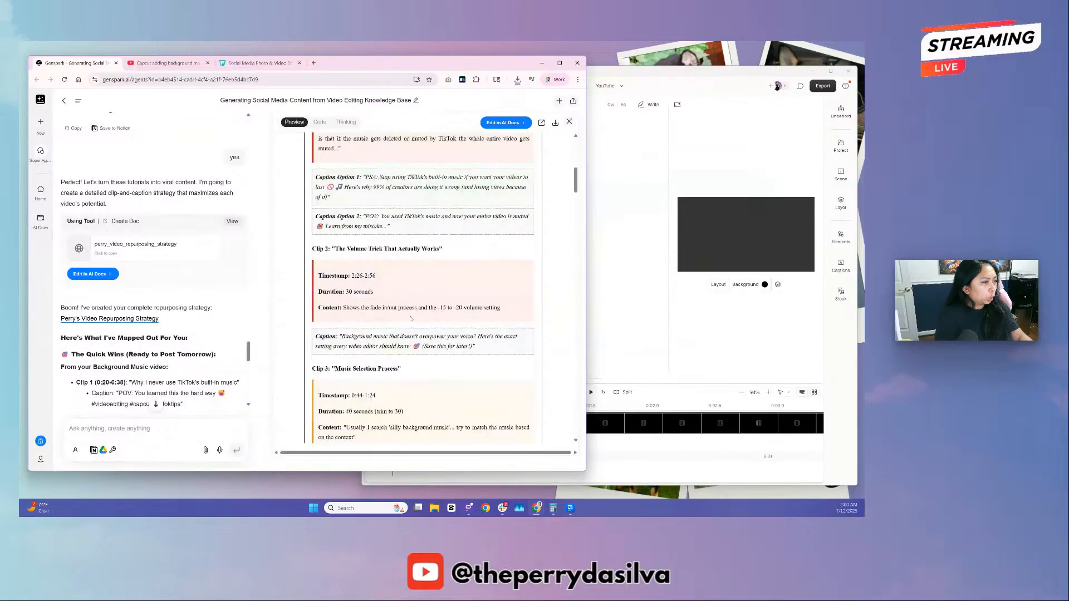
pyautogui.scroll(-1, 411, 319)
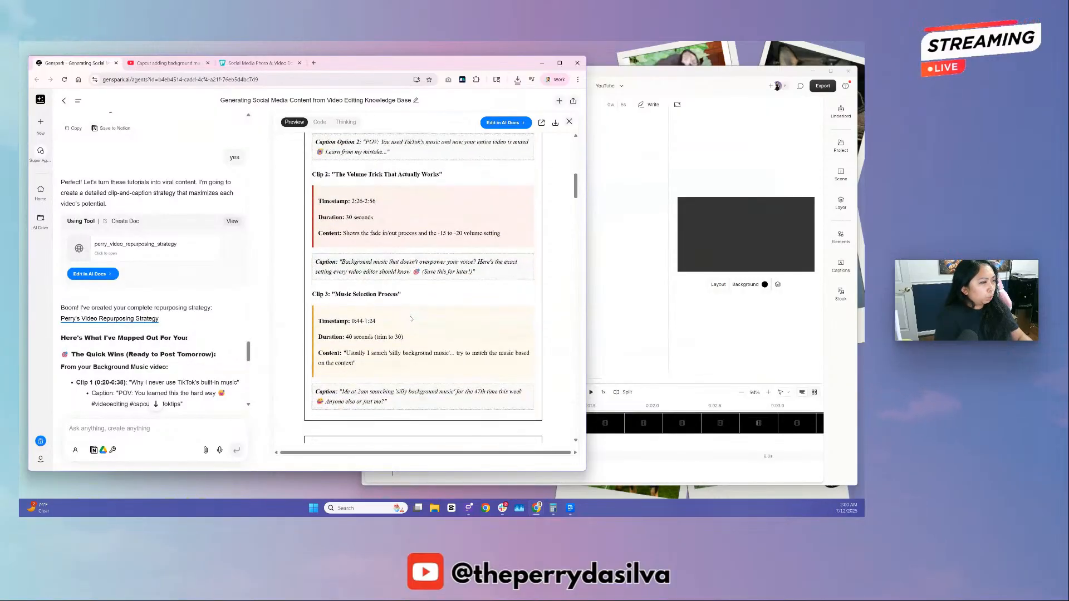
pyautogui.scroll(1, 411, 319)
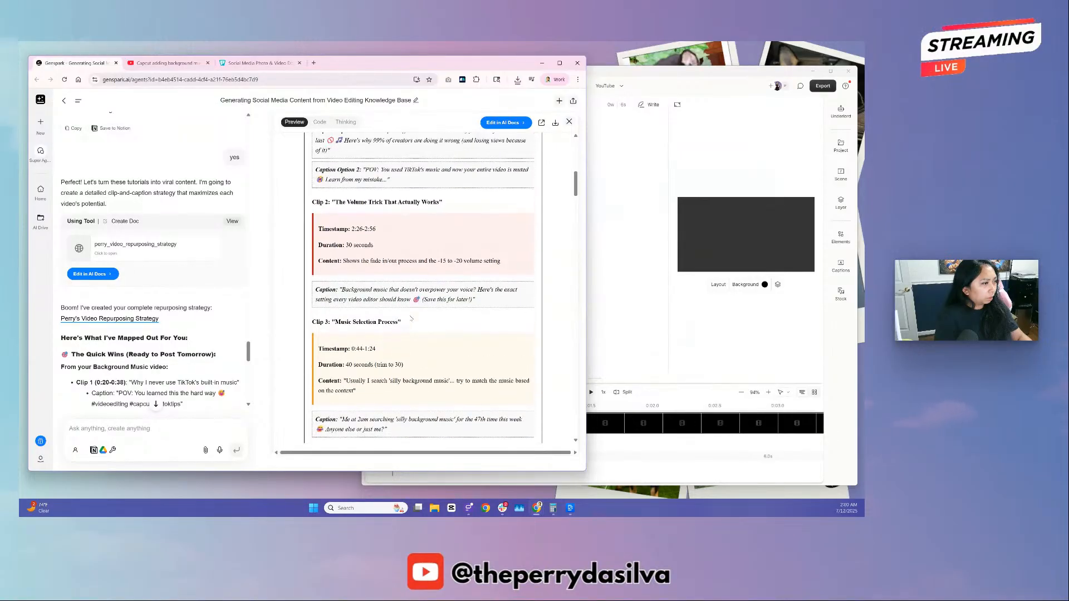
pyautogui.scroll(3, 412, 317)
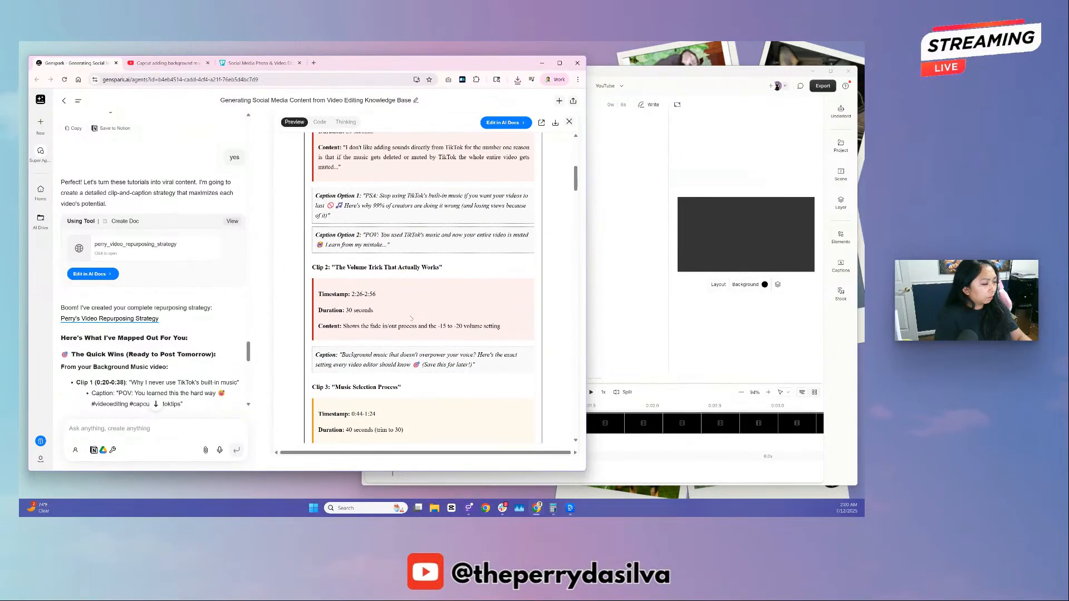
pyautogui.scroll(1, 411, 318)
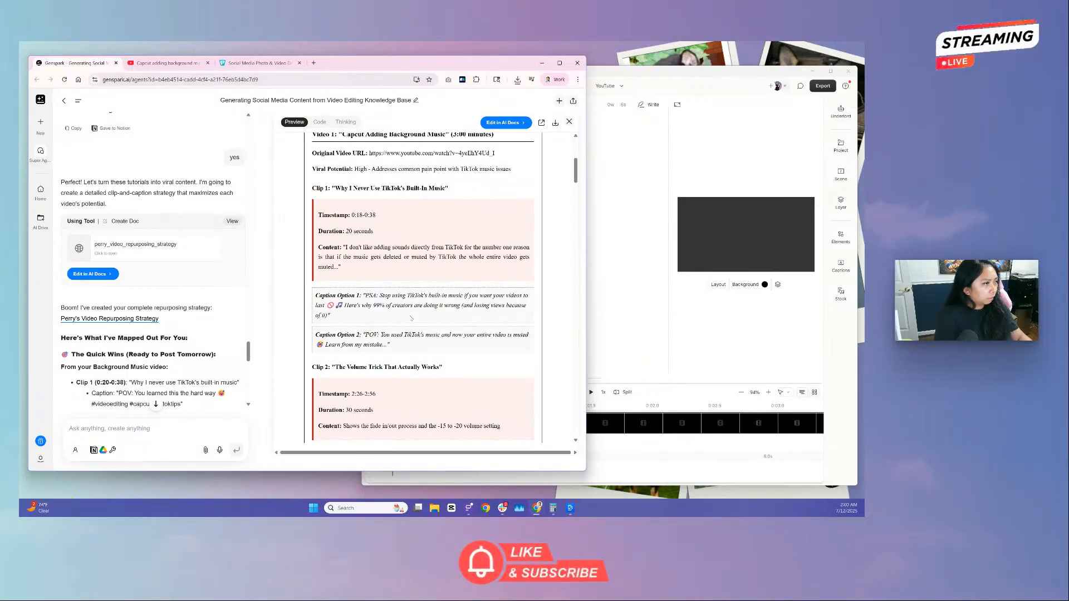
pyautogui.scroll(2, 410, 318)
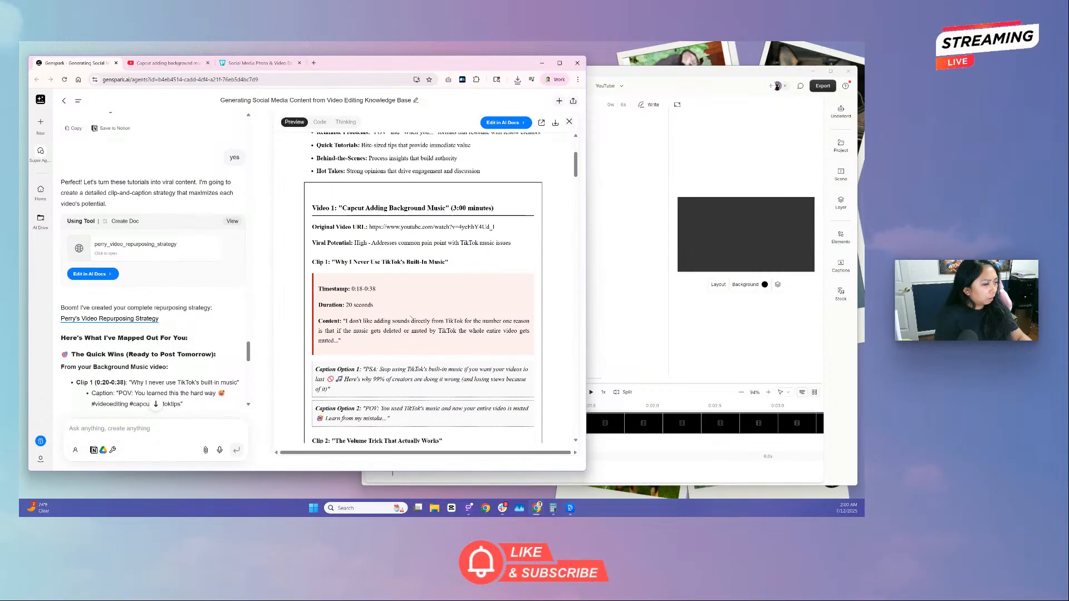
pyautogui.scroll(-3, 411, 319)
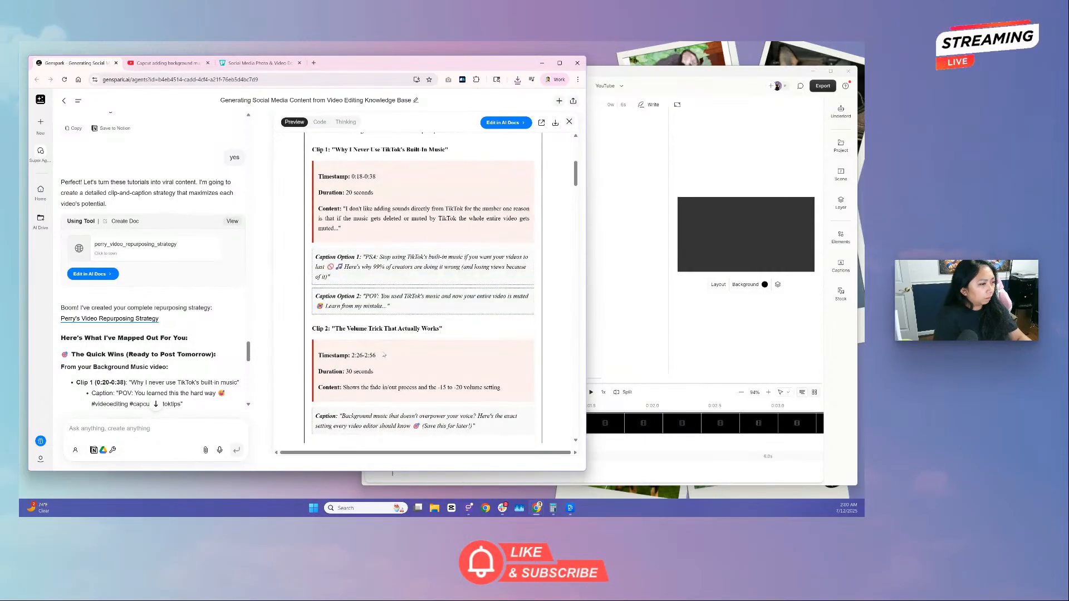
pyautogui.scroll(-4, 384, 355)
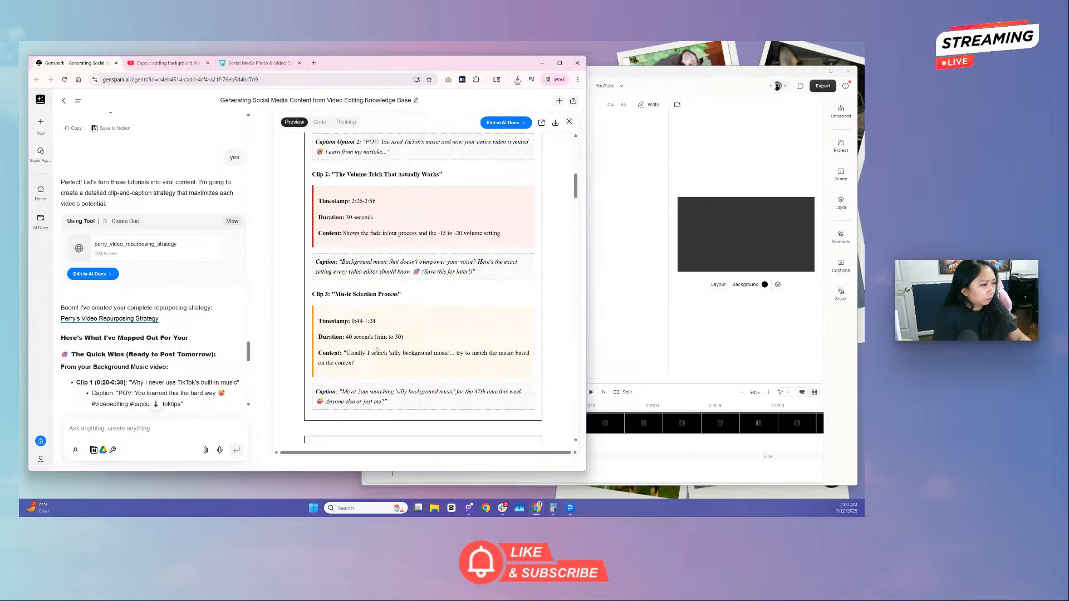
# - Examine the clip suggestions for Video 2 "Capcut Cutting Up Auto Caption" and return to Clip 1 of Video 1
pyautogui.scroll(-3, 376, 350)
pyautogui.scroll(-1, 376, 349)
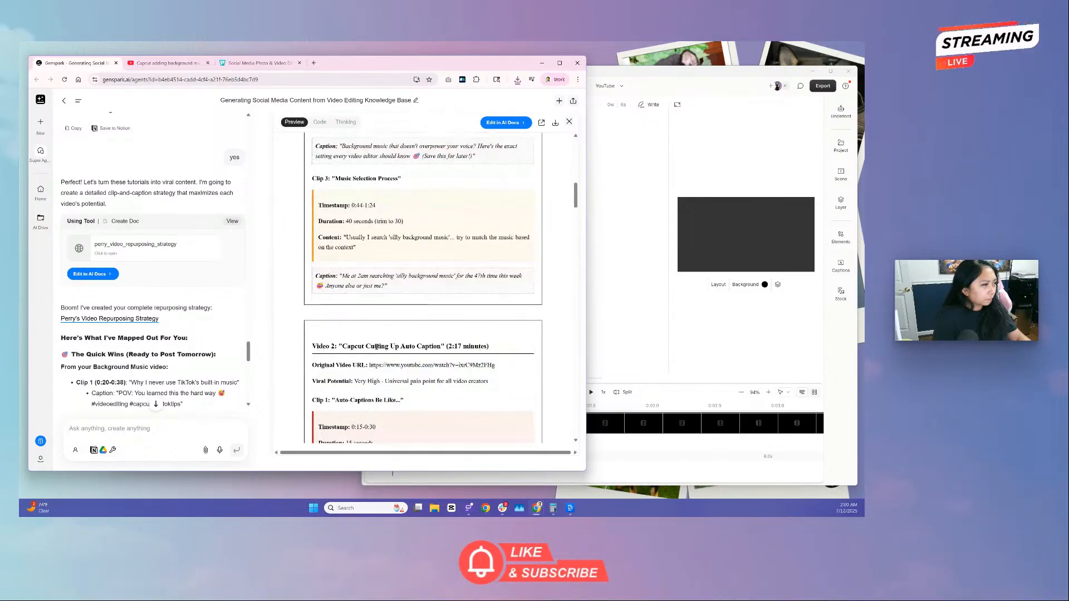
pyautogui.scroll(-3, 376, 346)
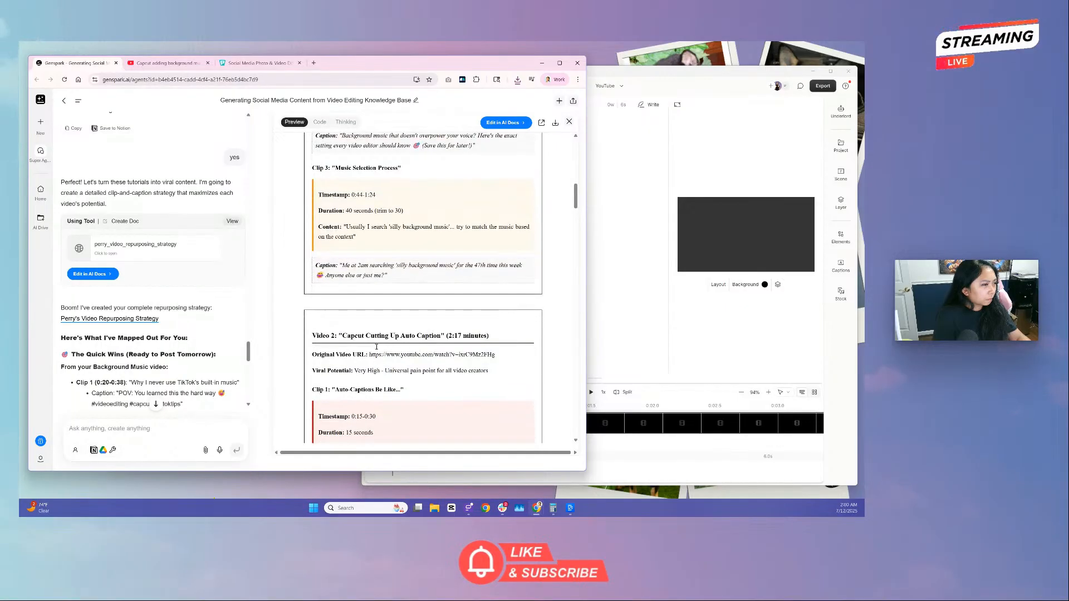
pyautogui.scroll(-3, 376, 349)
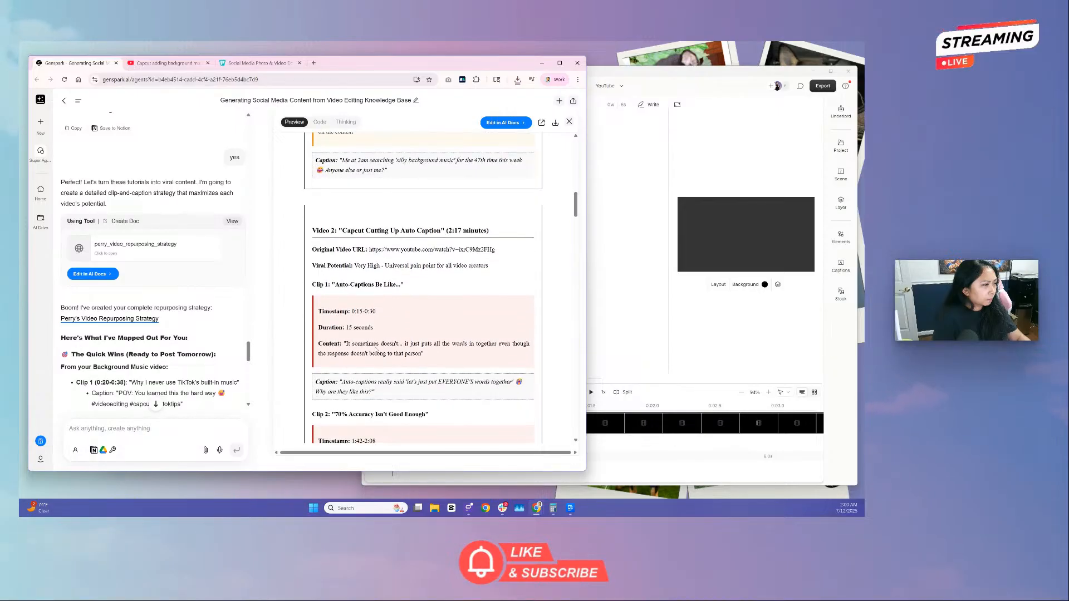
pyautogui.scroll(-2, 377, 349)
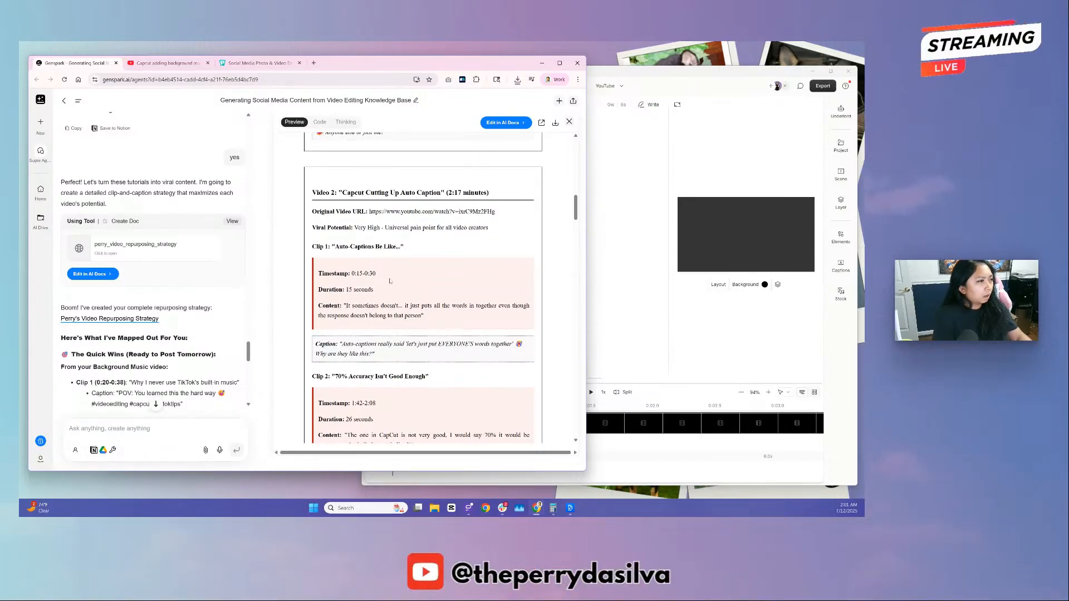
pyautogui.scroll(10, 389, 281)
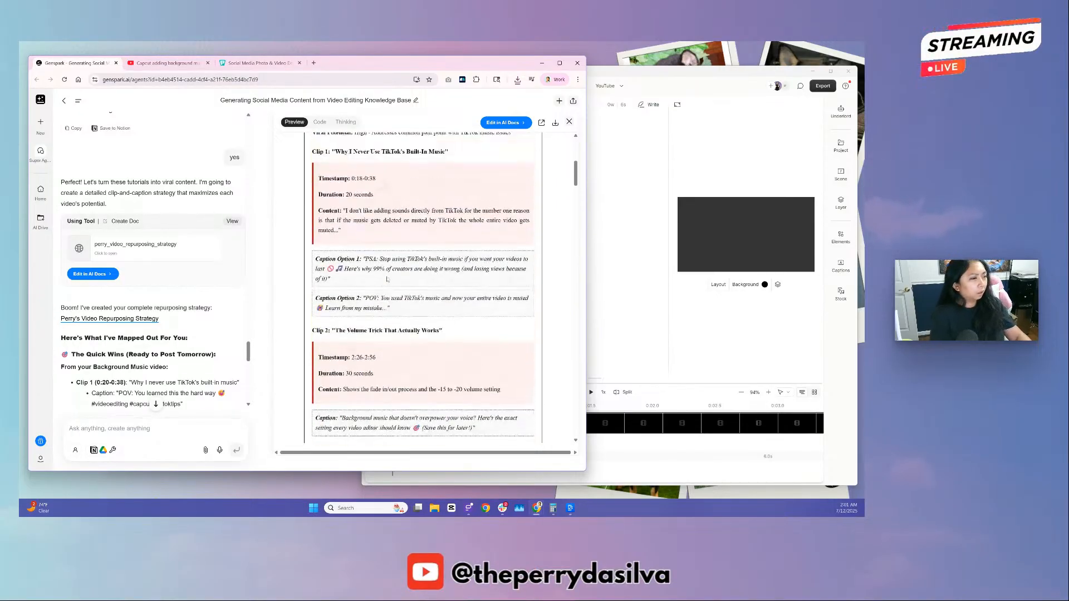
pyautogui.scroll(5, 387, 279)
pyautogui.scroll(-3, 387, 280)
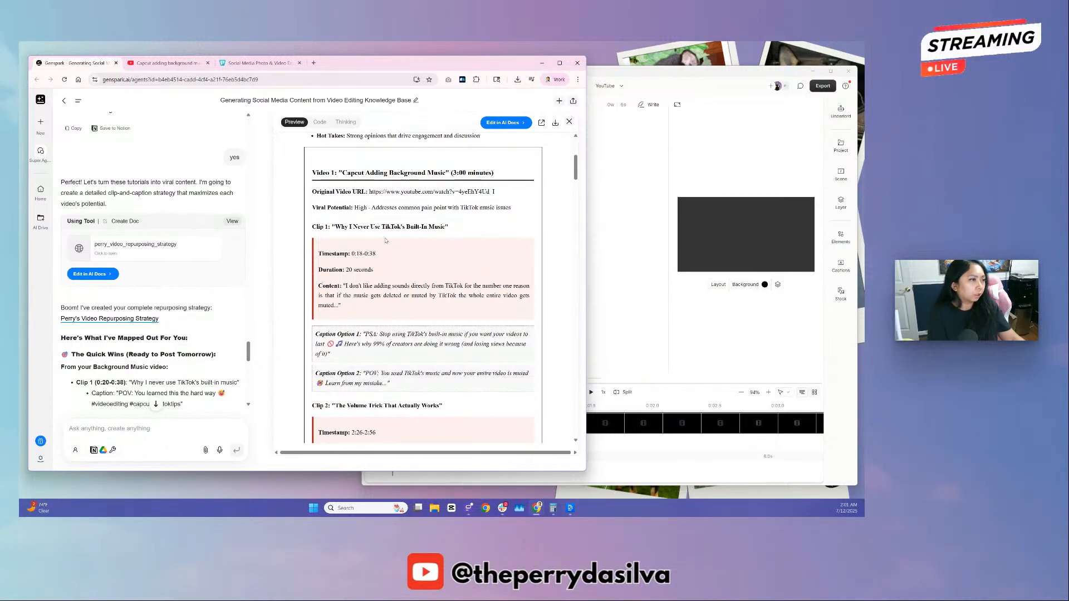
# - Copy the original YouTube URL of Video 2 "Capcut Cutting Up Auto Caption" from the Genspark strategy document
pyautogui.scroll(-1, 395, 267)
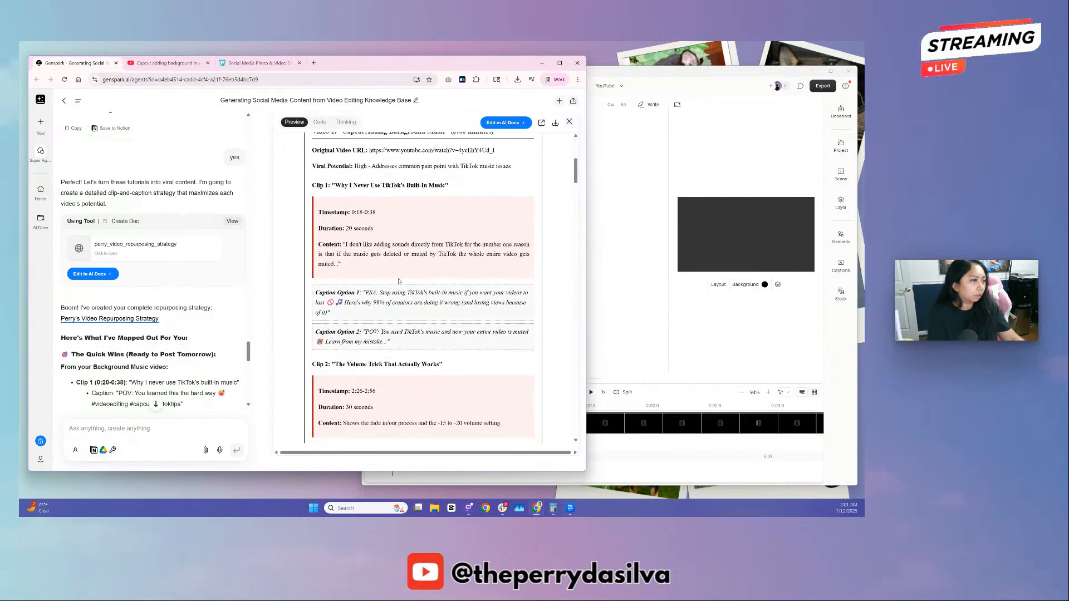
pyautogui.scroll(-5, 398, 281)
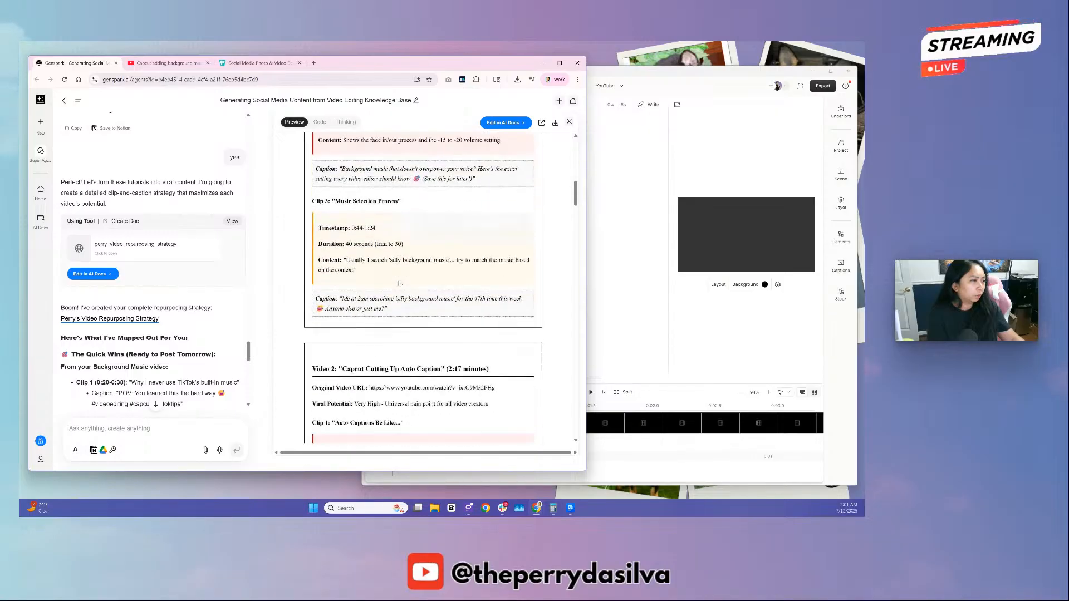
pyautogui.scroll(-3, 399, 284)
pyautogui.moveTo(369, 211); pyautogui.dragTo(495, 211)
pyautogui.hotkey('ctrl', 'c')
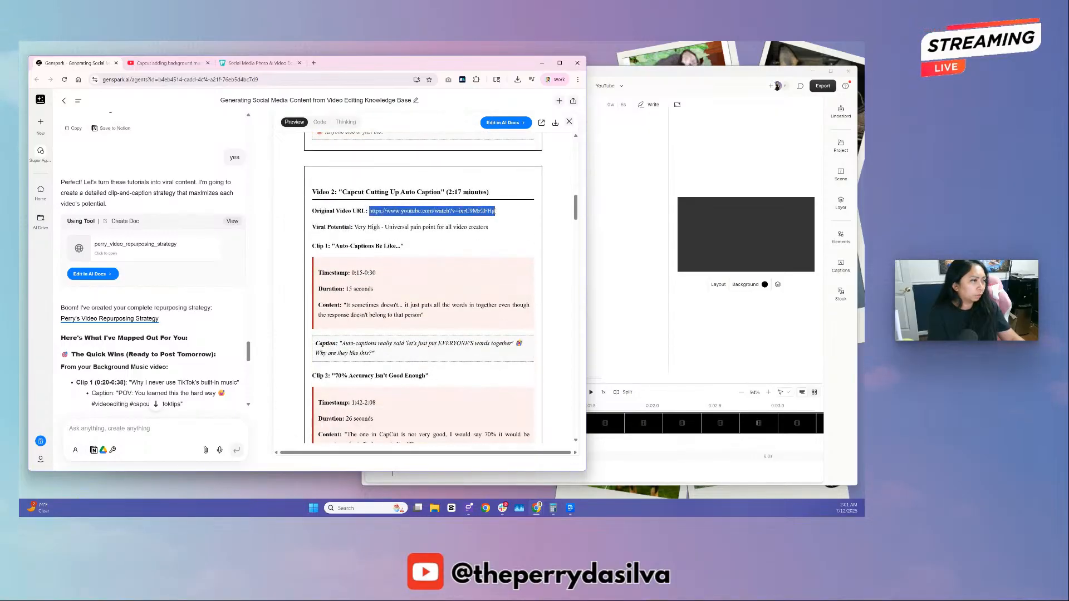
# - Load the copied Video 2 link in the browser page showing the background music video and pause its playback
pyautogui.click(167, 63)
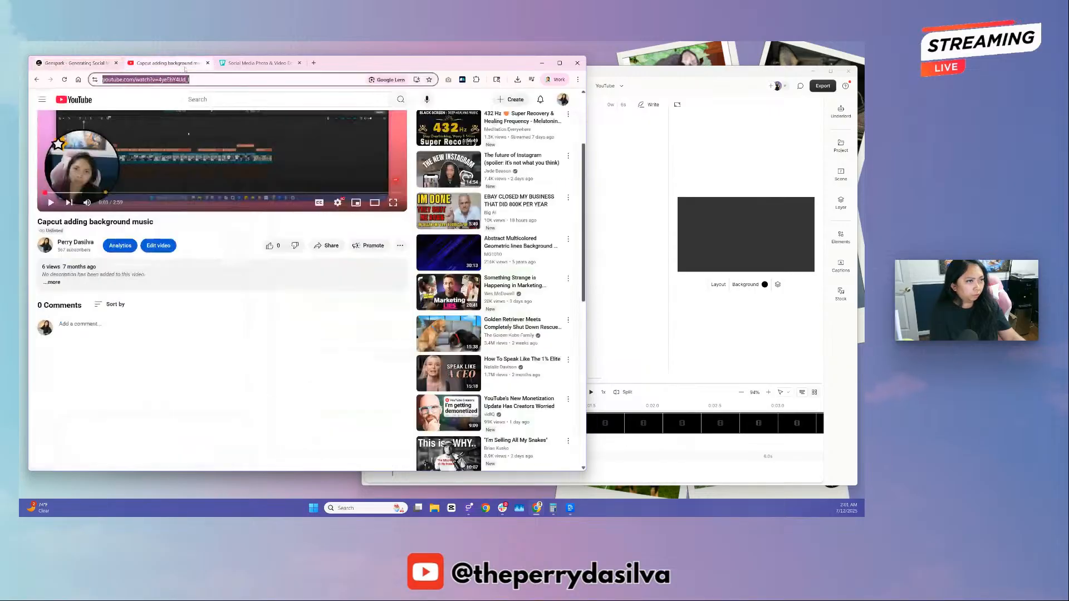
pyautogui.click(262, 63)
pyautogui.click(166, 63)
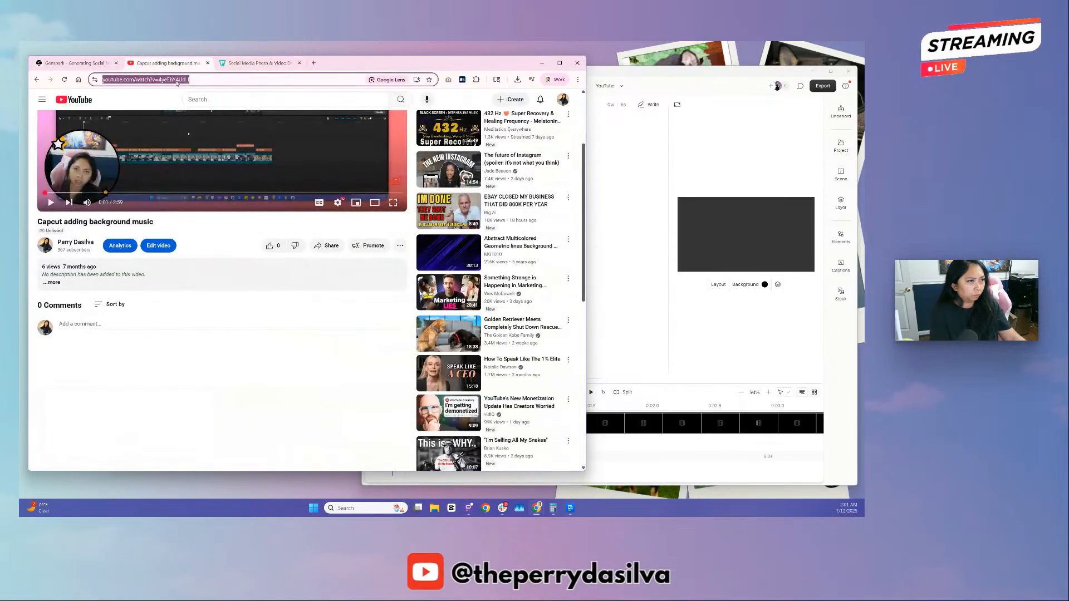
pyautogui.click(177, 80)
pyautogui.hotkey('ctrl', 'v')
pyautogui.press('Return')
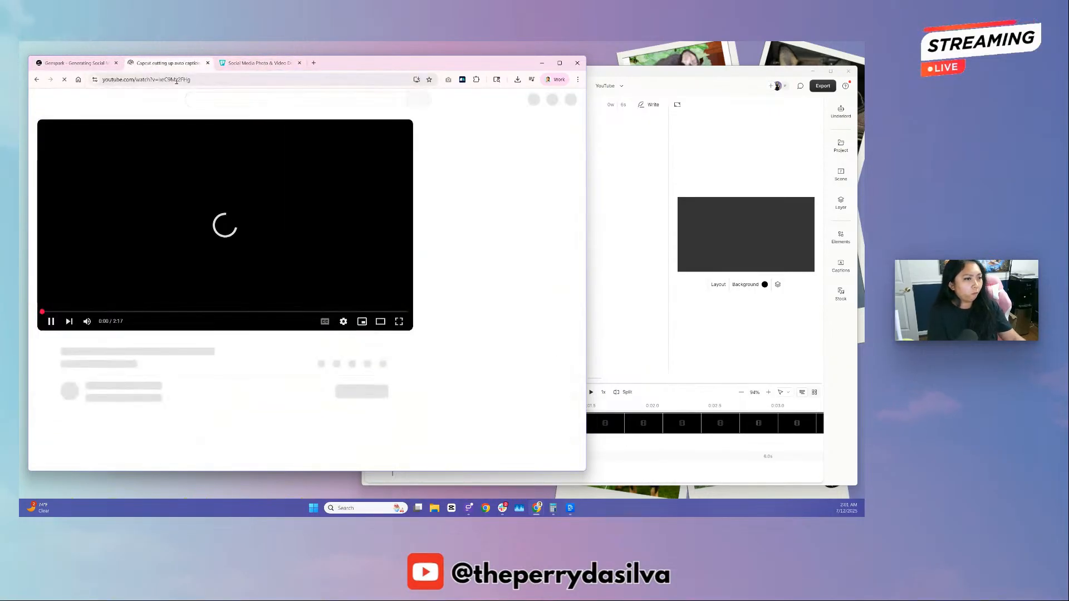
pyautogui.click(51, 318)
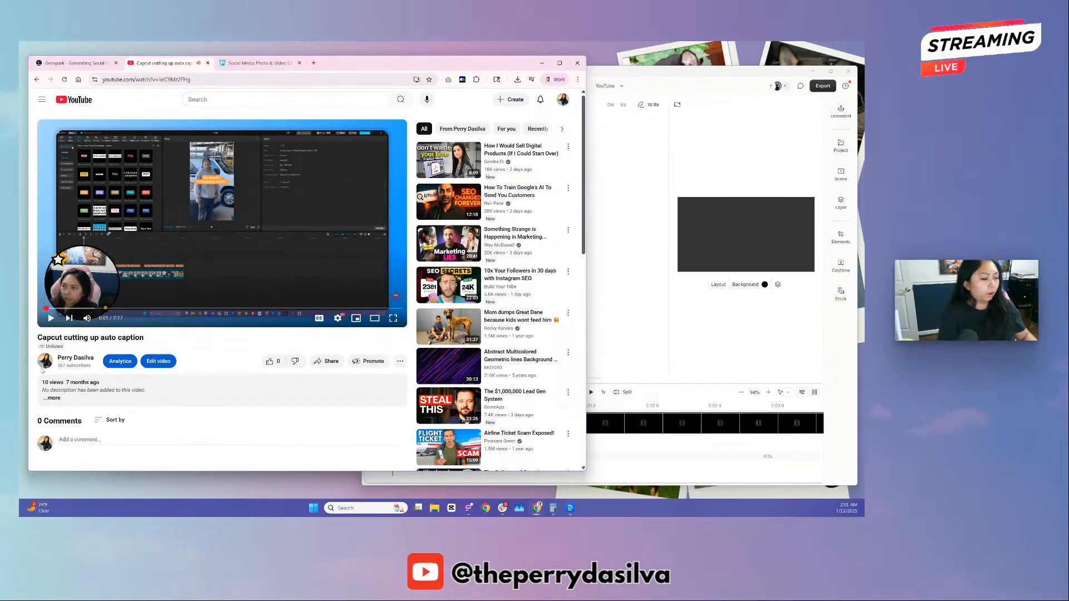
pyautogui.click(261, 63)
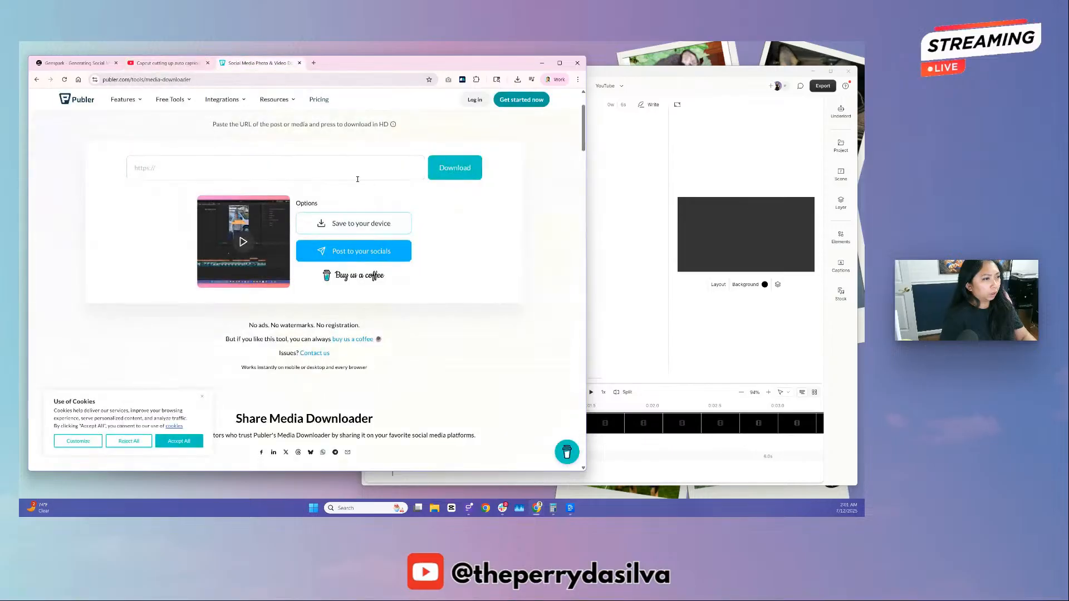
pyautogui.write('https://www.youtube.com/watch?v=ixrC9Mz2FHg')
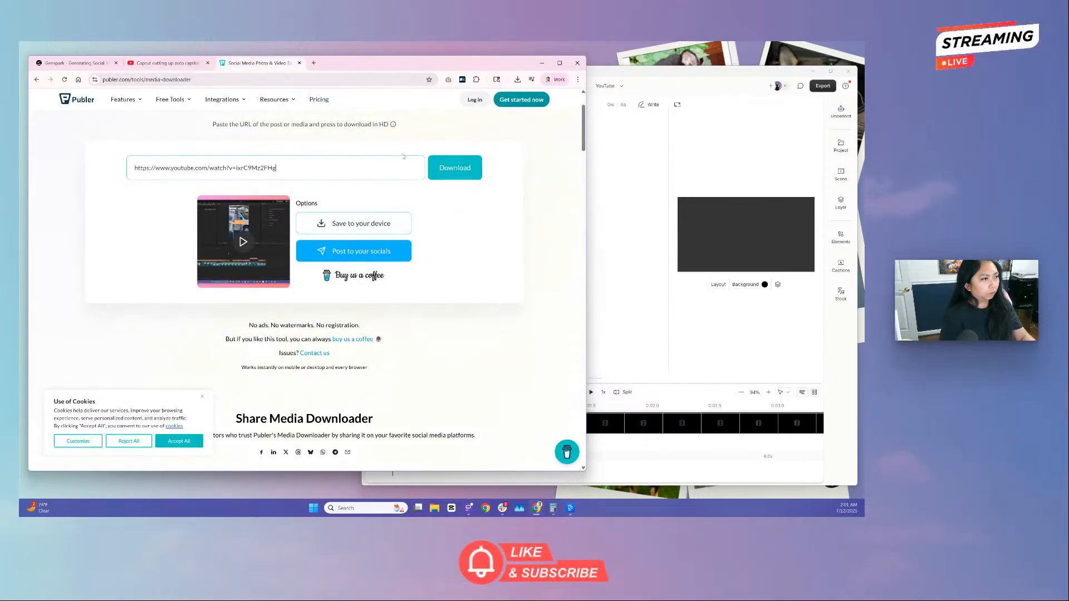
pyautogui.scroll(2, 462, 189)
pyautogui.click(463, 245)
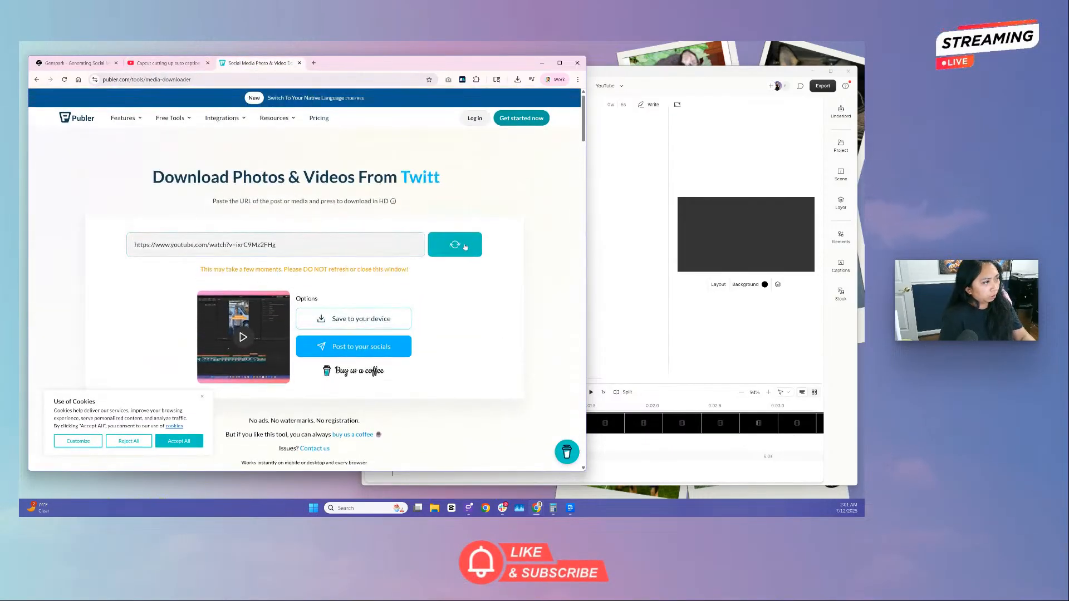
# - Switch to Descript and narrow its window so that the Publer download form is uncovered
pyautogui.click(672, 83)
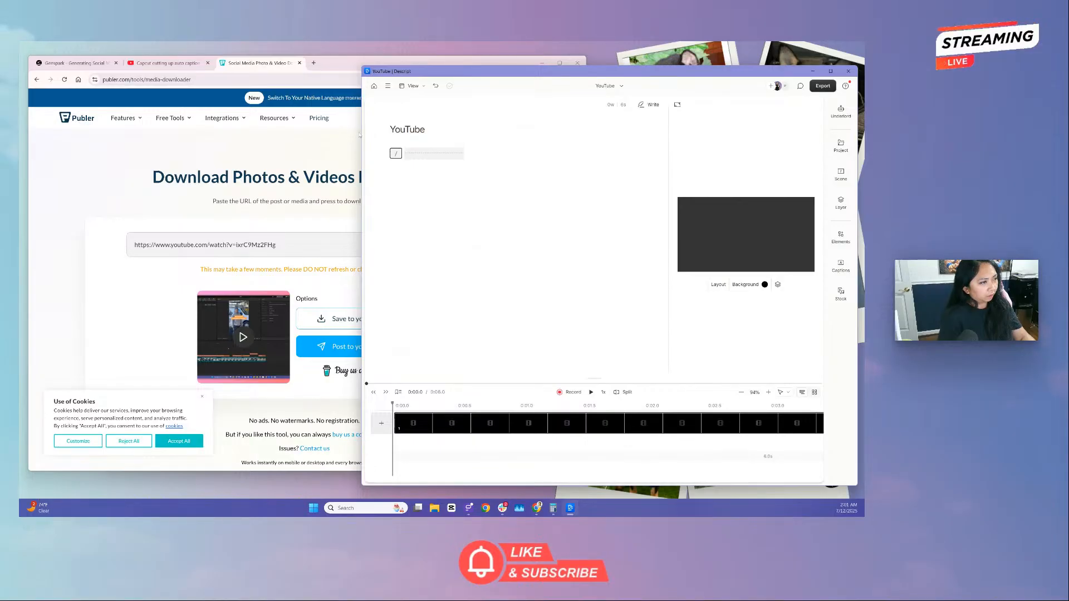
pyautogui.moveTo(360, 134); pyautogui.dragTo(491, 171)
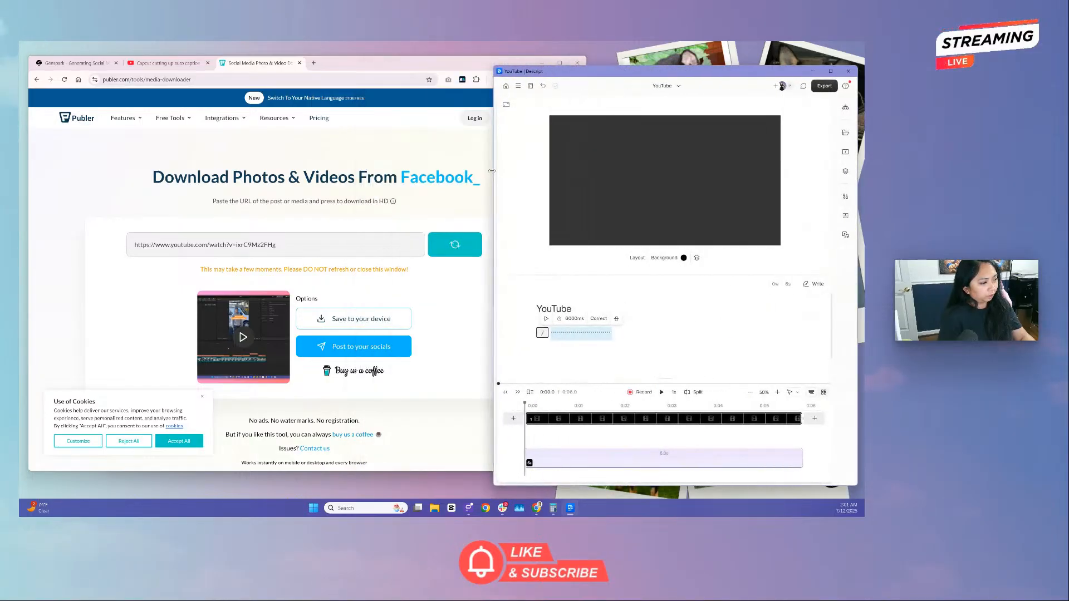
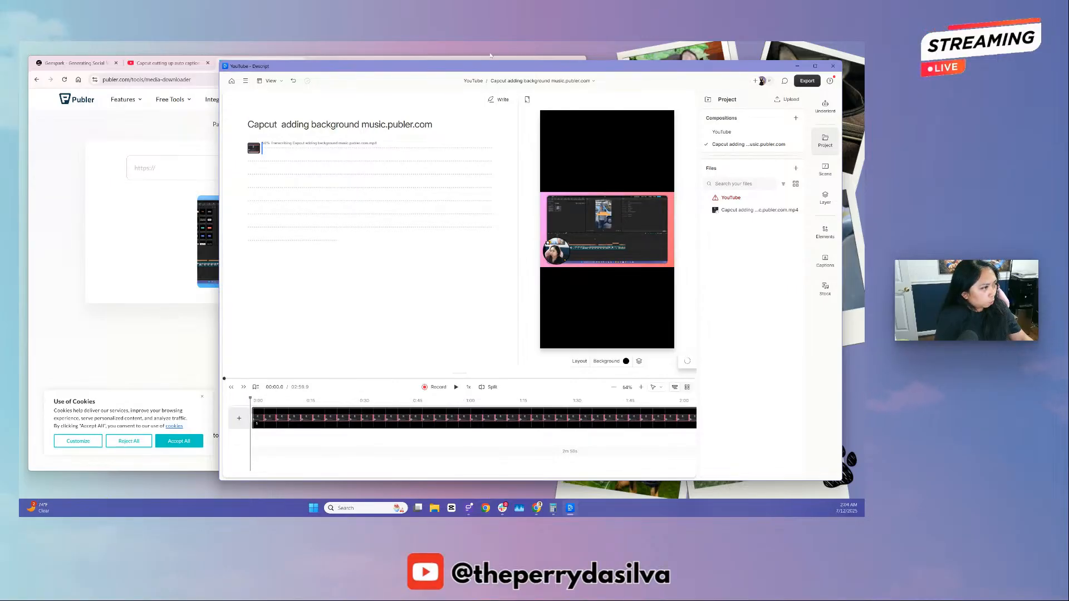
# - Set the background music composition to Landscape 16:9 and move the Descript window down to uncover the browser's page titles
pyautogui.click(526, 100)
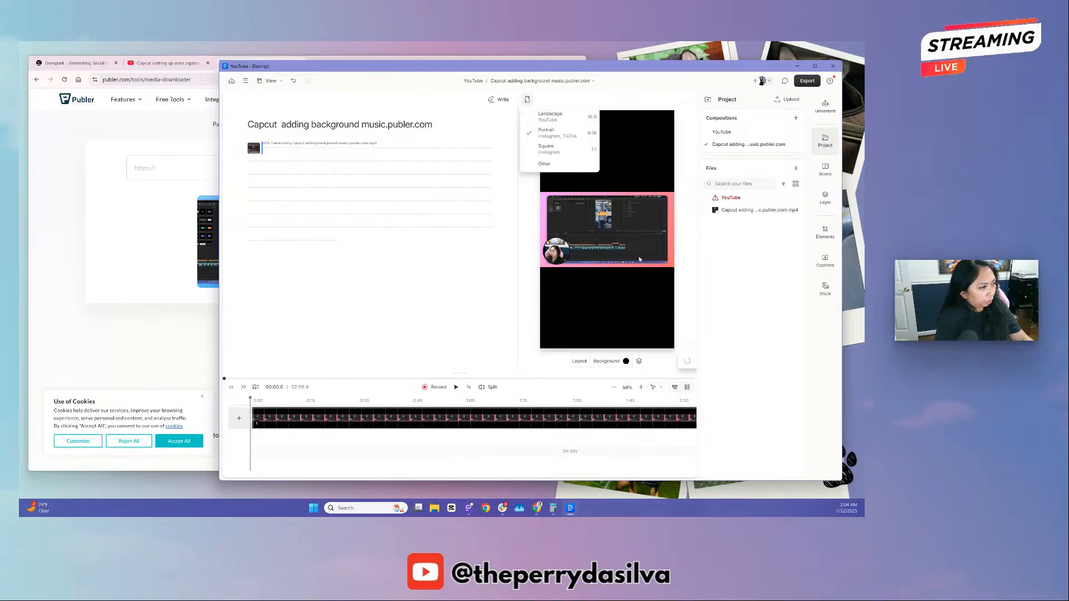
pyautogui.click(550, 117)
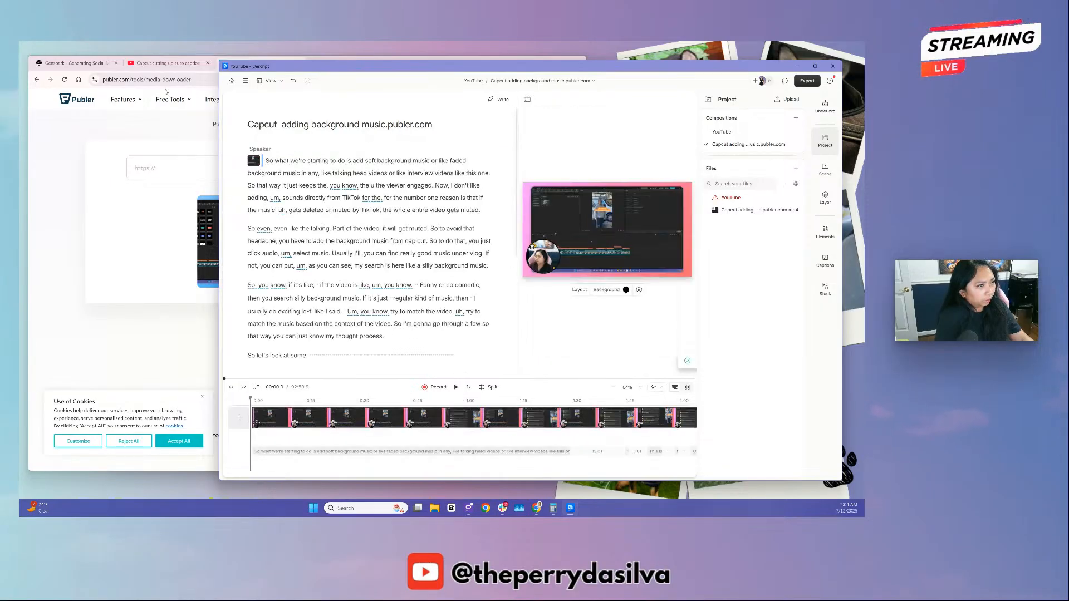
pyautogui.moveTo(348, 67); pyautogui.dragTo(343, 84)
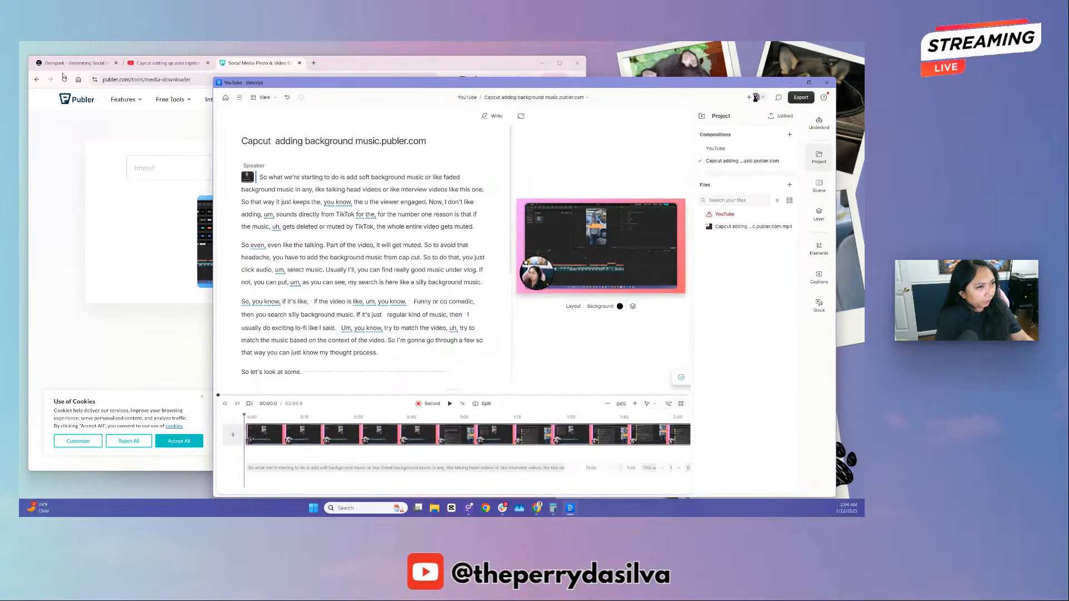
# - Return to the Genspark strategy document, examine Video 2's clip suggestions and go back to Clip 1 of Video 1
pyautogui.click(59, 66)
pyautogui.scroll(1, 318, 255)
pyautogui.scroll(-1, 319, 255)
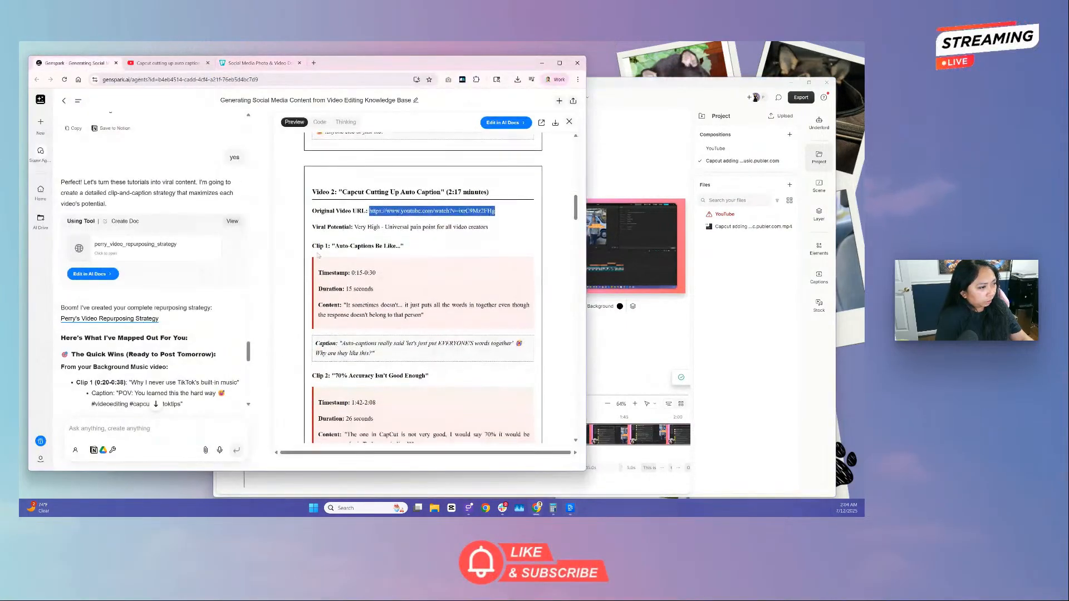
pyautogui.click(347, 304)
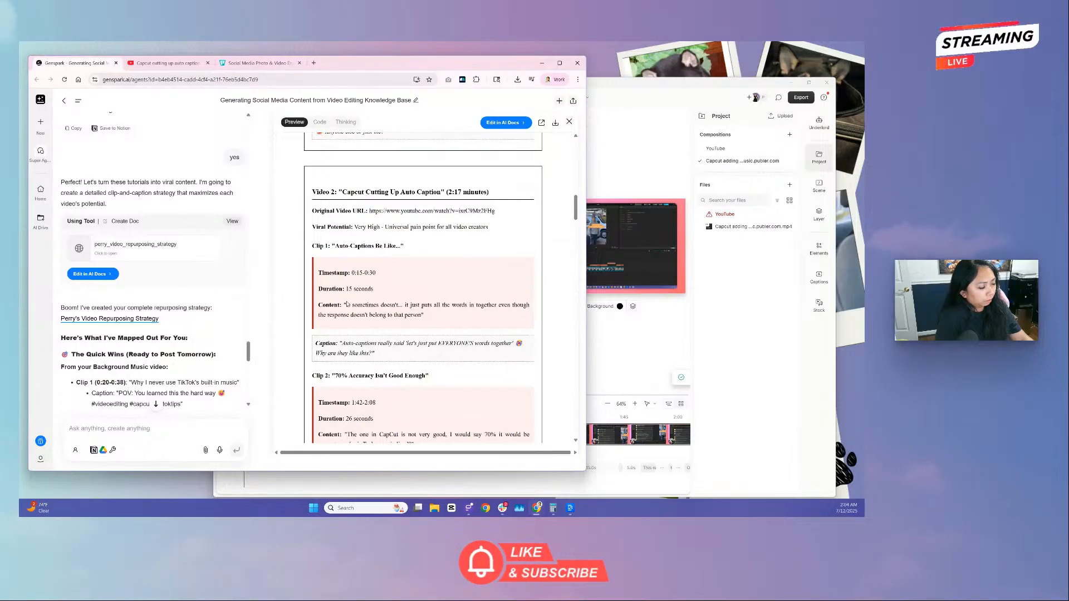
pyautogui.scroll(-1, 346, 304)
pyautogui.scroll(-1, 348, 302)
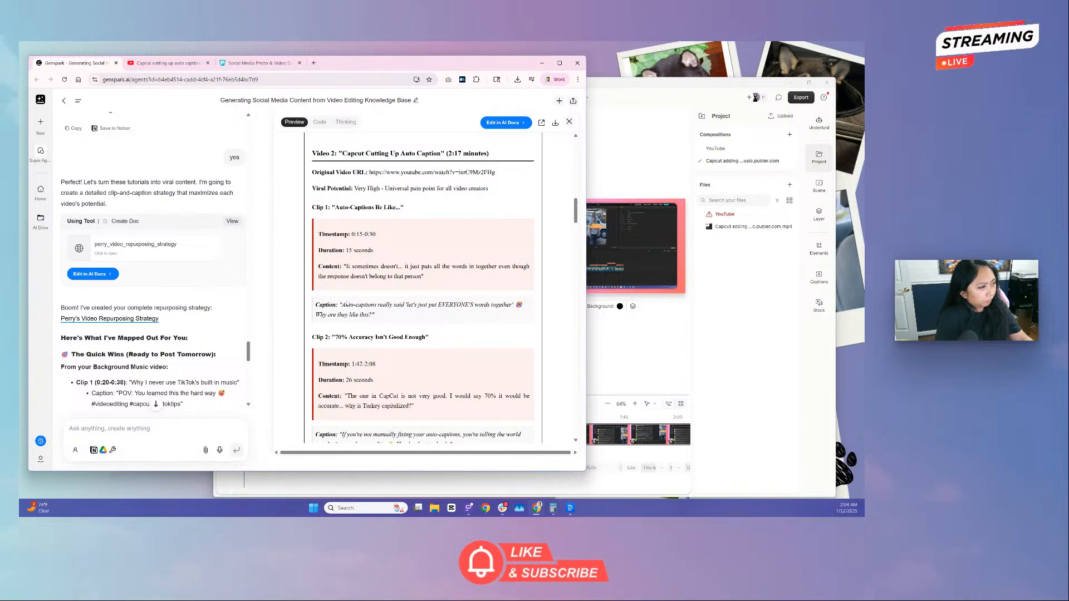
pyautogui.scroll(3, 347, 304)
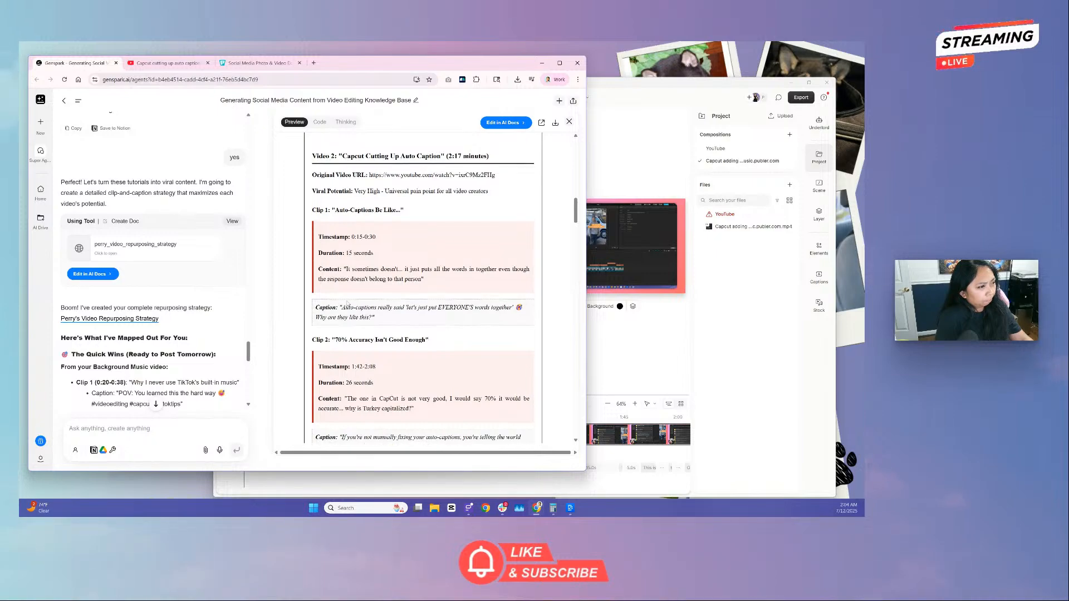
pyautogui.scroll(11, 347, 304)
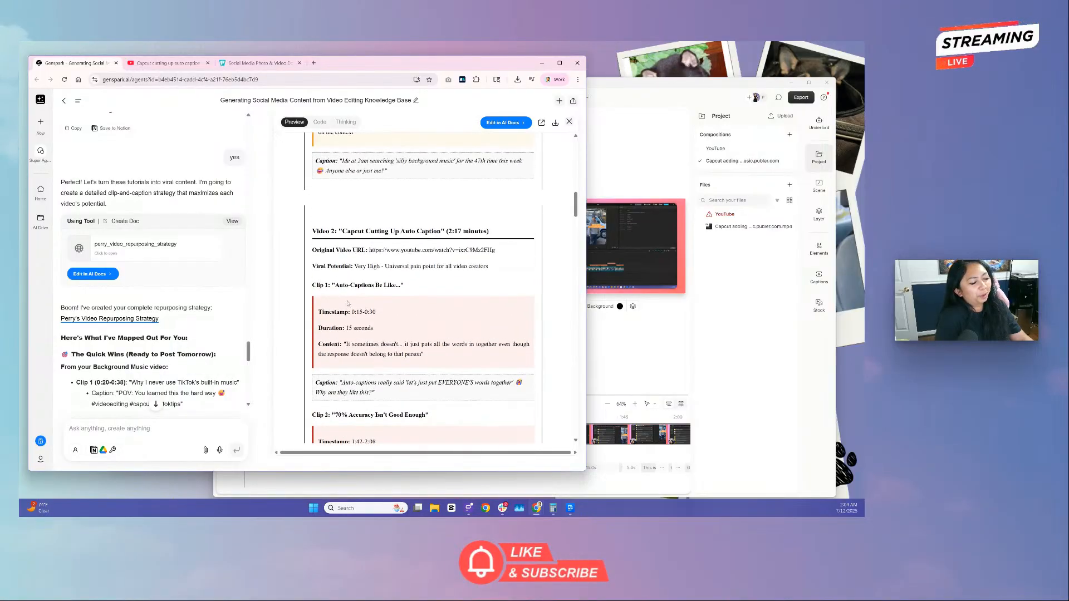
pyautogui.scroll(20, 347, 304)
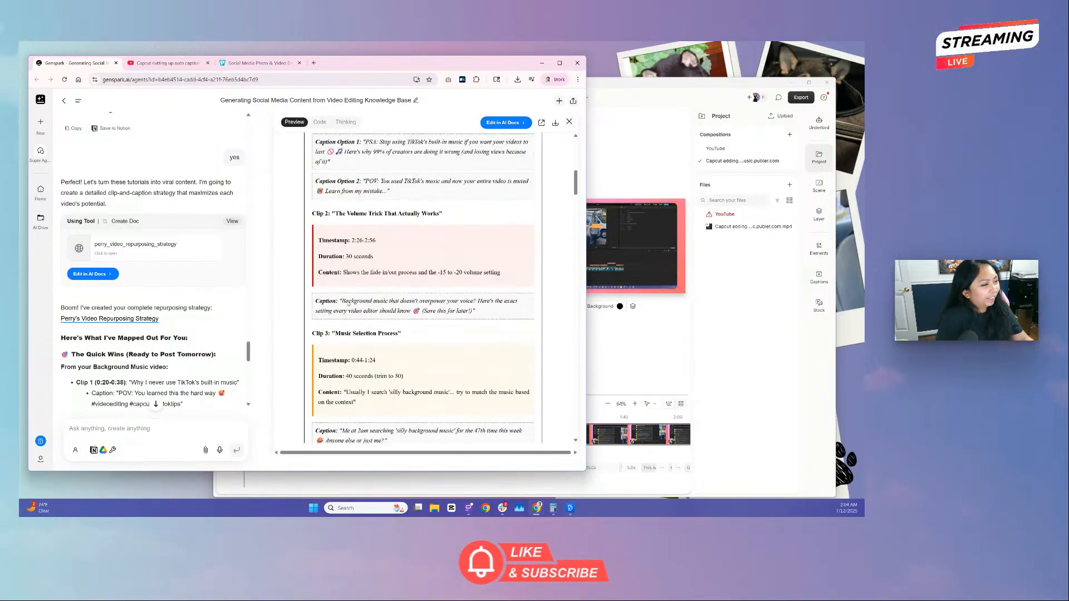
pyautogui.scroll(4, 347, 304)
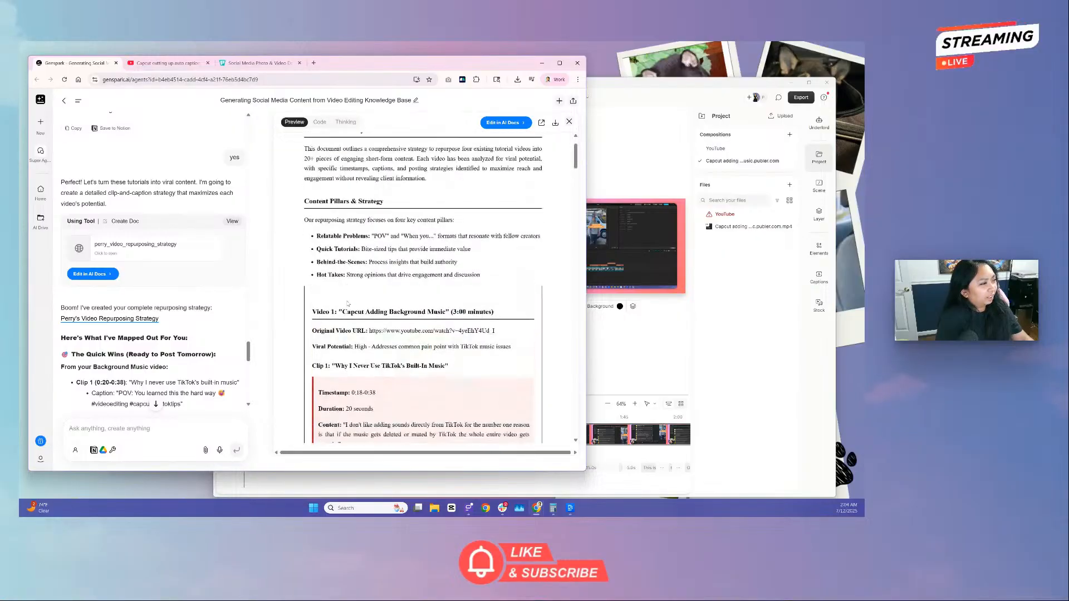
pyautogui.scroll(-7, 347, 304)
# - Narrow the Descript window and position it beside the Genspark document so that Clip 1's details and the transcript are both readable
pyautogui.click(610, 116)
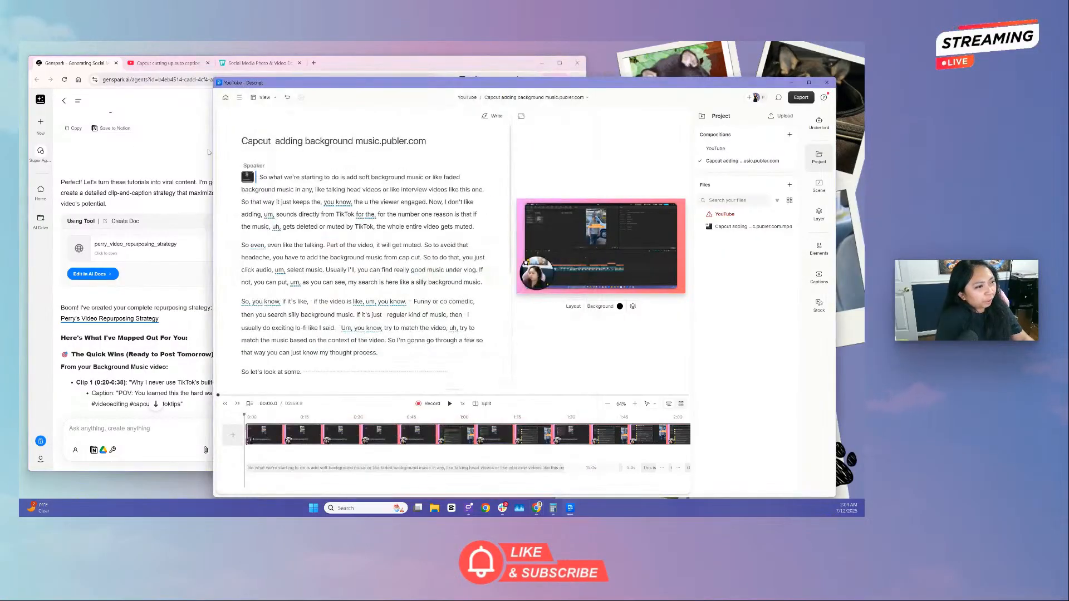
pyautogui.moveTo(212, 159); pyautogui.dragTo(428, 159)
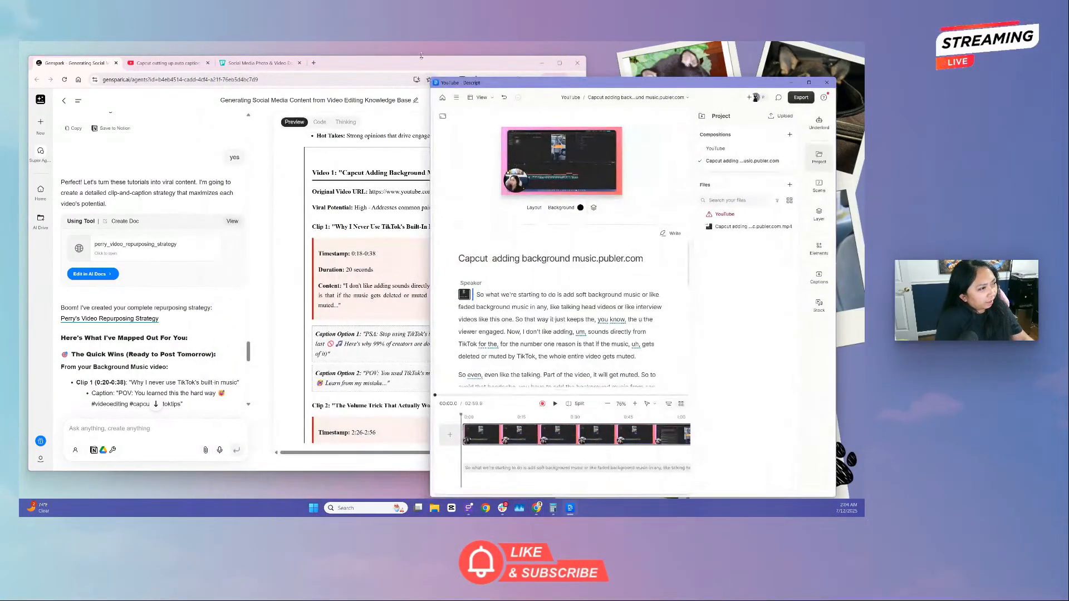
pyautogui.moveTo(421, 56); pyautogui.dragTo(419, 58)
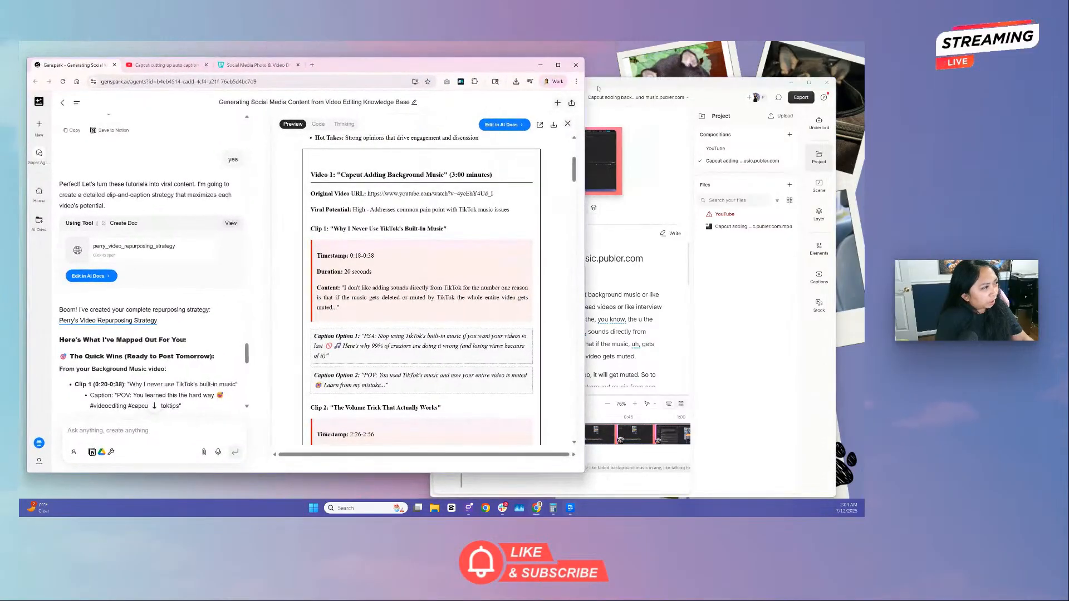
pyautogui.click(615, 87)
pyautogui.moveTo(615, 87)
pyautogui.mouseDown()
pyautogui.moveTo(652, 75)
pyautogui.moveTo(616, 69)
pyautogui.mouseUp()
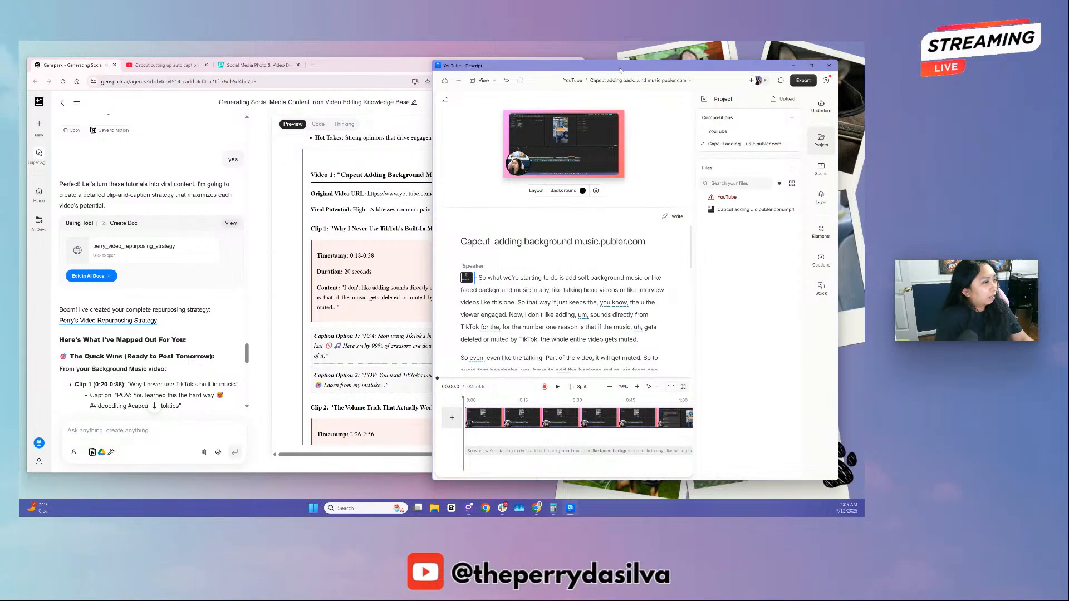
pyautogui.moveTo(617, 69); pyautogui.dragTo(627, 71)
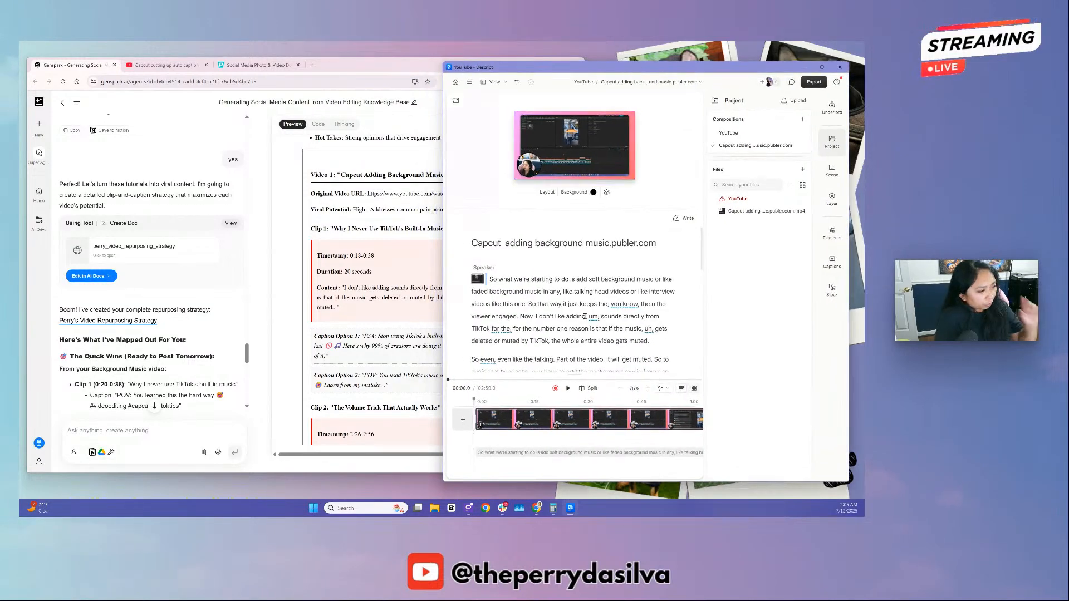
# - Search the Descript transcript for "i don't like", the opening words of Clip 1
pyautogui.click(547, 329)
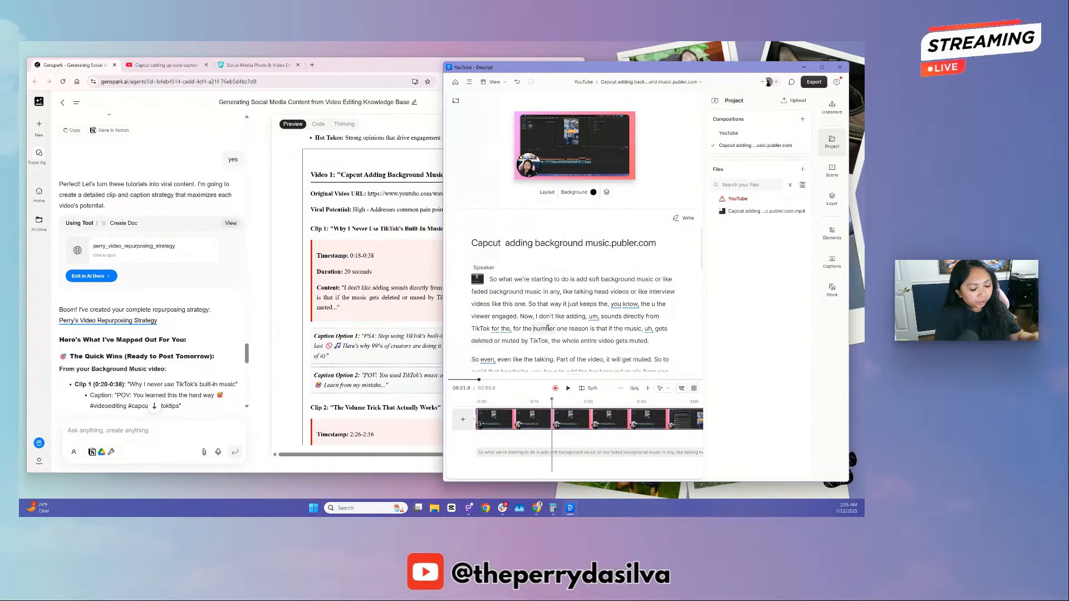
pyautogui.click(379, 327)
pyautogui.doubleClick(630, 303)
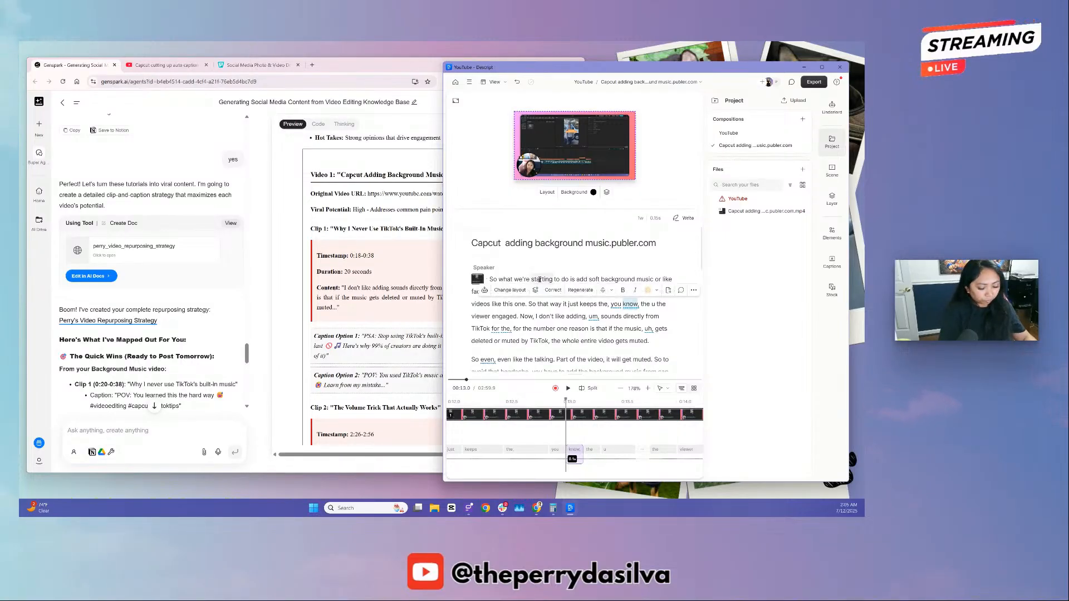
pyautogui.hotkey('ctrl', 'f')
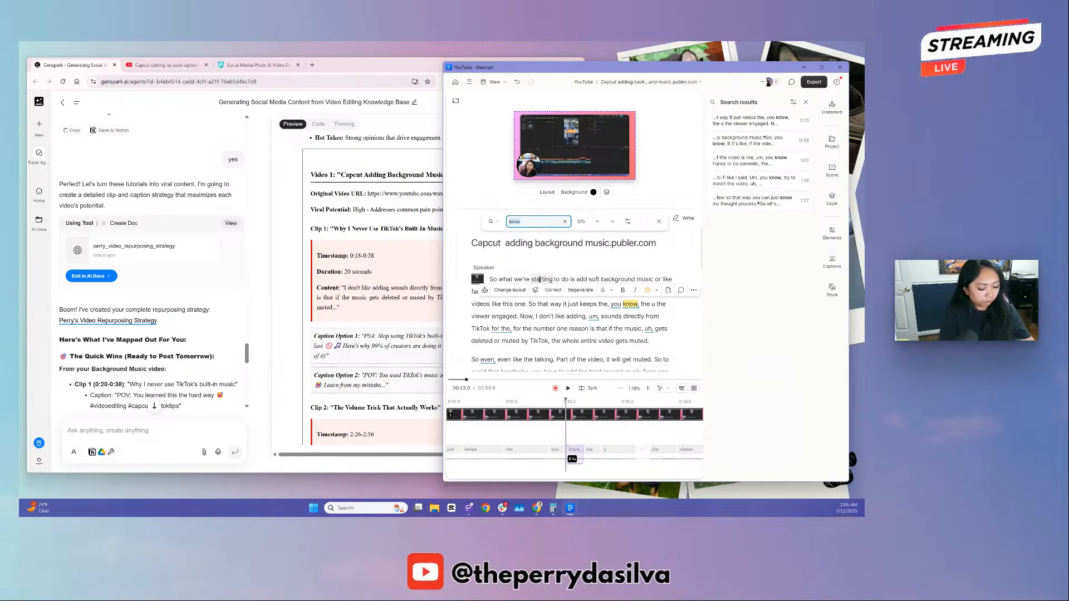
pyautogui.write("i don't like")
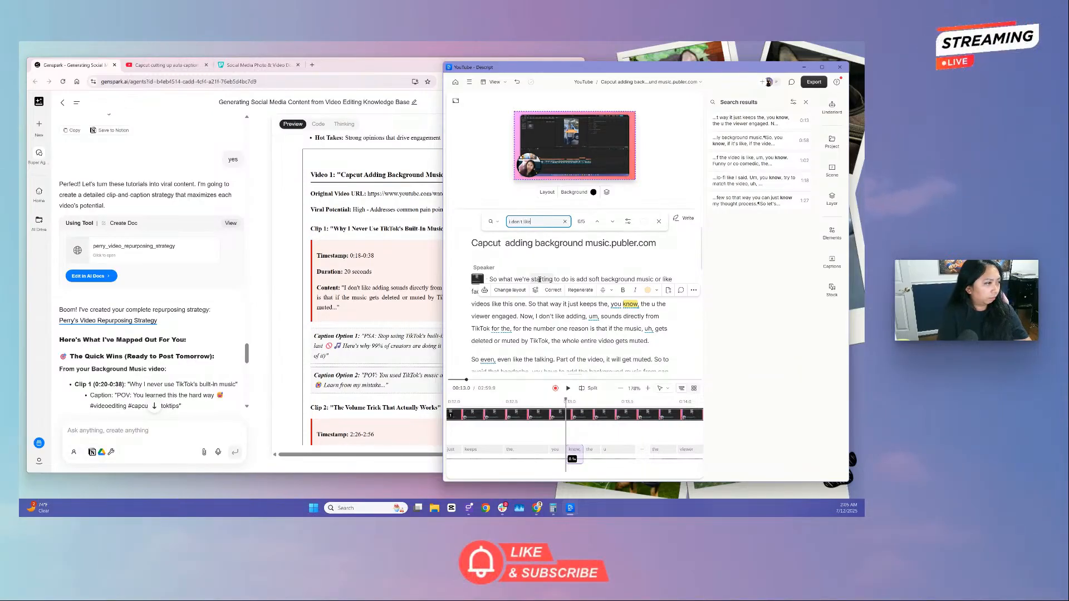
pyautogui.press('Return')
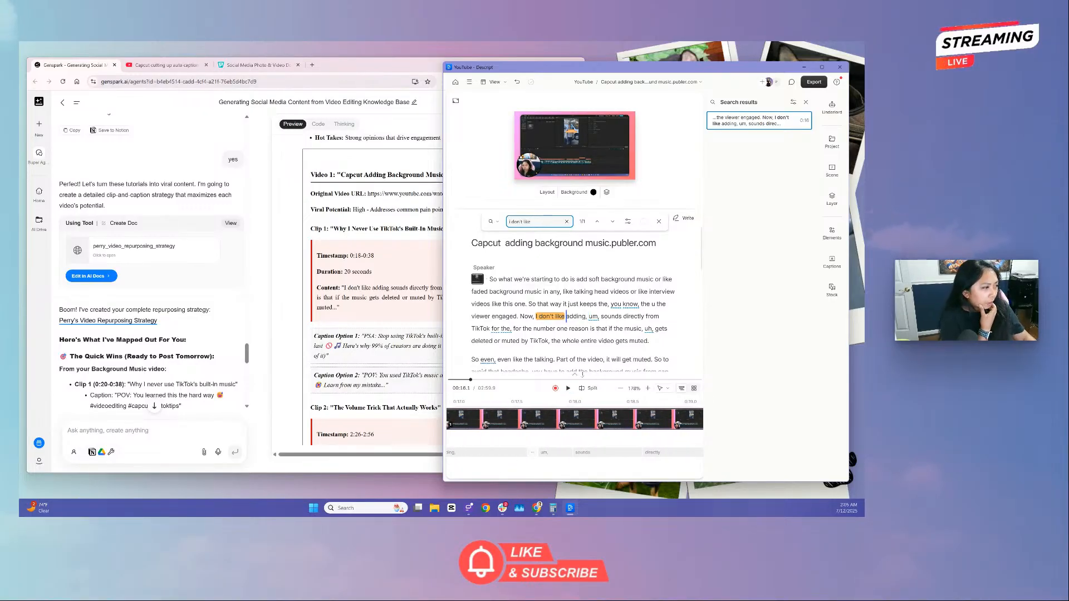
# - Highlight the transcript passage from "I don't like adding" to "entire video gets muted" and add it to a new composition
pyautogui.click(534, 316)
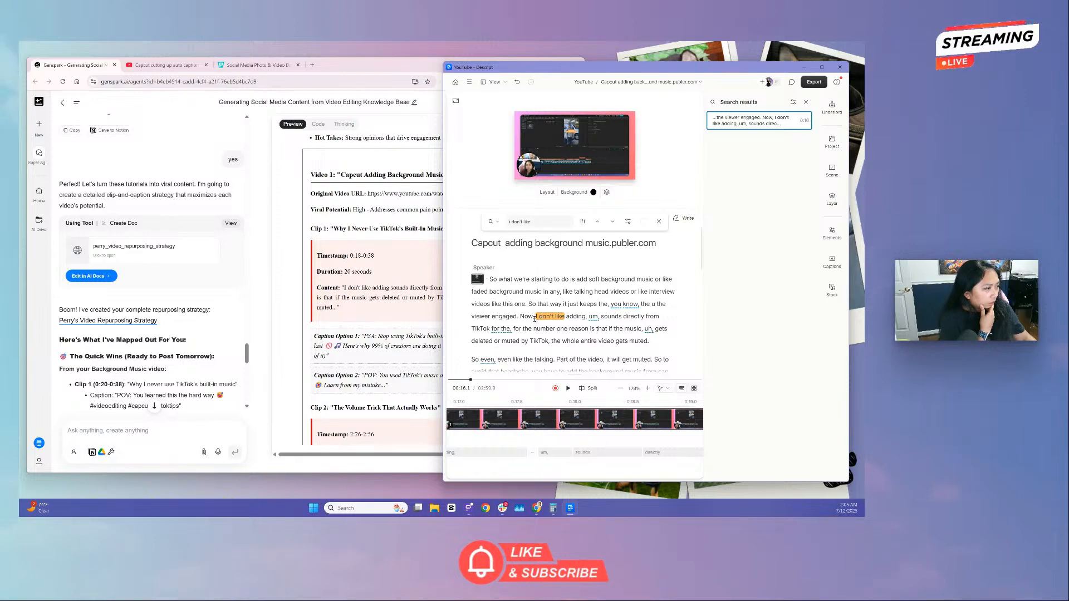
pyautogui.moveTo(537, 318); pyautogui.dragTo(649, 342)
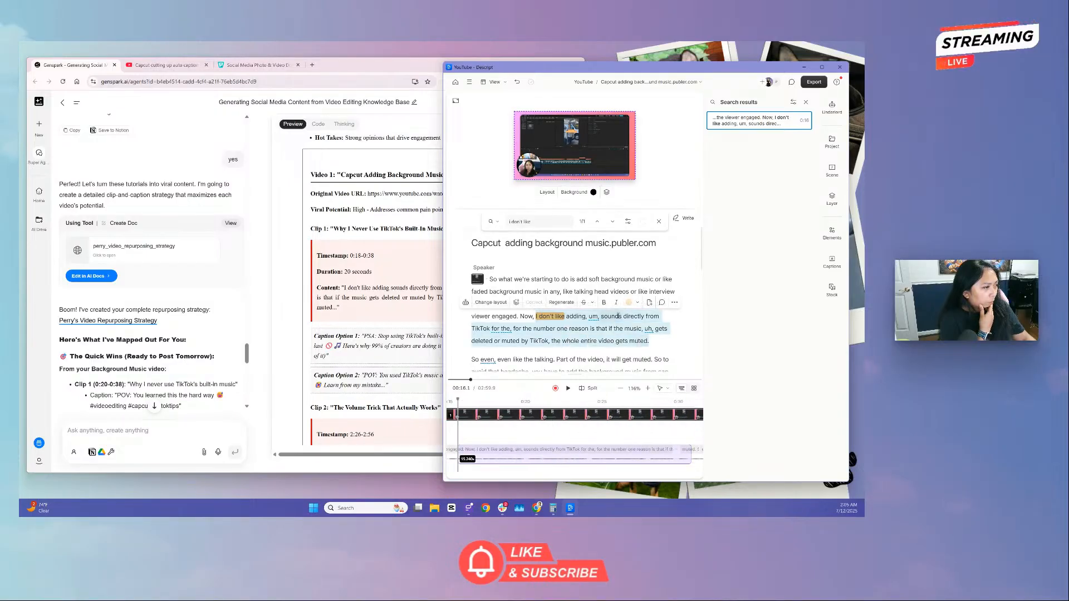
pyautogui.click(629, 304)
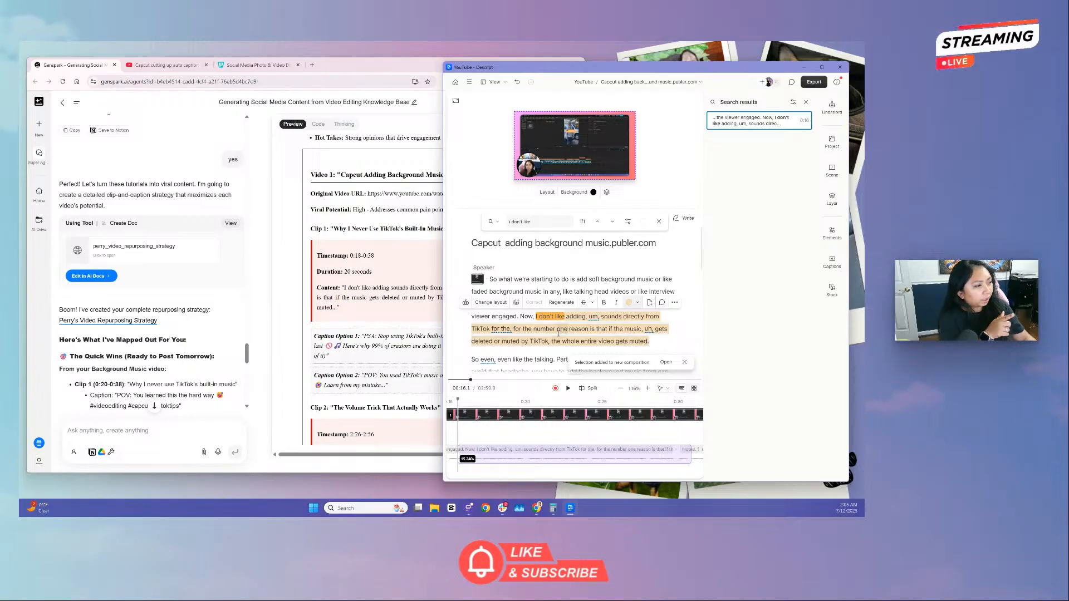
pyautogui.click(684, 361)
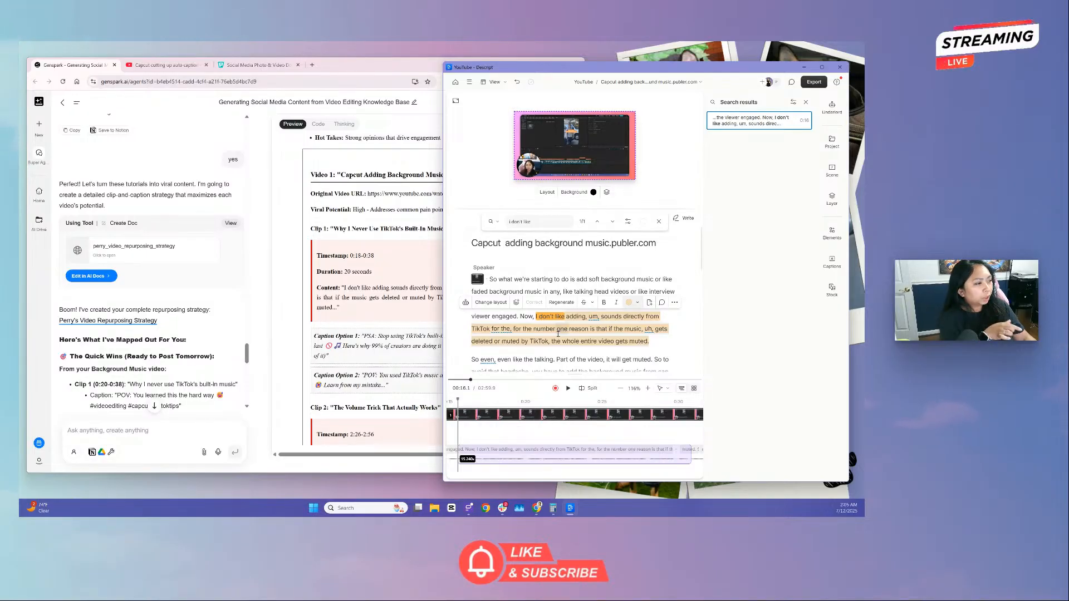
# - Reselect the highlighted Clip 1 passage and examine the options for adding it to a composition
pyautogui.click(553, 296)
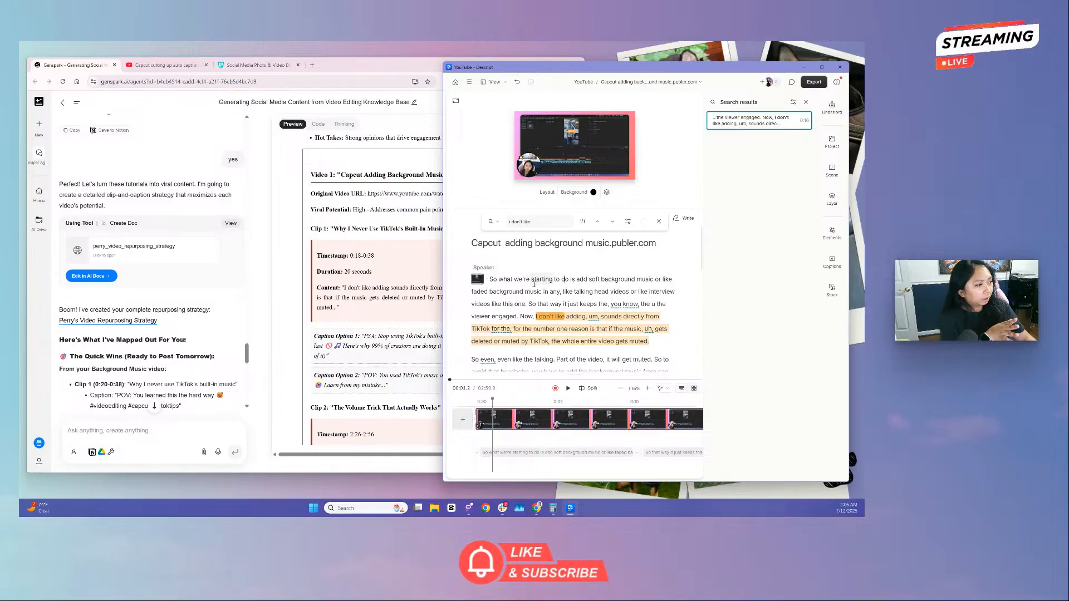
pyautogui.scroll(-10, 533, 285)
pyautogui.scroll(10, 534, 284)
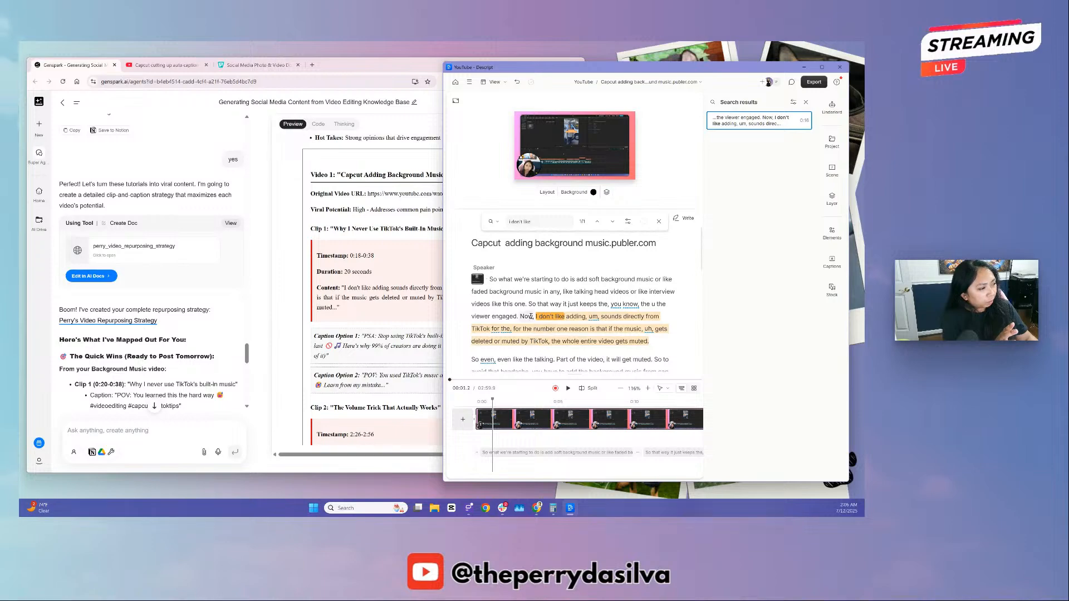
pyautogui.moveTo(529, 316); pyautogui.dragTo(650, 346)
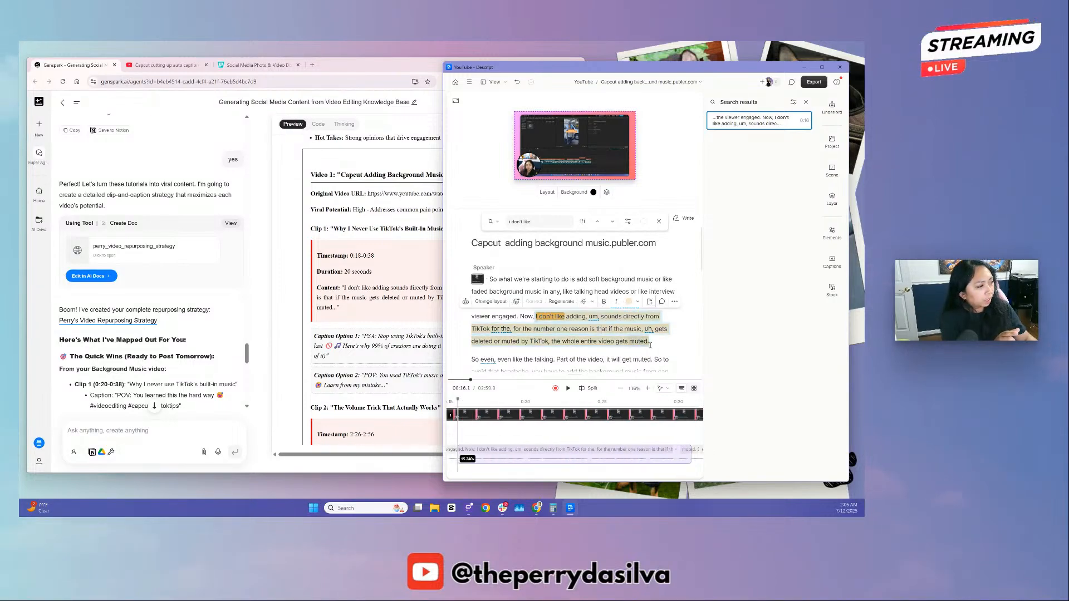
pyautogui.click(649, 301)
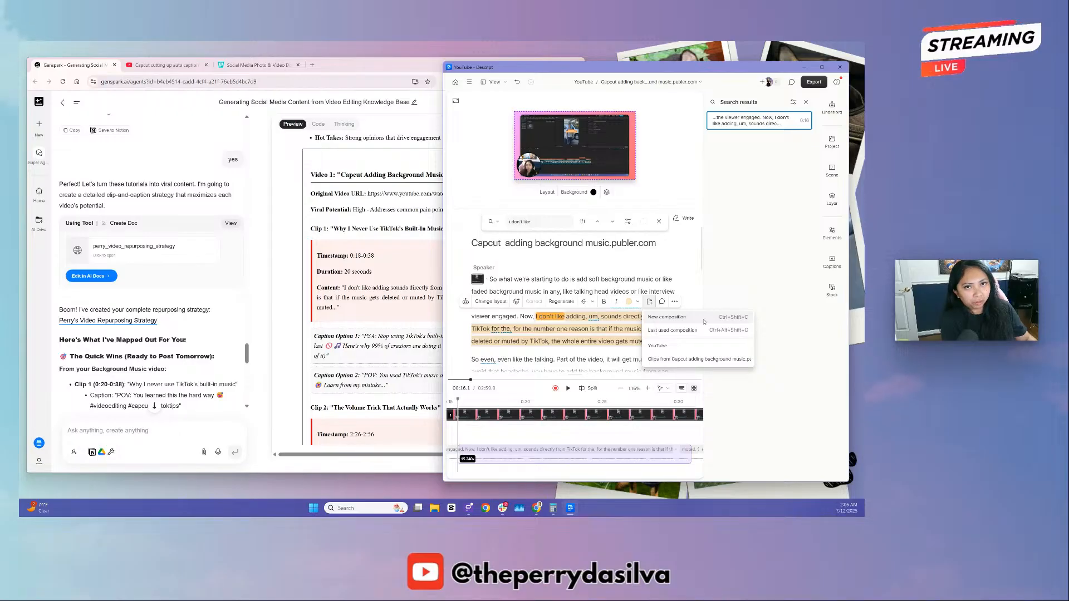
pyautogui.click(761, 229)
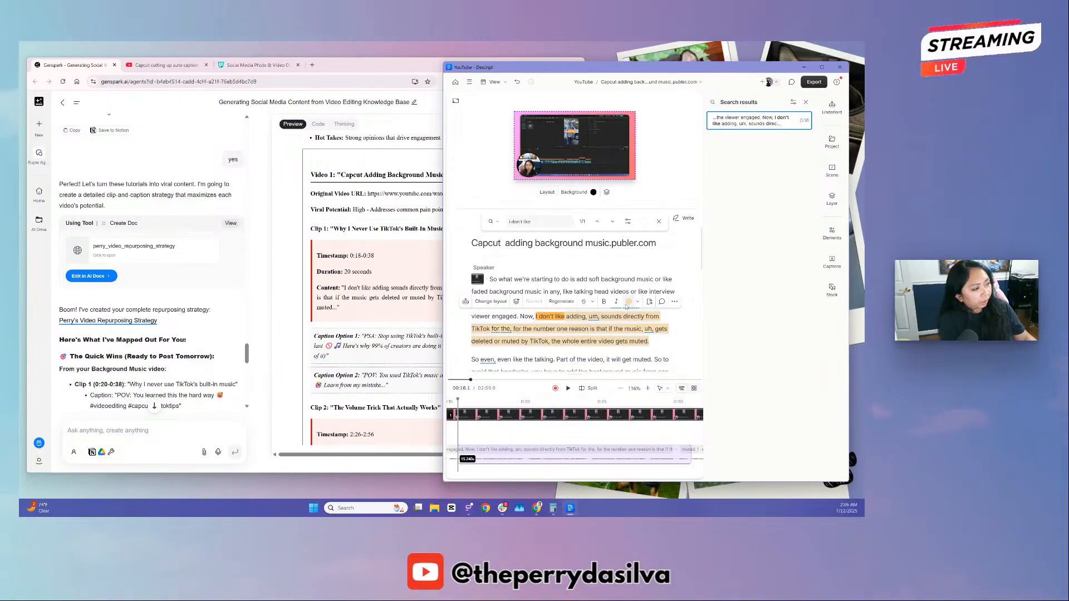
# - Open the "Clips from Capcut adding background music.publer.com" composition, maximize the Descript window and close the transcript search
pyautogui.click(826, 139)
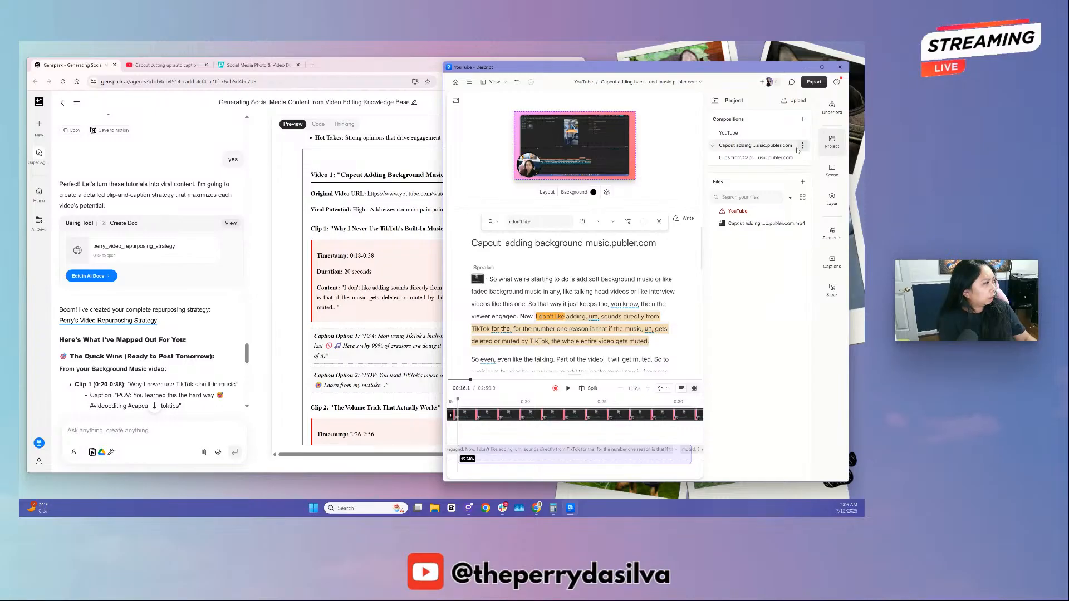
pyautogui.click(756, 158)
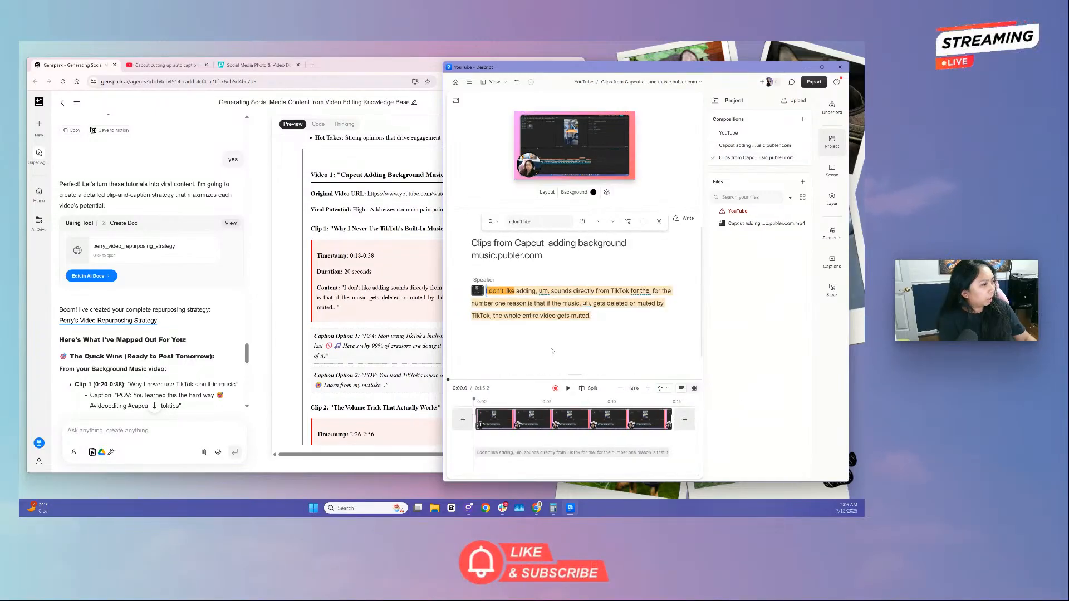
pyautogui.click(535, 304)
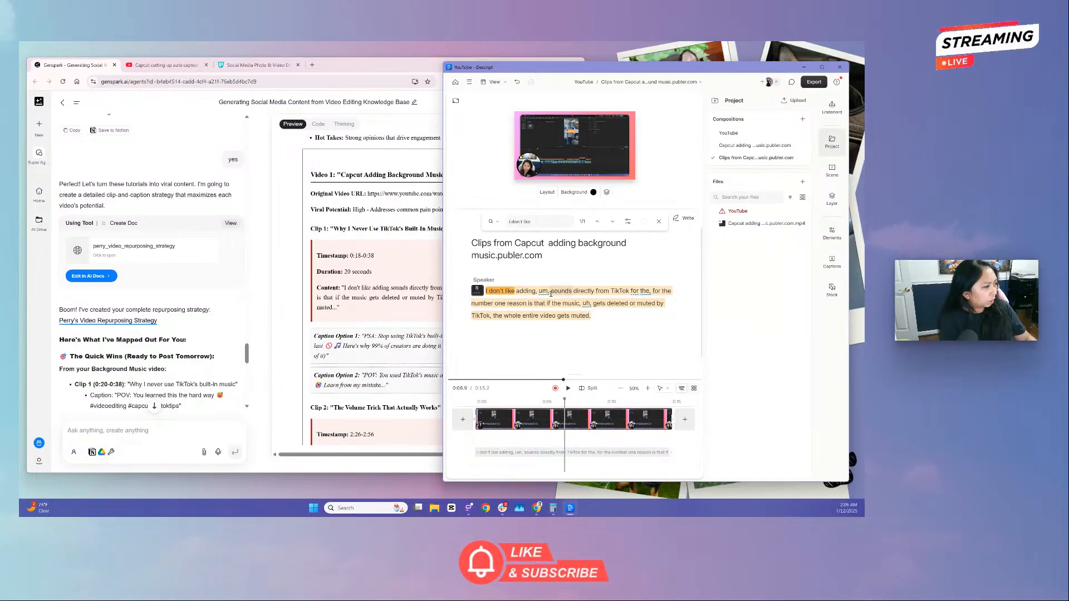
pyautogui.doubleClick(548, 292)
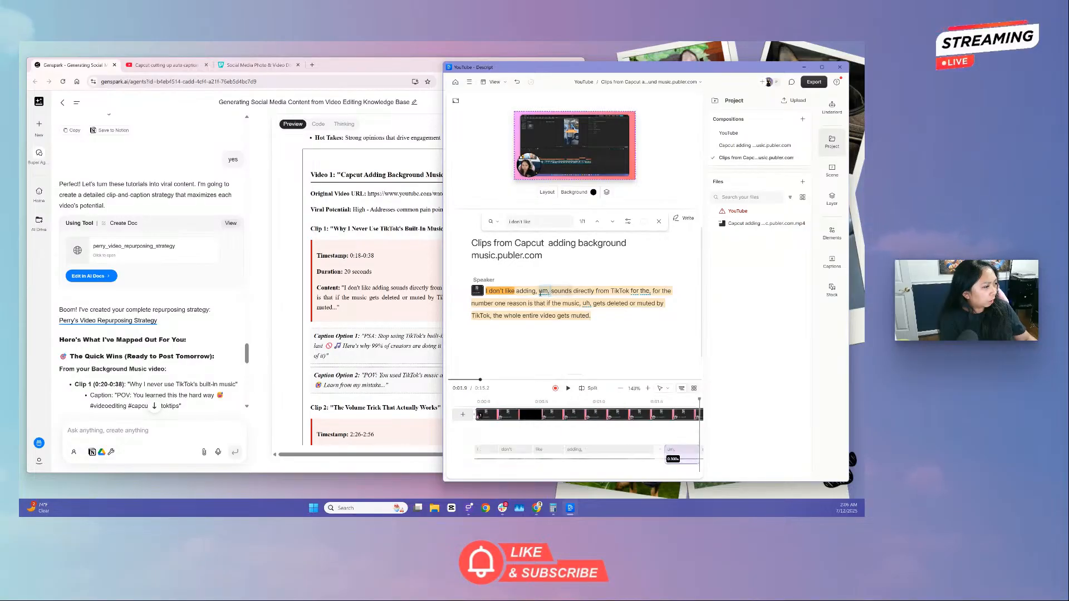
pyautogui.click(822, 67)
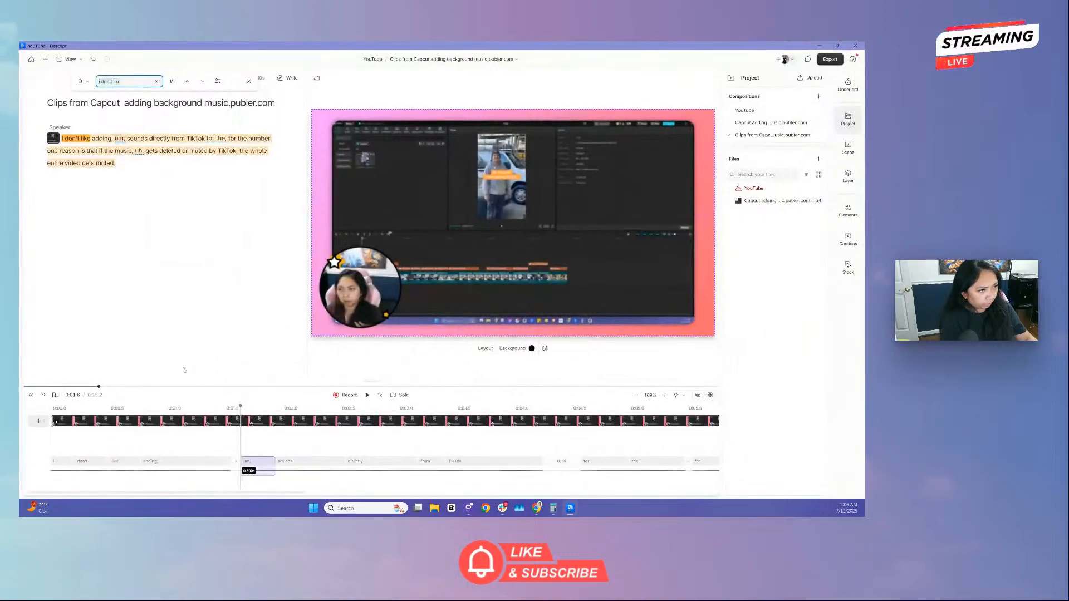
pyautogui.click(248, 81)
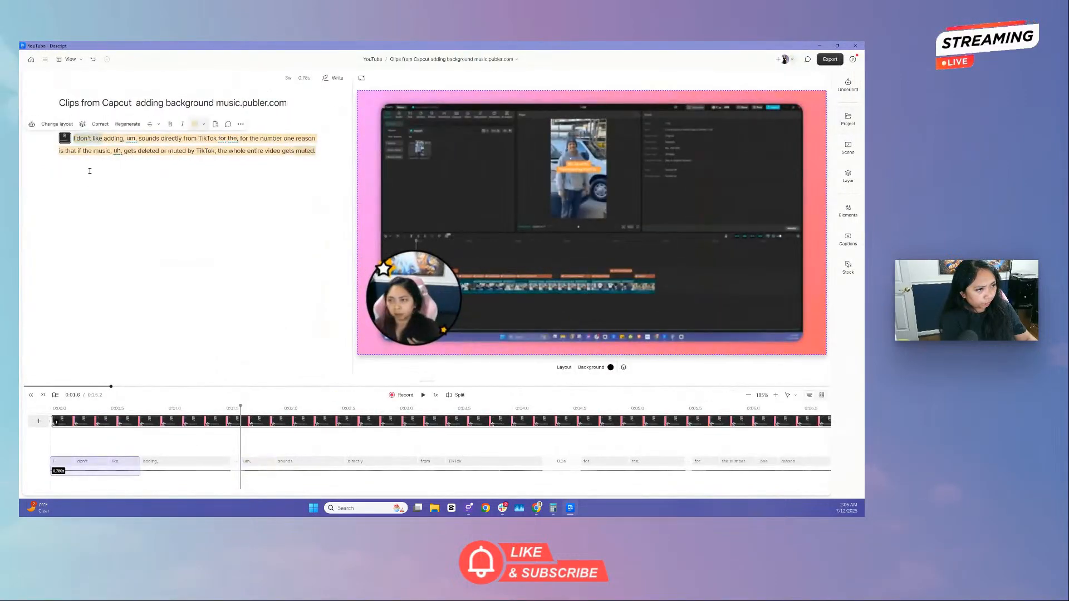
# - Delete the filler words "um," and "uh," and the repeated "for the," from the clip's transcript
pyautogui.click(89, 171)
pyautogui.doubleClick(131, 138)
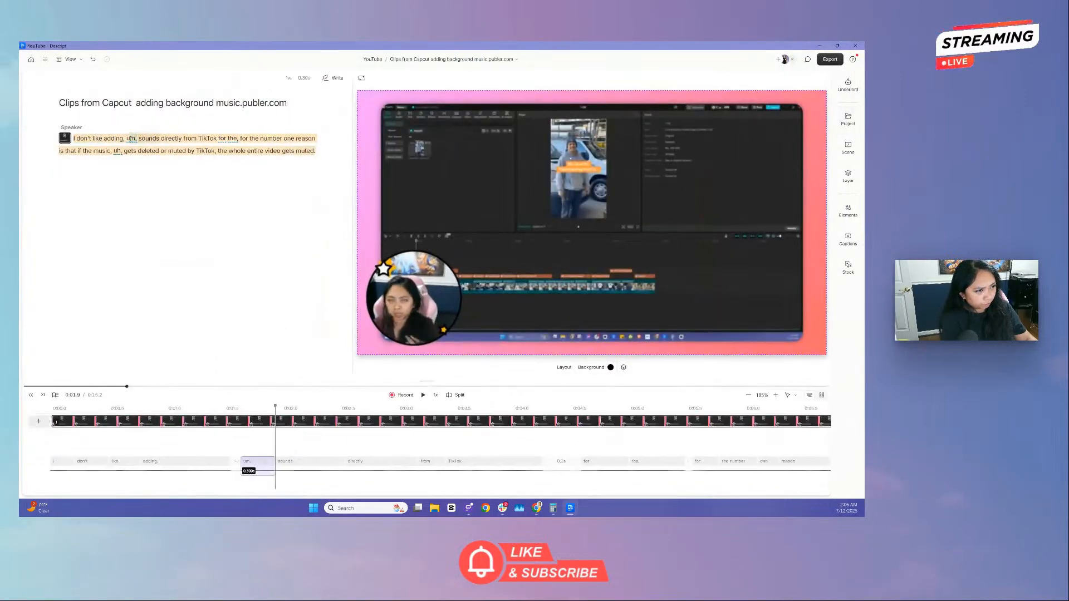
pyautogui.press('BackSpace')
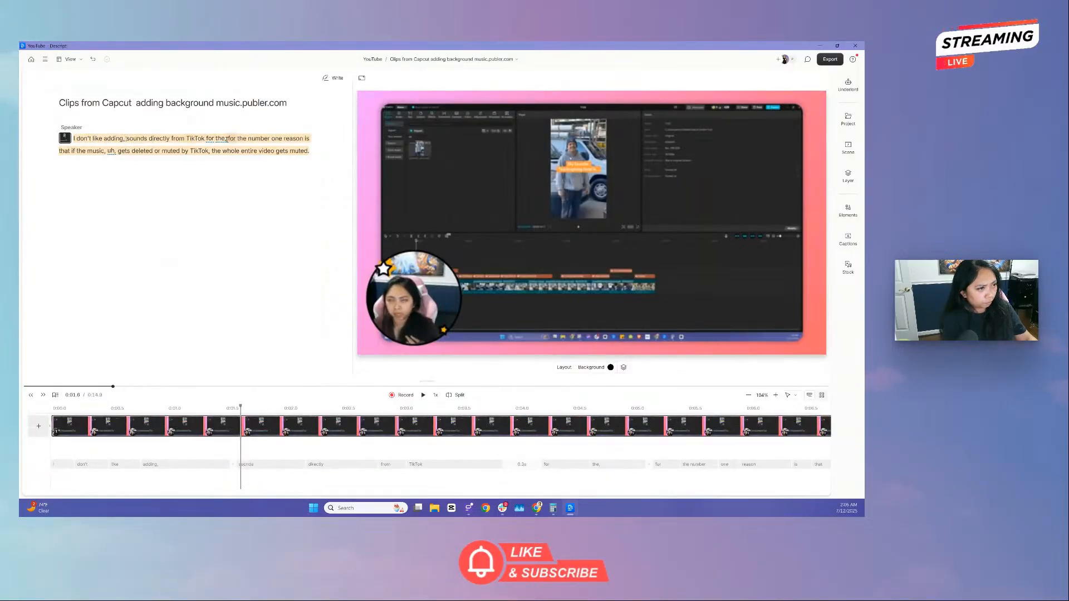
pyautogui.moveTo(226, 139); pyautogui.dragTo(205, 139)
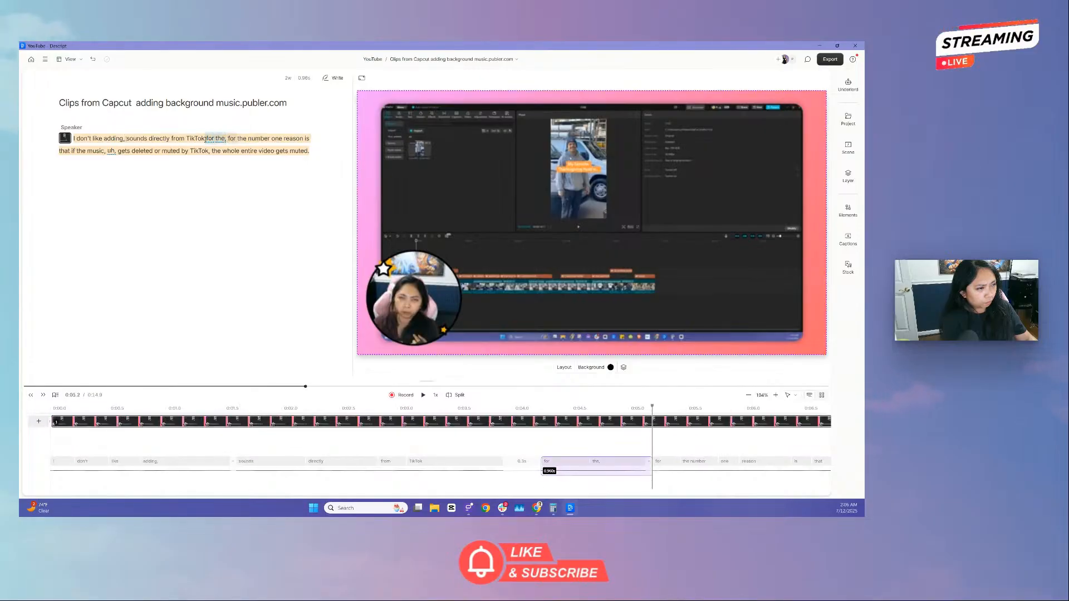
pyautogui.press('BackSpace')
pyautogui.doubleClick(83, 151)
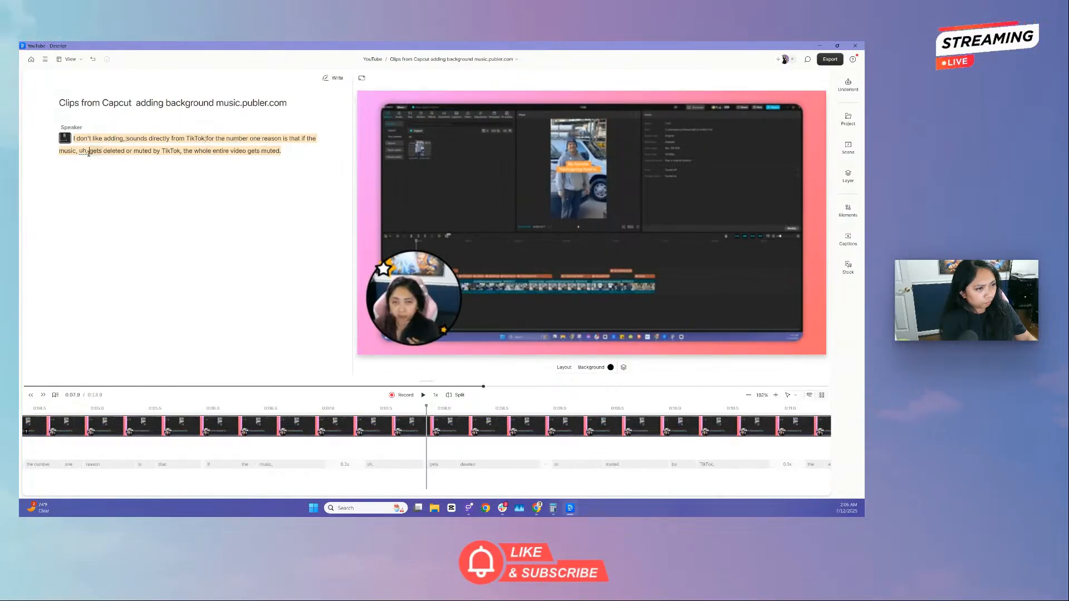
pyautogui.press('BackSpace')
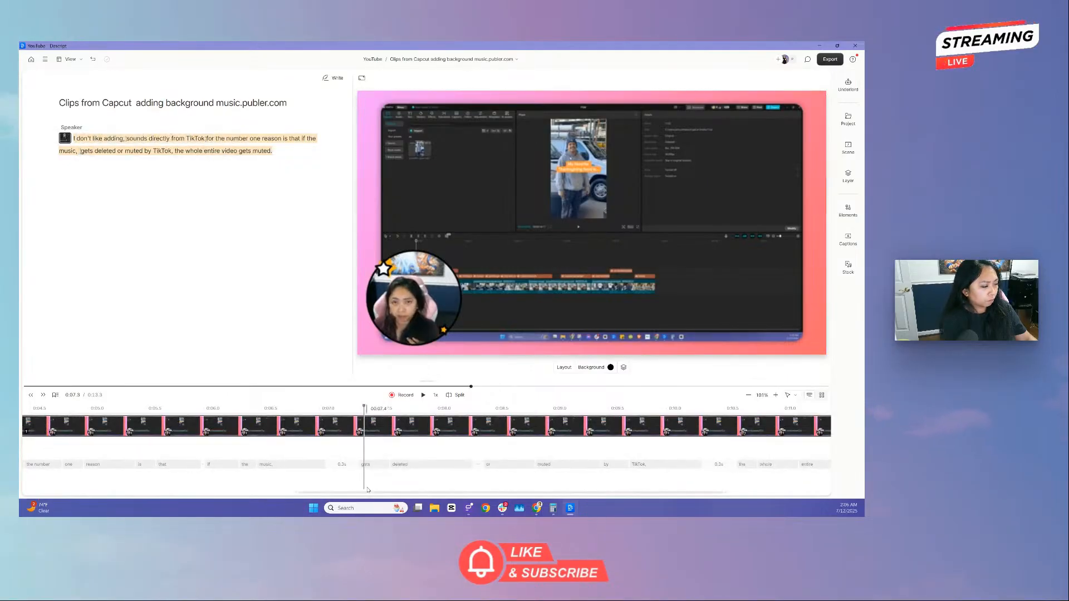
# - Play the trimmed clip from its beginning to its end to check the cuts
pyautogui.click(75, 138)
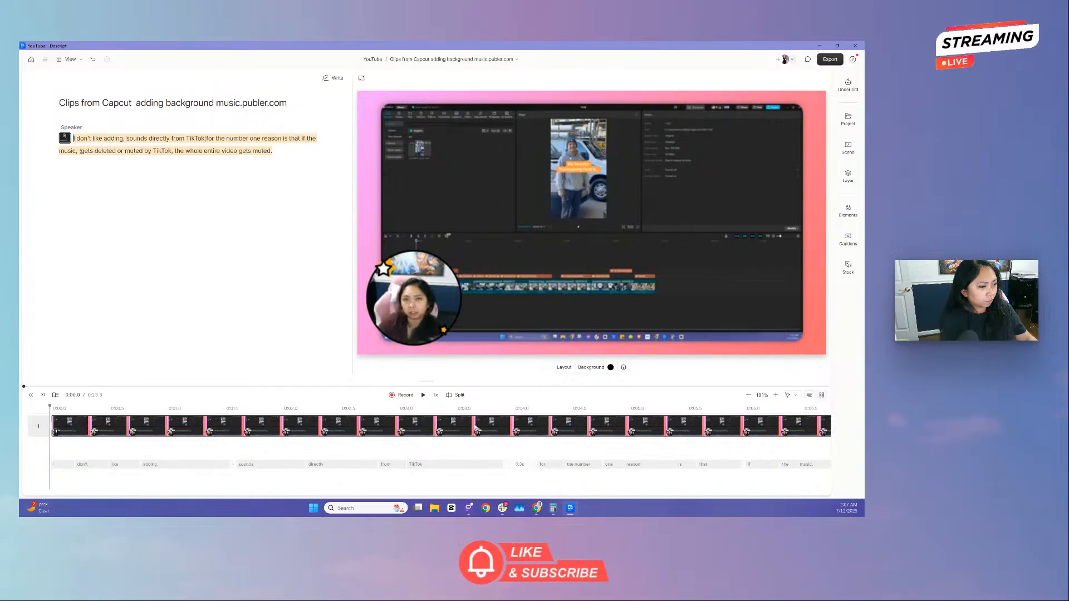
pyautogui.click(423, 395)
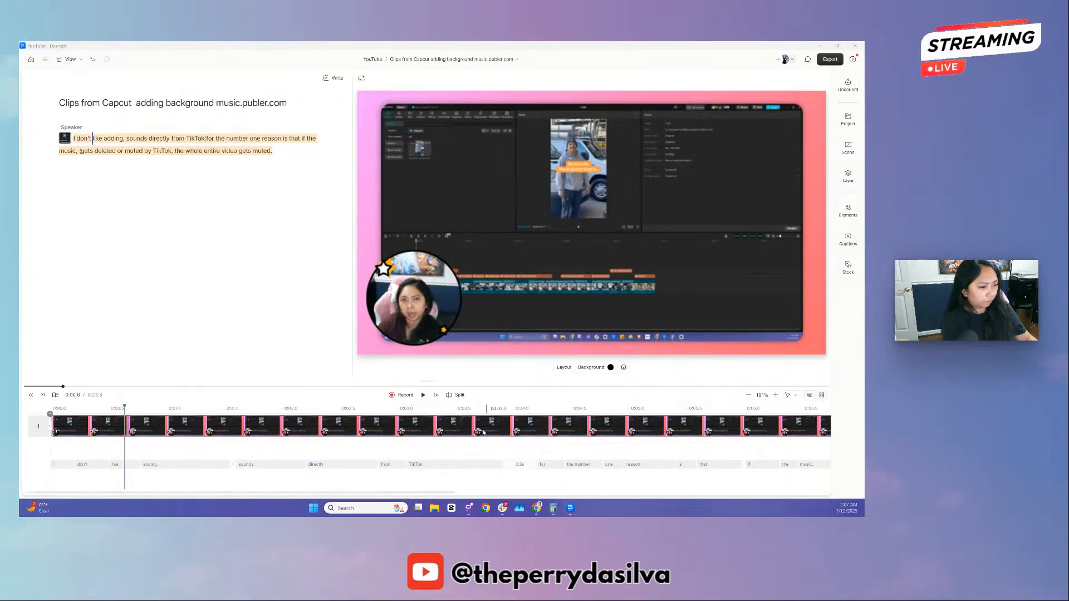
pyautogui.click(422, 395)
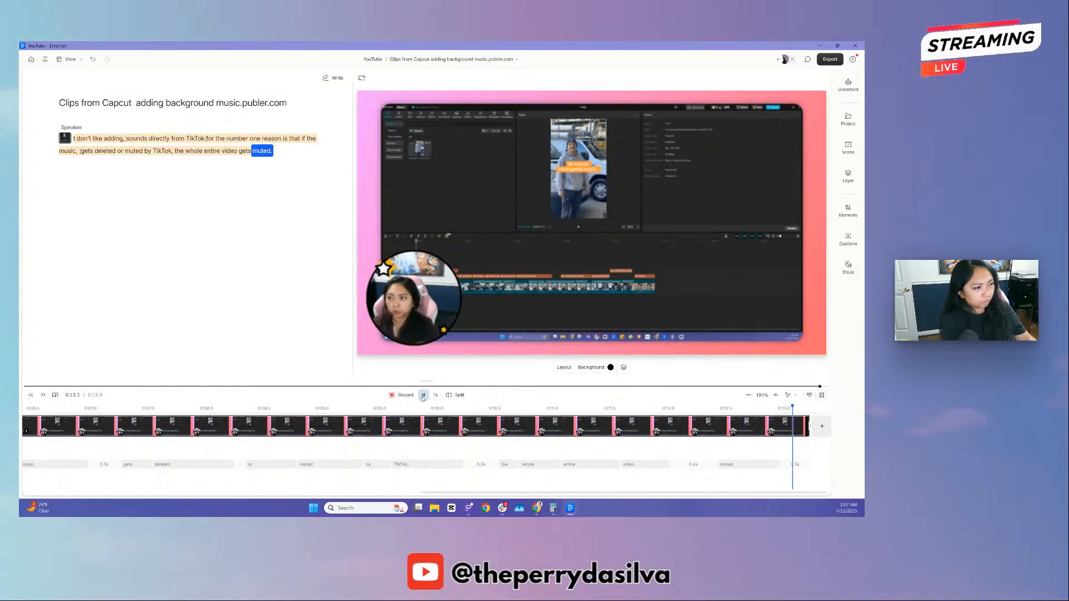
# - Return to the "Capcut adding background music.publer.com" composition and play the second paragraph from "So even" through "from cap cut"
pyautogui.click(854, 118)
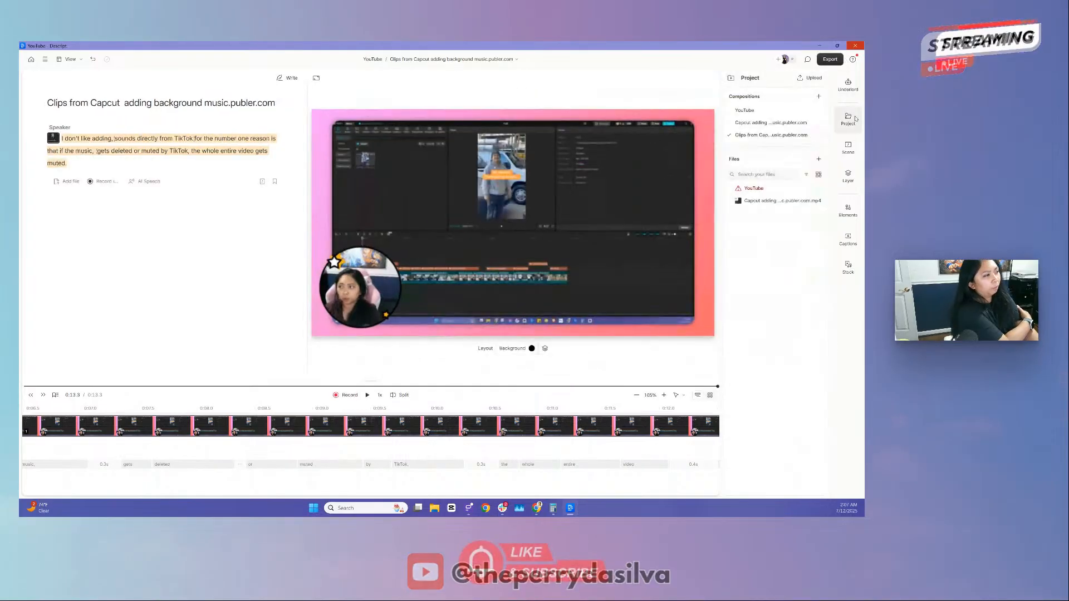
pyautogui.click(741, 124)
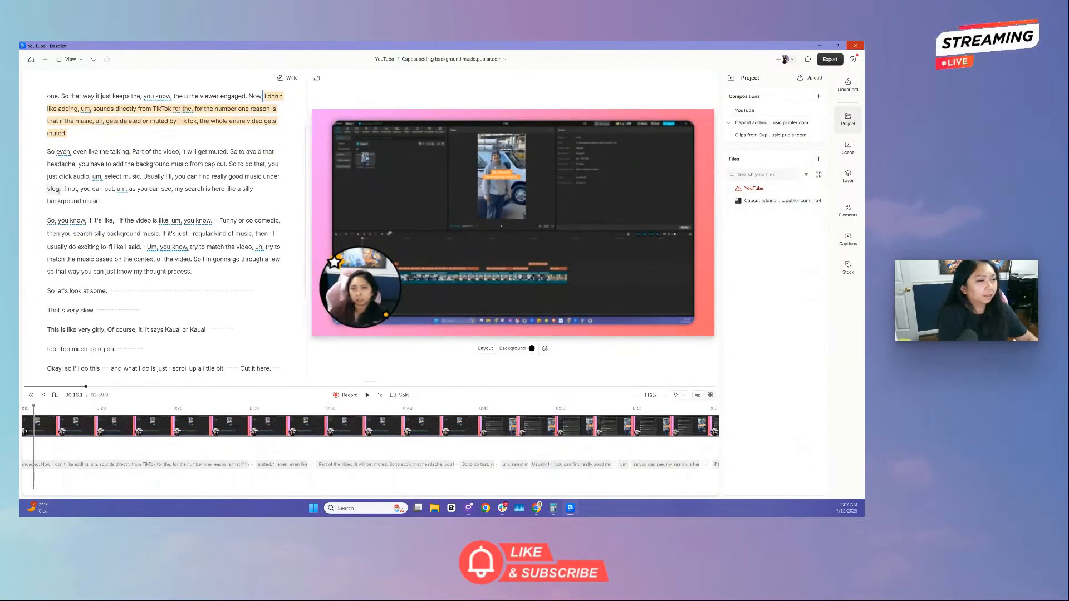
pyautogui.scroll(1, 134, 209)
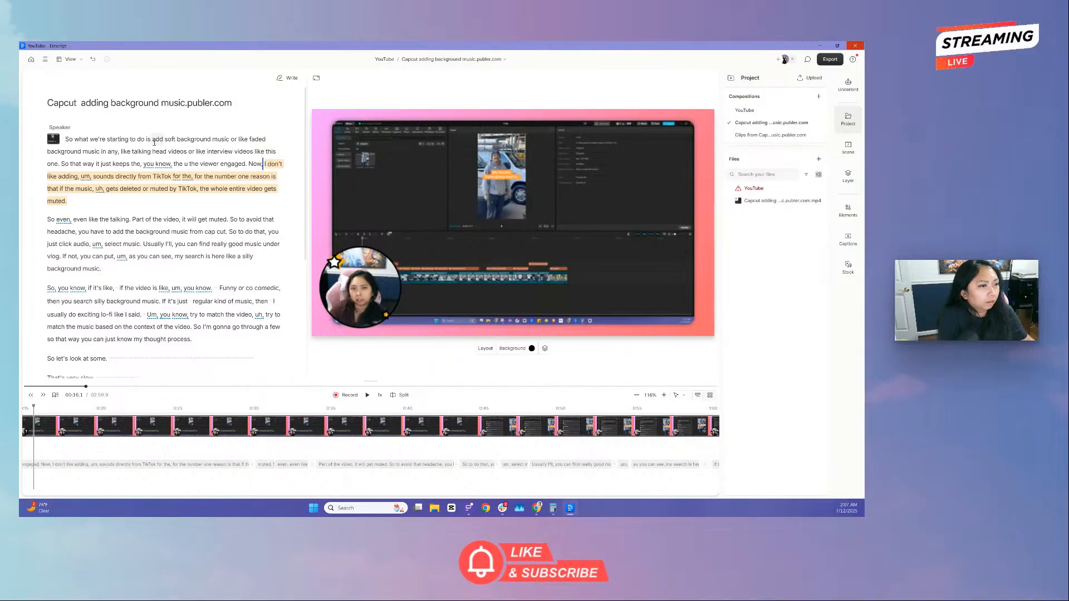
pyautogui.click(56, 219)
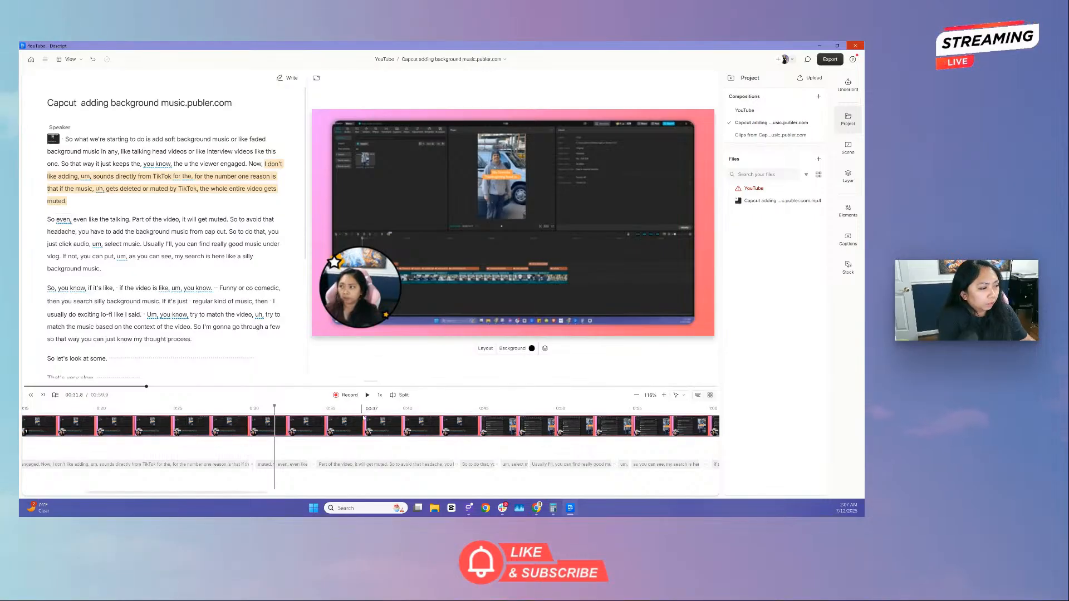
pyautogui.click(367, 395)
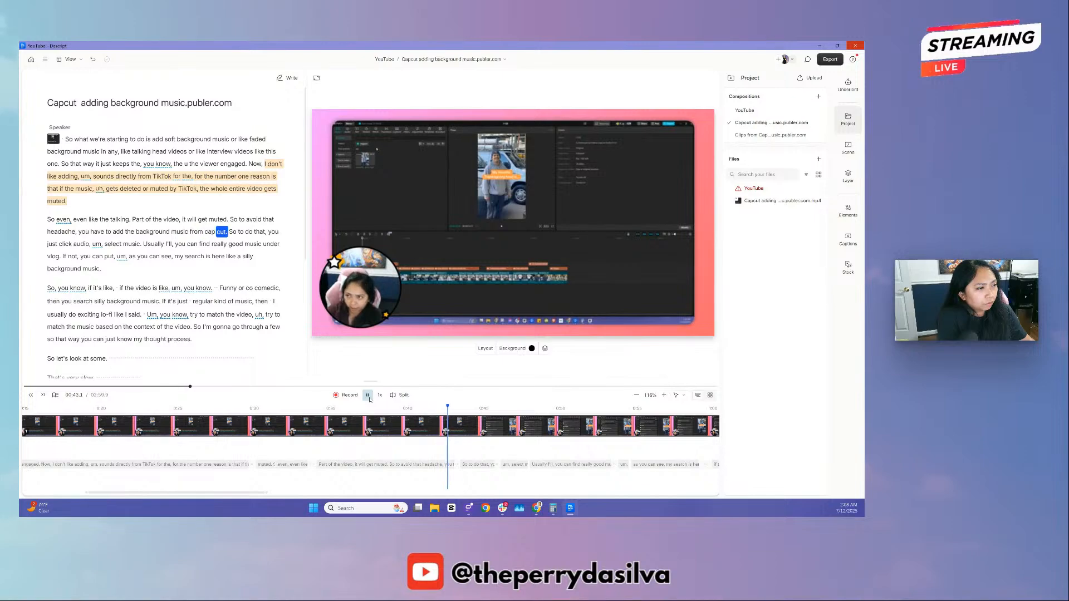
pyautogui.click(367, 395)
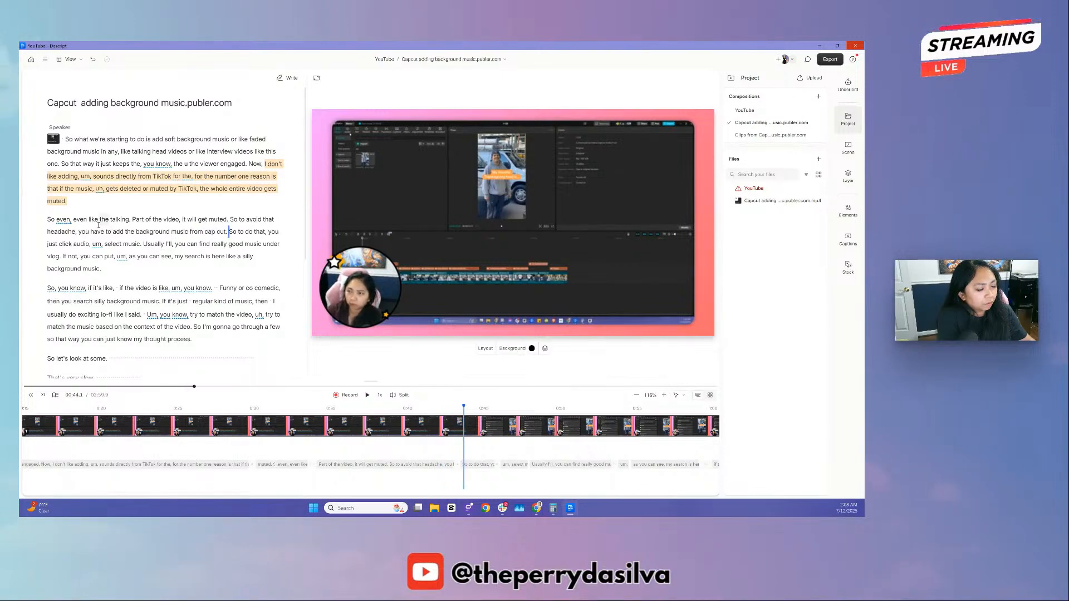
# - Highlight the passage from "even like the talking" to "from cap cut" and add it to the "Clips from Capcut adding background music.publer.com" composition
pyautogui.click(93, 222)
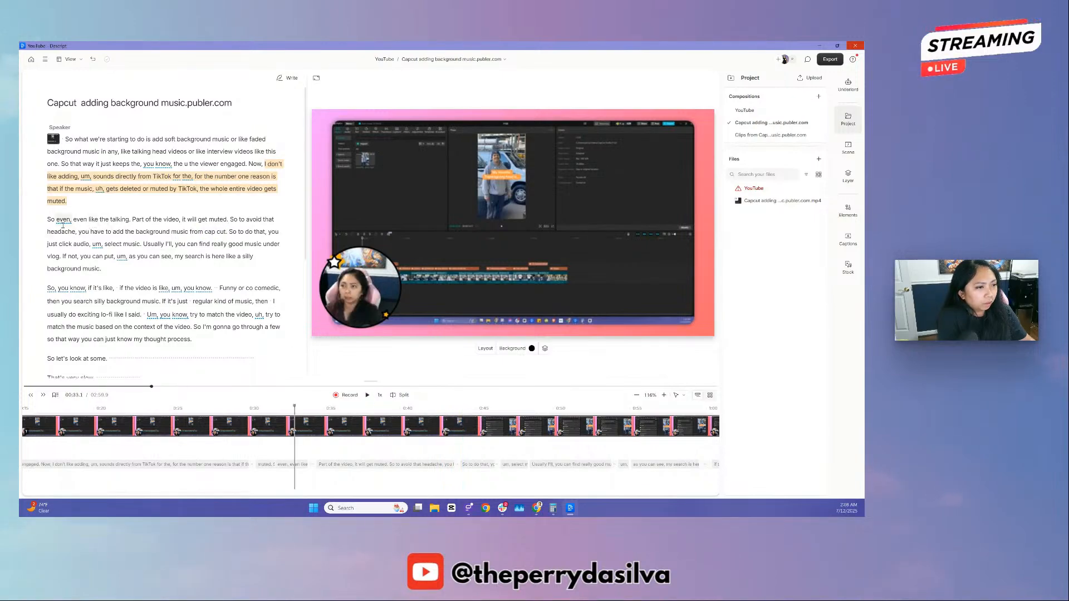
pyautogui.click(74, 220)
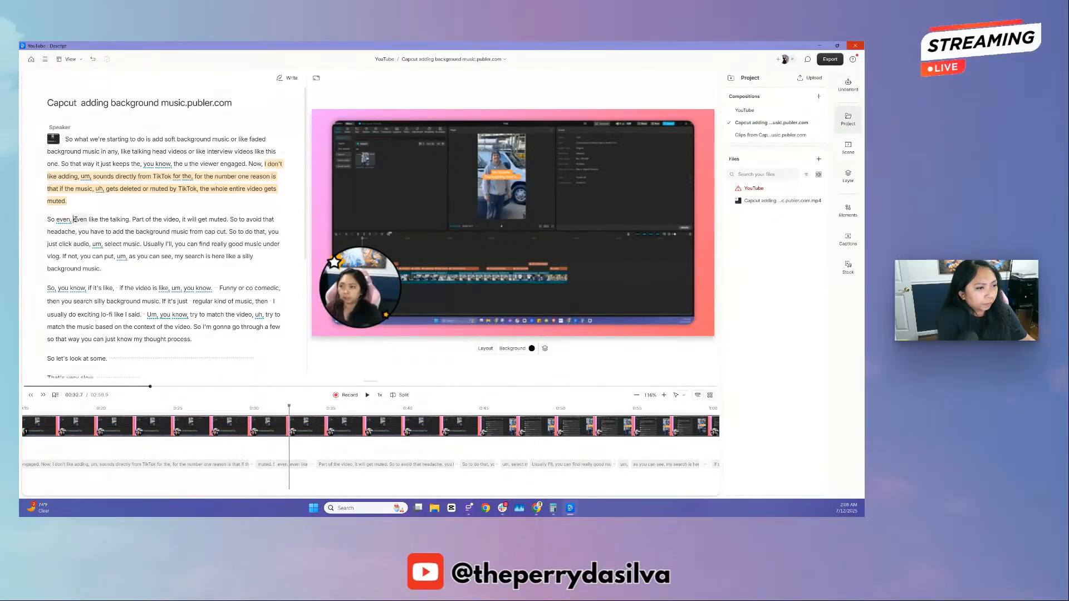
pyautogui.moveTo(74, 220); pyautogui.dragTo(229, 234)
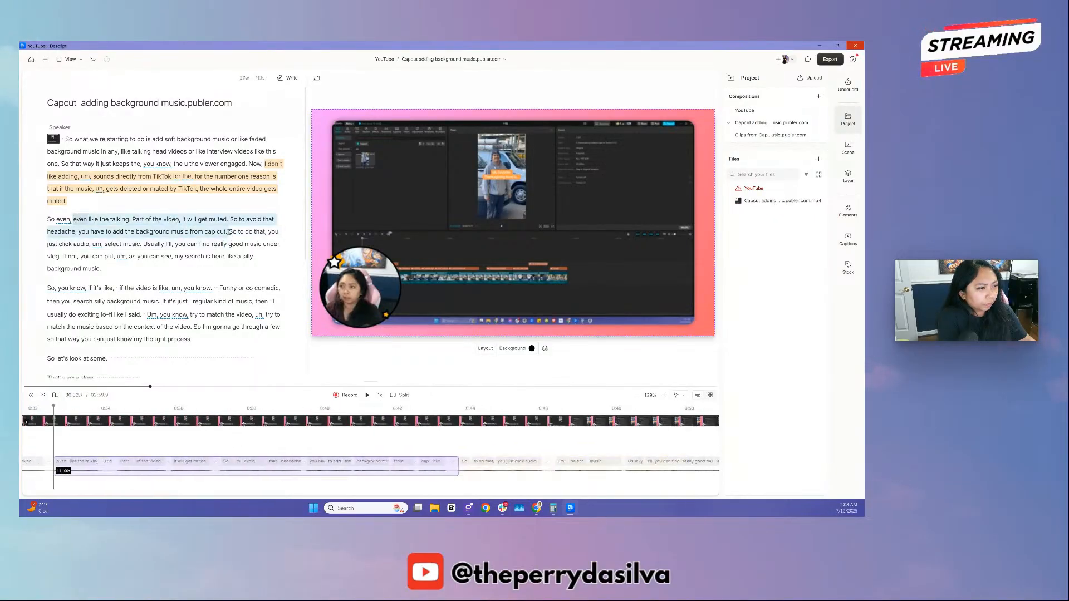
pyautogui.click(239, 205)
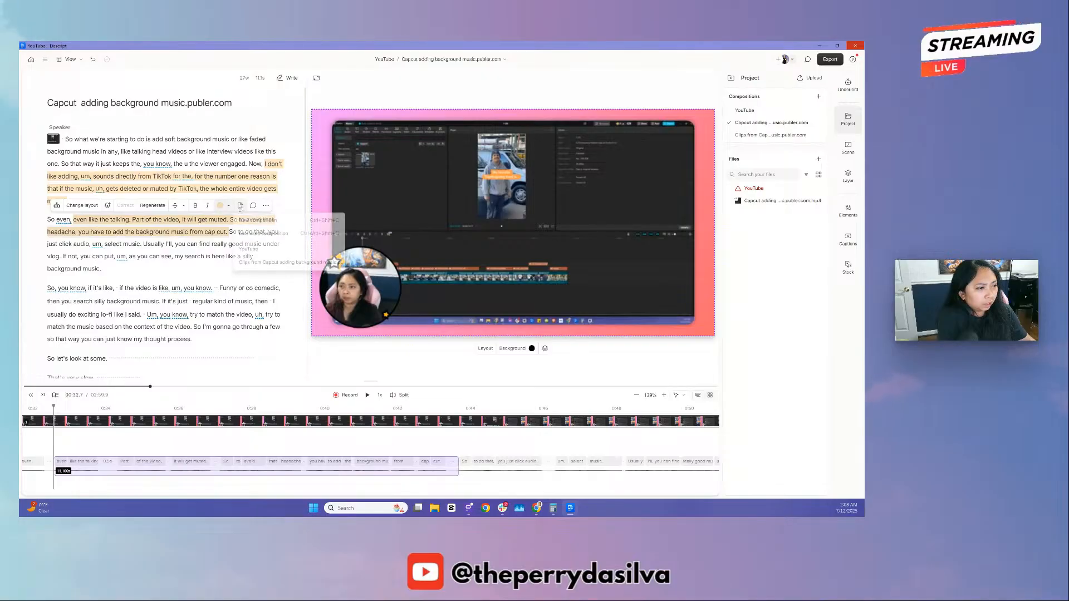
pyautogui.click(277, 267)
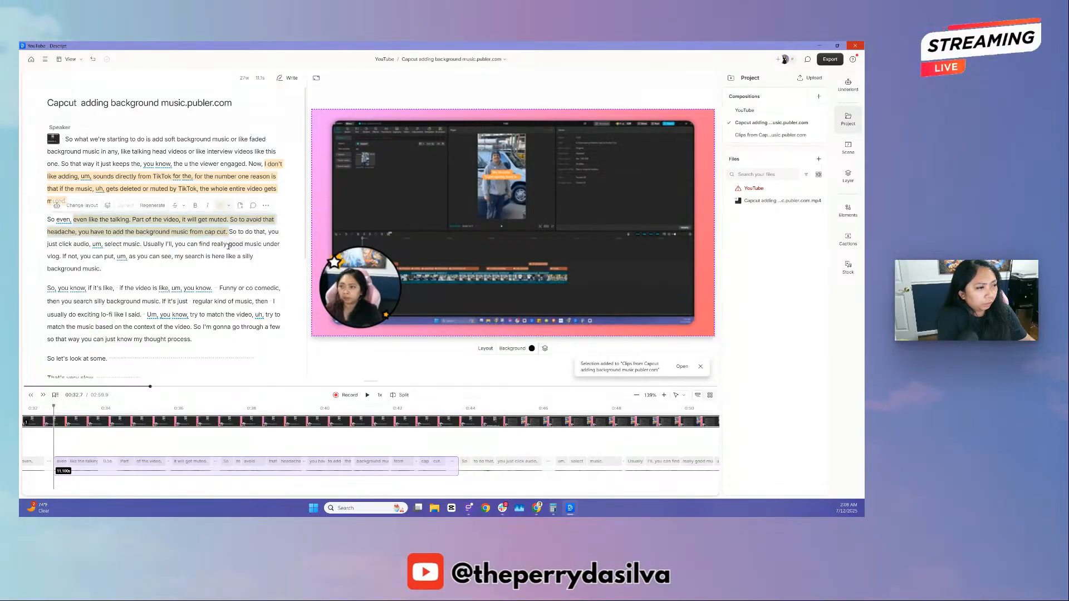
pyautogui.click(229, 232)
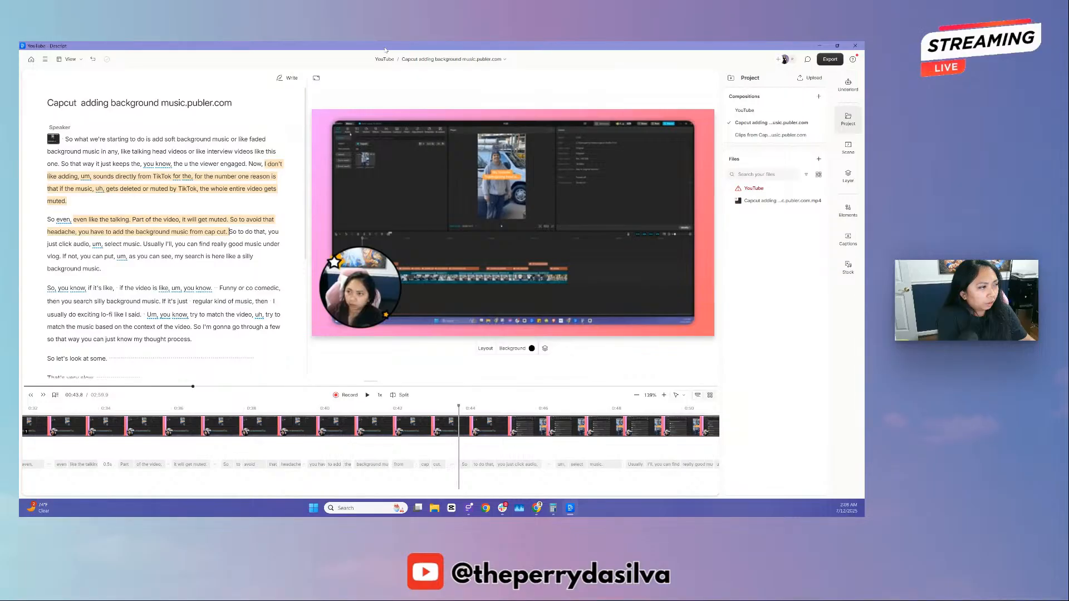
# - Switch to the Genspark strategy document and review the timestamps, content and captions suggested for Clips 1 to 3 of the background music video
pyautogui.moveTo(385, 49); pyautogui.dragTo(605, 86)
pyautogui.click(361, 230)
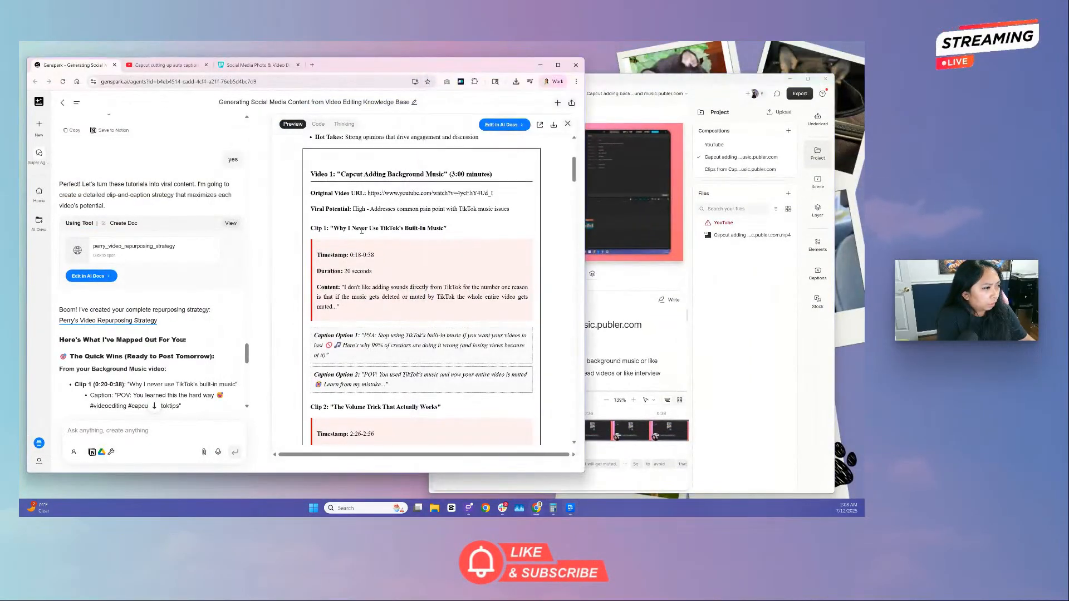
pyautogui.scroll(-5, 361, 230)
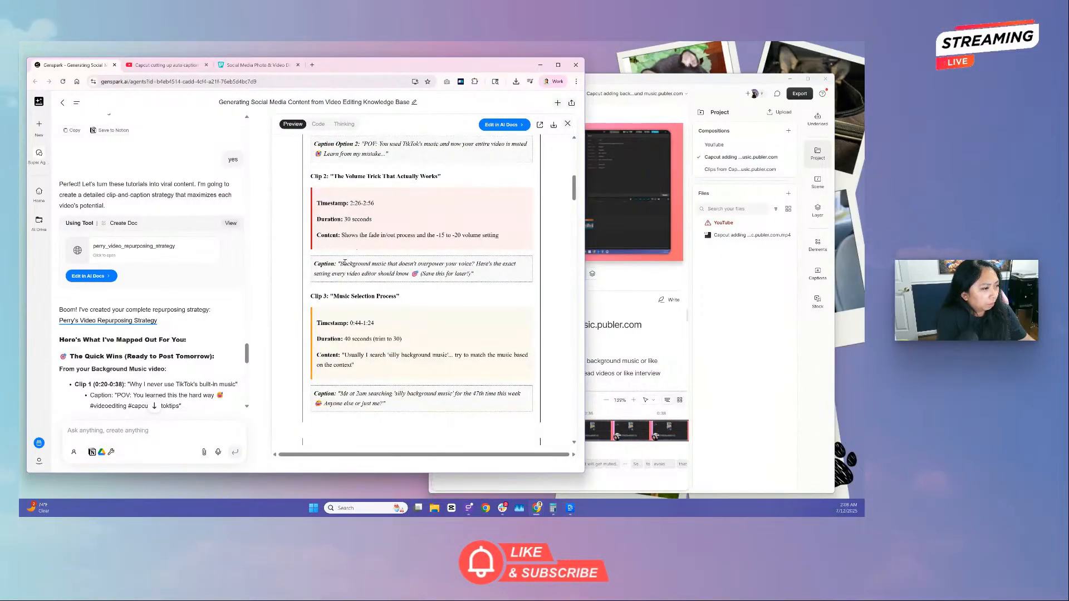
pyautogui.moveTo(345, 262); pyautogui.dragTo(391, 273)
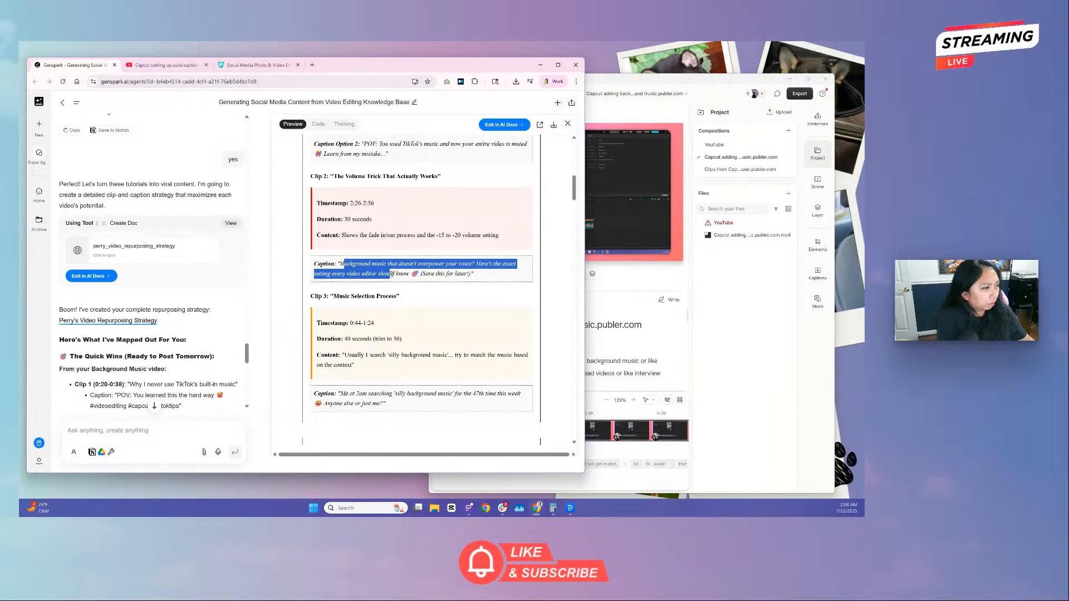
pyautogui.click(392, 274)
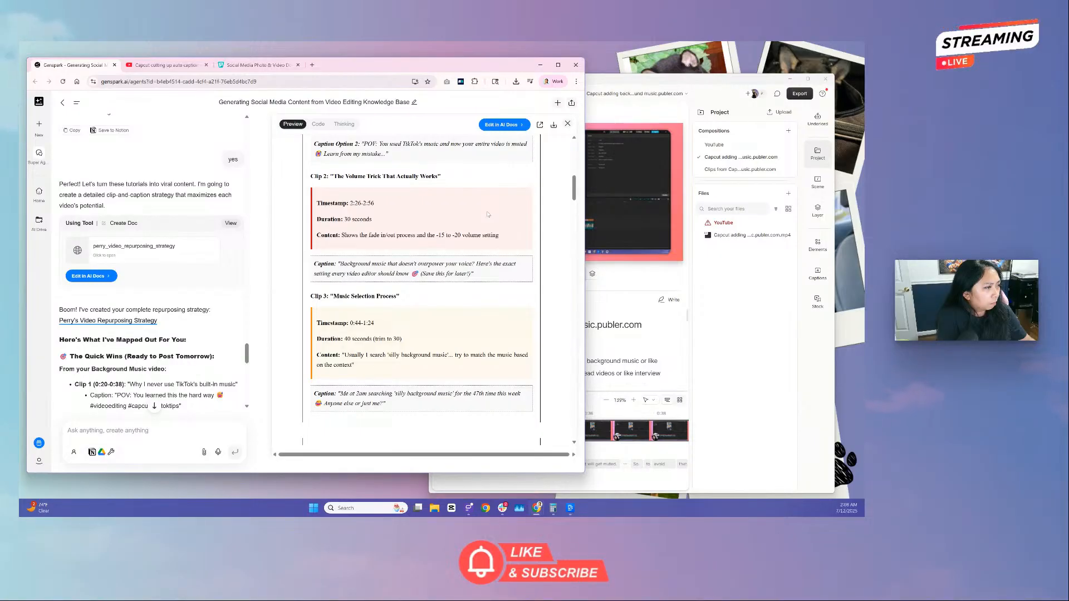
pyautogui.scroll(2, 487, 215)
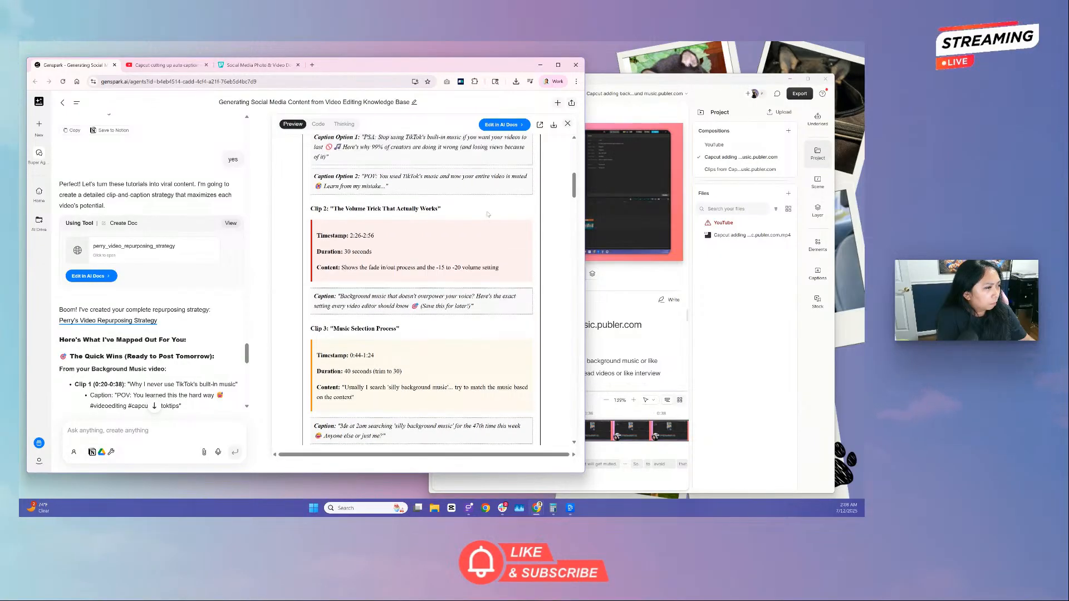
pyautogui.scroll(3, 489, 213)
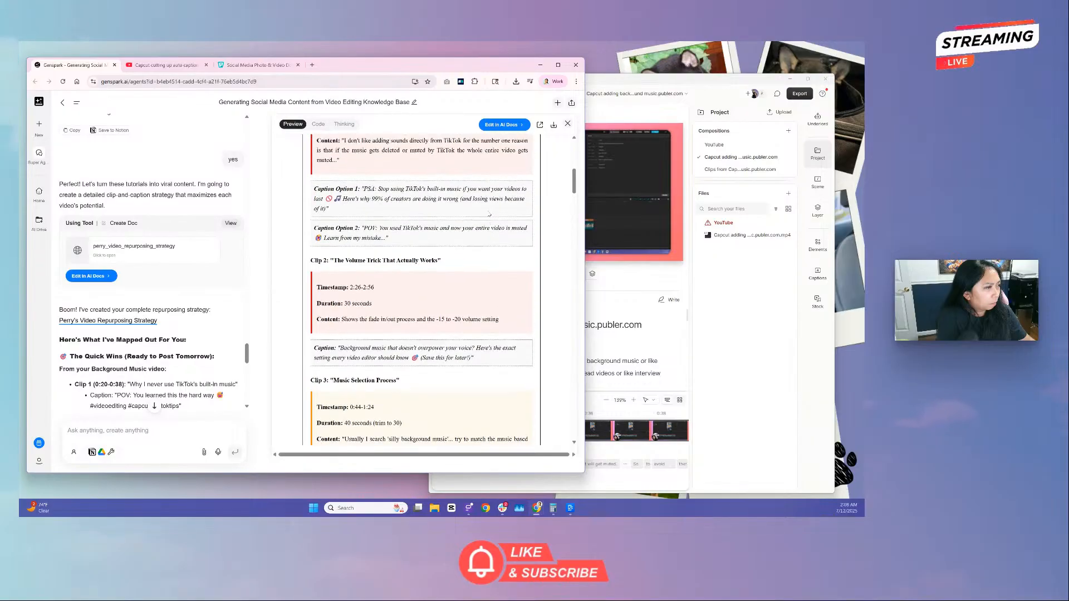
pyautogui.scroll(-5, 489, 215)
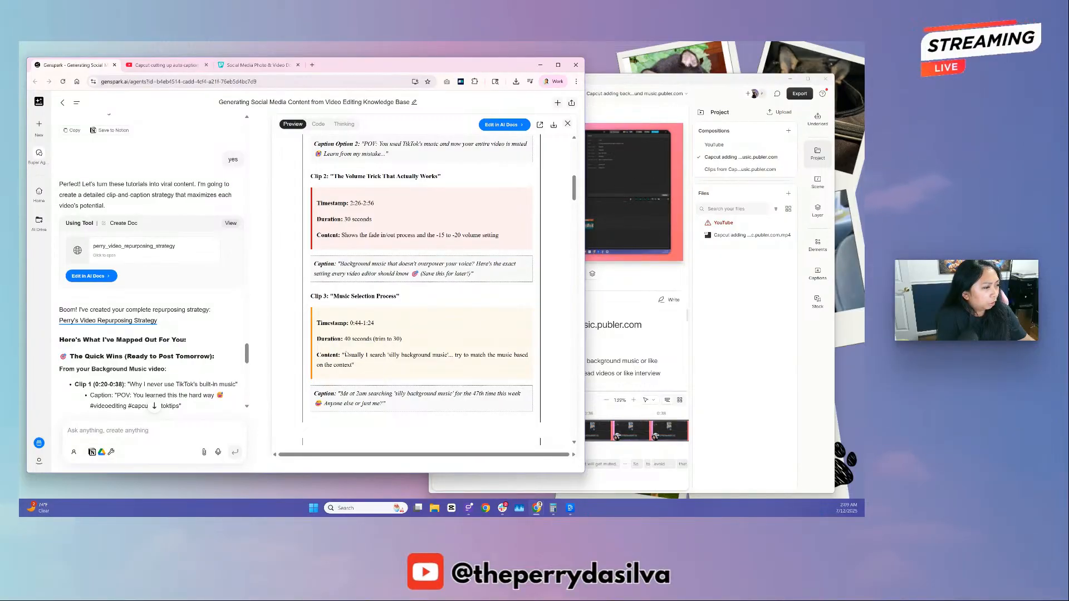
pyautogui.tripleClick(395, 356)
pyautogui.click(395, 341)
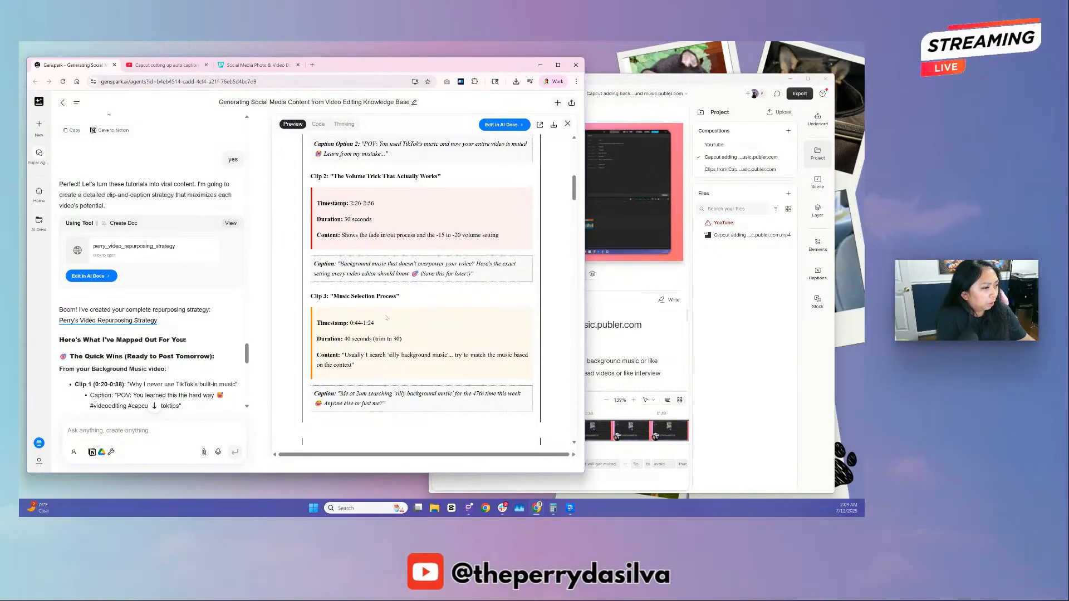
pyautogui.scroll(3, 303, 197)
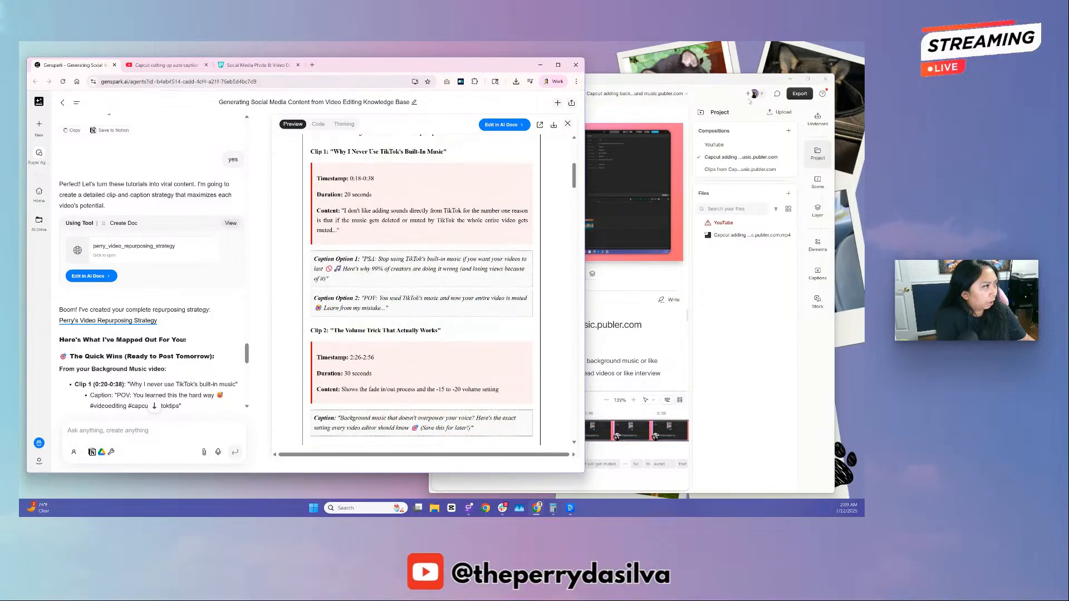
# - Return to Descript, review the full tutorial transcript, and select the highlighted text from "I don't like adding" to "from cap cut" to check its duration
pyautogui.doubleClick(752, 80)
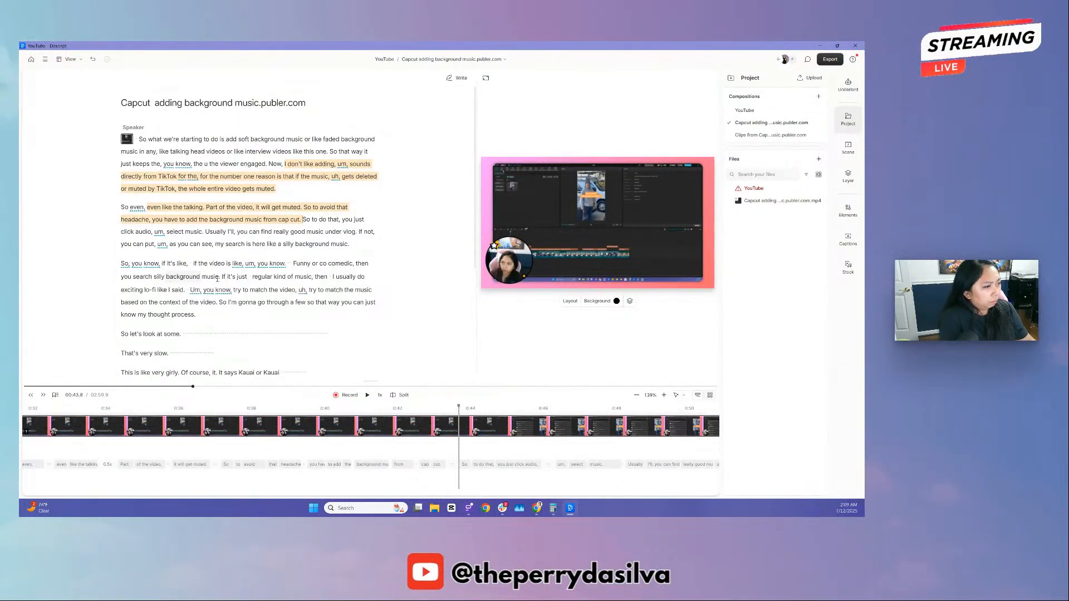
pyautogui.click(258, 232)
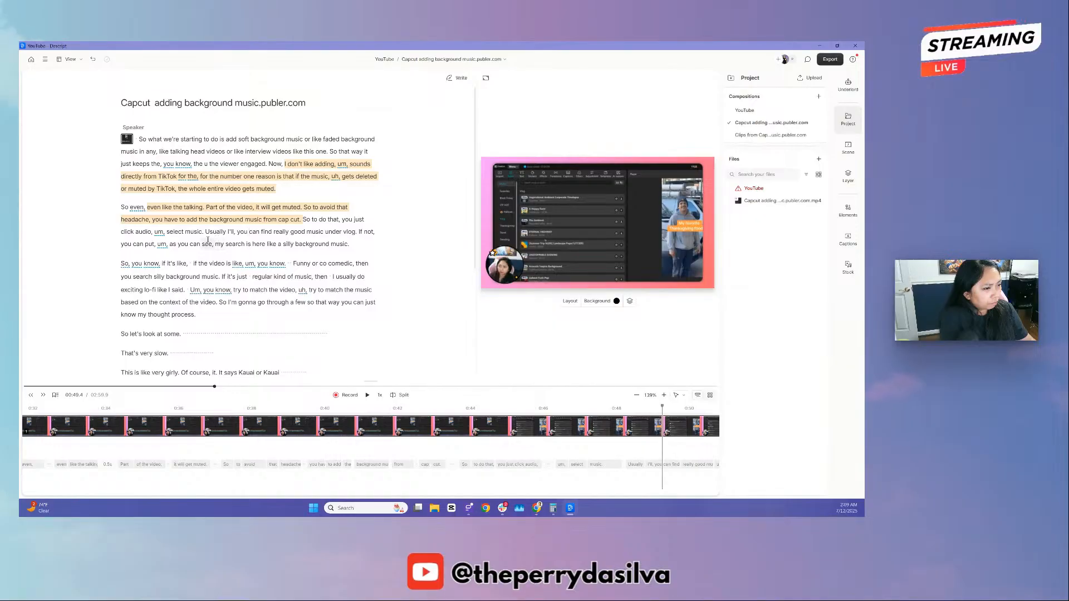
pyautogui.click(157, 272)
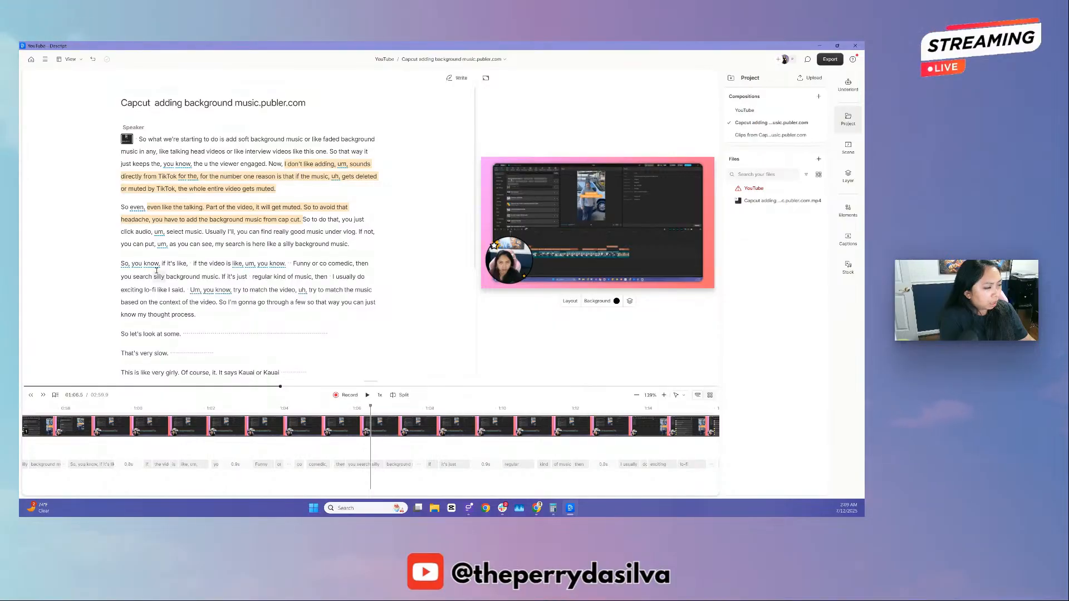
pyautogui.scroll(-3, 157, 272)
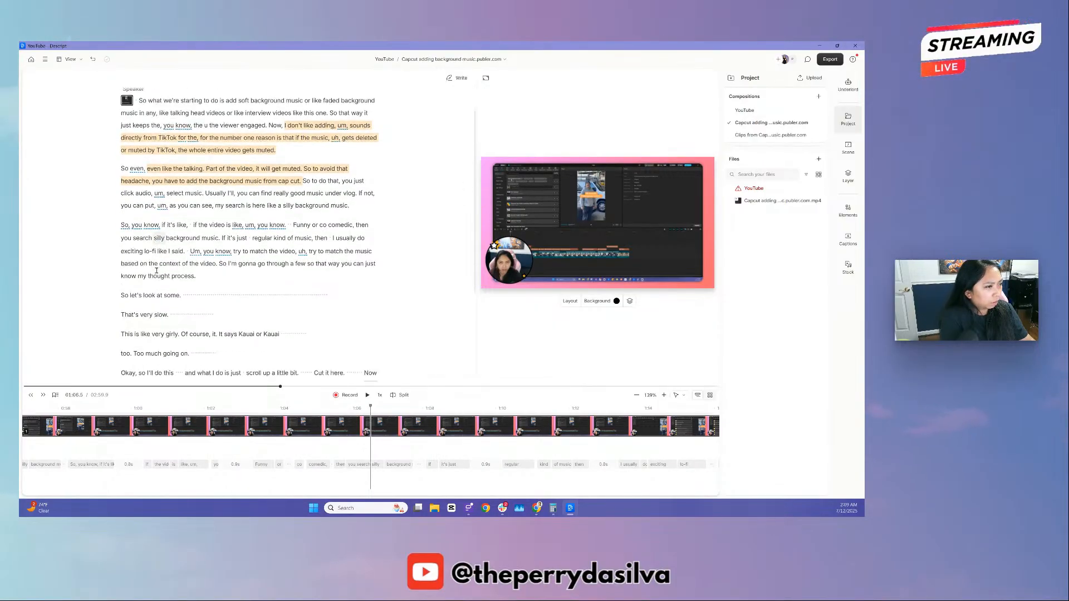
pyautogui.scroll(3, 157, 271)
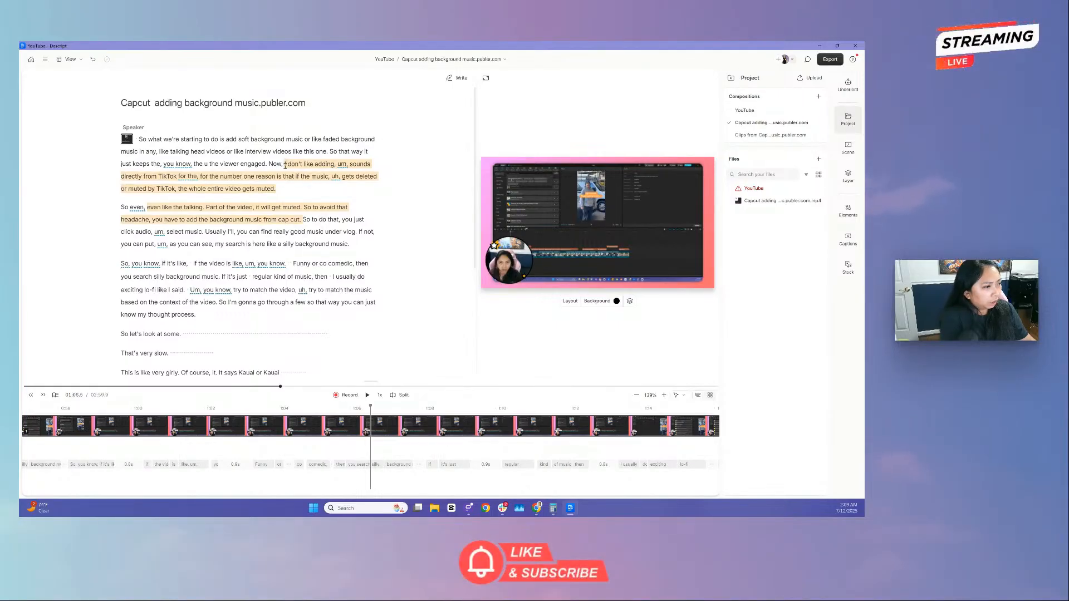
pyautogui.moveTo(285, 165); pyautogui.dragTo(301, 220)
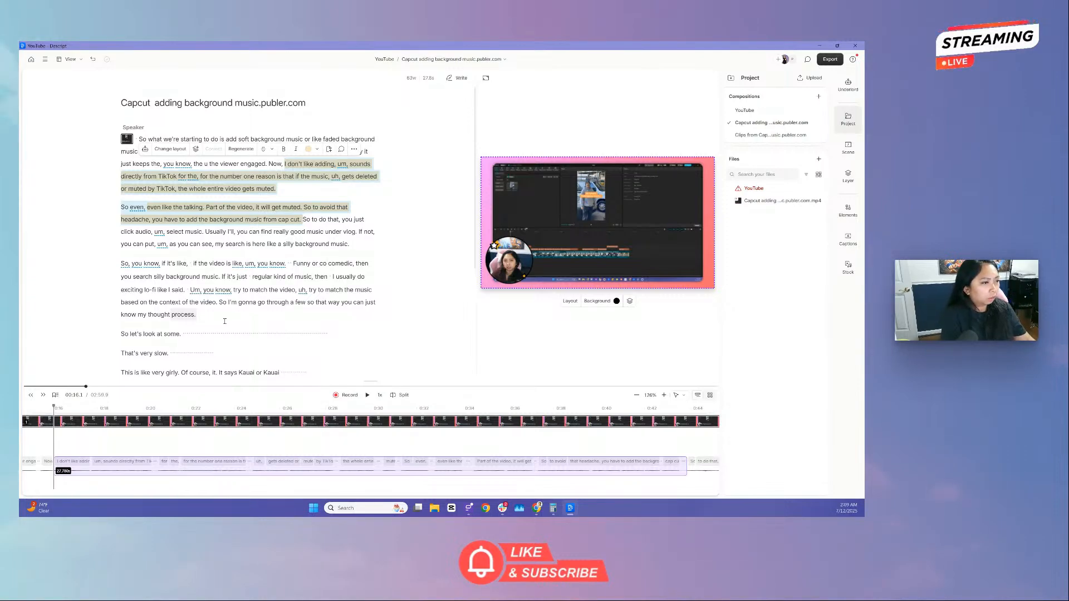
pyautogui.click(224, 321)
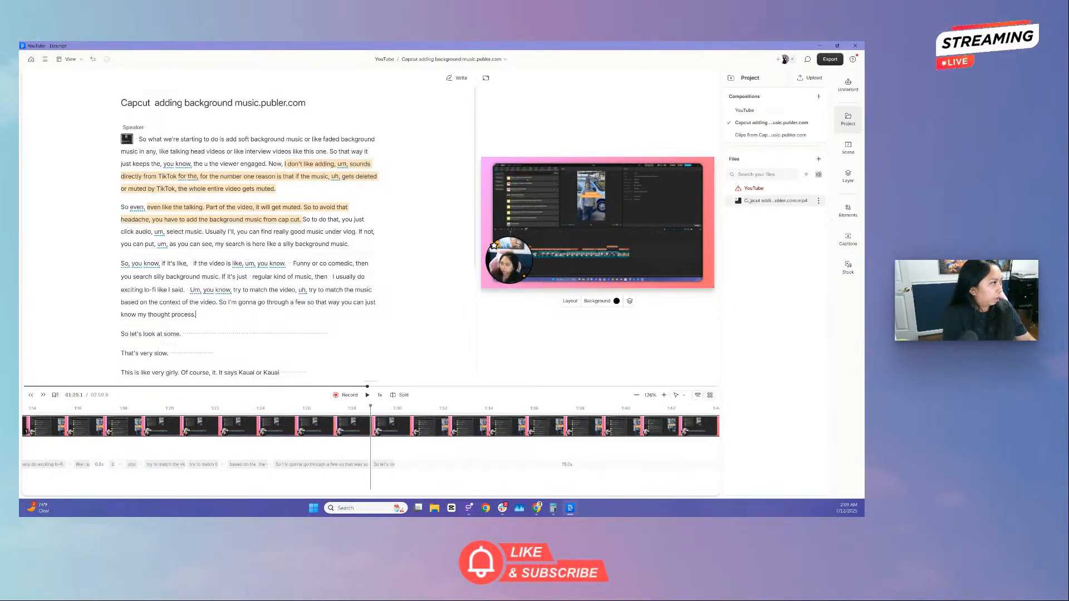
# - Open the "Clips from Capcut adding background music.publer.com" composition and enlarge the timeline area to show the audio waveform
pyautogui.click(775, 134)
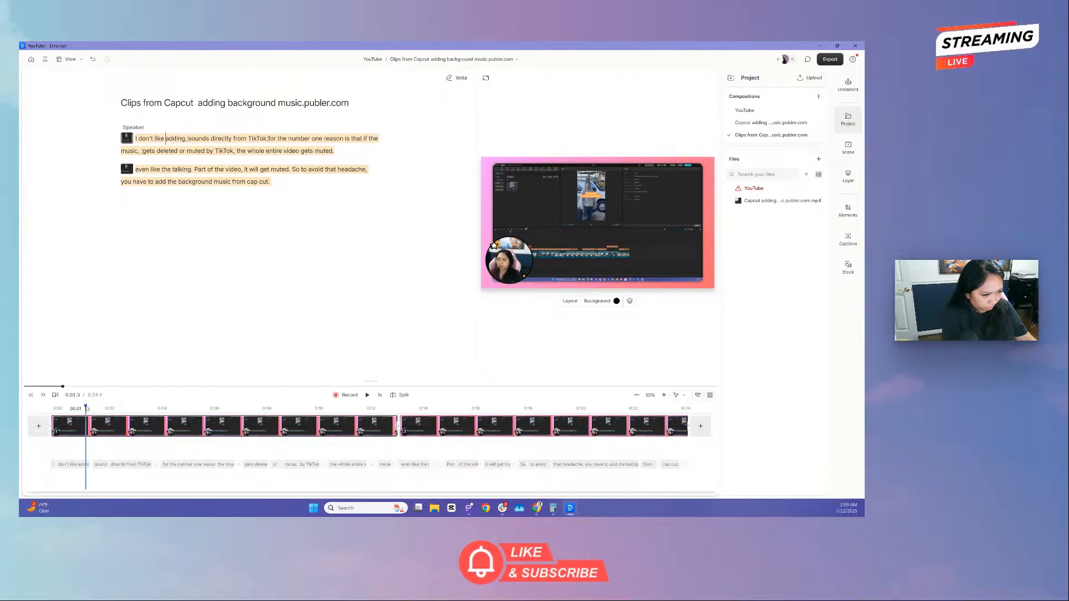
pyautogui.click(86, 409)
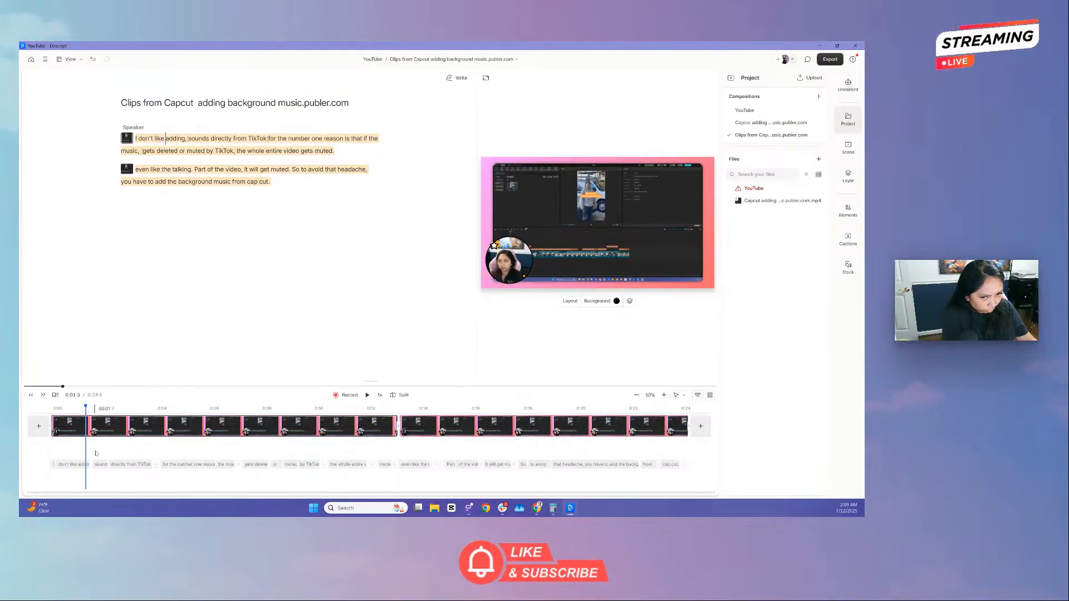
pyautogui.click(97, 452)
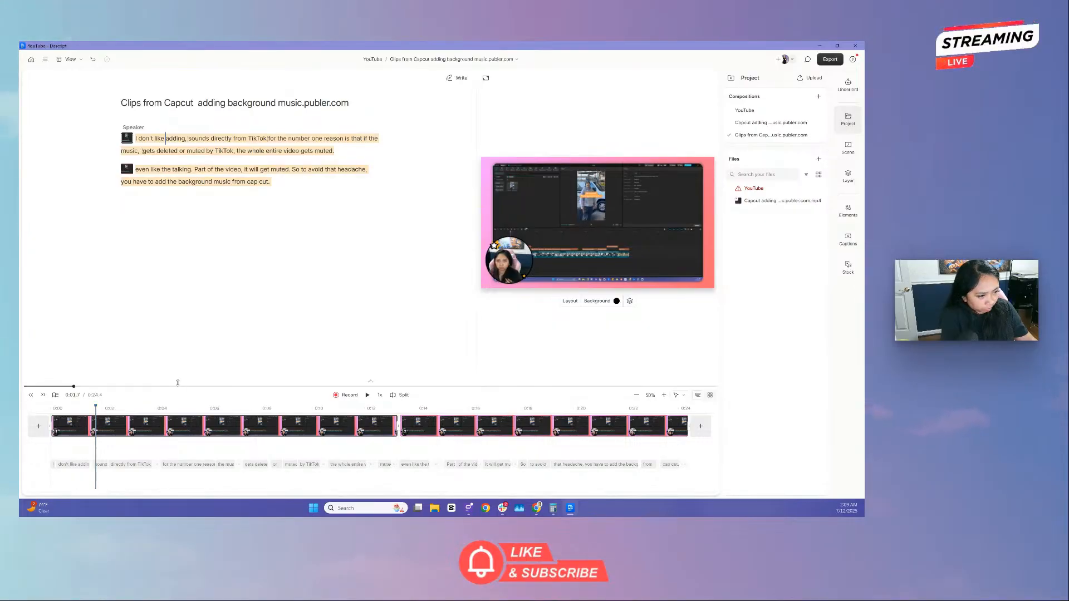
pyautogui.moveTo(177, 382); pyautogui.dragTo(190, 251)
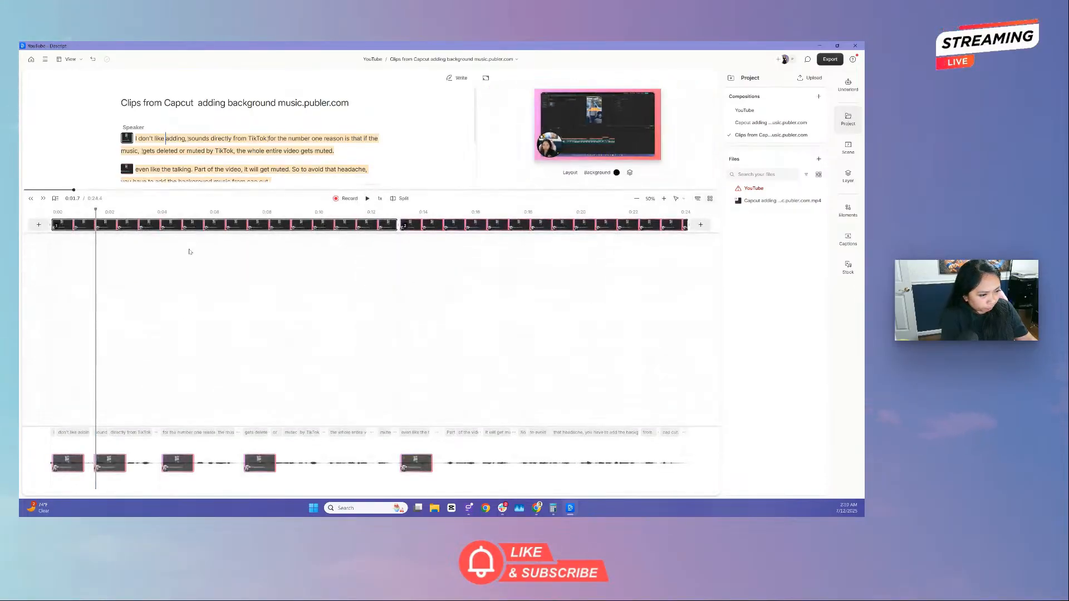
# - Trim the silent gap after "TikTok" from the end of the "sounds directly from TikTok" segment and play across the cut
pyautogui.click(150, 454)
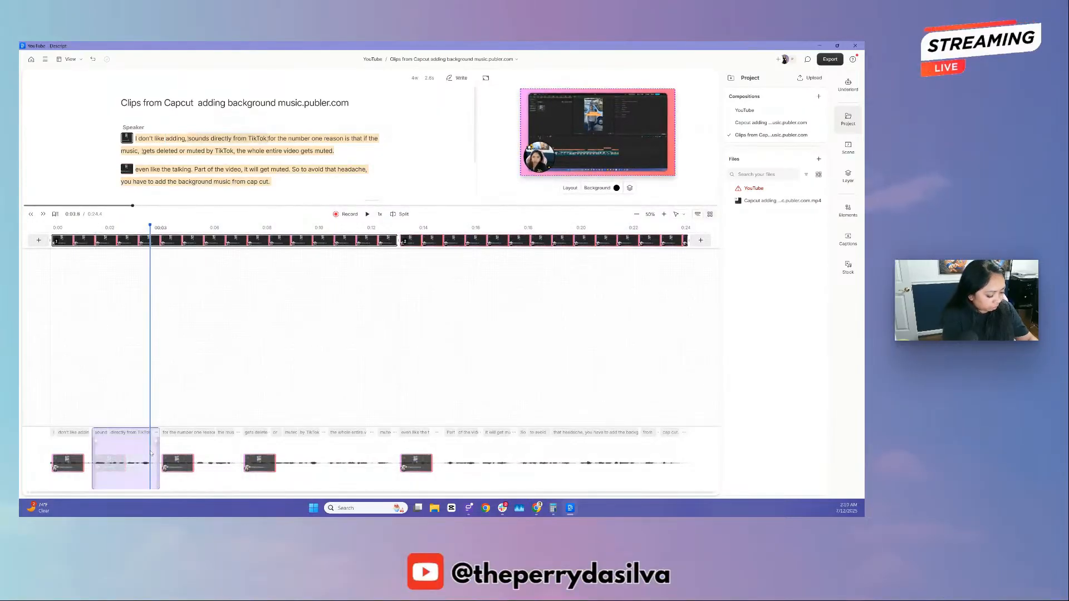
pyautogui.scroll(5, 152, 454)
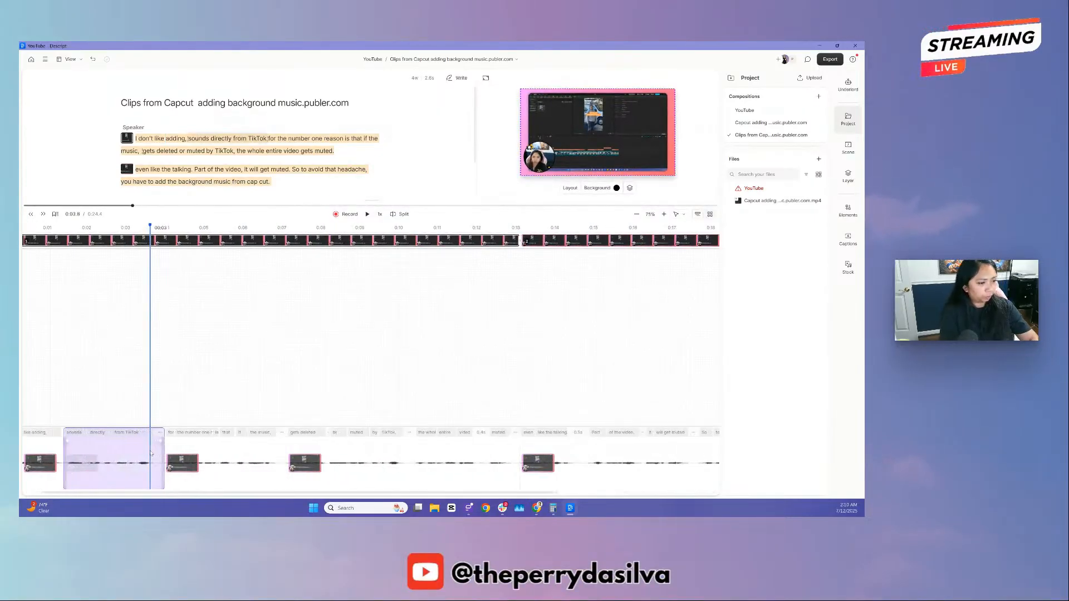
pyautogui.scroll(3, 151, 454)
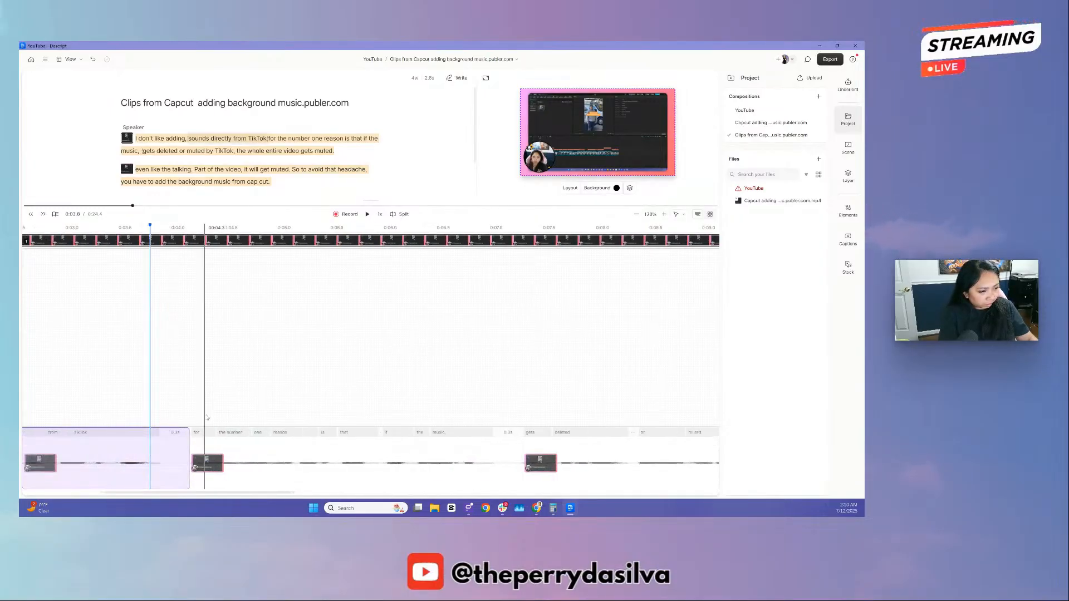
pyautogui.click(163, 448)
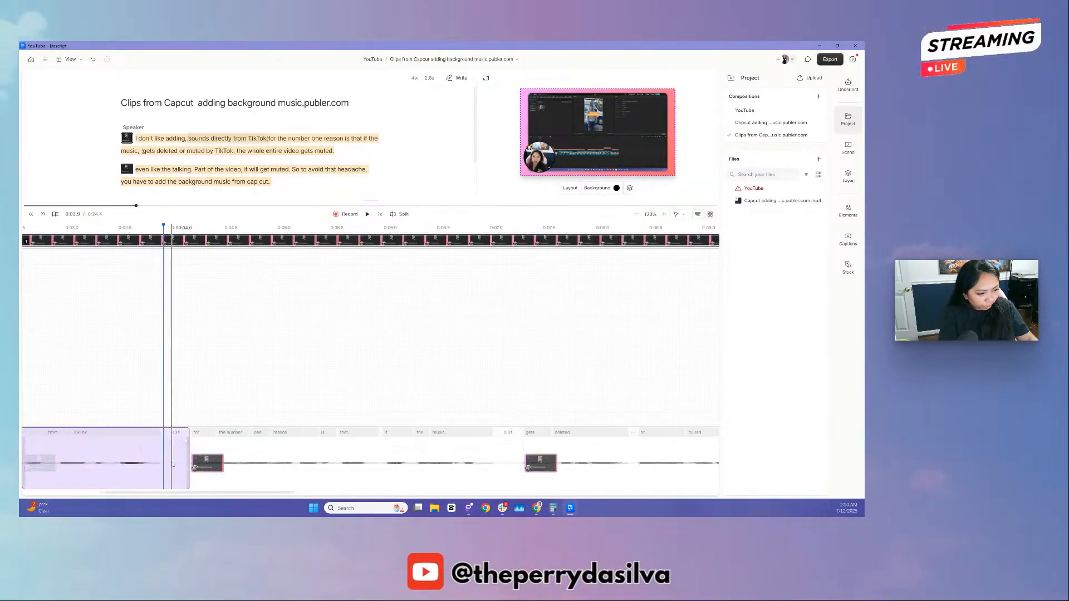
pyautogui.moveTo(190, 465); pyautogui.dragTo(158, 466)
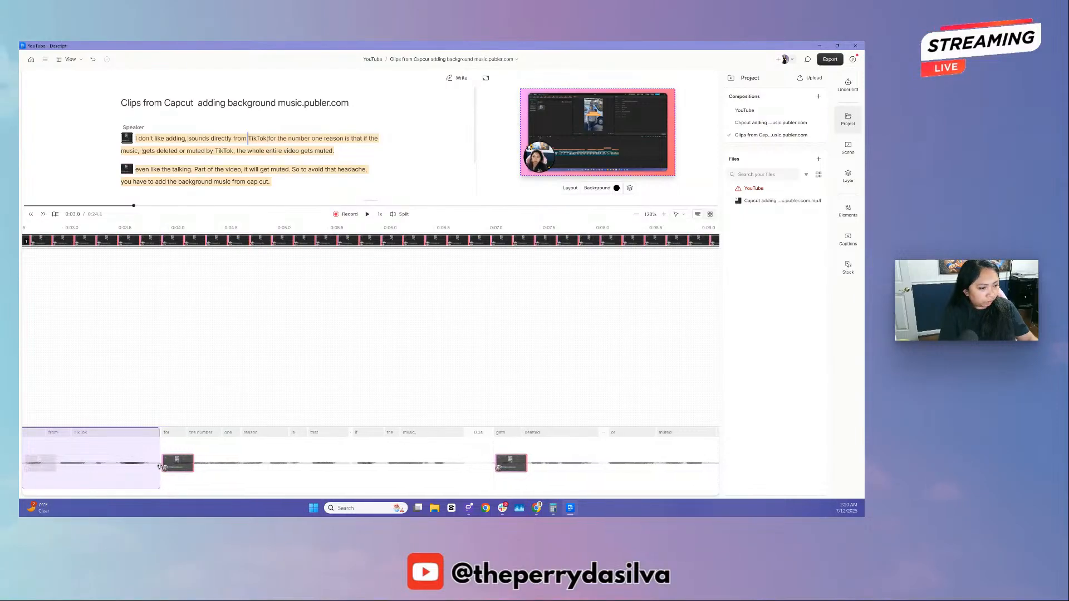
pyautogui.click(132, 405)
pyautogui.press('space')
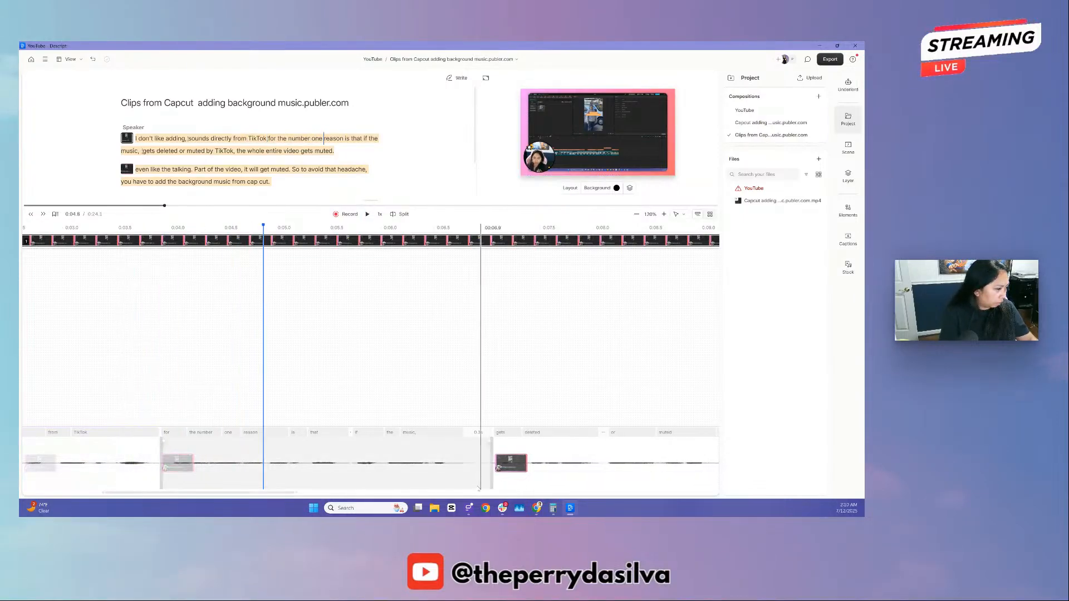
# - Trim the pause after "music" from the end of the "for the number one reason" segment
pyautogui.click(471, 474)
pyautogui.moveTo(492, 475); pyautogui.dragTo(469, 476)
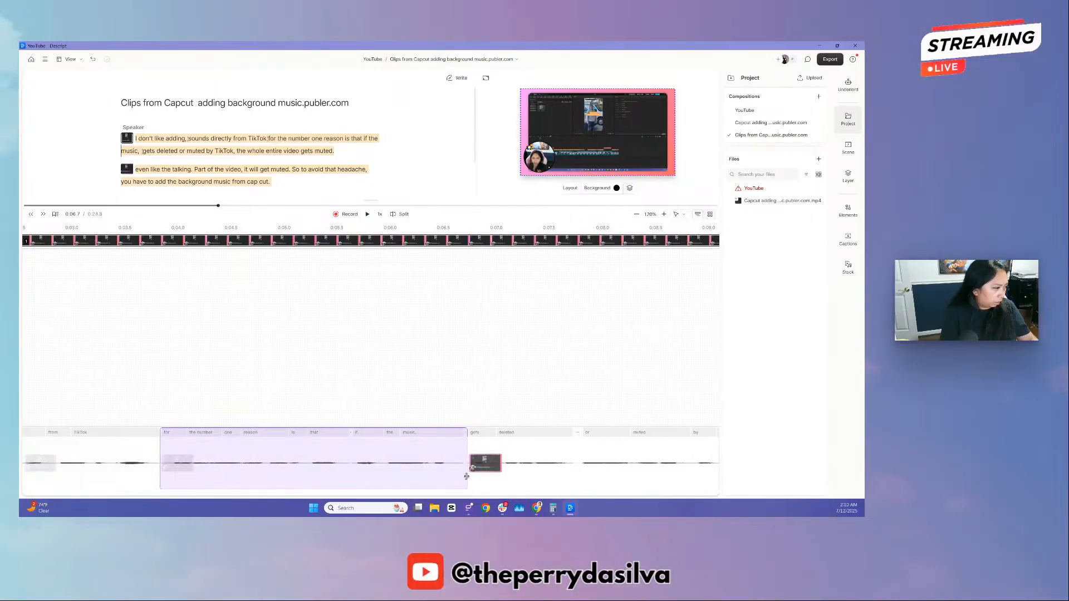
pyautogui.click(443, 390)
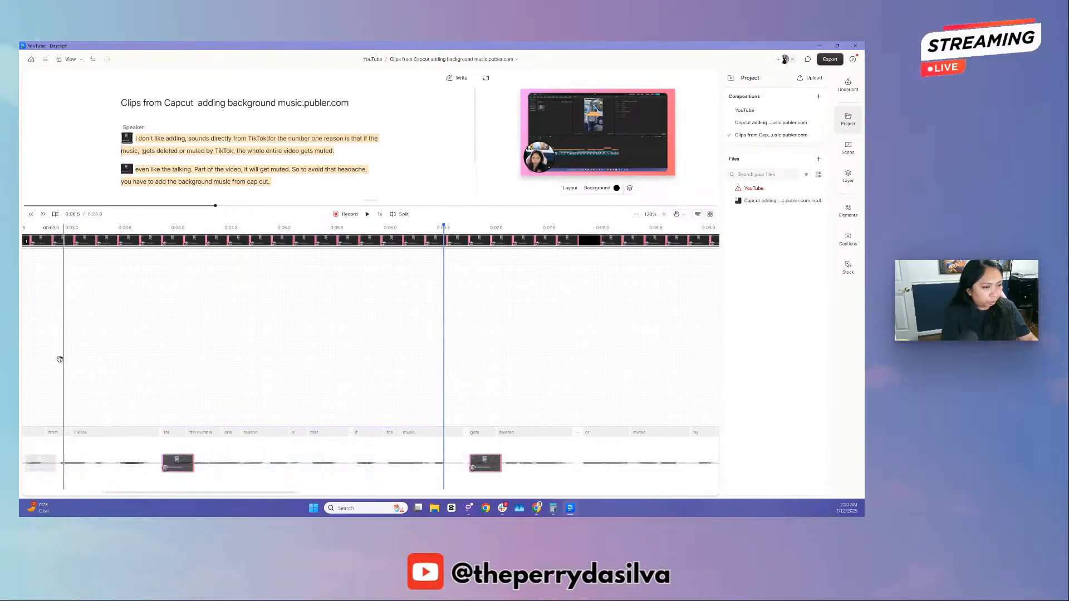
# - Delete the silent gaps before and after the final "muted" of the first paragraph and the gap after "even like the talking"
pyautogui.hscroll(-6, 386, 339)
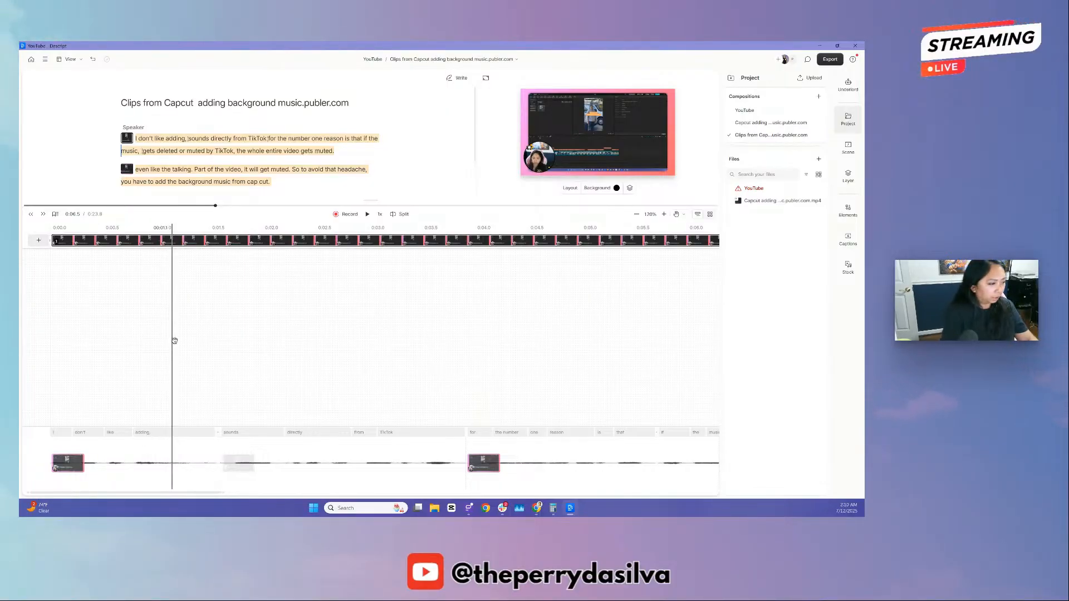
pyautogui.moveTo(644, 346); pyautogui.dragTo(311, 374)
pyautogui.moveTo(556, 370); pyautogui.dragTo(248, 377)
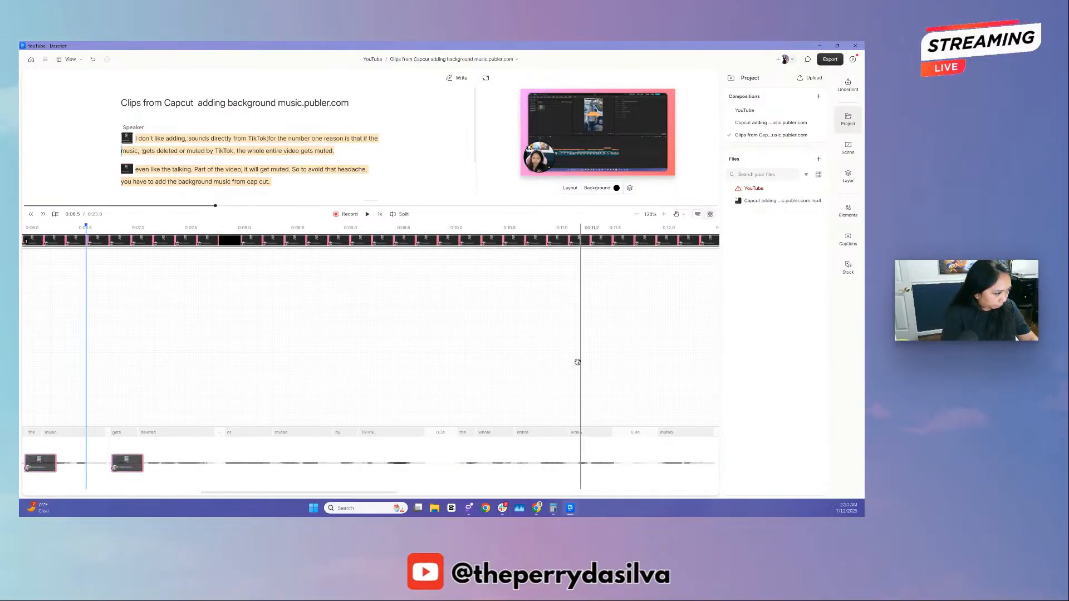
pyautogui.moveTo(577, 362); pyautogui.dragTo(382, 364)
pyautogui.press('v')
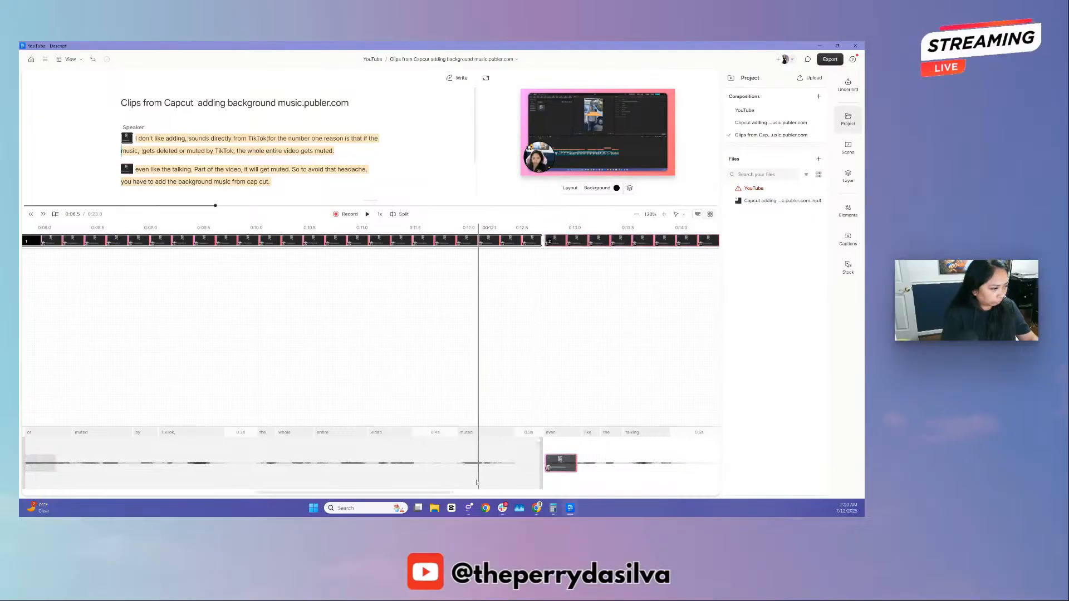
pyautogui.click(432, 437)
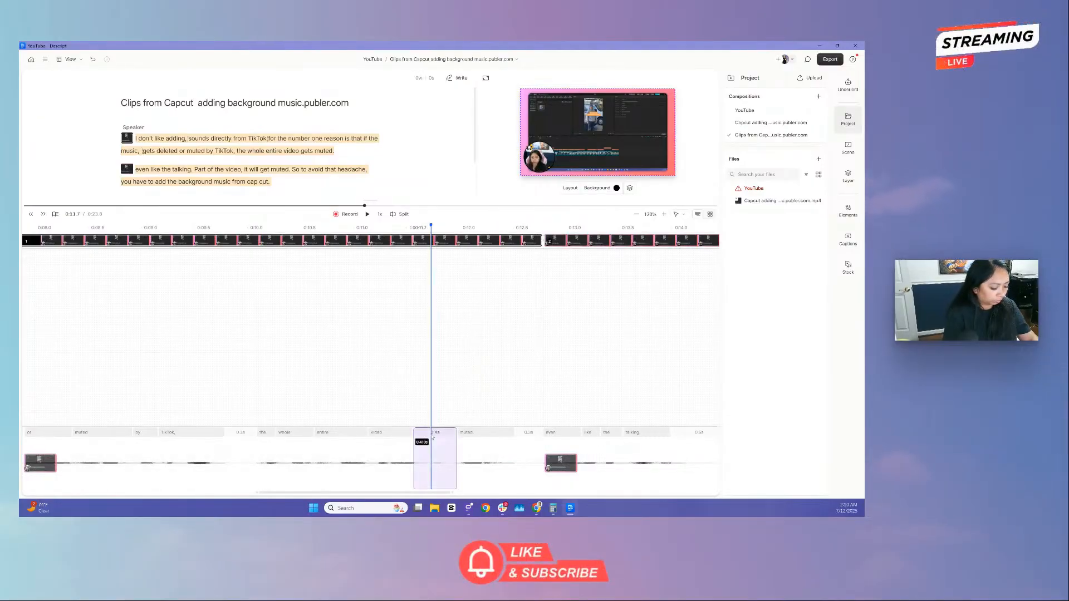
pyautogui.press('Delete')
pyautogui.click(486, 439)
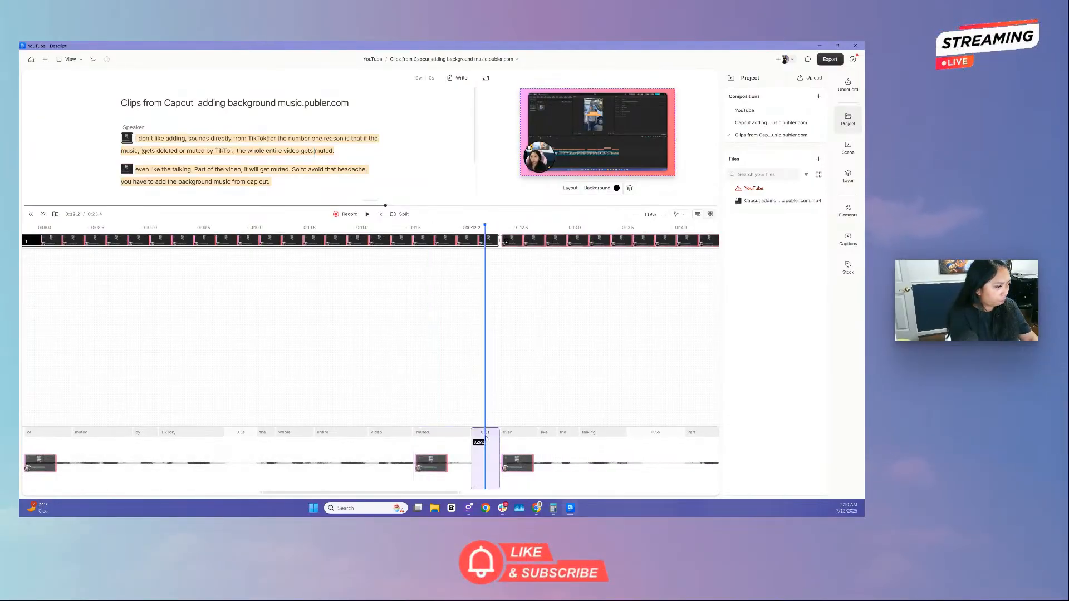
pyautogui.click(621, 438)
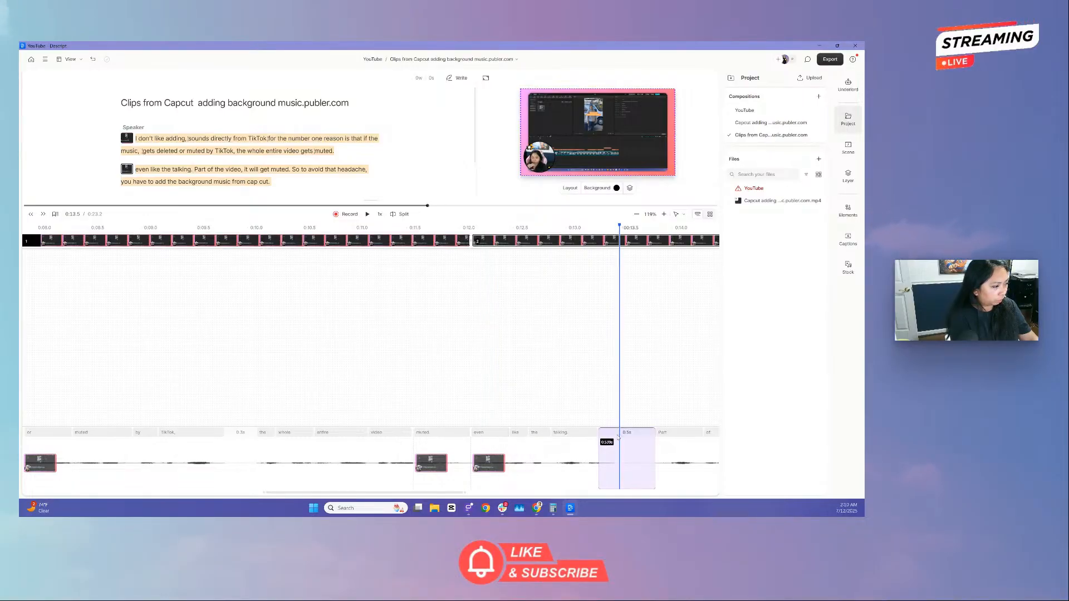
pyautogui.press('Delete')
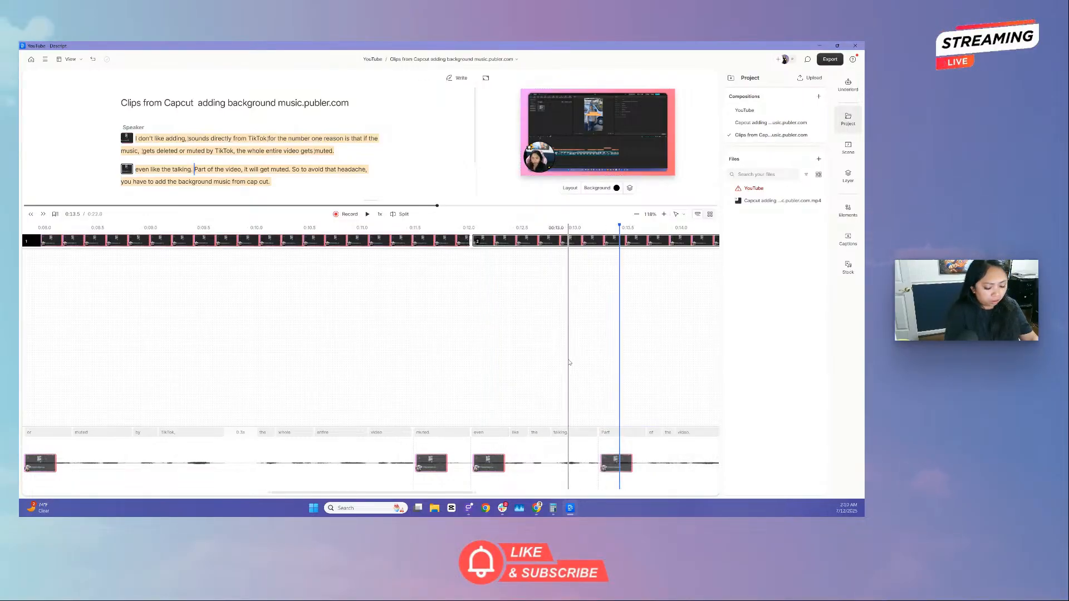
pyautogui.moveTo(570, 361); pyautogui.dragTo(257, 359)
pyautogui.moveTo(624, 355); pyautogui.dragTo(396, 360)
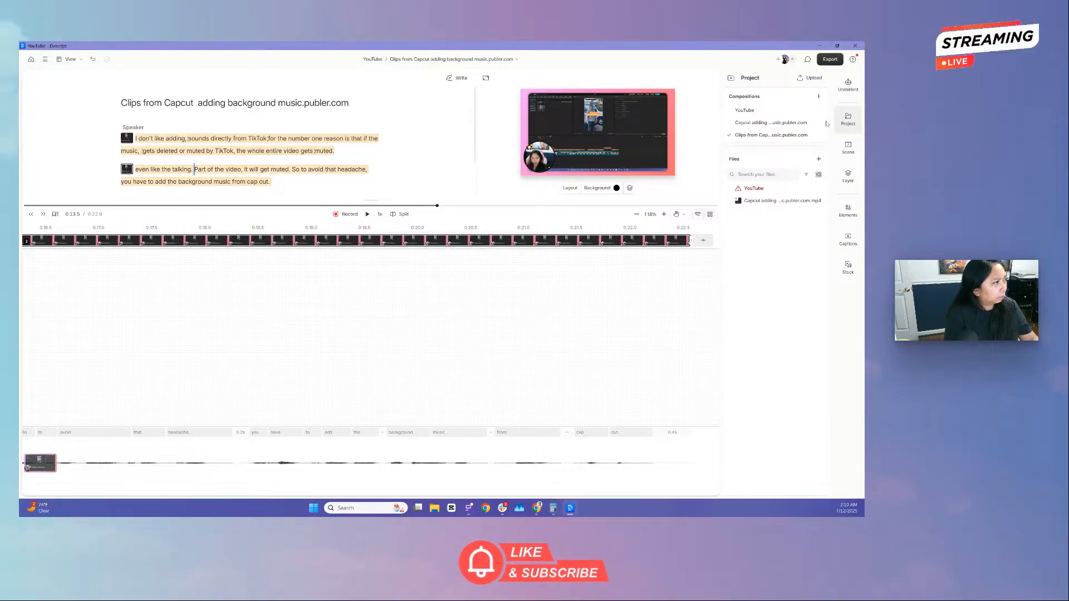
pyautogui.click(848, 97)
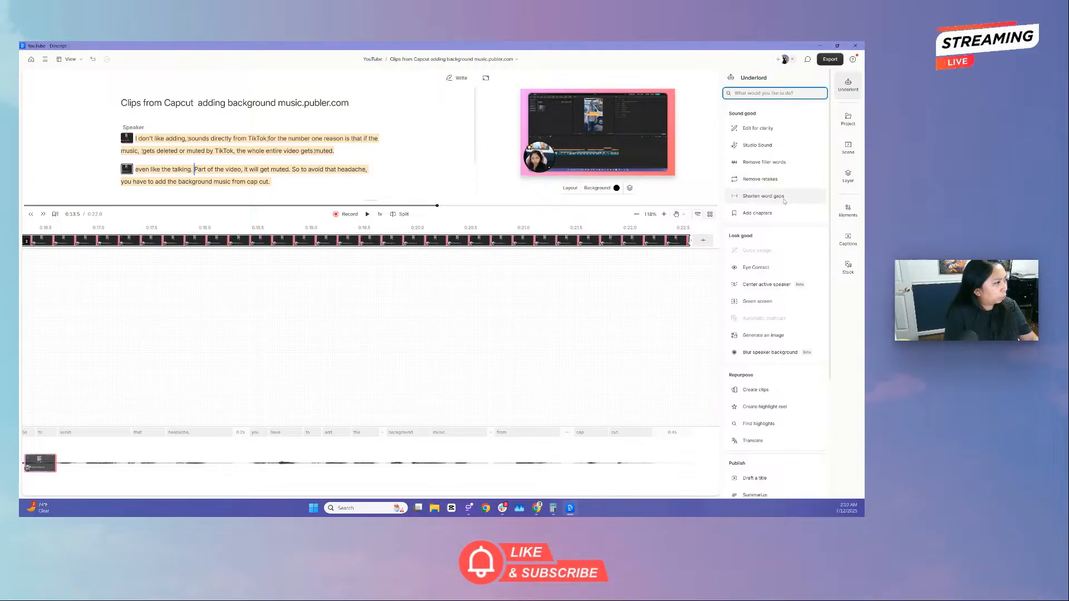
pyautogui.click(785, 196)
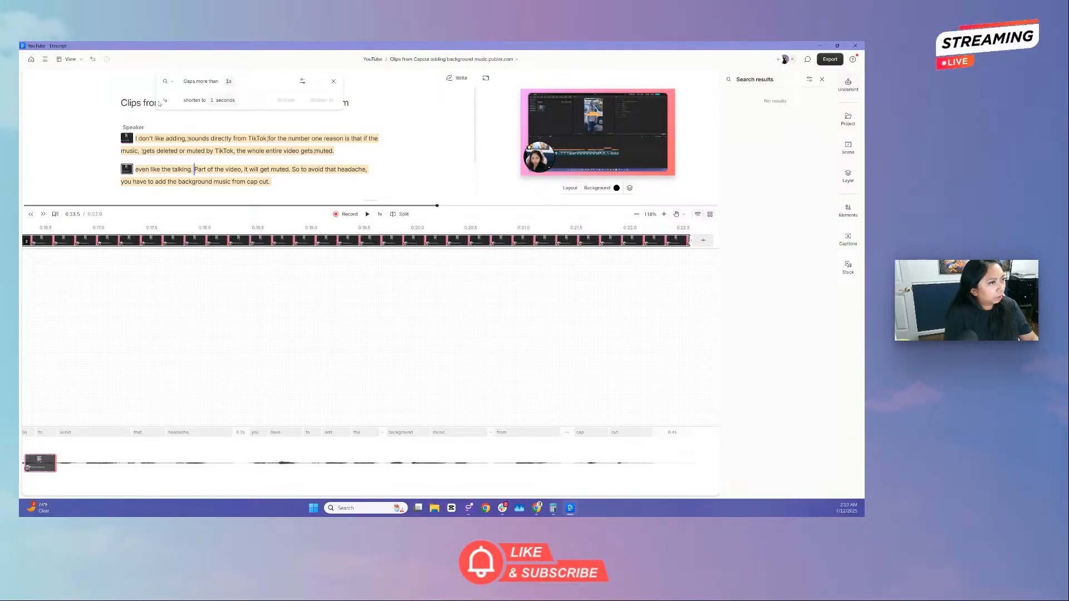
pyautogui.click(332, 81)
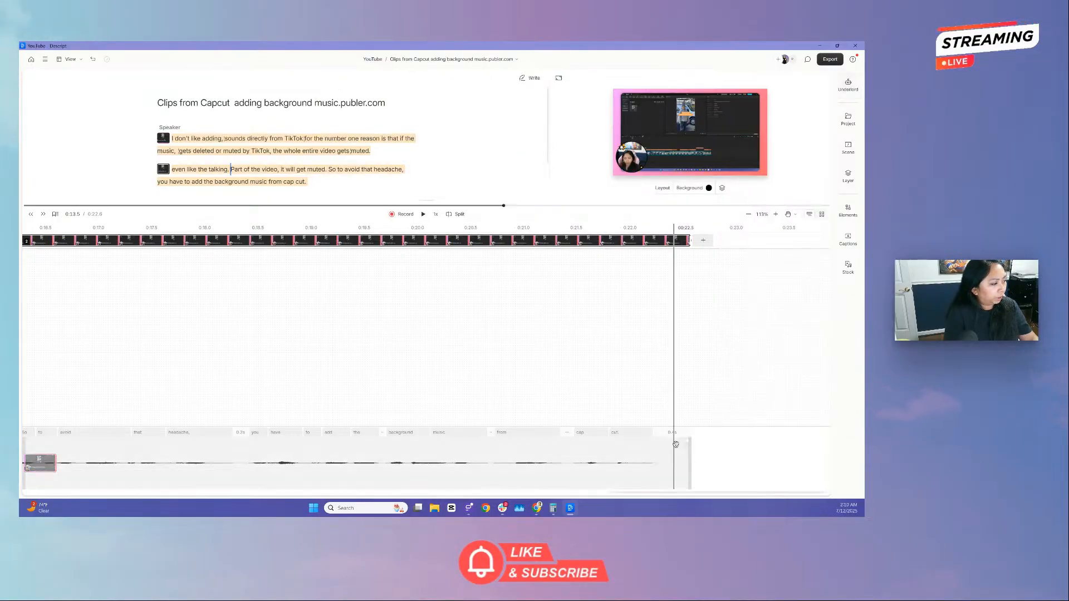
# - Delete the silent gap after the closing "cut." of the composition and play it back from the first paragraph's second line
pyautogui.click(675, 447)
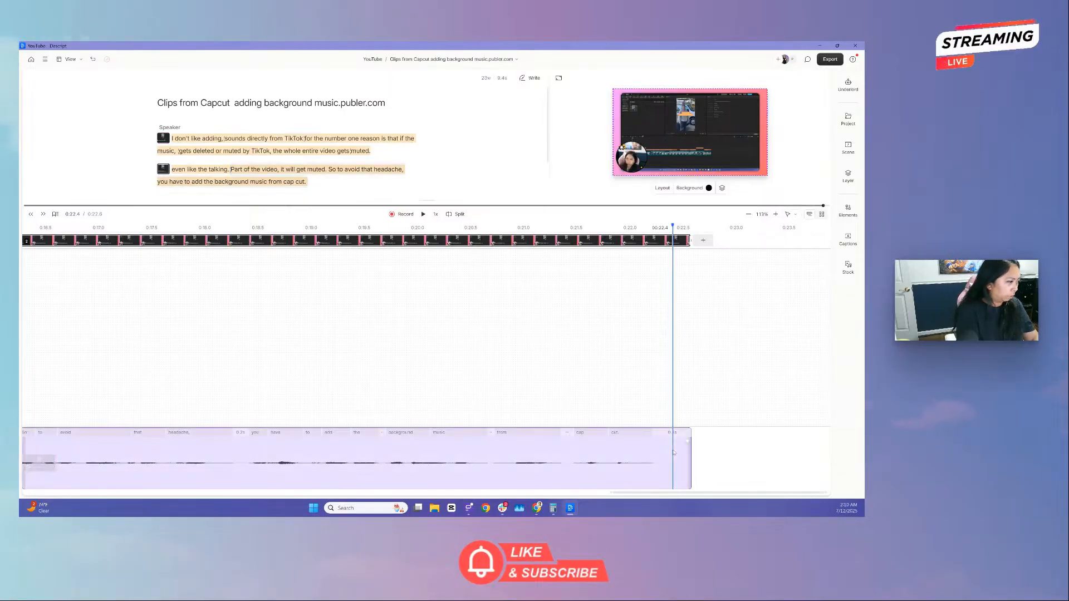
pyautogui.click(668, 436)
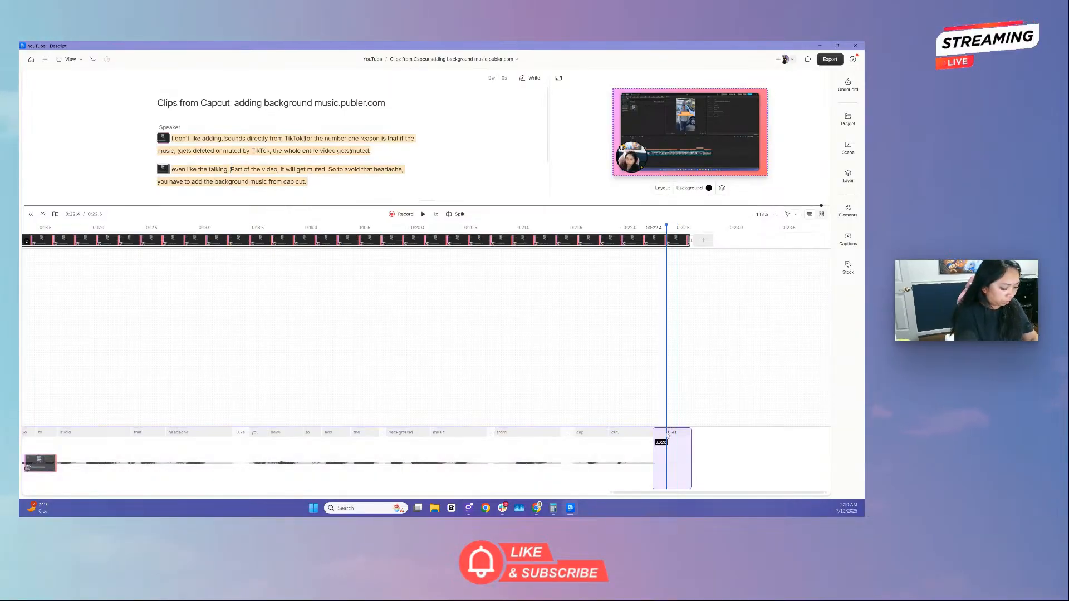
pyautogui.press('Delete')
pyautogui.click(569, 400)
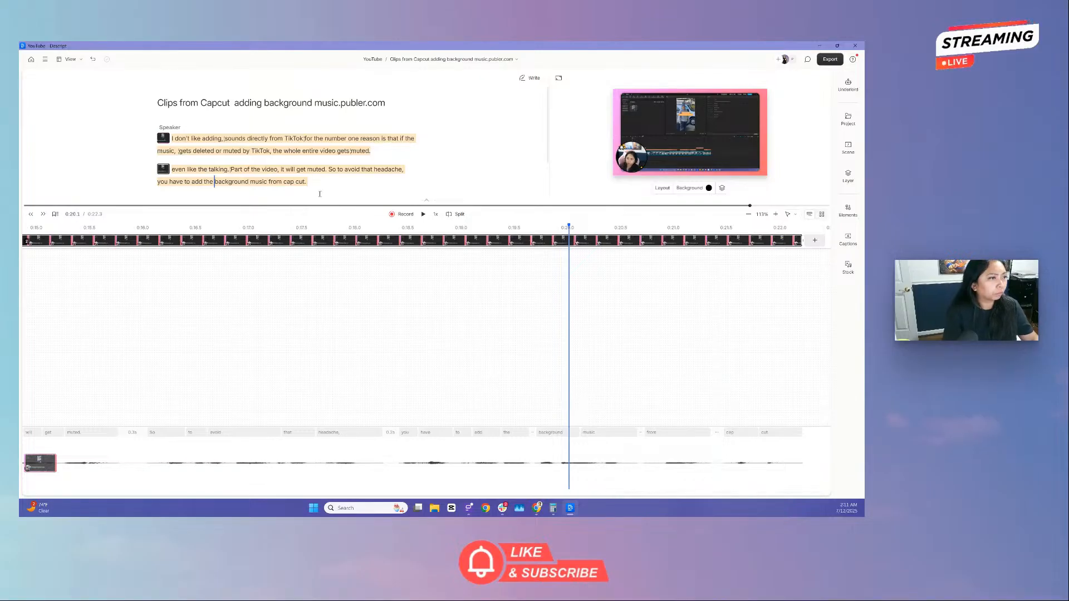
pyautogui.click(274, 152)
pyautogui.press('space')
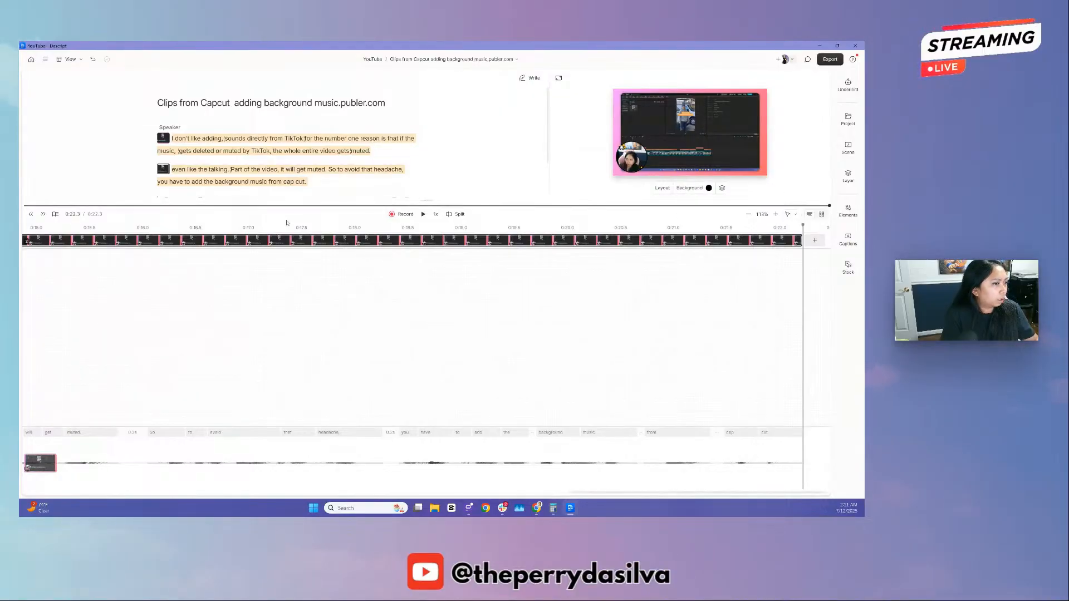
# - Enlarge the video preview over the timeline and script, and switch the composition to the Portrait 9:16 format
pyautogui.moveTo(207, 206); pyautogui.dragTo(158, 353)
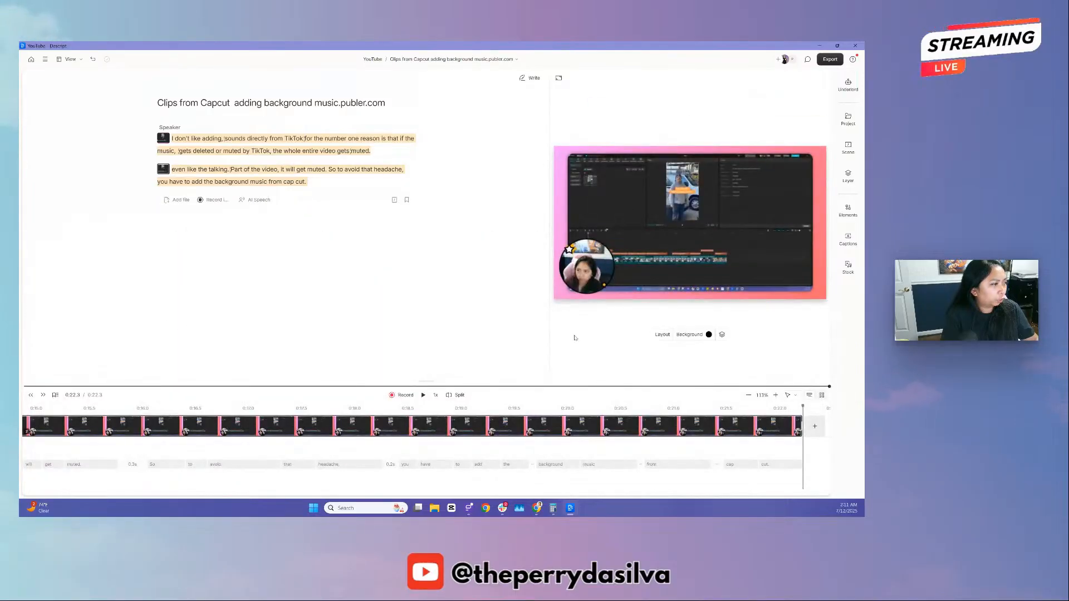
pyautogui.moveTo(549, 333); pyautogui.dragTo(378, 334)
pyautogui.click(387, 78)
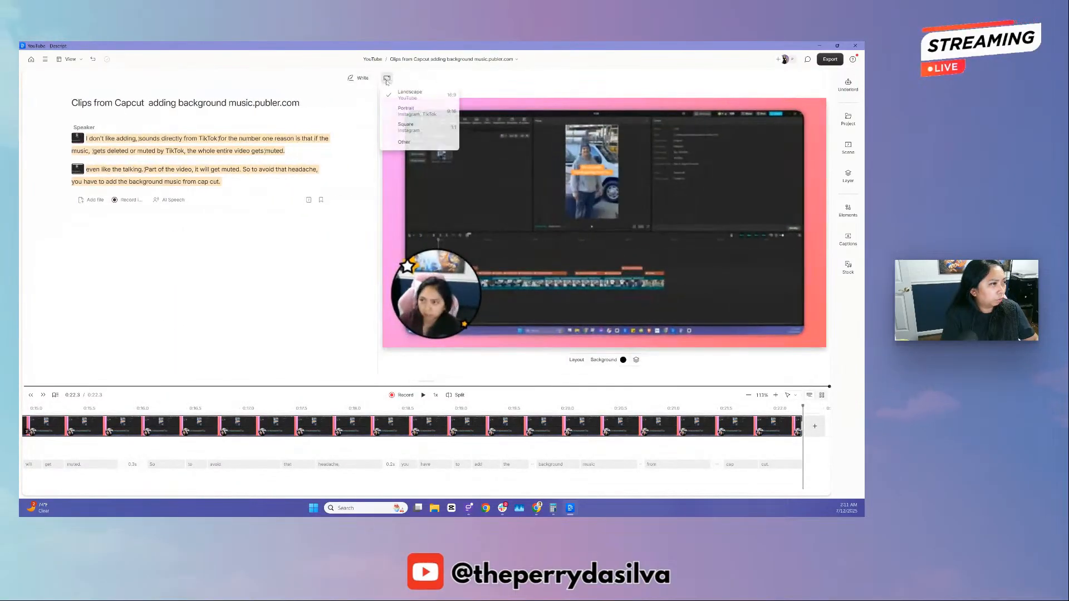
pyautogui.click(418, 111)
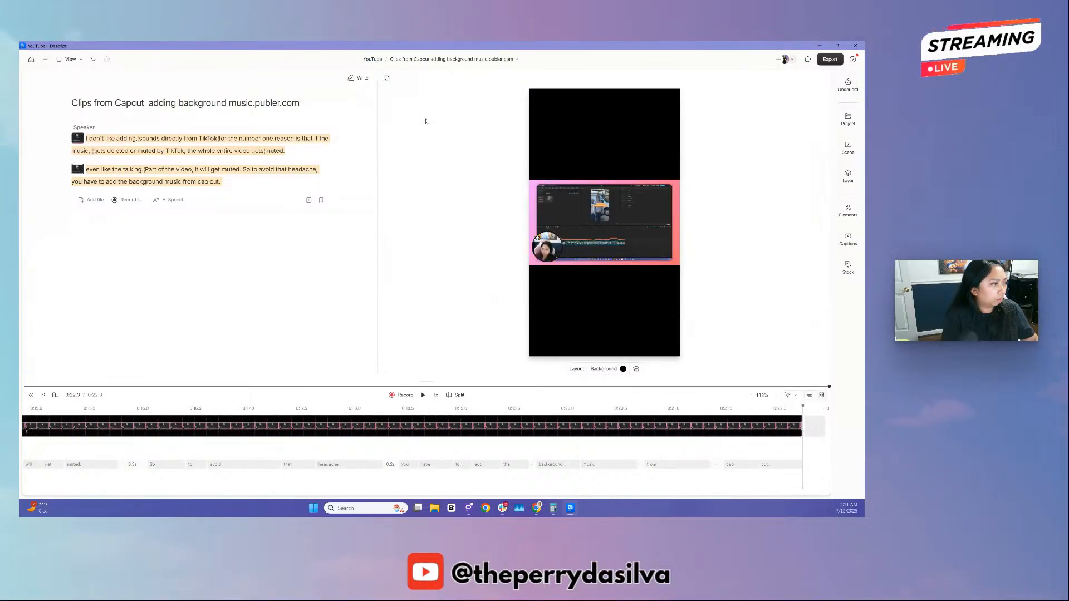
# - Look at the composition's custom video settings and set its format back to Landscape 16:9
pyautogui.click(387, 78)
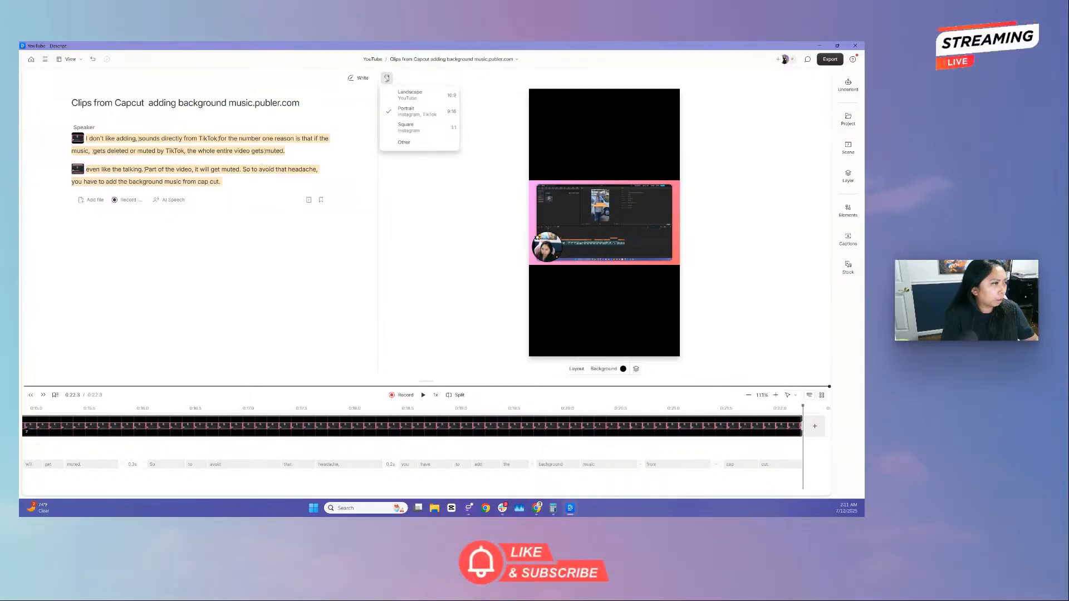
pyautogui.click(403, 143)
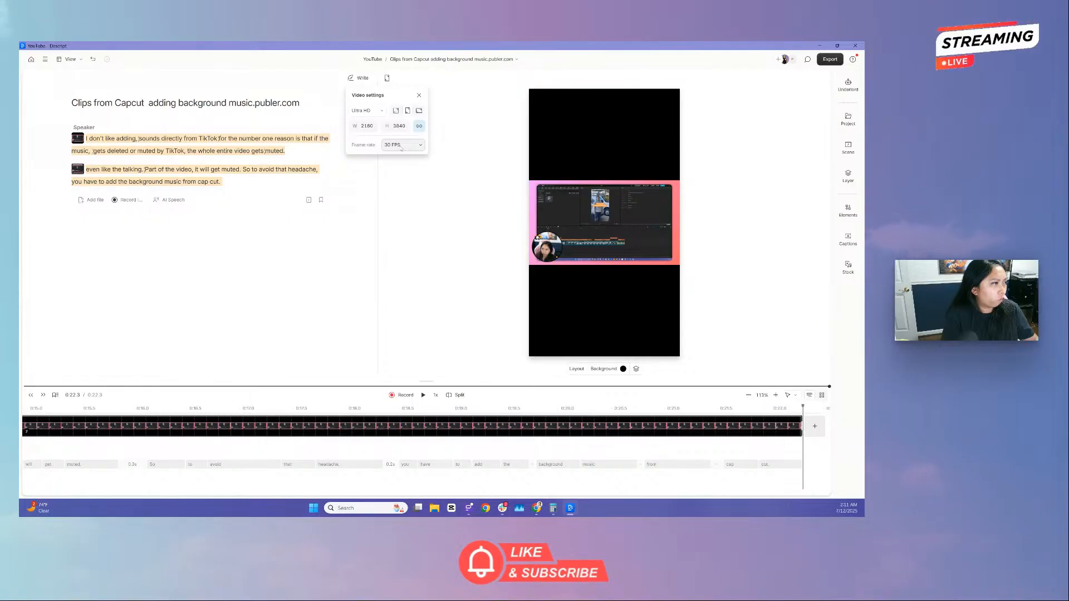
pyautogui.click(417, 95)
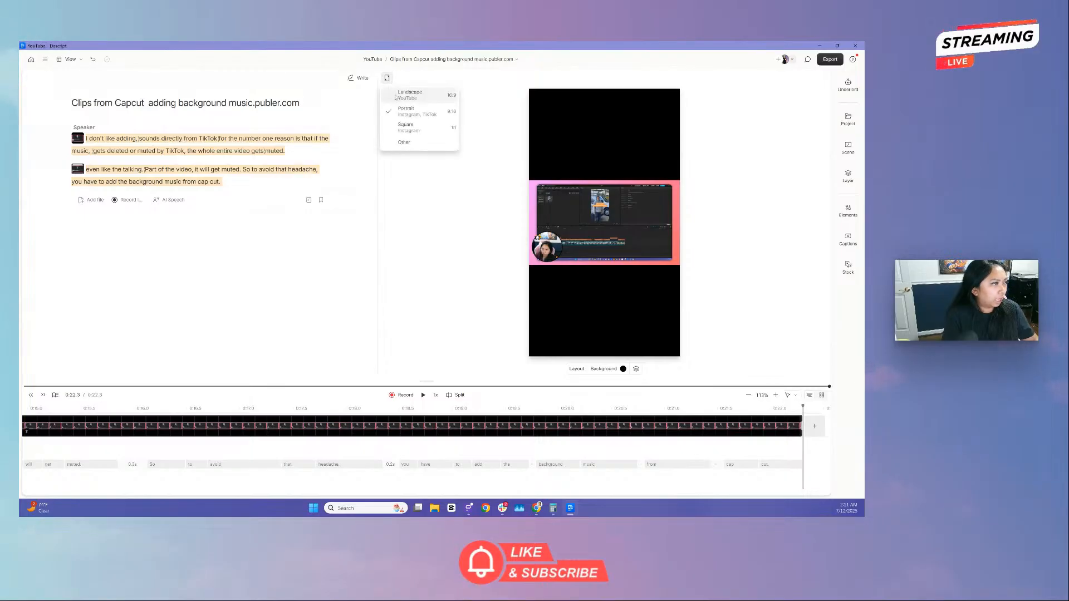
pyautogui.click(395, 96)
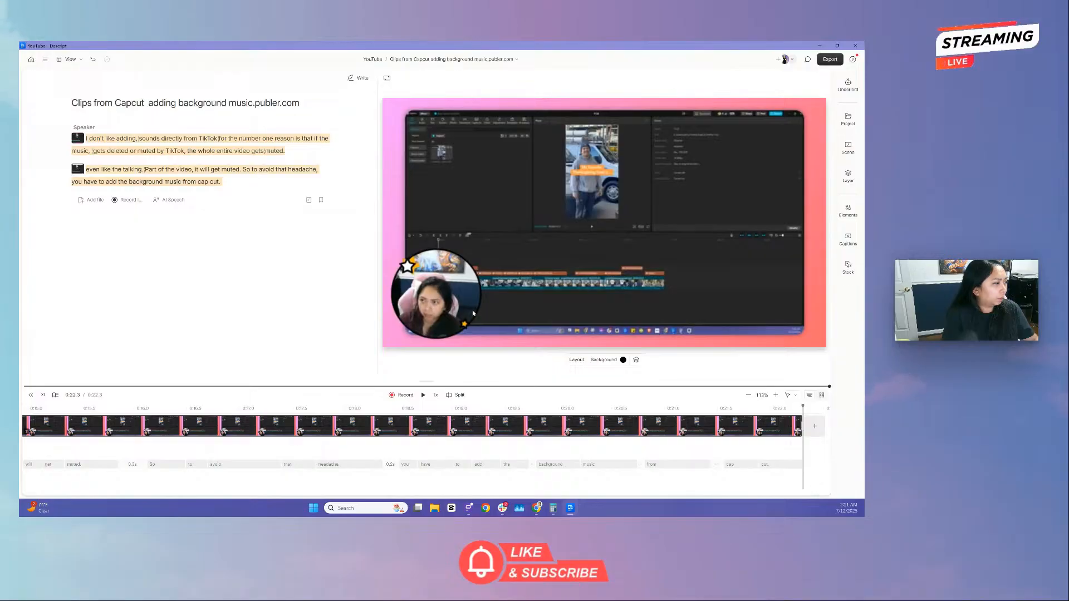
# - Publish the composition as a Descript web link at 1080p with access for anyone with the link
pyautogui.click(829, 59)
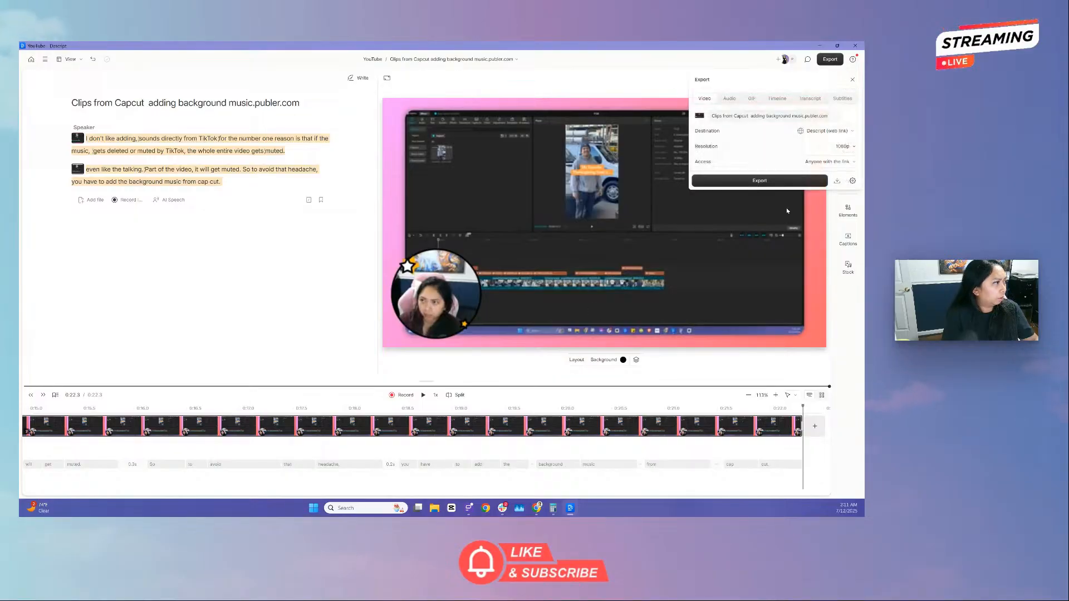
pyautogui.click(734, 180)
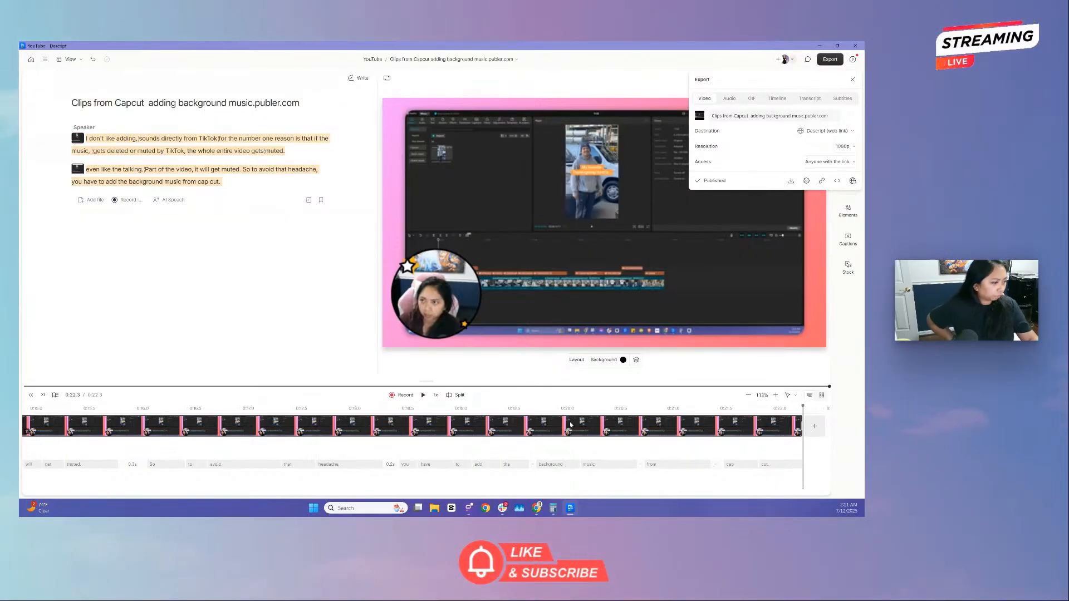
# - Switch to CapCut and open its media import on the Downloads folder to look for the clip, and return to Descript
pyautogui.click(469, 511)
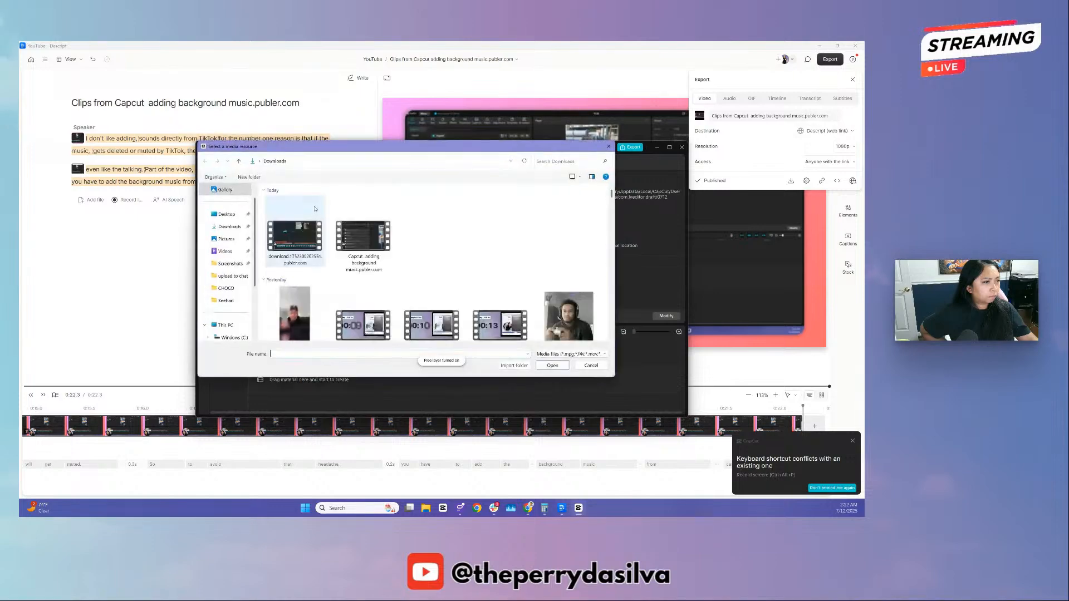
pyautogui.click(309, 238)
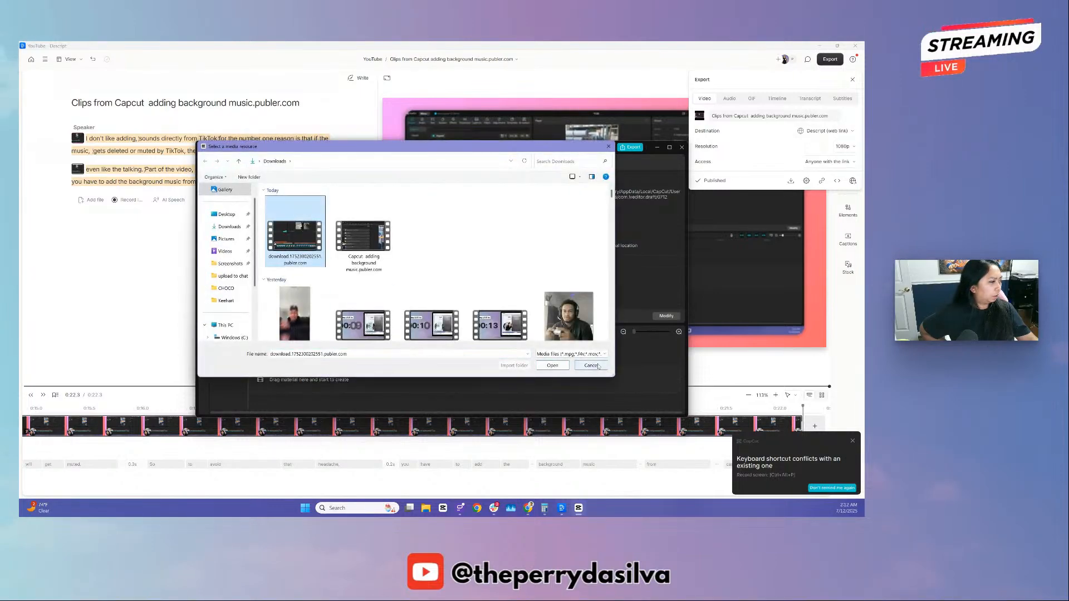
pyautogui.click(591, 365)
pyautogui.click(346, 263)
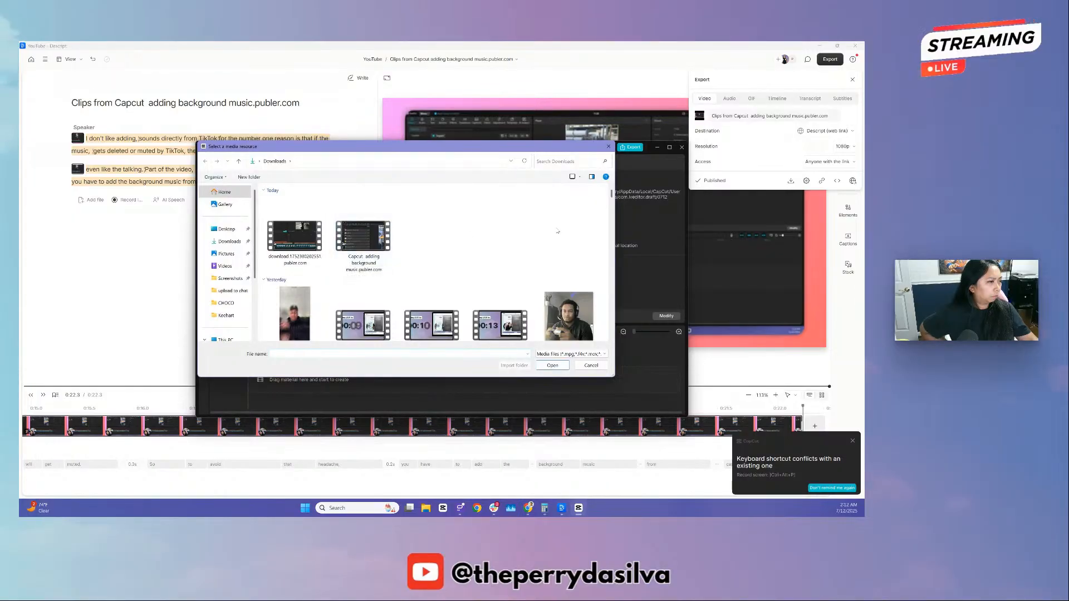
pyautogui.click(656, 48)
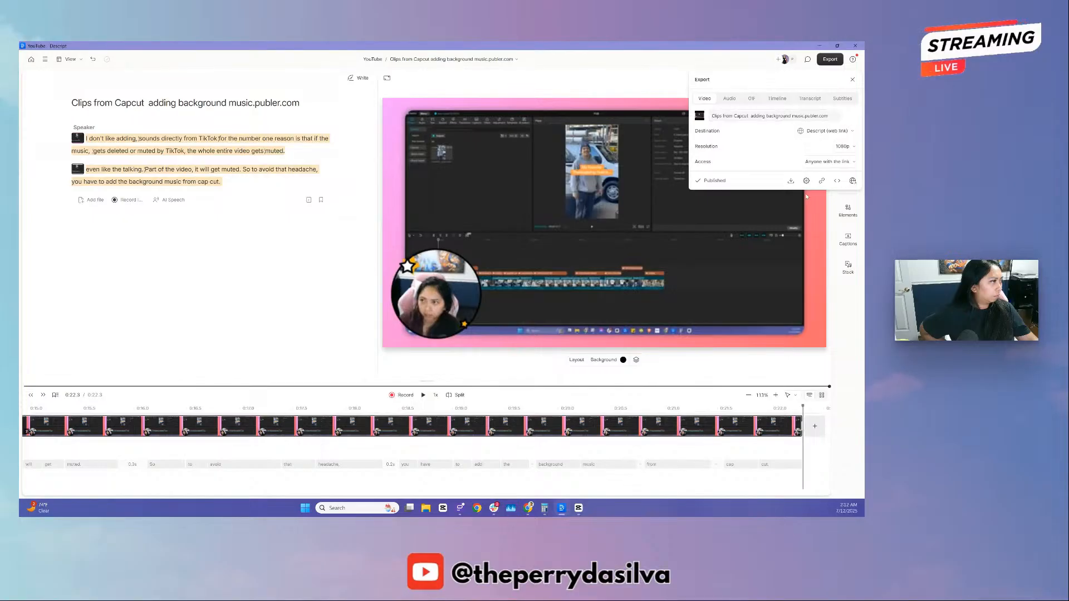
# - Export the current composition locally as a 1080p, high-quality MP4 into the Downloads folder under the suggested name
pyautogui.click(825, 131)
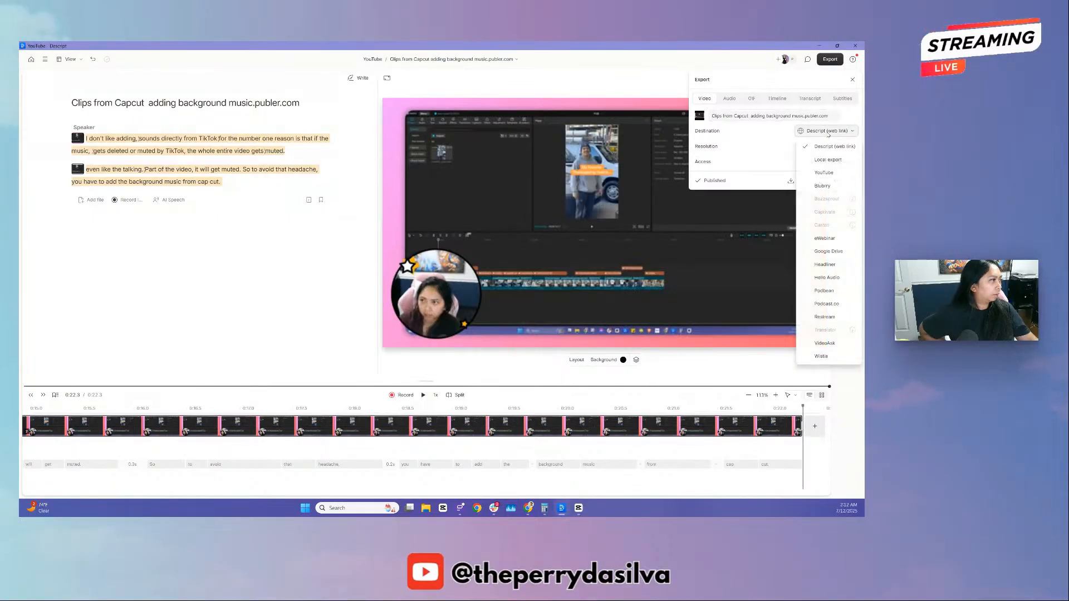
pyautogui.click(828, 160)
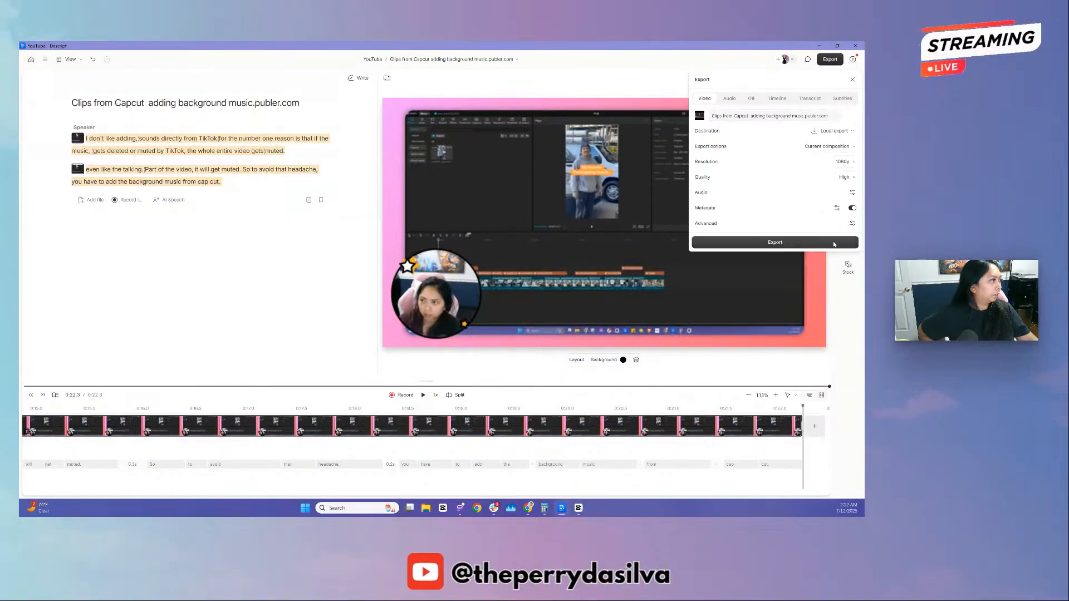
pyautogui.click(834, 242)
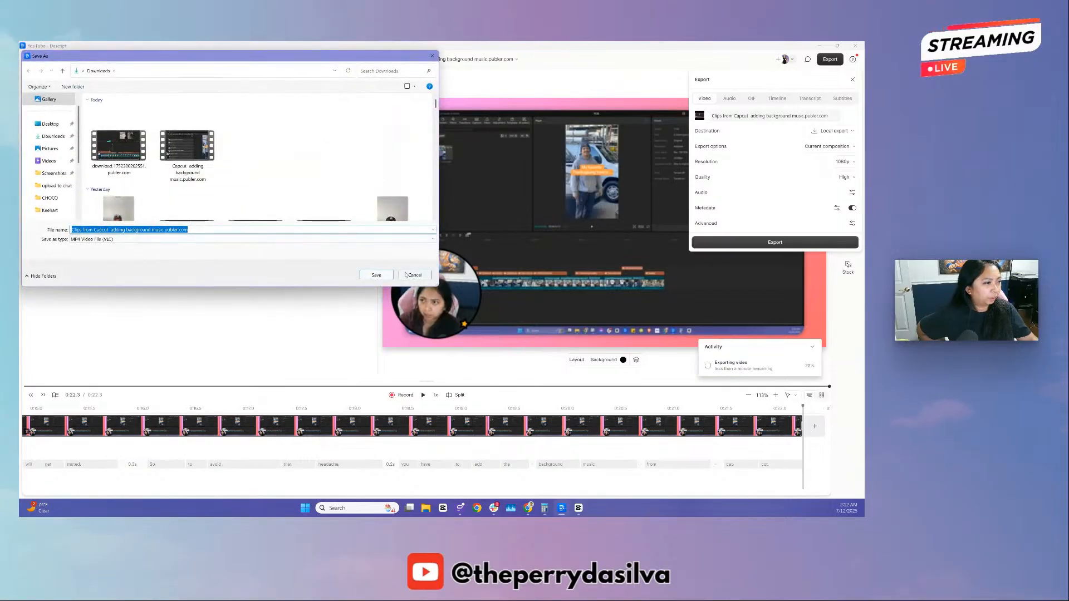
pyautogui.click(376, 275)
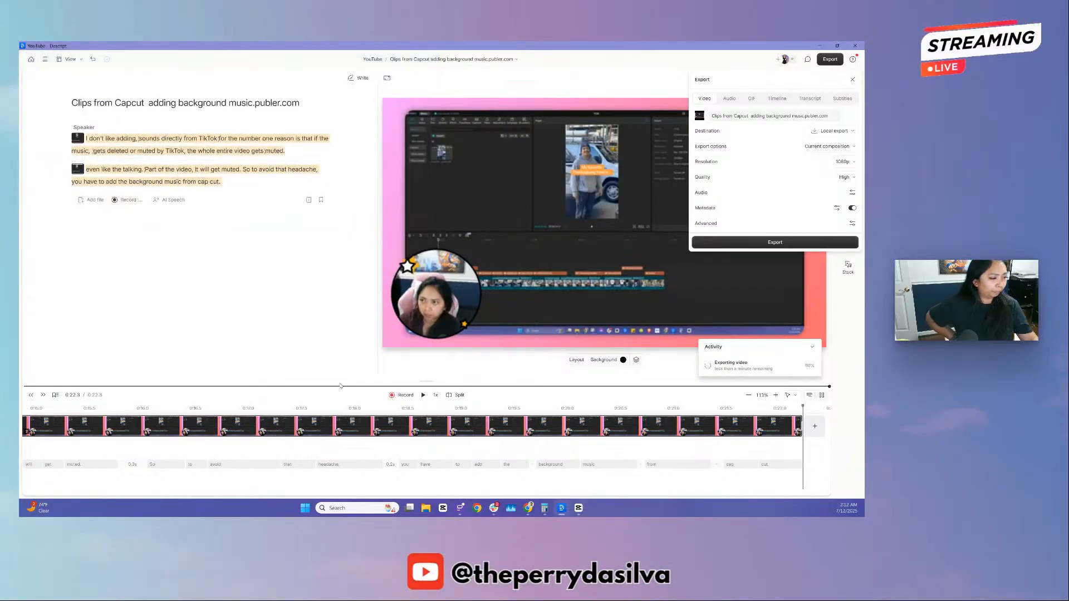
# - Switch to CapCut, import "Clips from Capcut adding background music.publer.com" from Downloads, and maximize the editor window
pyautogui.click(579, 508)
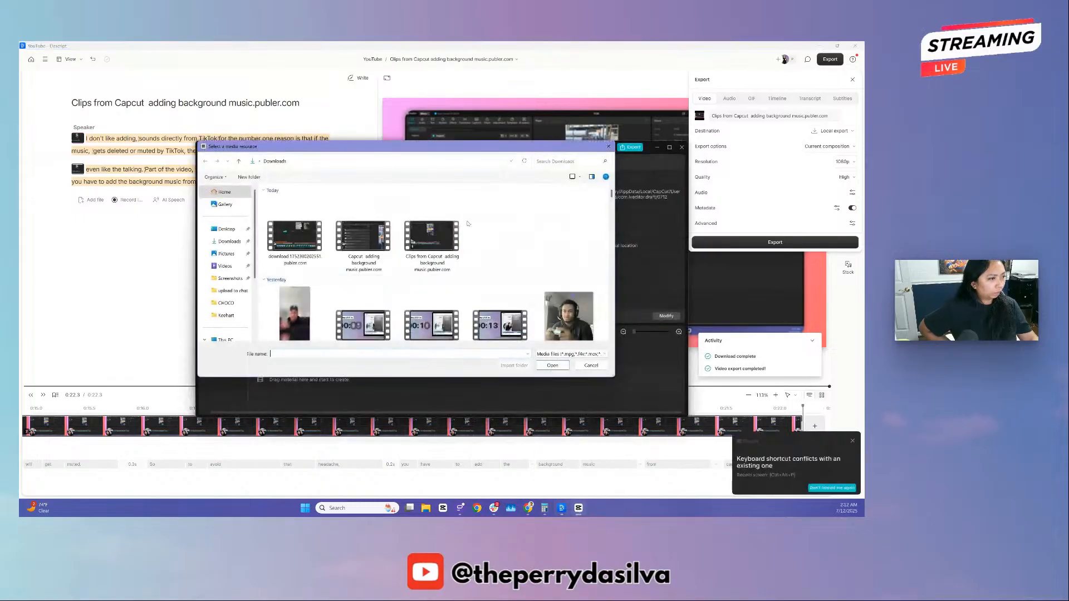
pyautogui.doubleClick(432, 236)
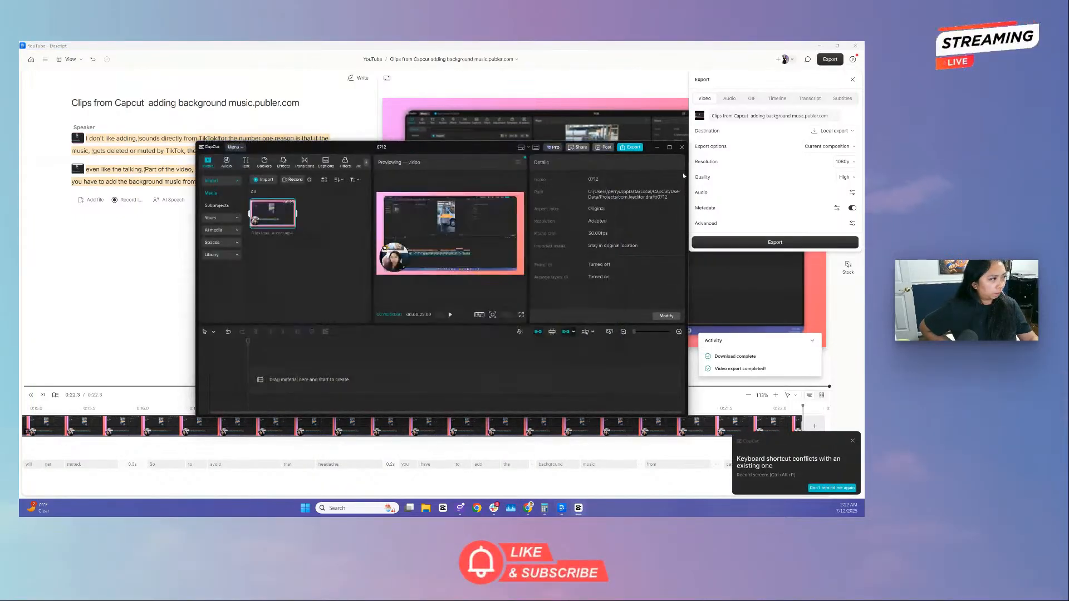
pyautogui.click(669, 146)
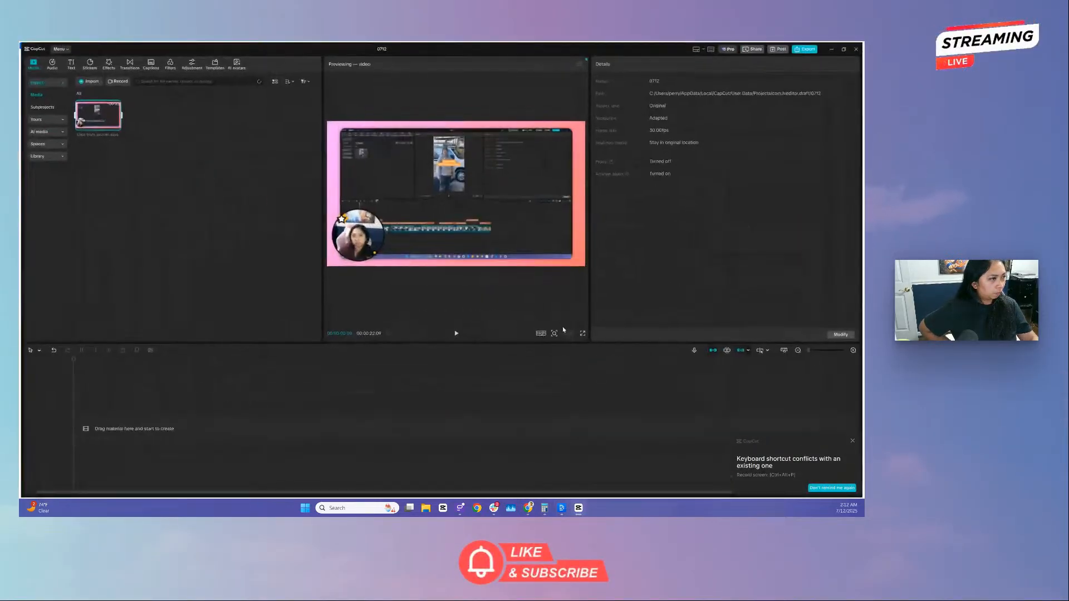
# - Add the imported clip to the start of the timeline and set the project's aspect ratio to 9:16
pyautogui.click(114, 123)
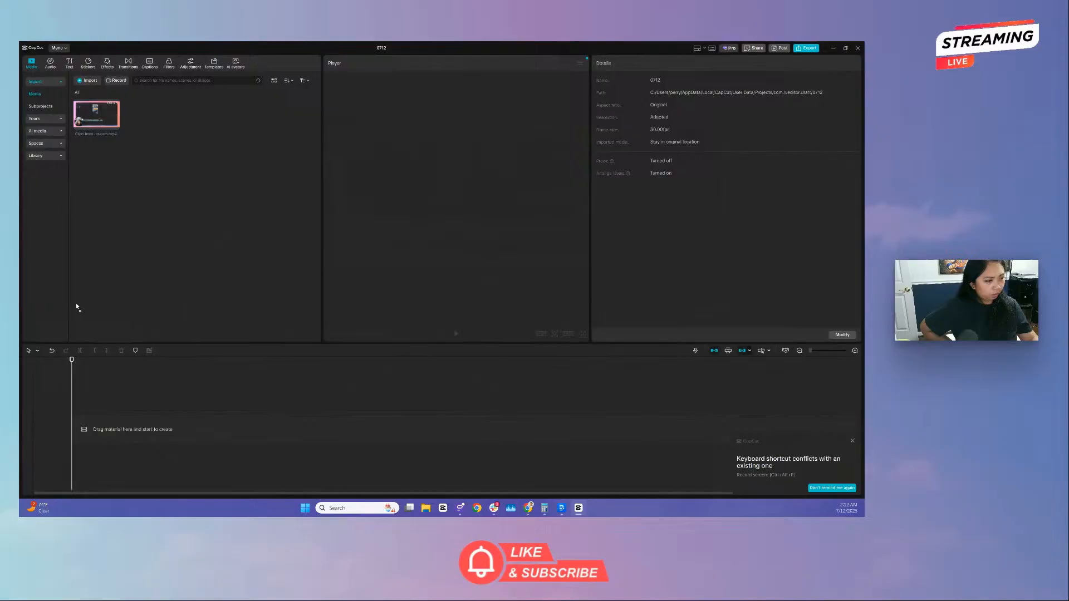
pyautogui.click(567, 334)
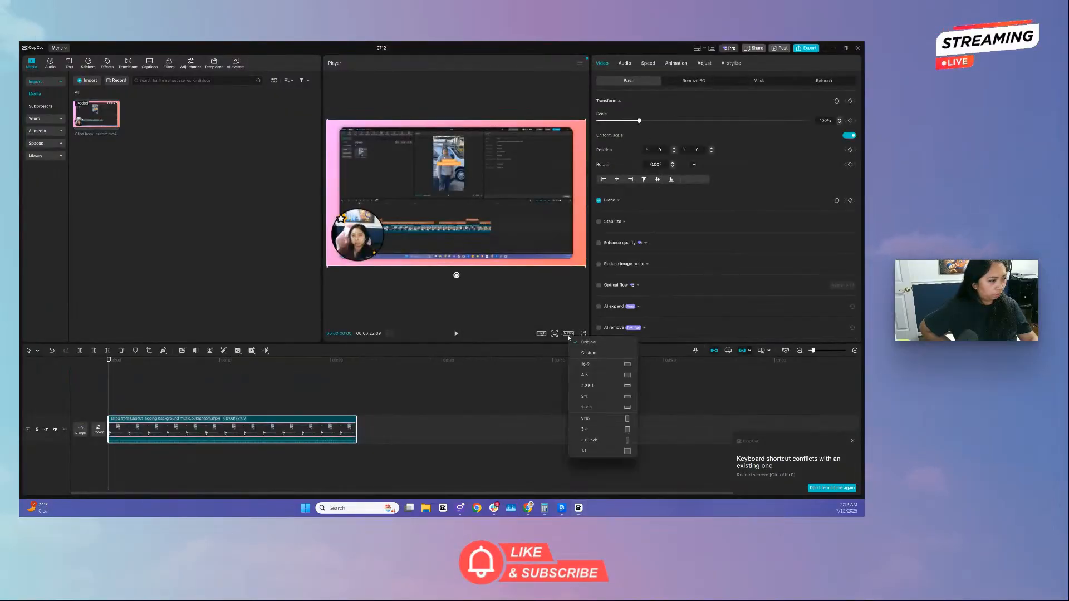
pyautogui.click(603, 418)
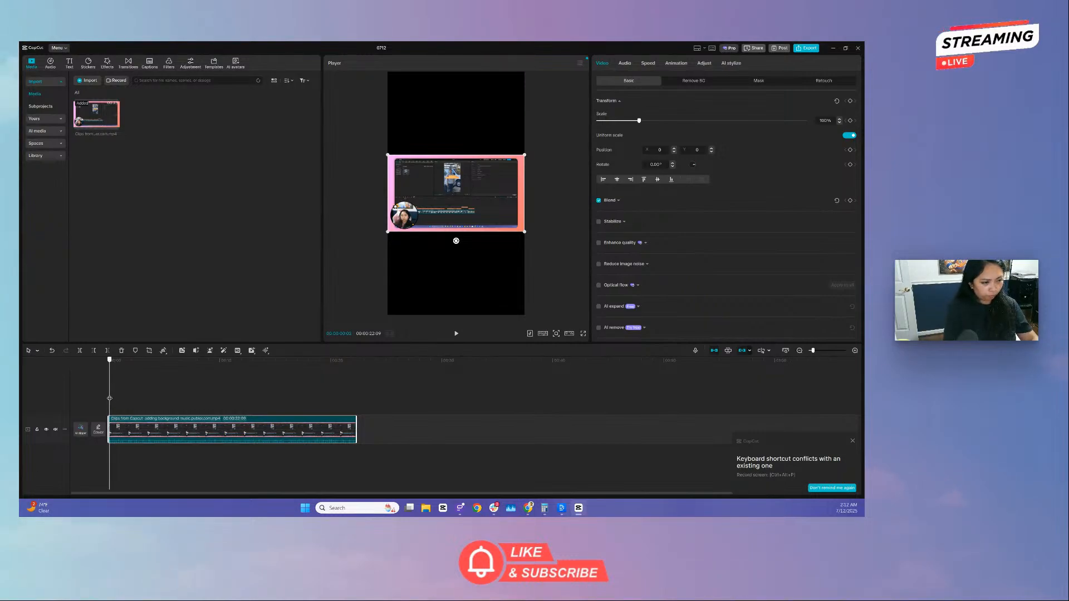
# - Stack two copies of the clip on tracks above the original at the timeline start, and select the bottom clip
pyautogui.hotkey('ctrl', 'c')
pyautogui.hotkey('ctrl', 'v')
pyautogui.hotkey('ctrl', 'v')
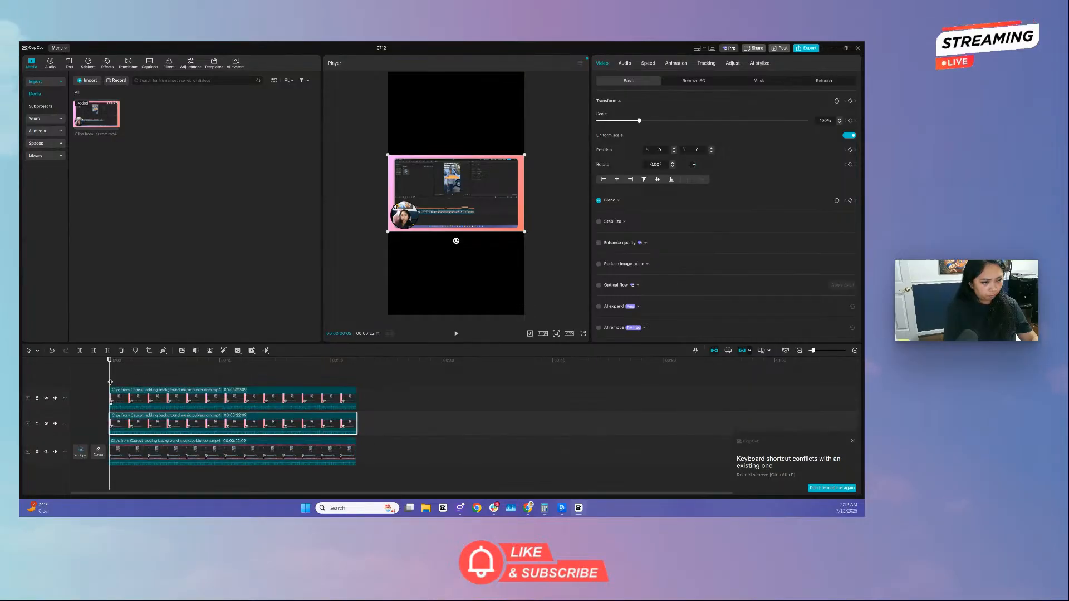
pyautogui.click(115, 383)
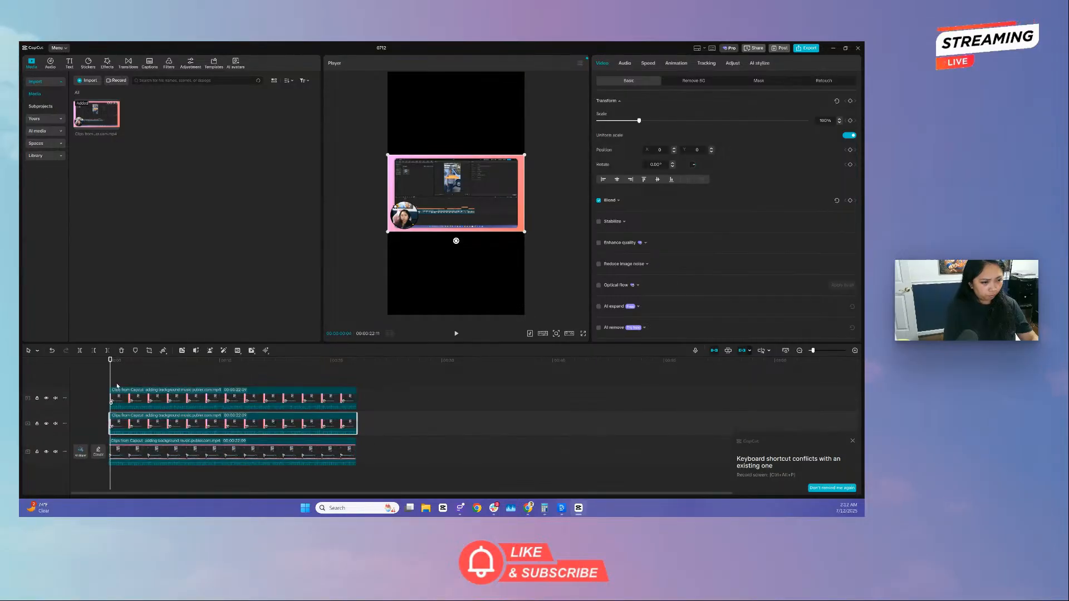
pyautogui.click(147, 456)
pyautogui.click(137, 423)
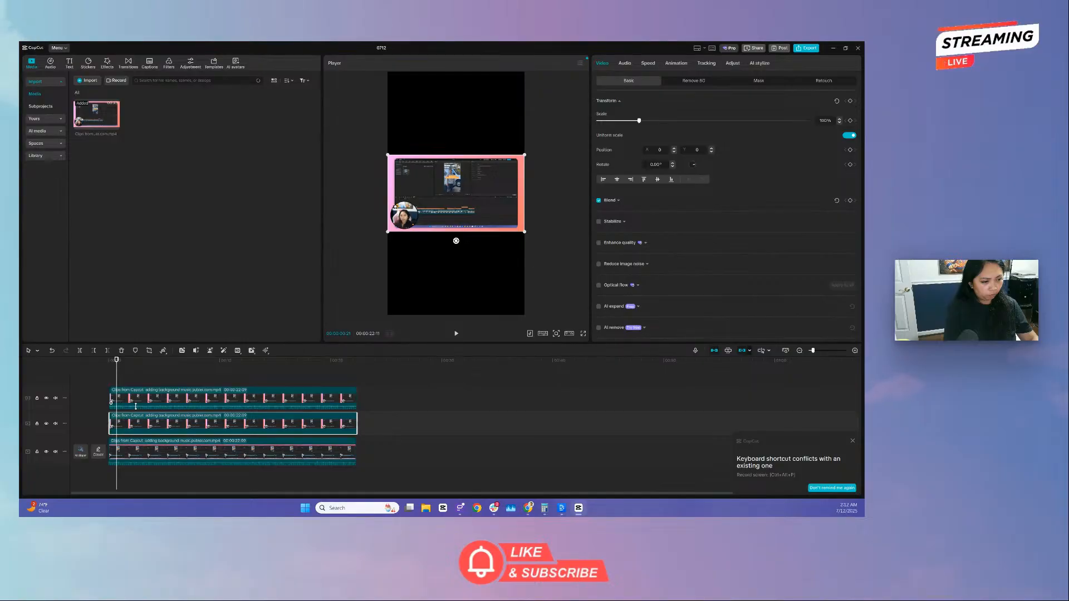
pyautogui.click(126, 457)
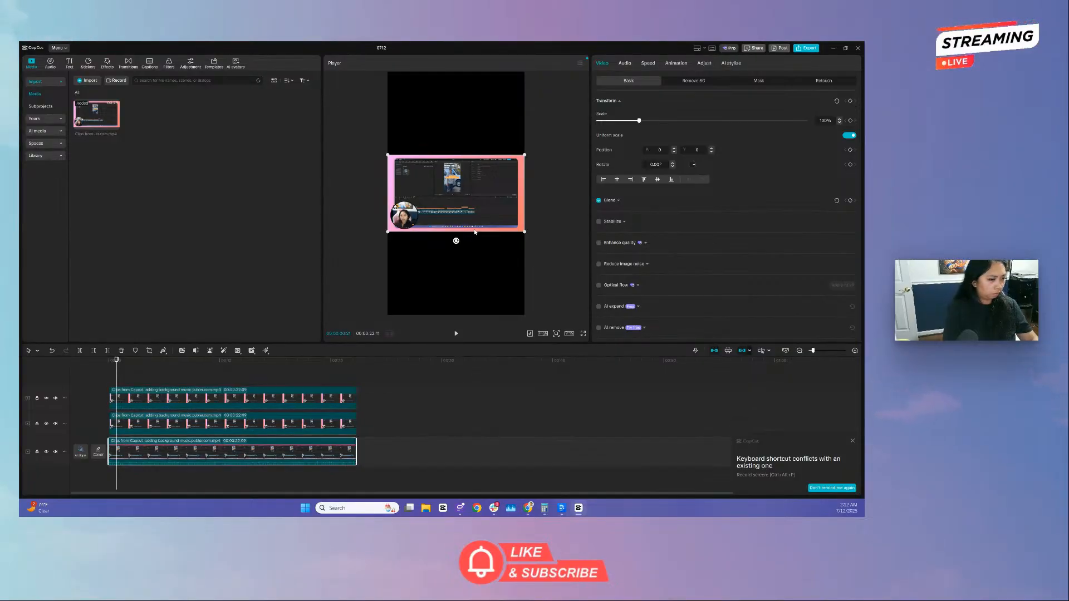
# - Crop the bottom clip down to the circular webcam area in its lower-left corner
pyautogui.click(150, 350)
pyautogui.moveTo(600, 275); pyautogui.dragTo(737, 281)
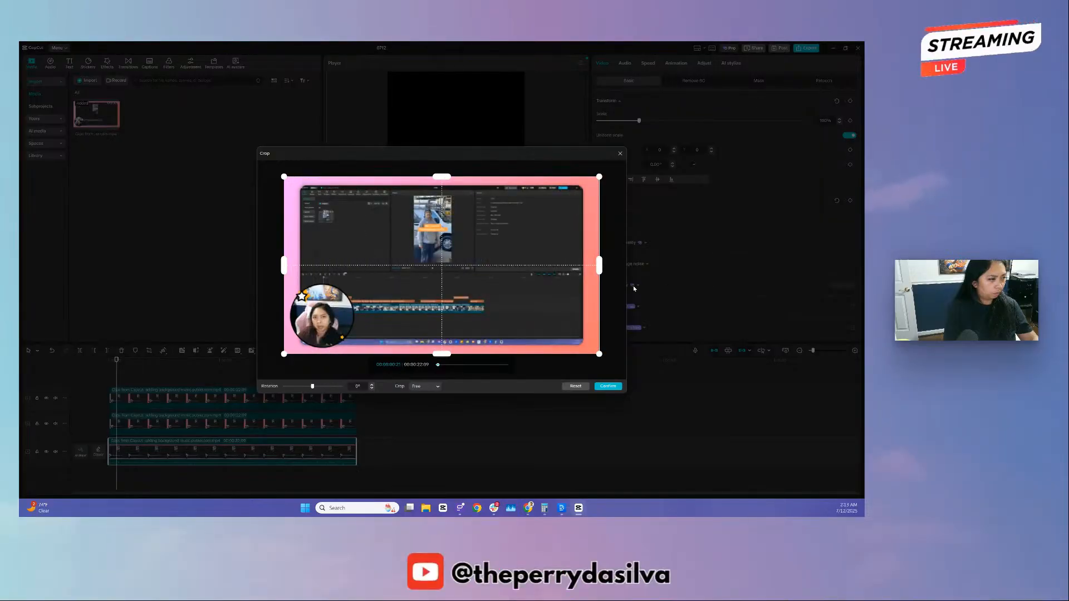
pyautogui.moveTo(440, 181); pyautogui.dragTo(418, 288)
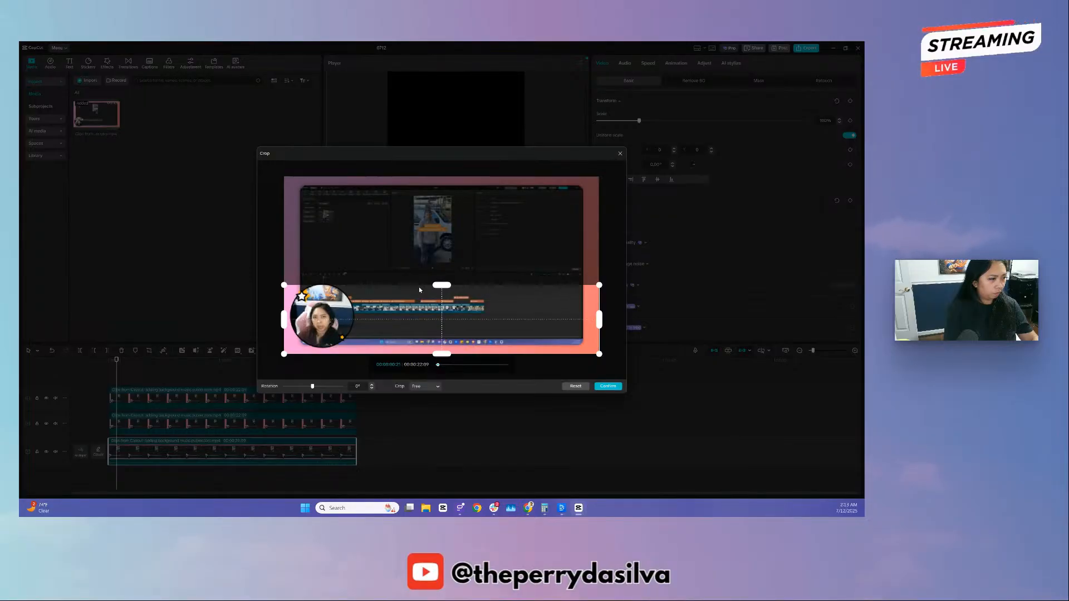
pyautogui.moveTo(599, 319); pyautogui.dragTo(362, 322)
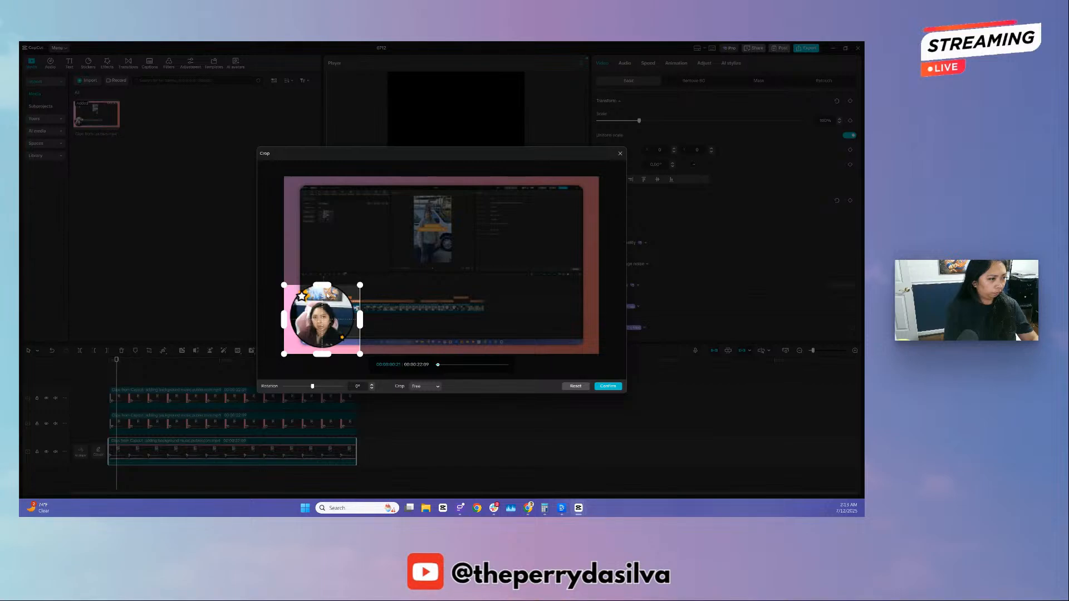
pyautogui.moveTo(323, 314); pyautogui.dragTo(323, 310)
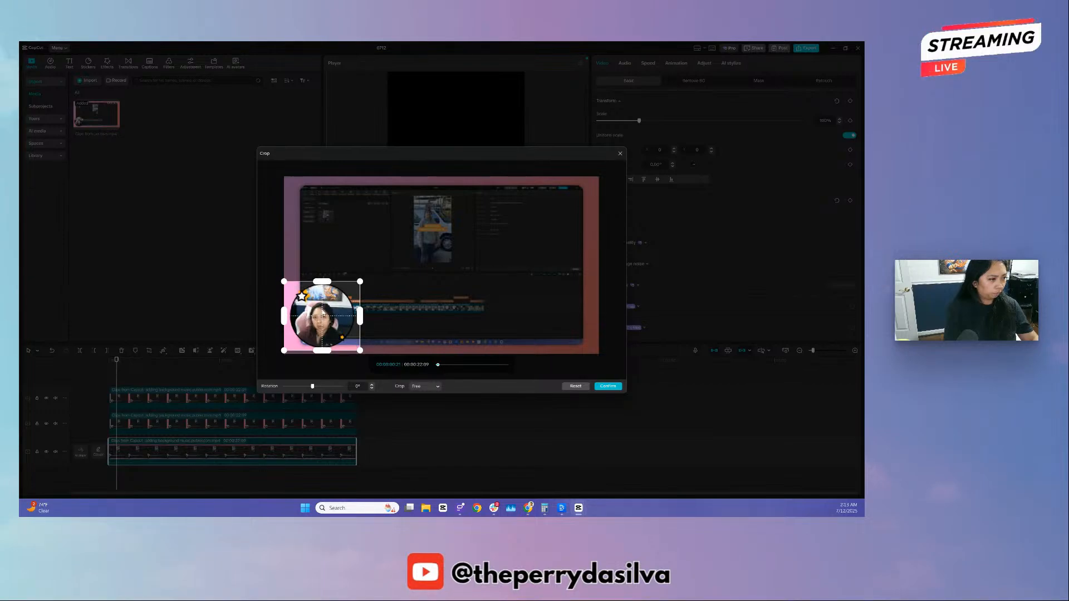
pyautogui.click(607, 386)
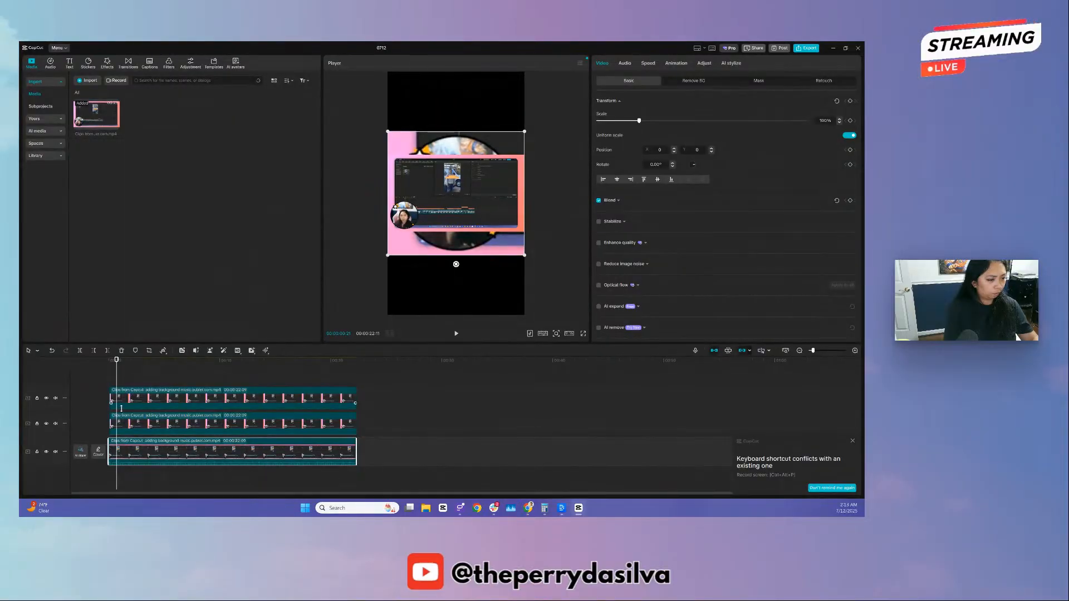
# - Delete the topmost clip copy and select the remaining full-frame copy
pyautogui.click(140, 398)
pyautogui.press('Delete')
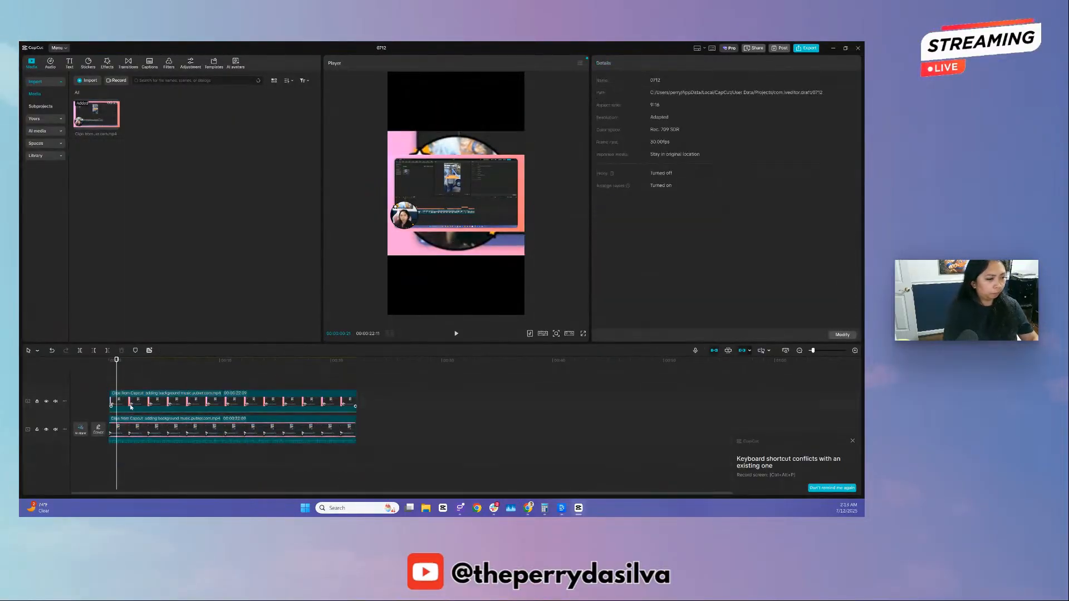
pyautogui.click(131, 407)
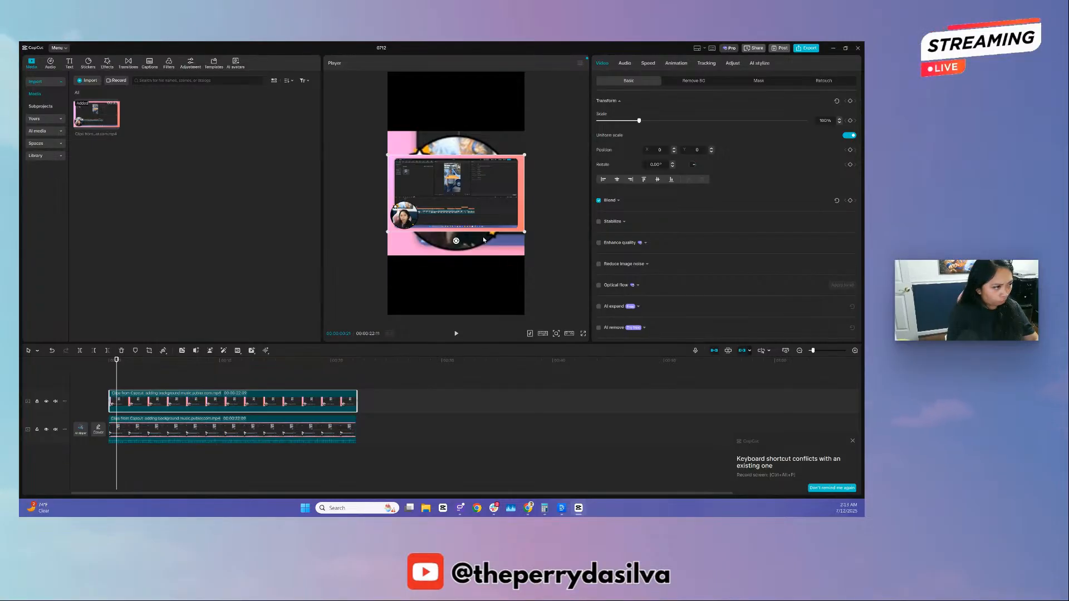
# - Arrange the full recording in the upper part of the frame and the webcam crop below it, with the webcam crop on the upper track
pyautogui.moveTo(483, 239); pyautogui.dragTo(477, 307)
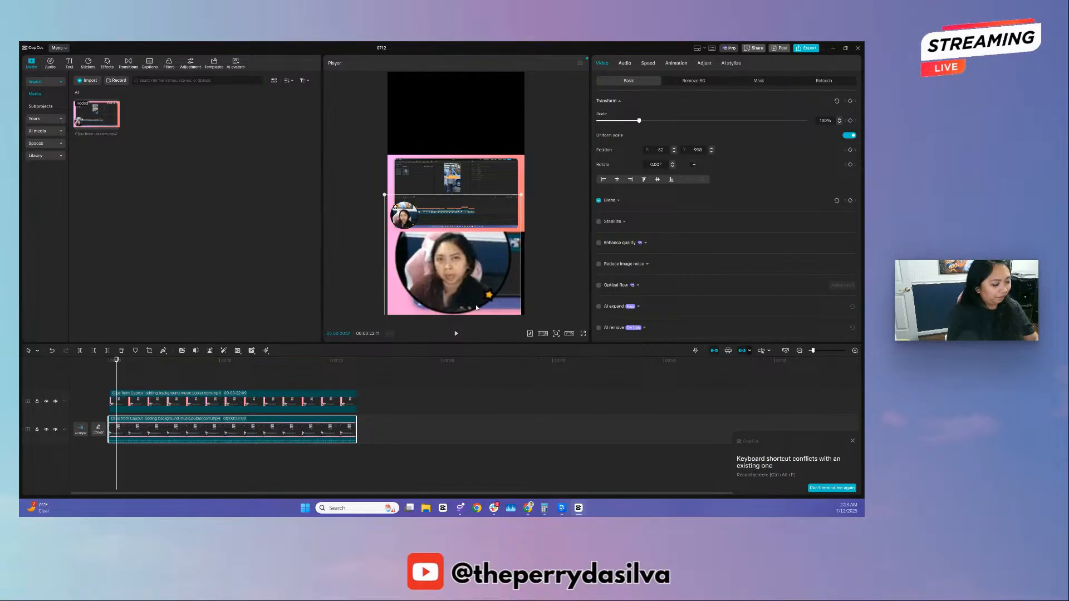
pyautogui.moveTo(485, 173); pyautogui.dragTo(482, 136)
pyautogui.moveTo(473, 266)
pyautogui.mouseDown()
pyautogui.moveTo(472, 240)
pyautogui.moveTo(472, 255)
pyautogui.mouseUp()
pyautogui.moveTo(200, 432); pyautogui.dragTo(198, 393)
pyautogui.click(201, 418)
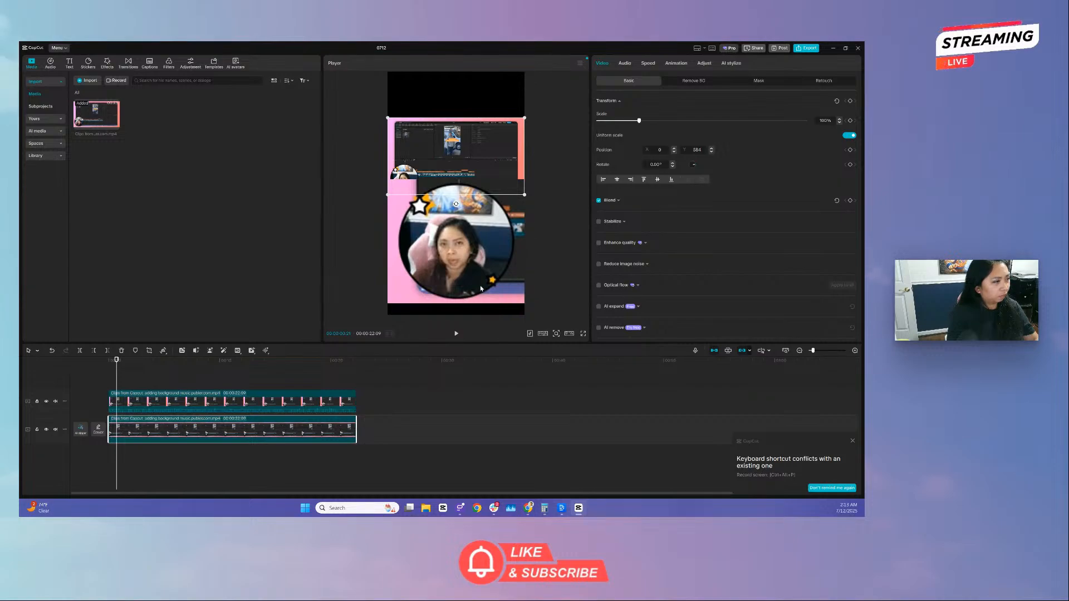
pyautogui.moveTo(481, 288)
pyautogui.mouseDown()
pyautogui.moveTo(470, 297)
pyautogui.moveTo(482, 298)
pyautogui.mouseUp()
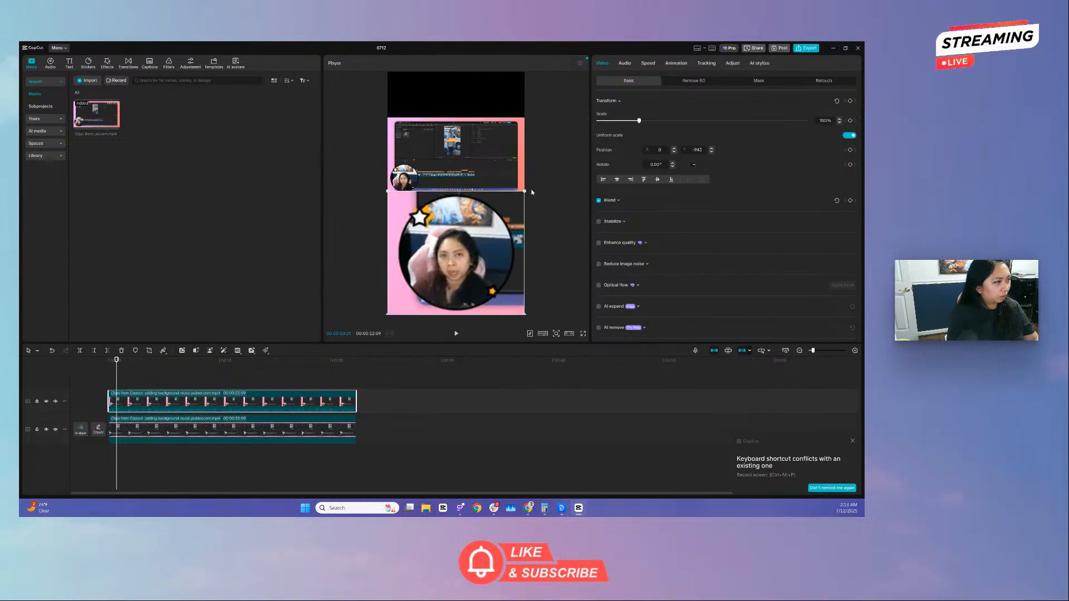
# - Scale the webcam crop down to about 59% and nudge the full recording up to Y 476
pyautogui.moveTo(532, 192); pyautogui.dragTo(484, 246)
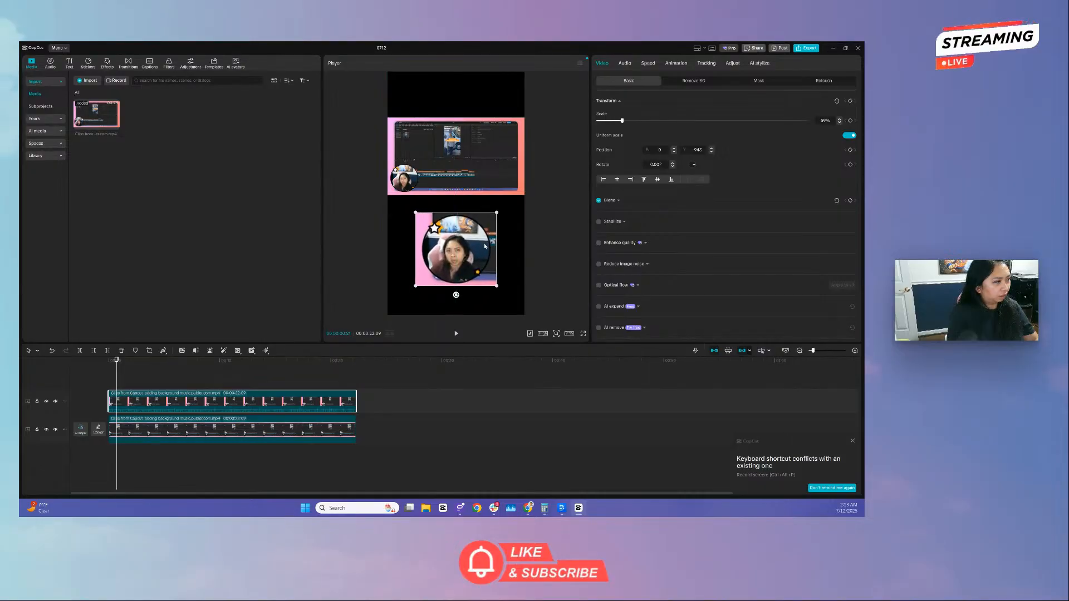
pyautogui.moveTo(490, 173); pyautogui.dragTo(489, 167)
pyautogui.click(503, 253)
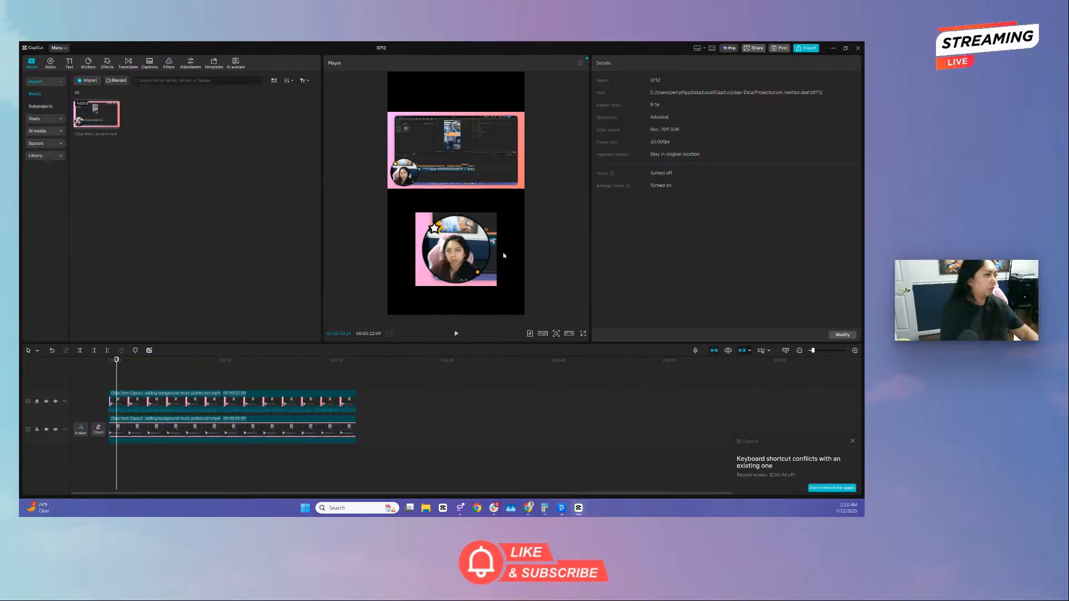
pyautogui.click(490, 254)
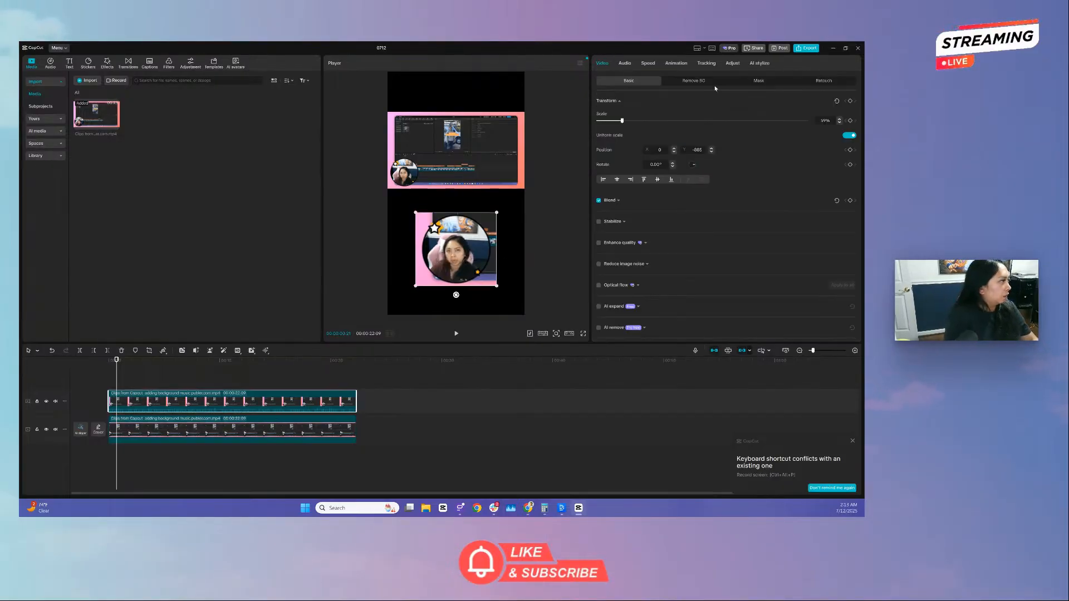
# - Add a circle mask to the webcam crop and enlarge it to match the round webcam frame
pyautogui.click(758, 81)
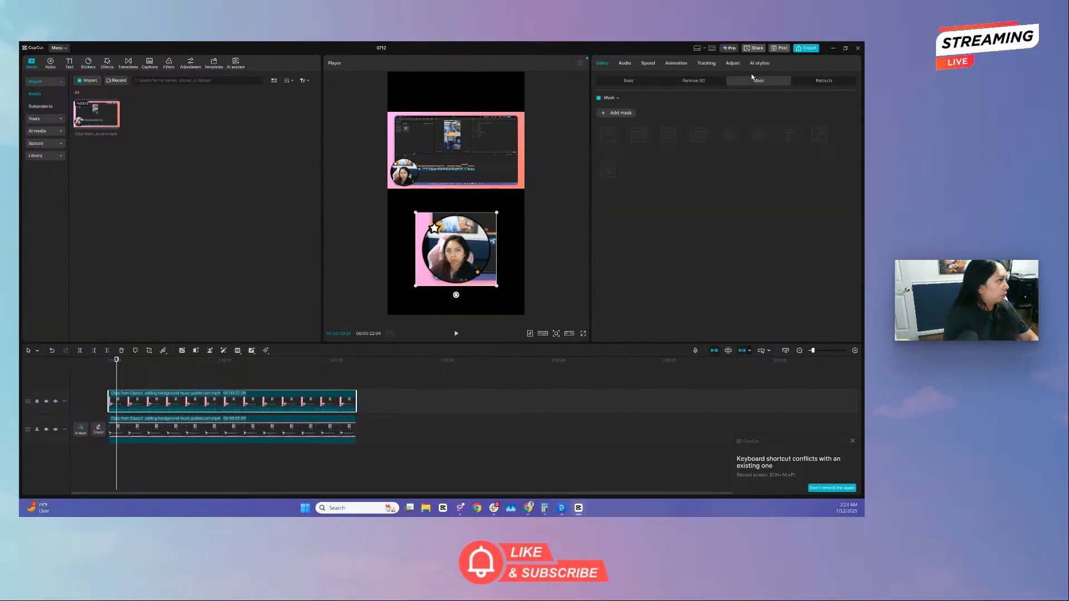
pyautogui.click(621, 113)
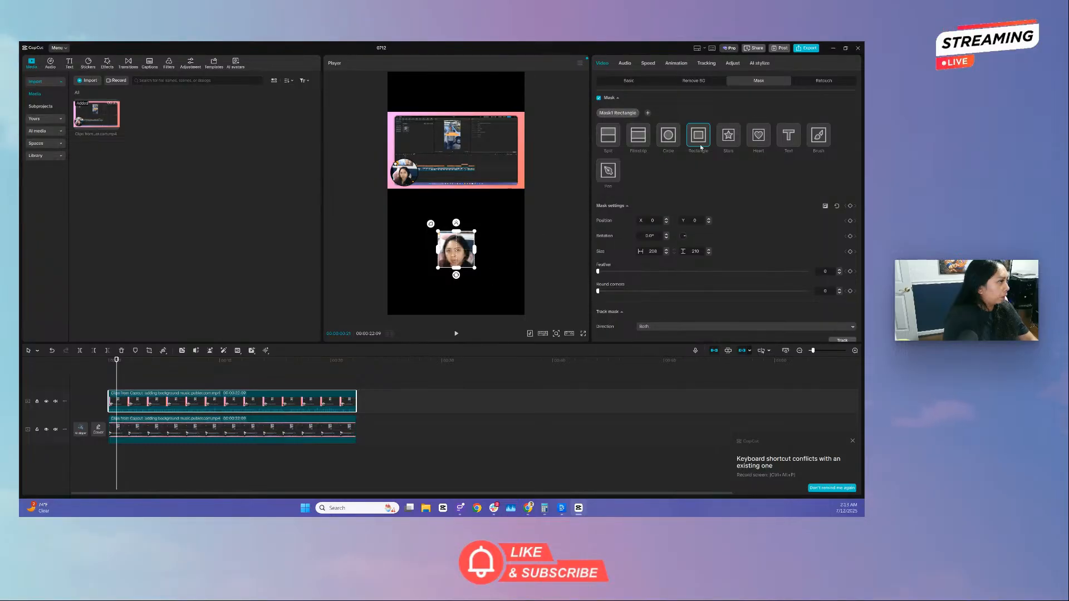
pyautogui.click(666, 138)
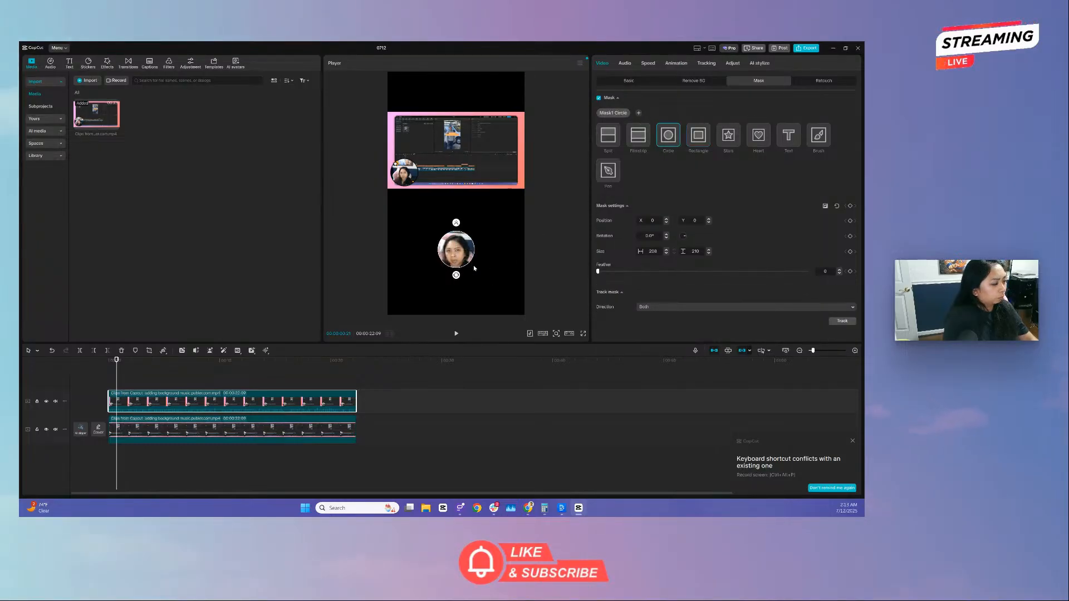
pyautogui.moveTo(479, 278); pyautogui.dragTo(501, 296)
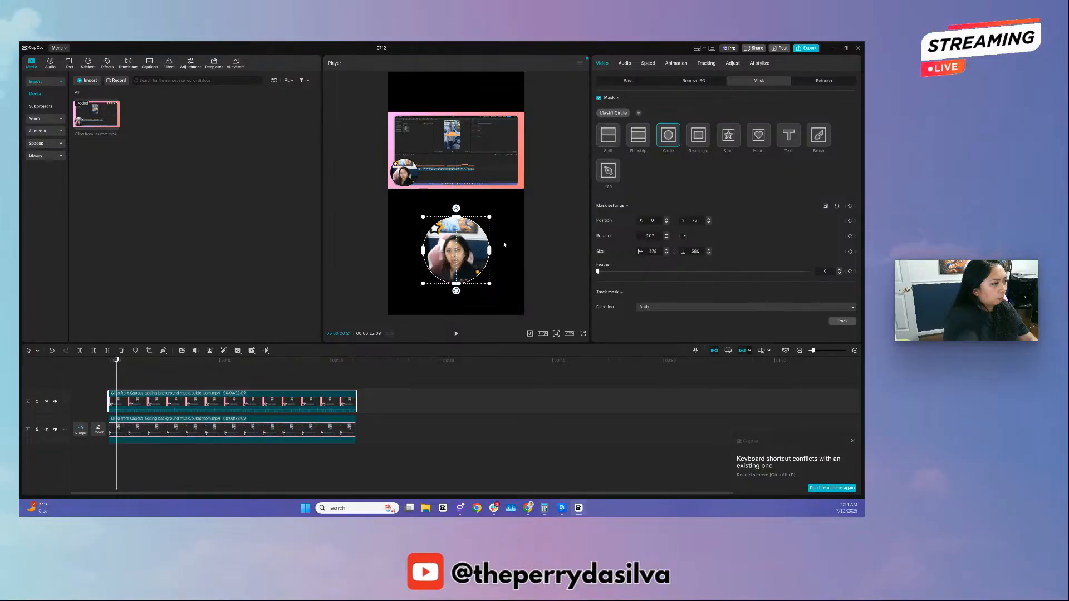
# - Enlarge the masked webcam clip to about 172% and enable Enhance quality at the HD level
pyautogui.click(618, 82)
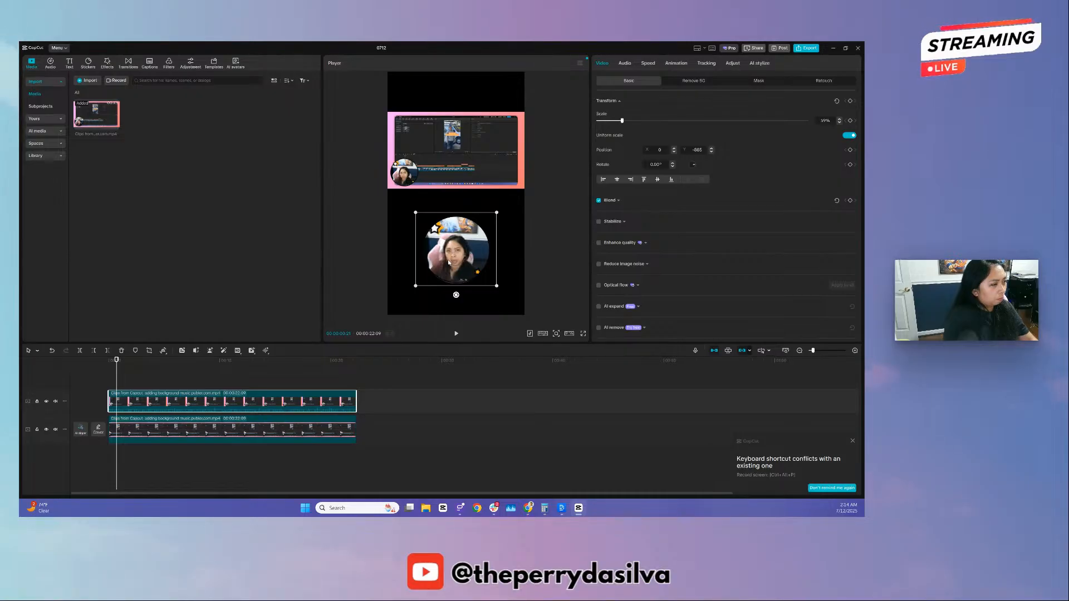
pyautogui.moveTo(449, 263); pyautogui.dragTo(435, 208)
pyautogui.click(470, 235)
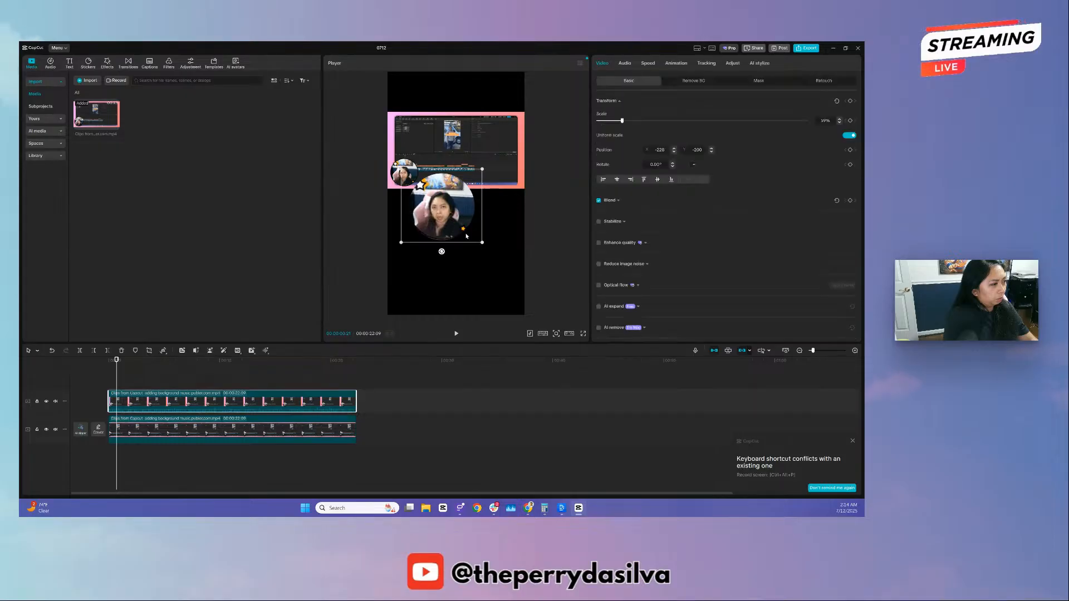
pyautogui.moveTo(482, 244); pyautogui.dragTo(559, 312)
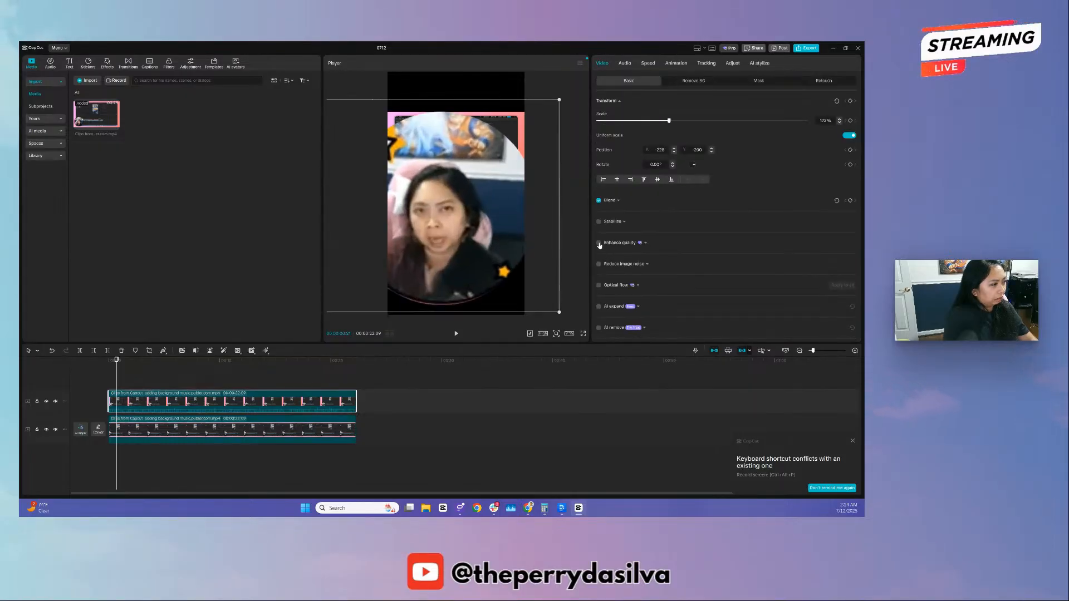
pyautogui.click(598, 243)
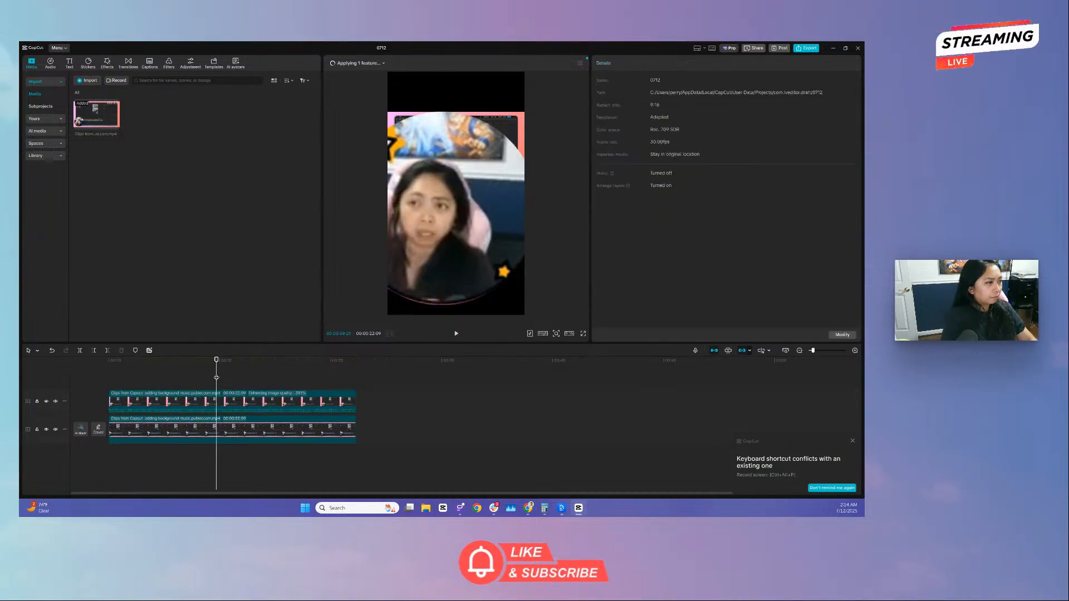
# - Scrub through the enhanced webcam clip, centre it horizontally, and try Reduce image noise on it
pyautogui.click(88, 383)
pyautogui.moveTo(109, 384); pyautogui.dragTo(343, 384)
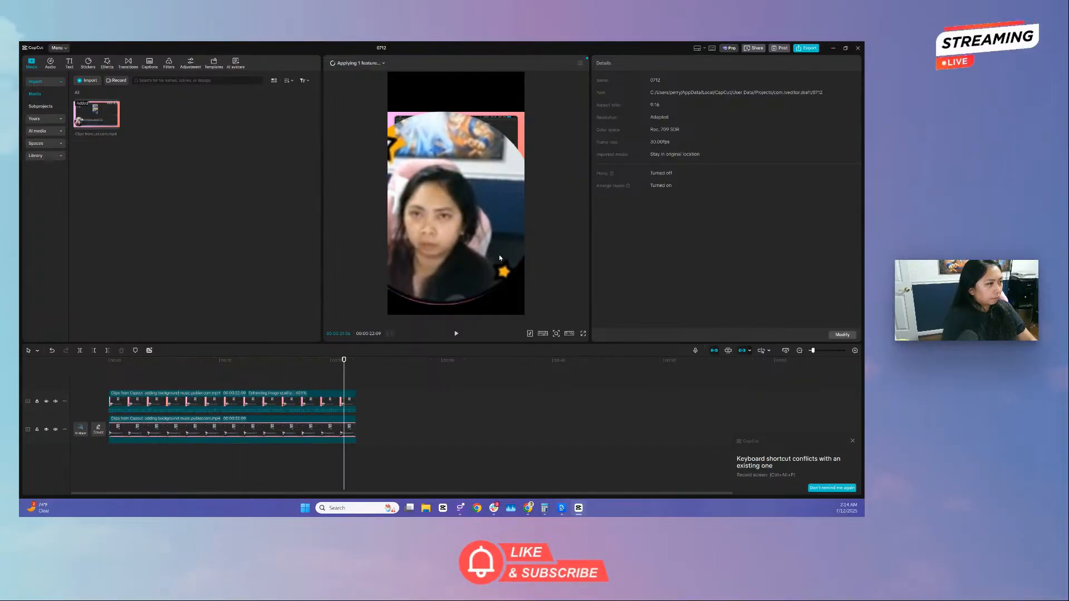
pyautogui.click(350, 402)
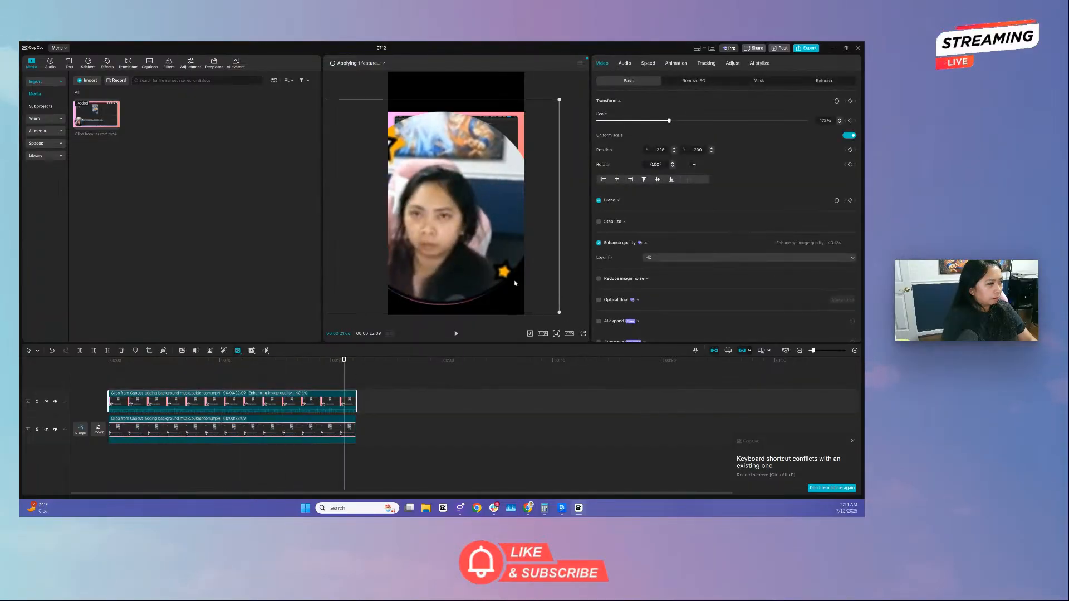
pyautogui.moveTo(517, 281); pyautogui.dragTo(530, 279)
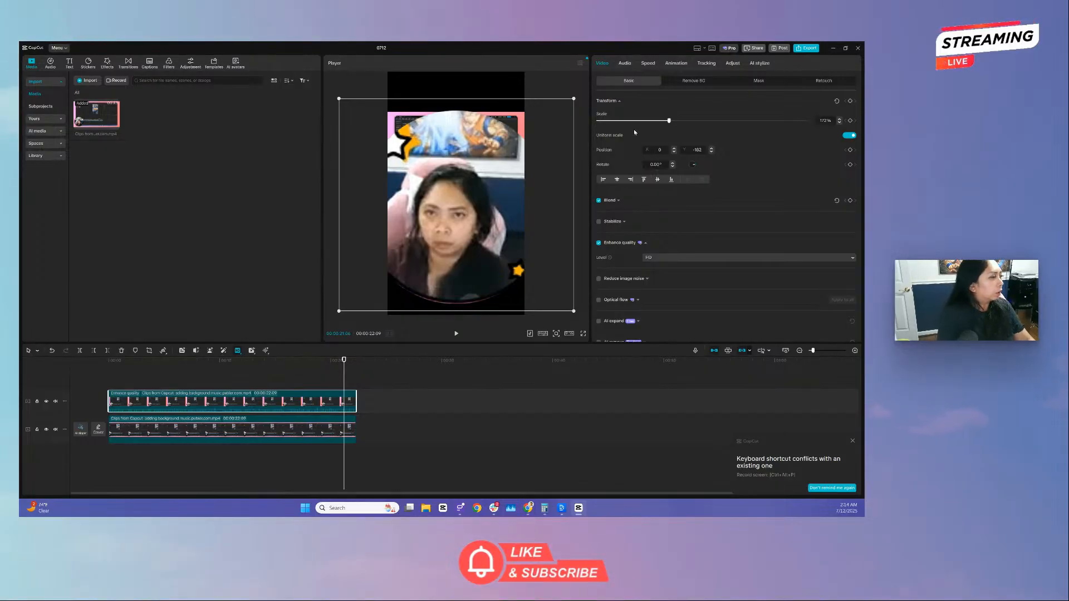
pyautogui.click(598, 278)
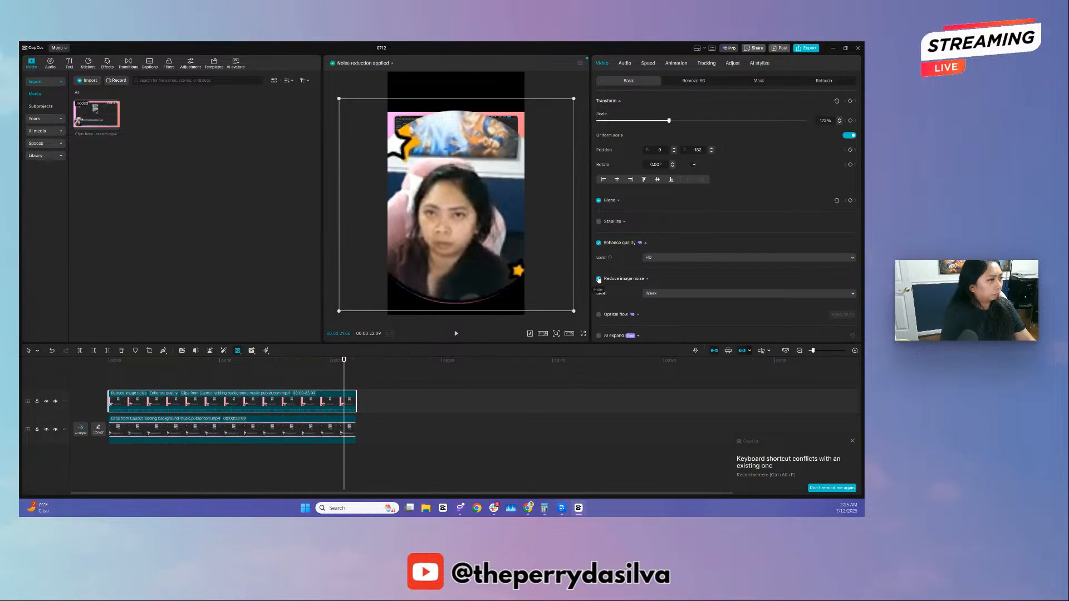
pyautogui.click(598, 278)
# - Shrink the webcam circle to about 76% and place it below the full recording
pyautogui.moveTo(576, 312); pyautogui.dragTo(511, 254)
pyautogui.moveTo(463, 222); pyautogui.dragTo(466, 268)
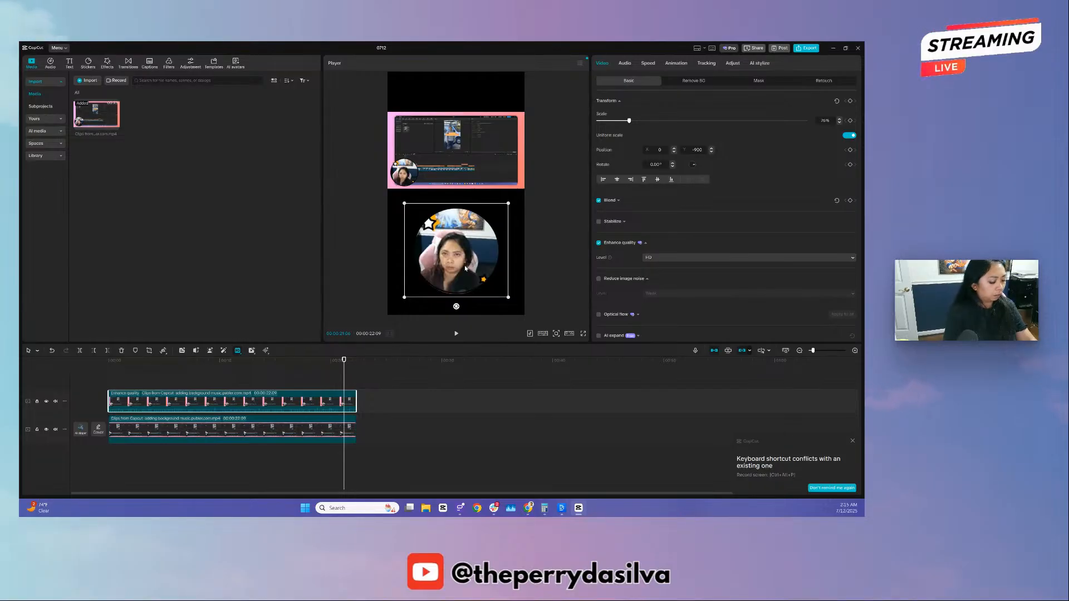
pyautogui.click(513, 212)
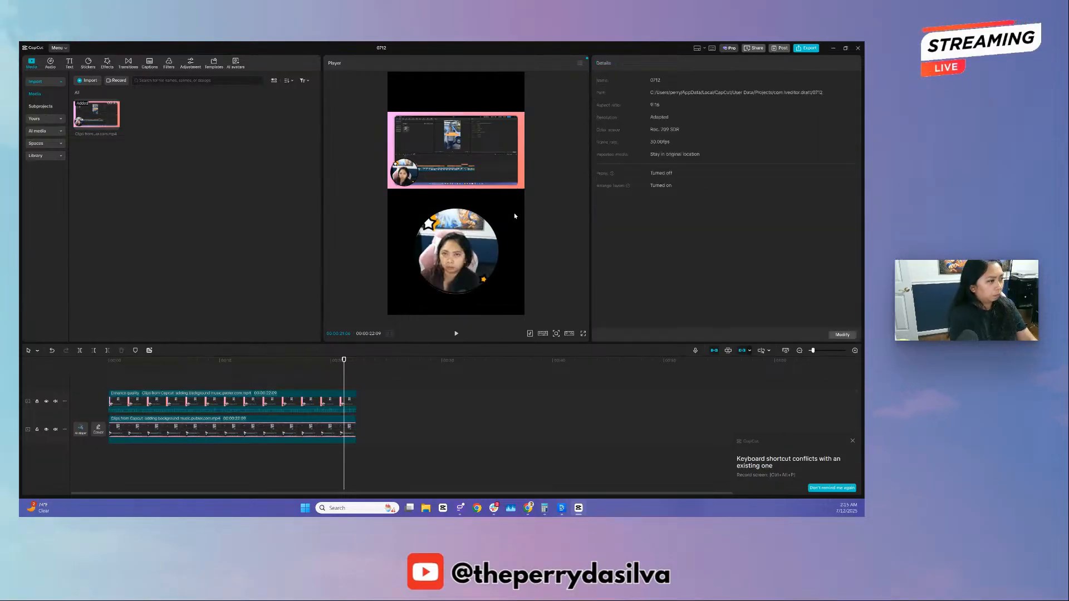
# - Return the playhead to the timeline start and delete the masked webcam clip
pyautogui.click(125, 378)
pyautogui.moveTo(125, 378); pyautogui.dragTo(97, 364)
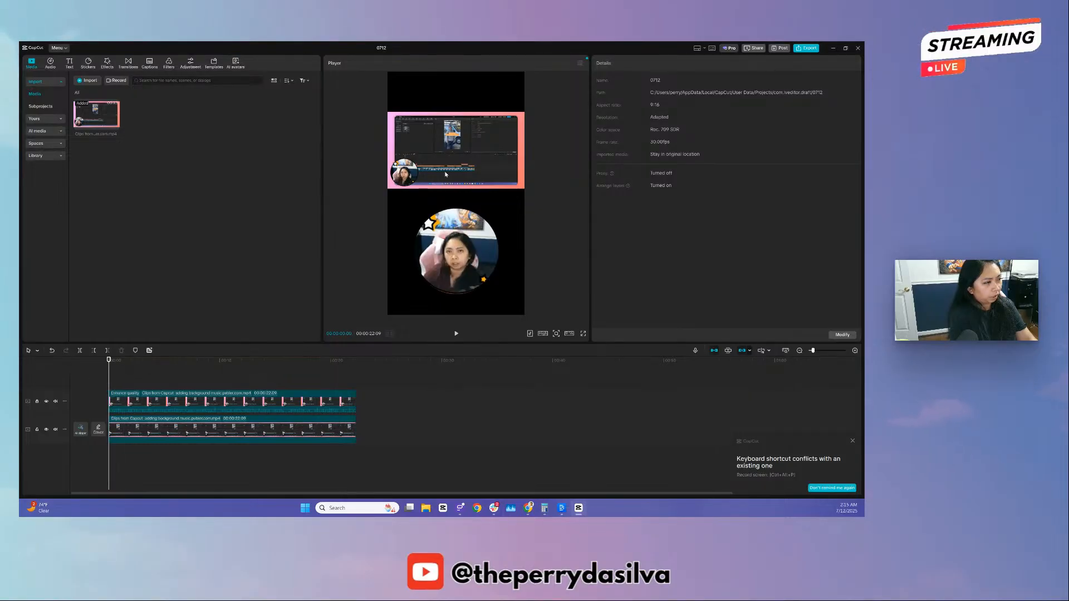
pyautogui.click(439, 283)
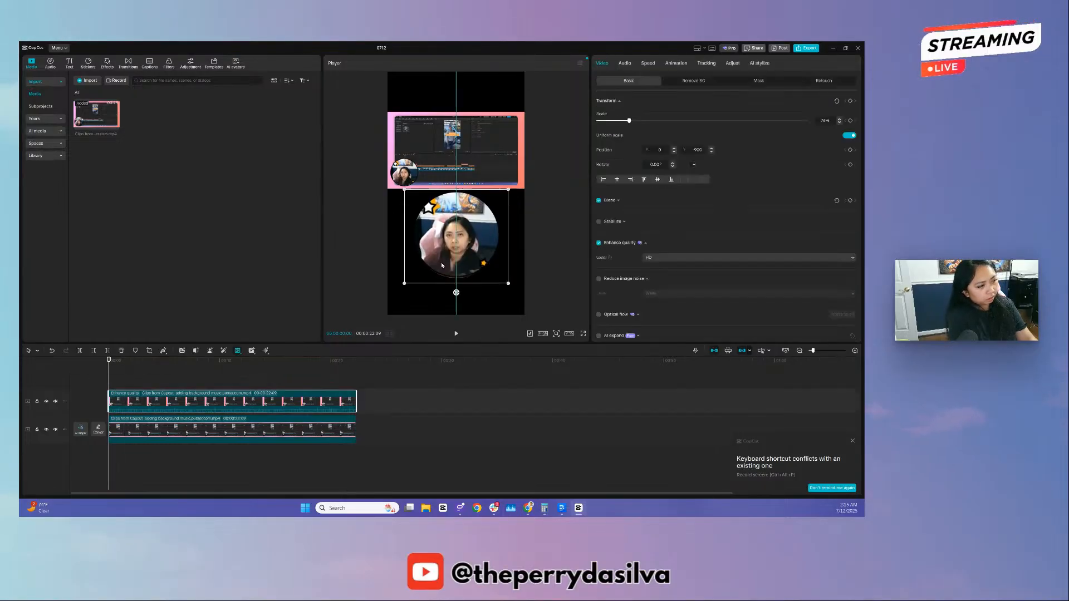
pyautogui.moveTo(439, 282)
pyautogui.mouseDown()
pyautogui.moveTo(442, 233)
pyautogui.moveTo(441, 271)
pyautogui.mouseUp()
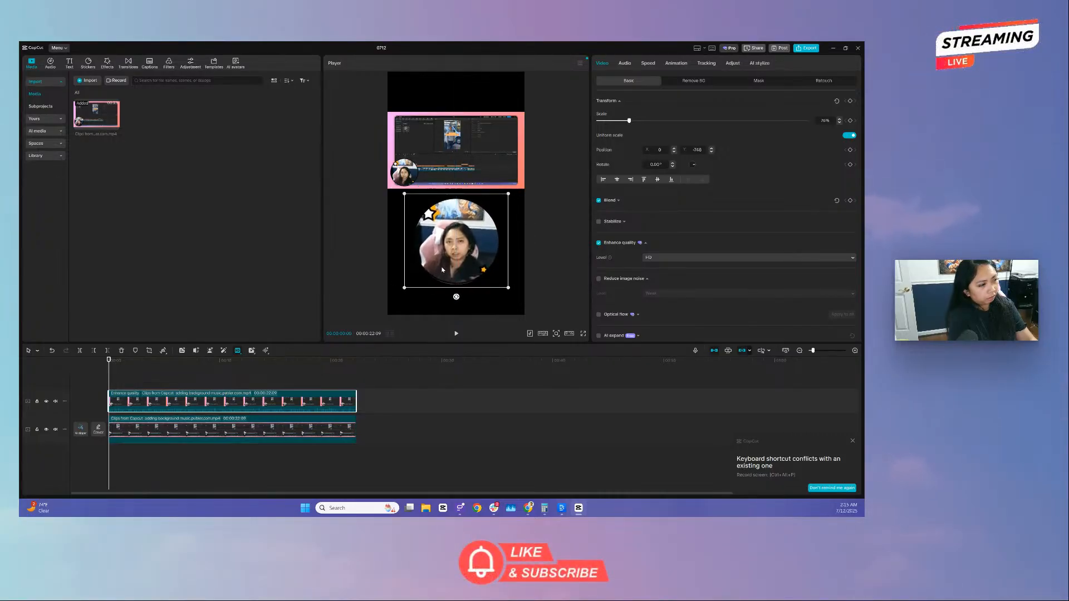
pyautogui.press('Delete')
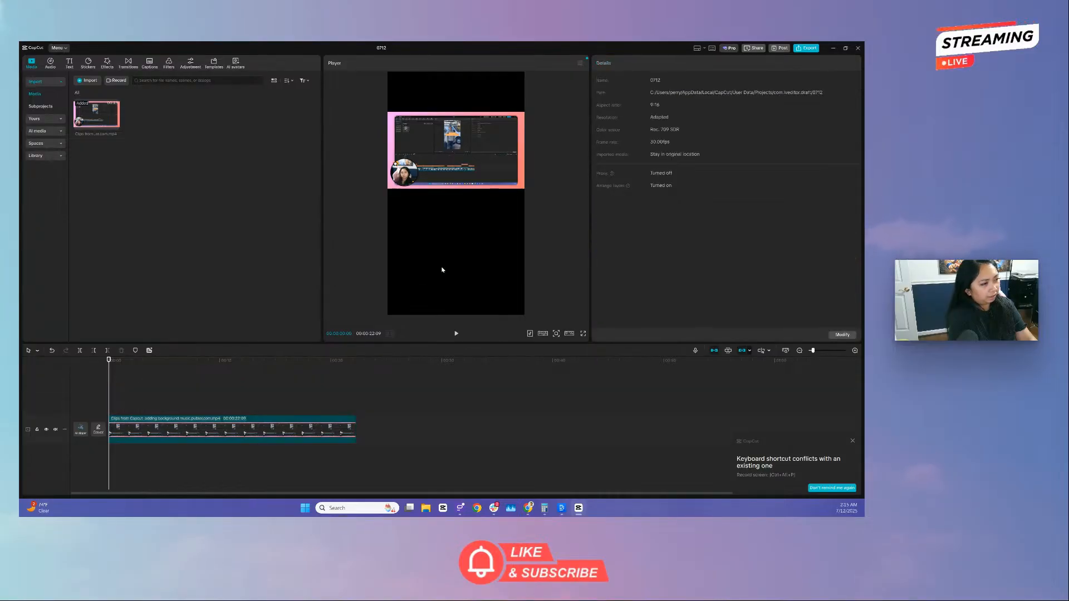
# - Place a copy of the full recording on the track above, aligned with the timeline start, and select that copy
pyautogui.click(446, 174)
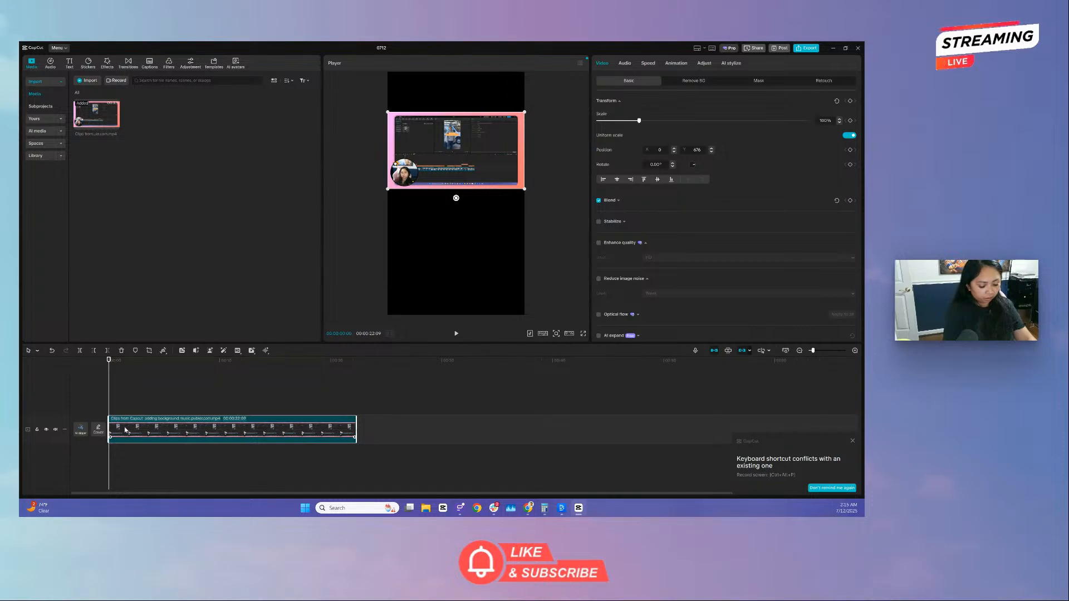
pyautogui.moveTo(126, 430); pyautogui.dragTo(101, 396)
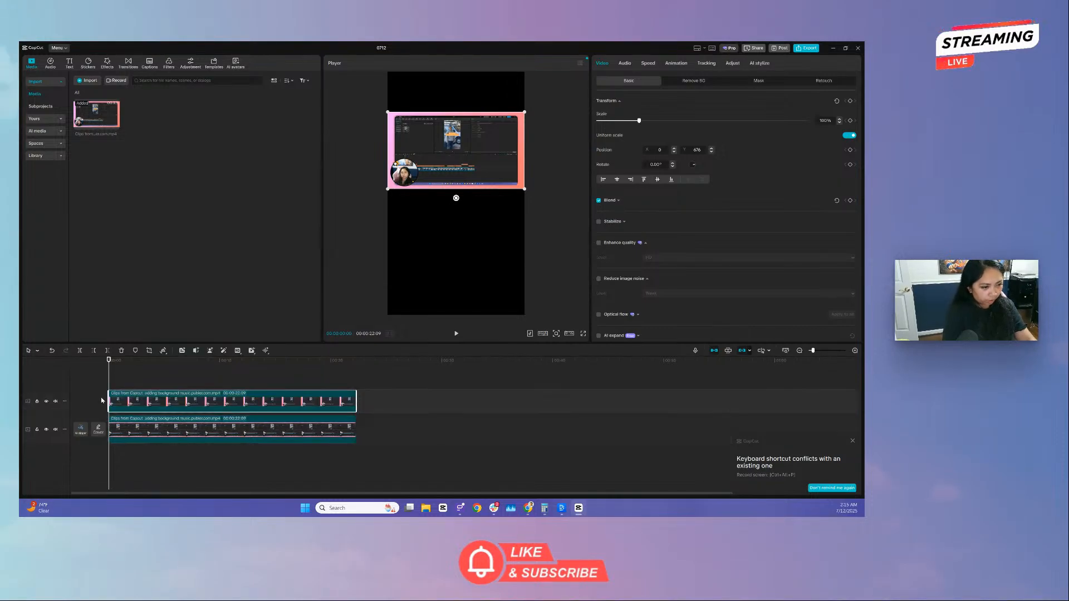
pyautogui.click(123, 379)
pyautogui.click(100, 379)
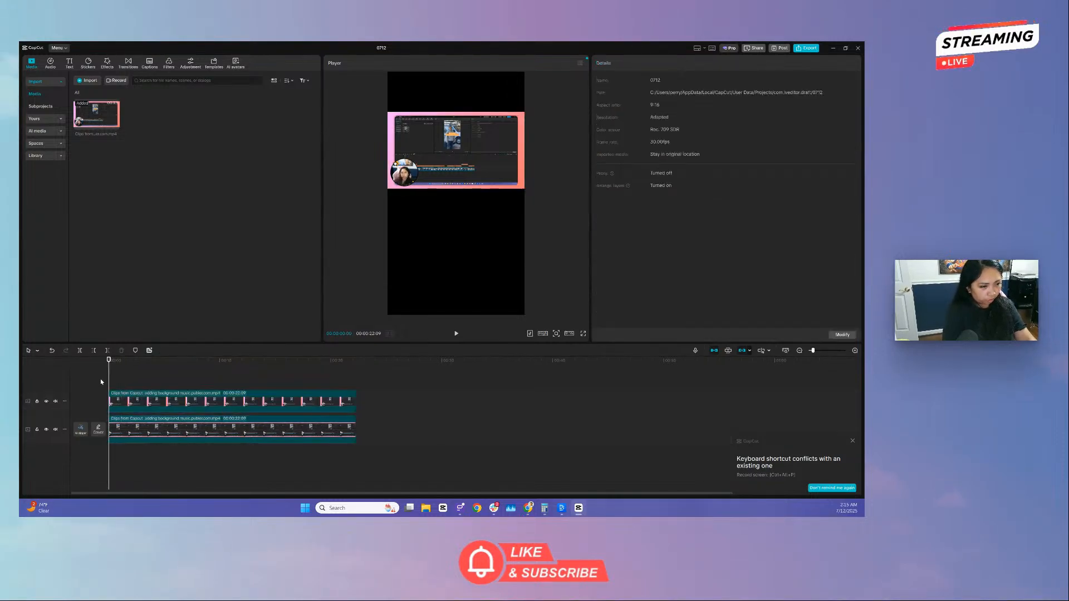
pyautogui.click(120, 402)
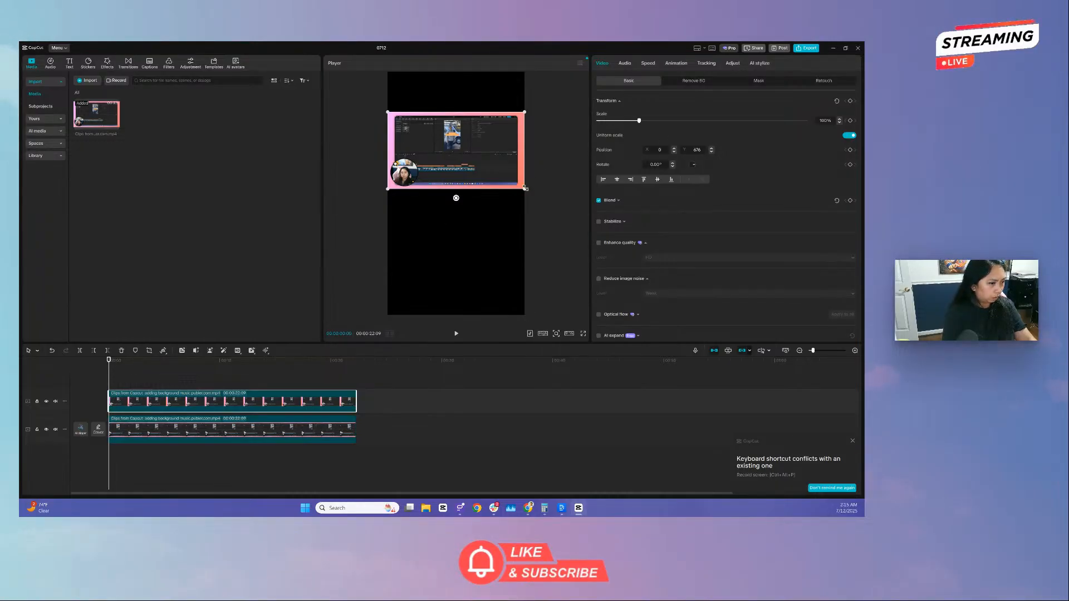
# - Enlarge the lower recording copy until it fills the vertical frame behind the upper copy
pyautogui.click(268, 428)
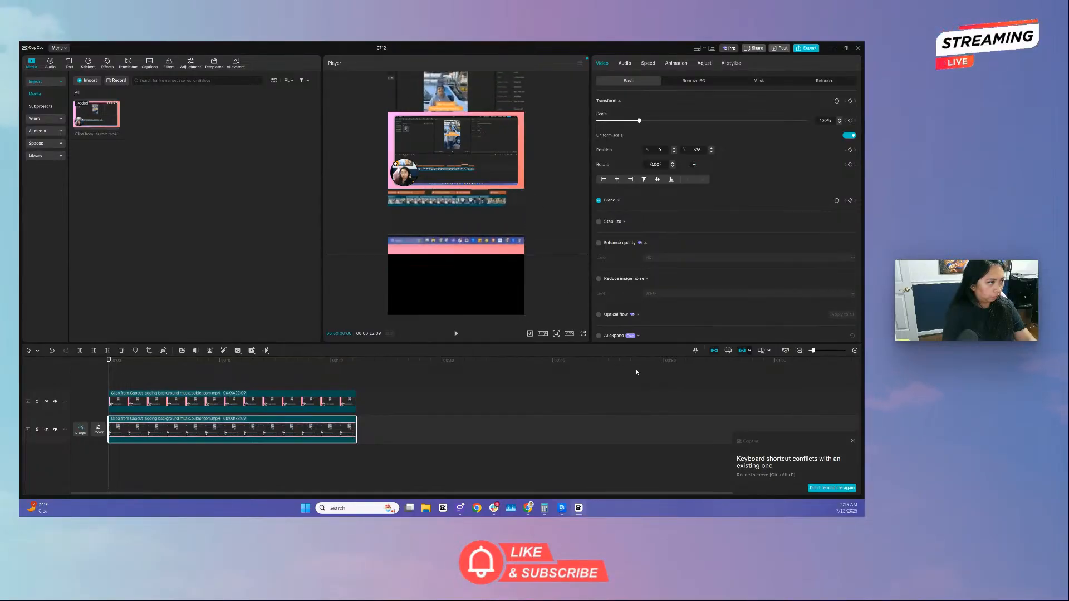
pyautogui.moveTo(686, 403); pyautogui.dragTo(687, 405)
pyautogui.moveTo(495, 254); pyautogui.dragTo(503, 294)
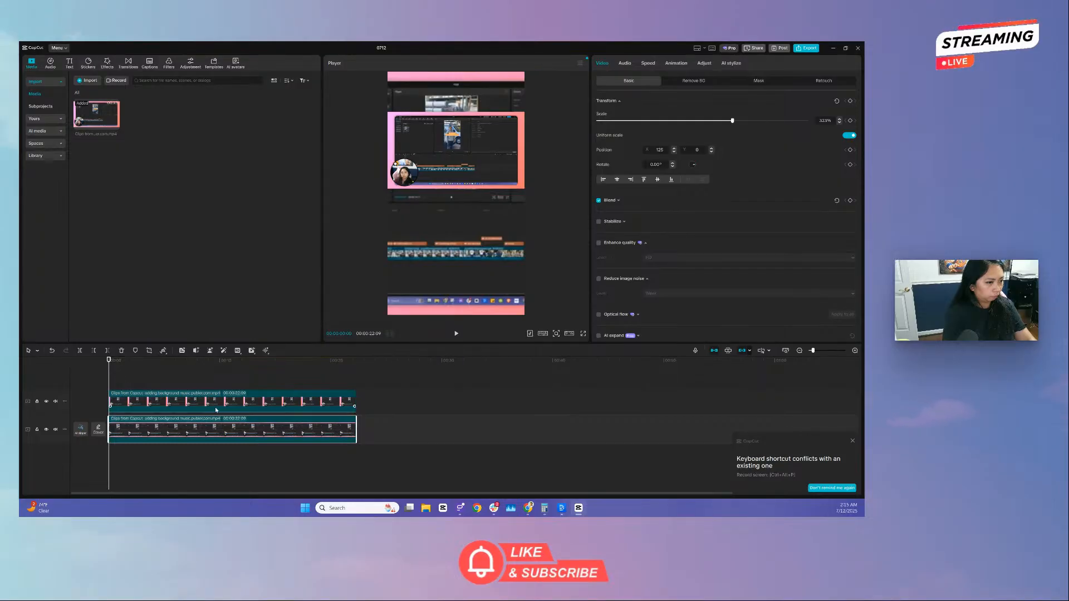
# - Find the Blur video effect through a recent search and apply it to the lower background clip
pyautogui.click(107, 63)
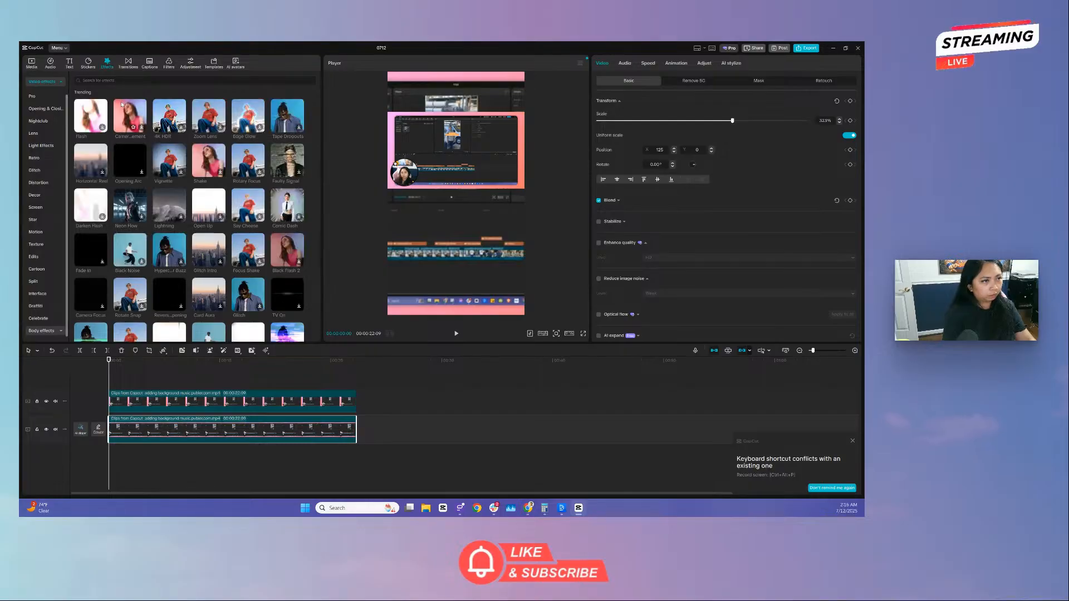
pyautogui.click(134, 81)
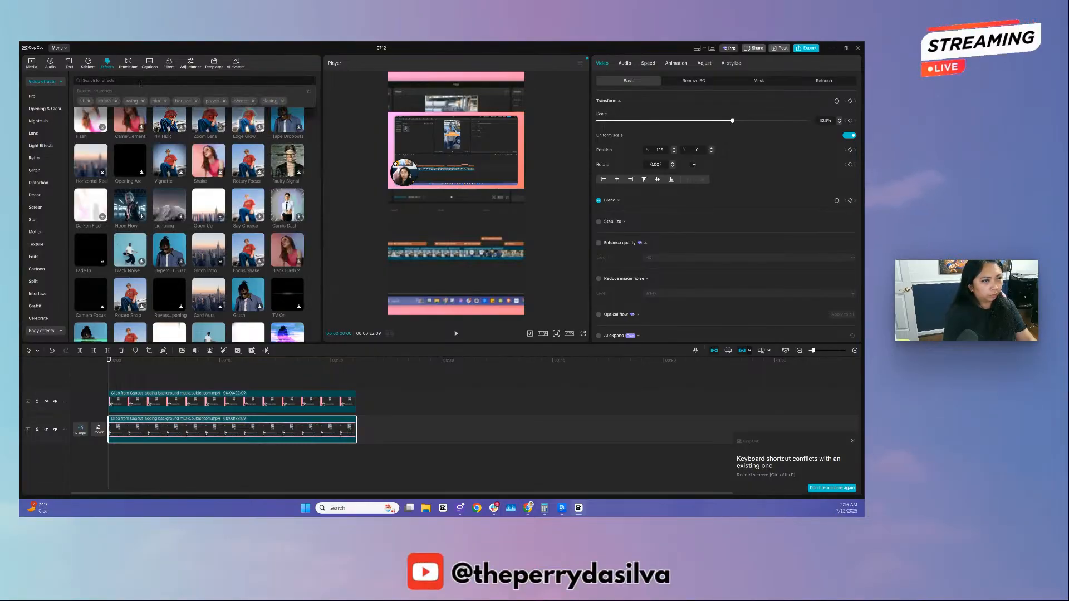
pyautogui.click(156, 101)
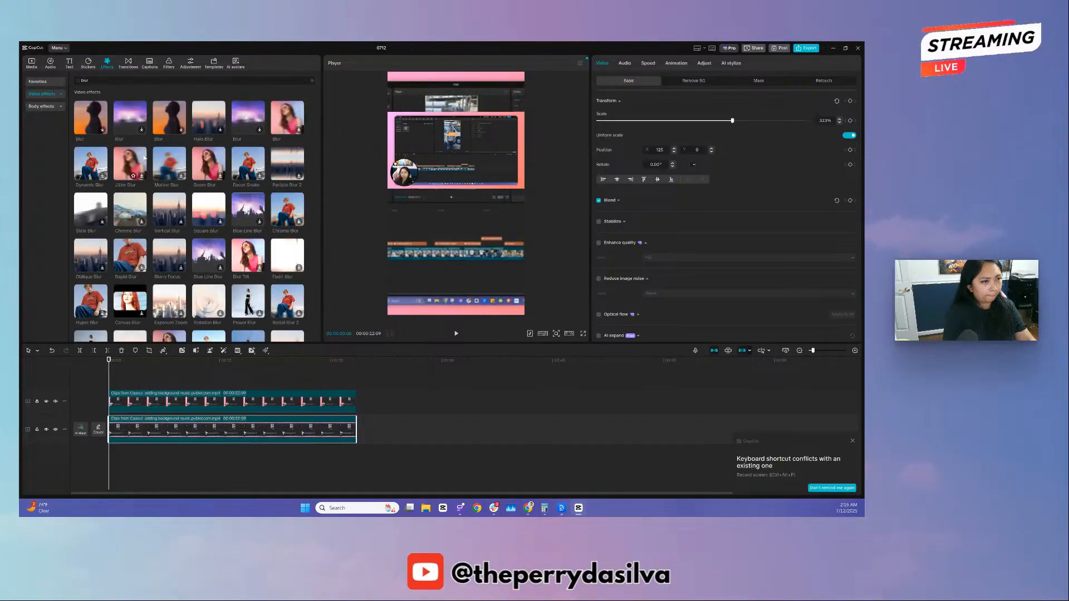
pyautogui.moveTo(86, 128); pyautogui.dragTo(115, 425)
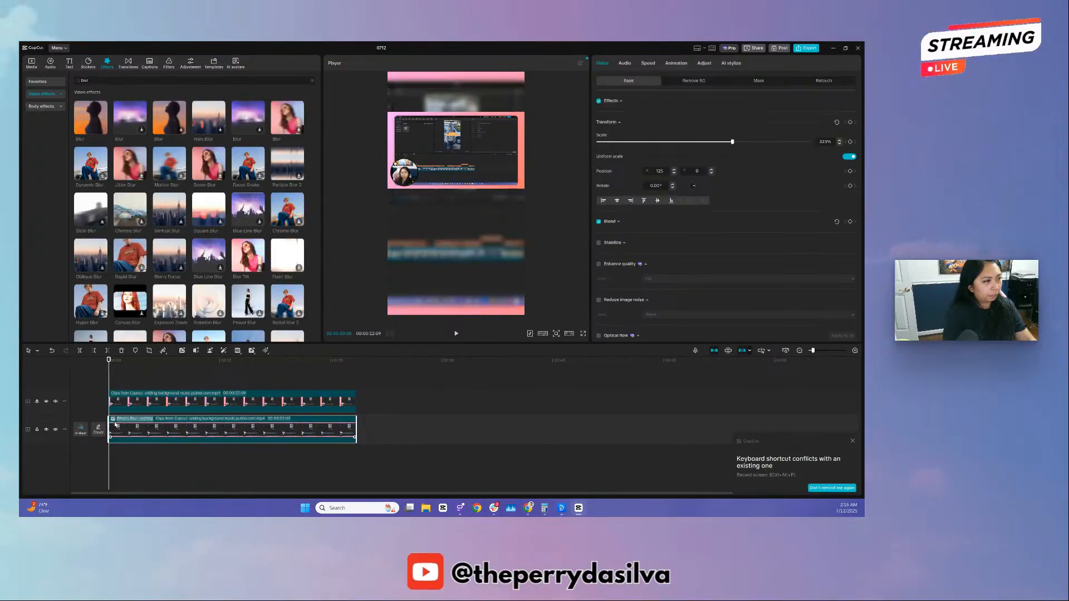
# - Centre the upper recording copy near the middle of the frame and shrink it to about 93%
pyautogui.moveTo(456, 112); pyautogui.dragTo(467, 178)
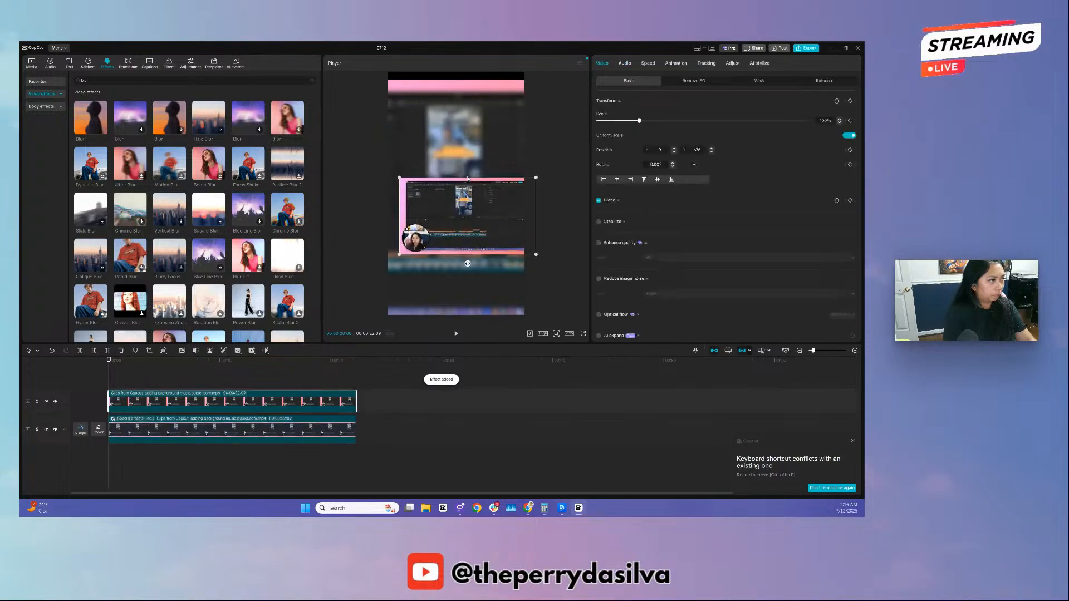
pyautogui.hotkey('ctrl', 'z')
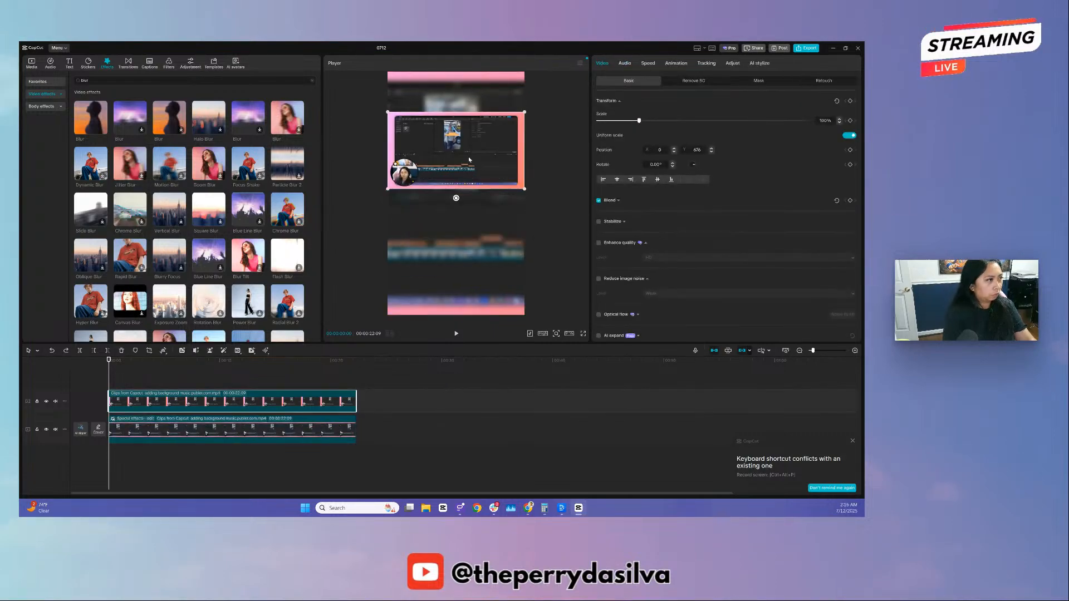
pyautogui.moveTo(469, 160); pyautogui.dragTo(469, 197)
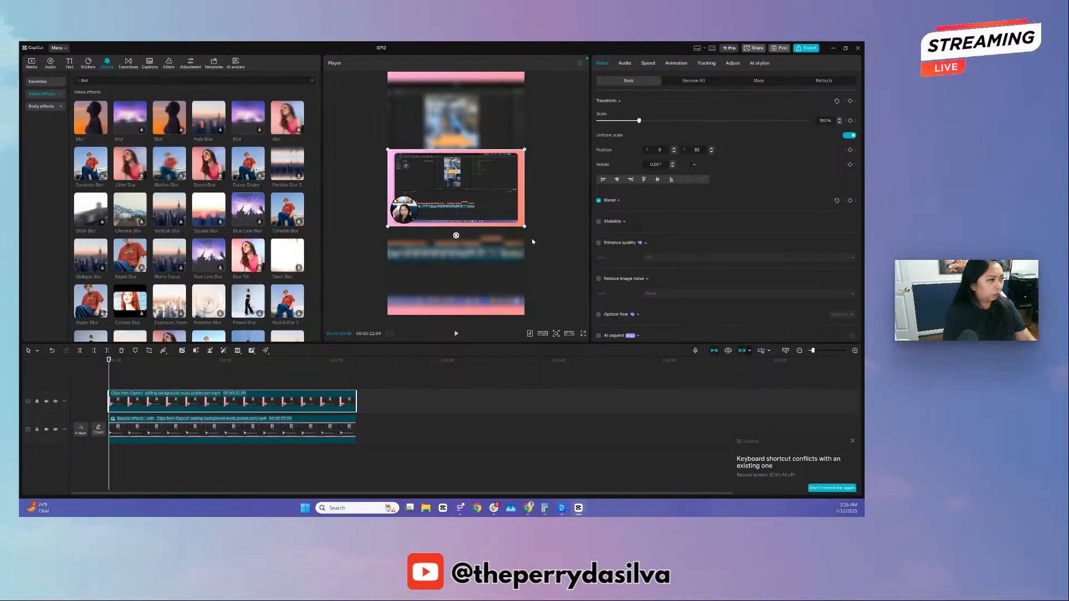
pyautogui.moveTo(526, 228); pyautogui.dragTo(520, 222)
pyautogui.click(501, 263)
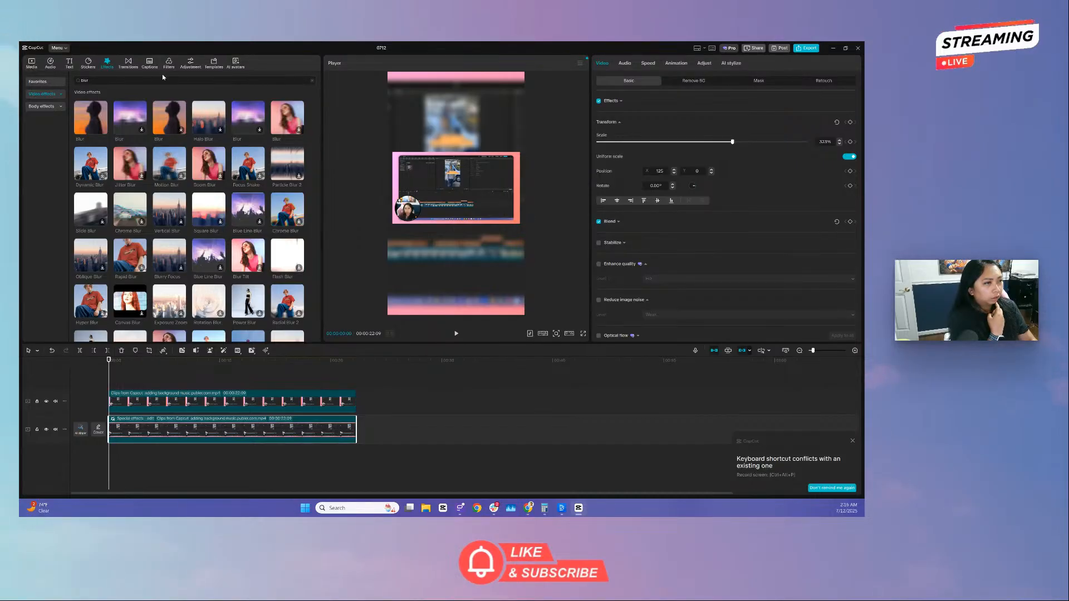
# - Try the Vignette effect on the background clip and search the video effects for "black white"
pyautogui.click(312, 80)
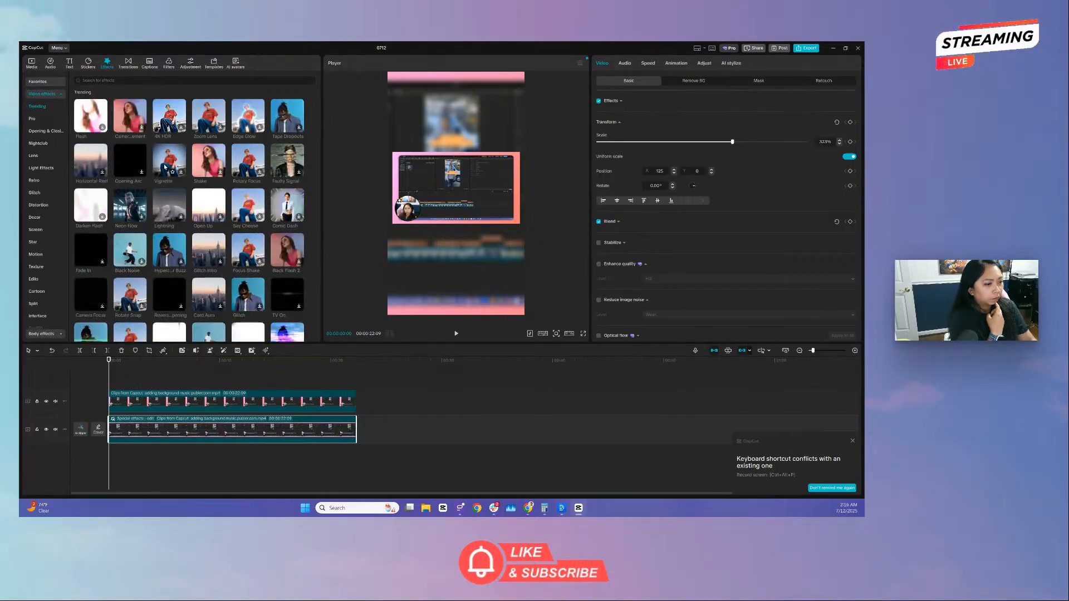
pyautogui.moveTo(169, 160); pyautogui.dragTo(129, 433)
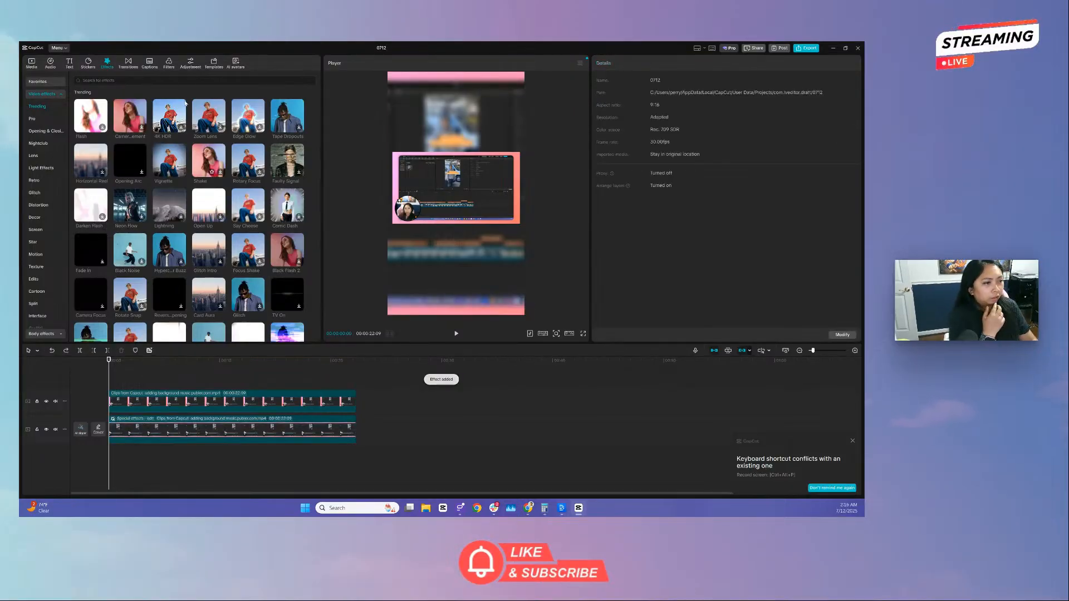
pyautogui.click(173, 79)
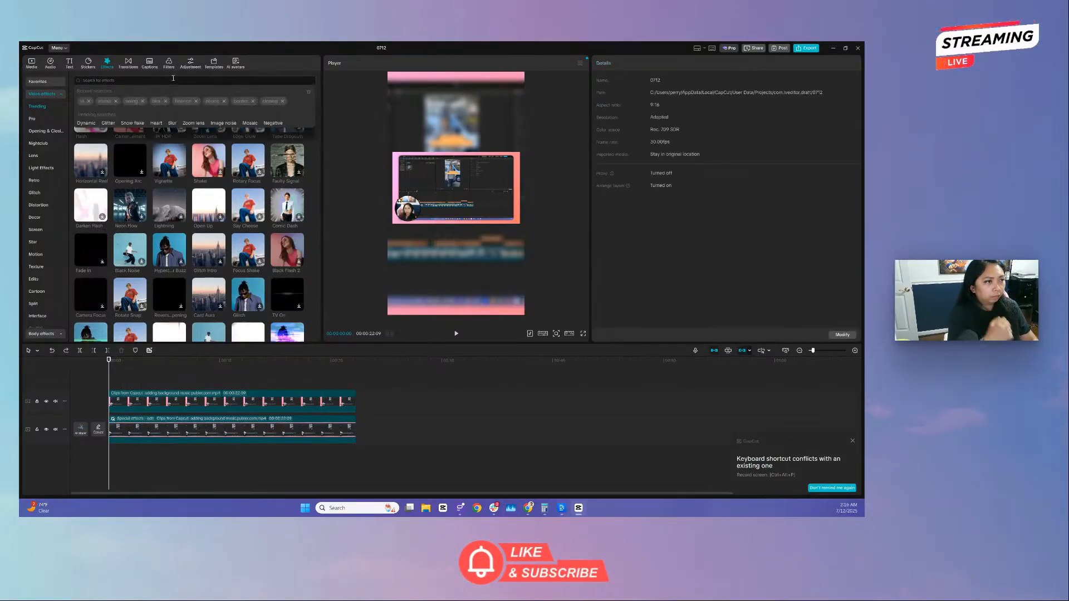
pyautogui.write('bla')
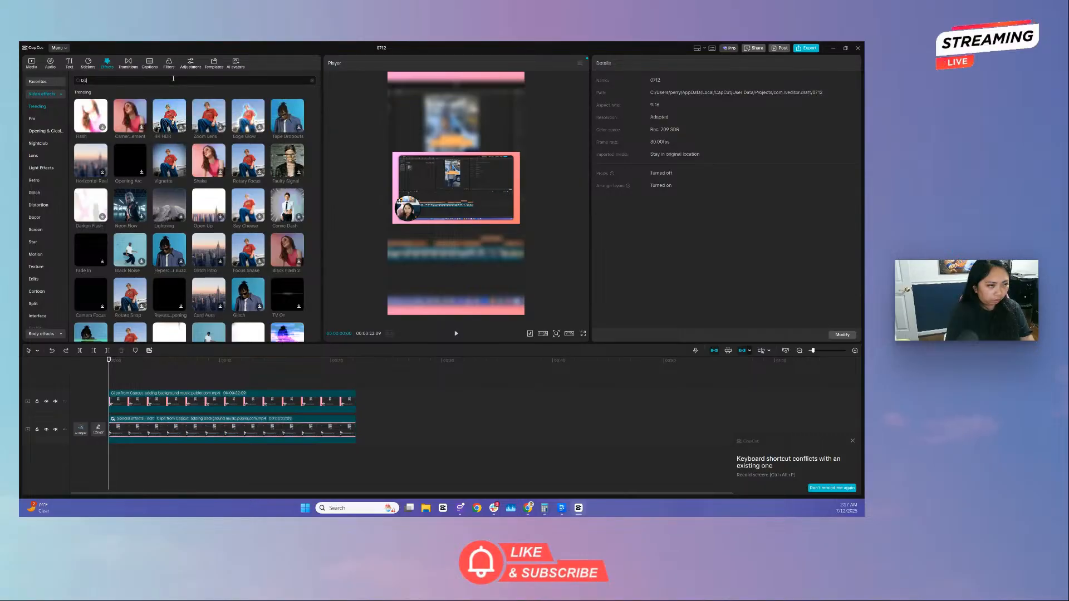
pyautogui.write('ck white')
pyautogui.press('Return')
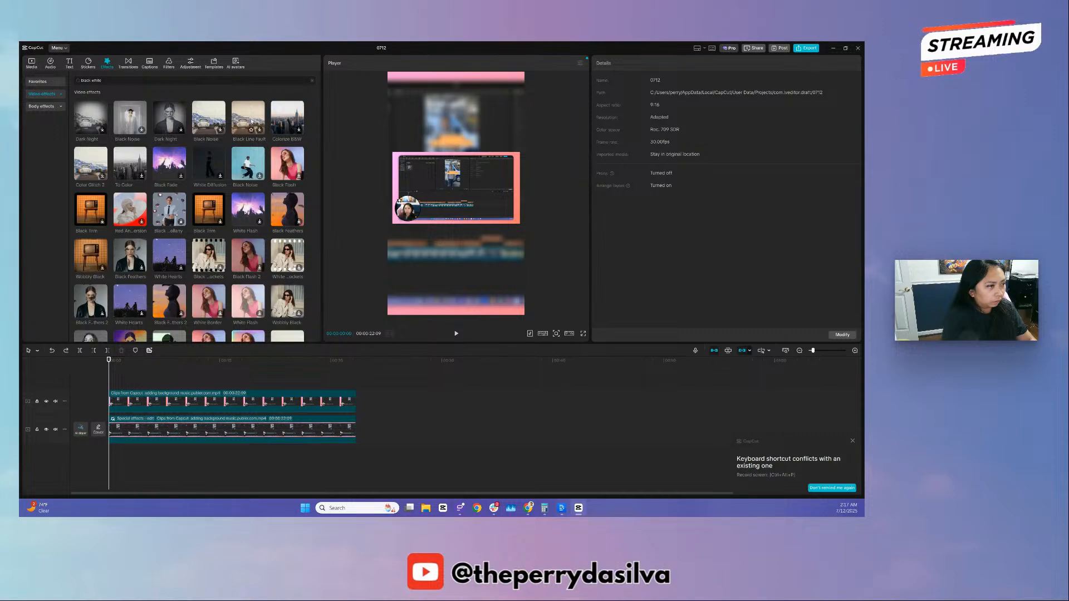
# - Try the Colorize B&W effect on the blurred background clip and check it further along the timeline
pyautogui.moveTo(281, 119); pyautogui.dragTo(211, 437)
pyautogui.moveTo(198, 362); pyautogui.dragTo(214, 392)
pyautogui.click(203, 434)
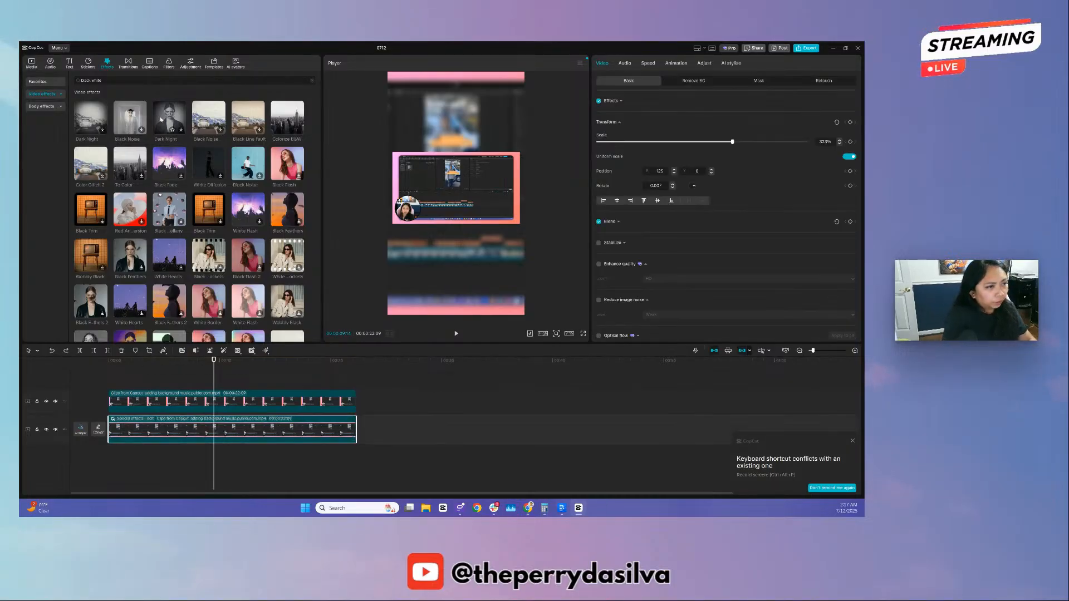
# - Apply the Dark Night effect to the background clip with texture 0 and reduced filters, and recentre the upper recording
pyautogui.moveTo(158, 118); pyautogui.dragTo(165, 423)
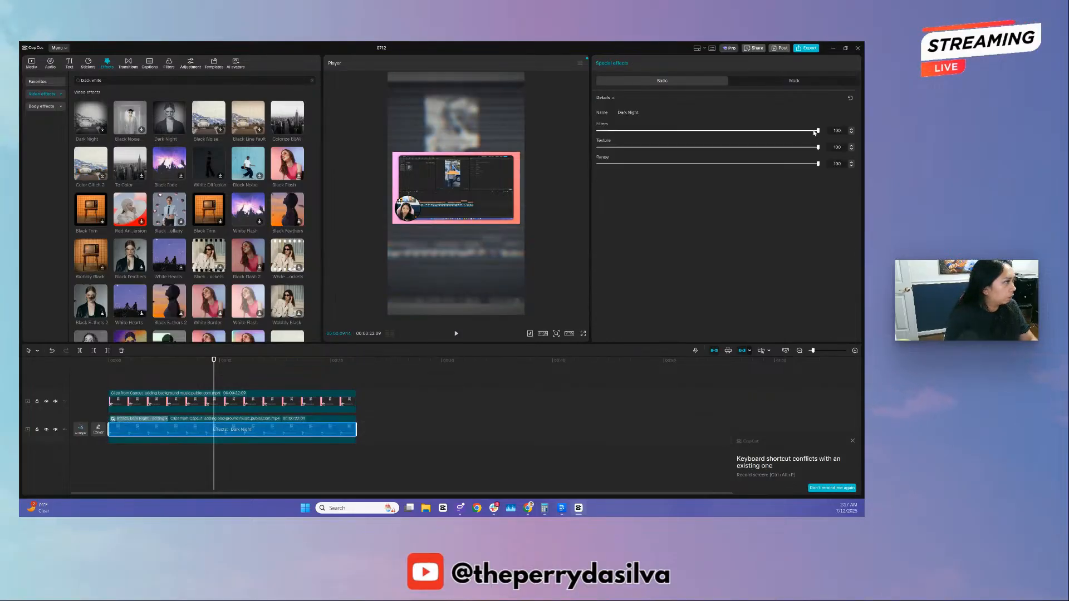
pyautogui.moveTo(778, 133); pyautogui.dragTo(714, 131)
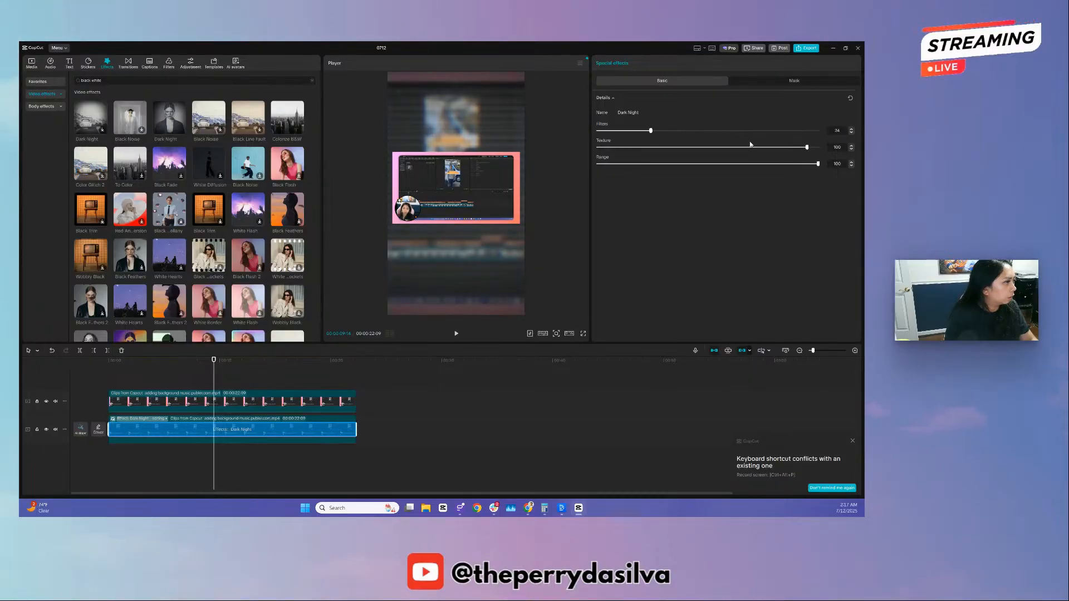
pyautogui.moveTo(749, 142); pyautogui.dragTo(580, 138)
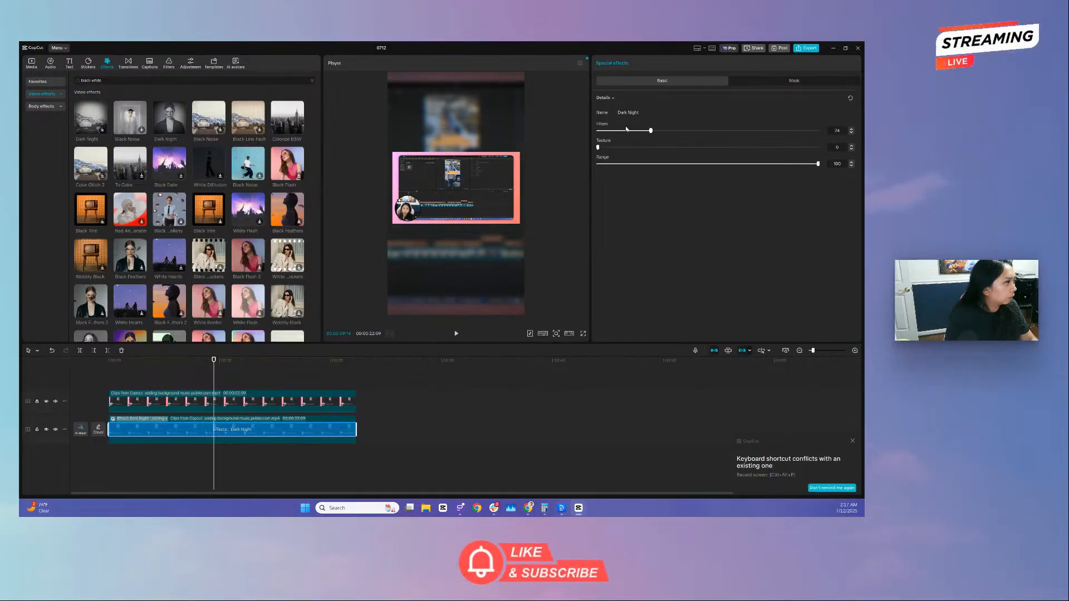
pyautogui.moveTo(651, 131); pyautogui.dragTo(758, 135)
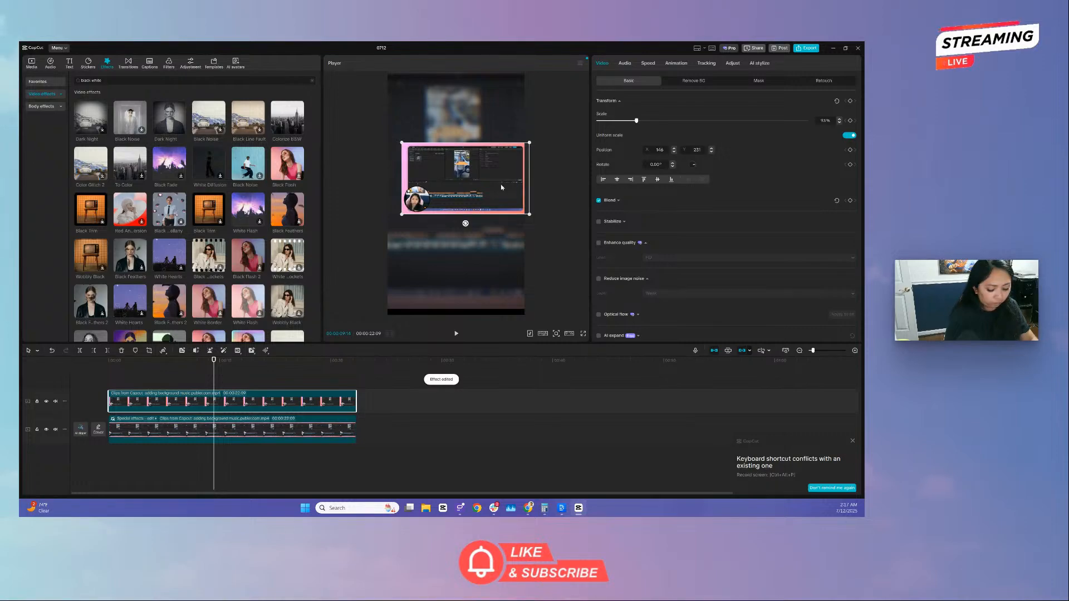
pyautogui.moveTo(487, 187); pyautogui.dragTo(477, 196)
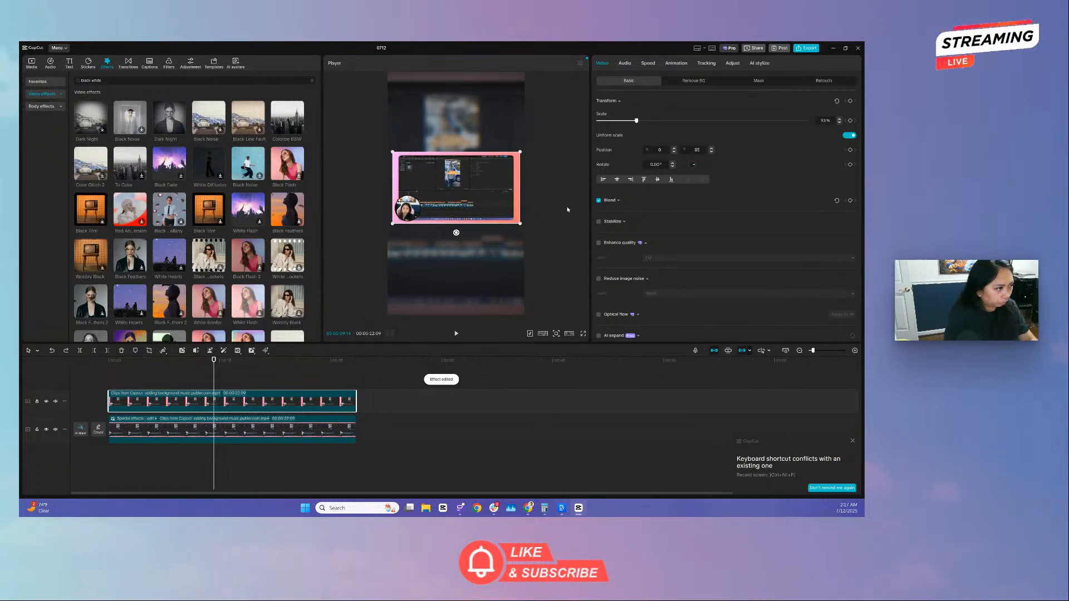
pyautogui.click(539, 210)
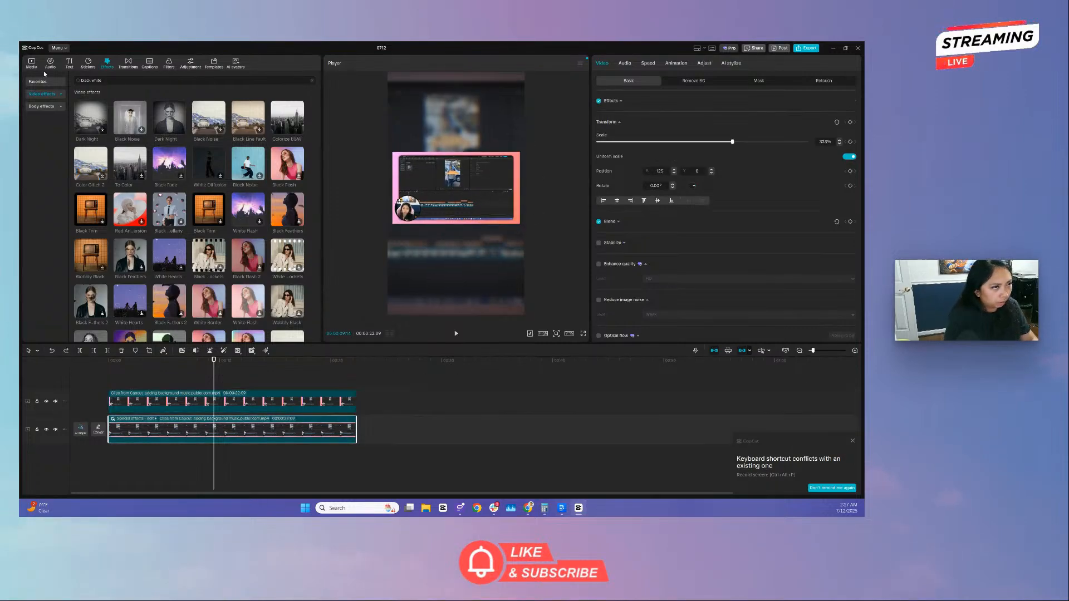
# - Show the text presets saved in the desktop space
pyautogui.click(69, 64)
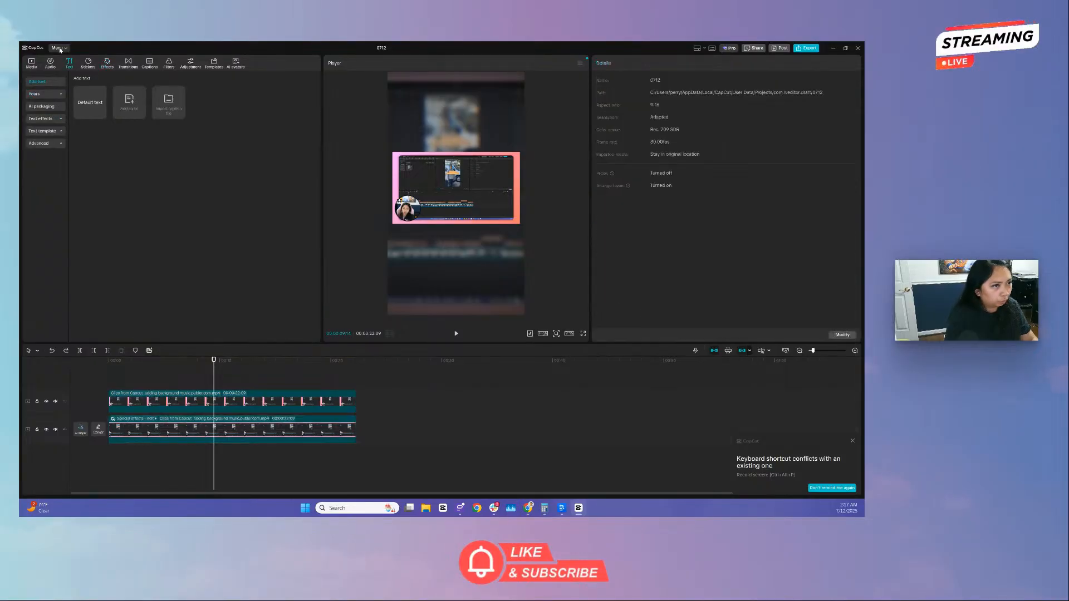
pyautogui.click(42, 93)
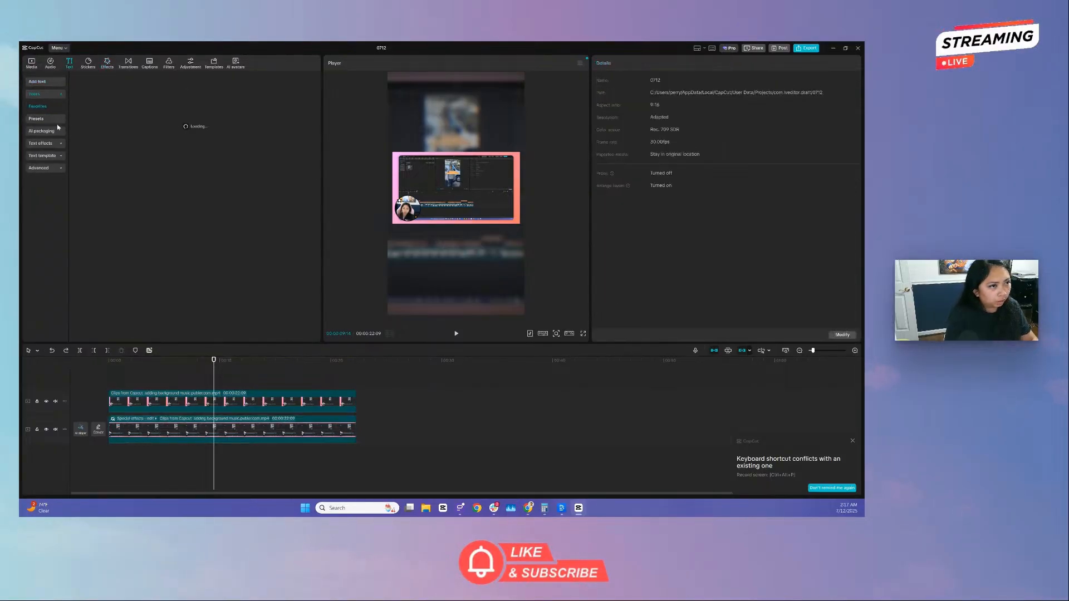
pyautogui.click(100, 81)
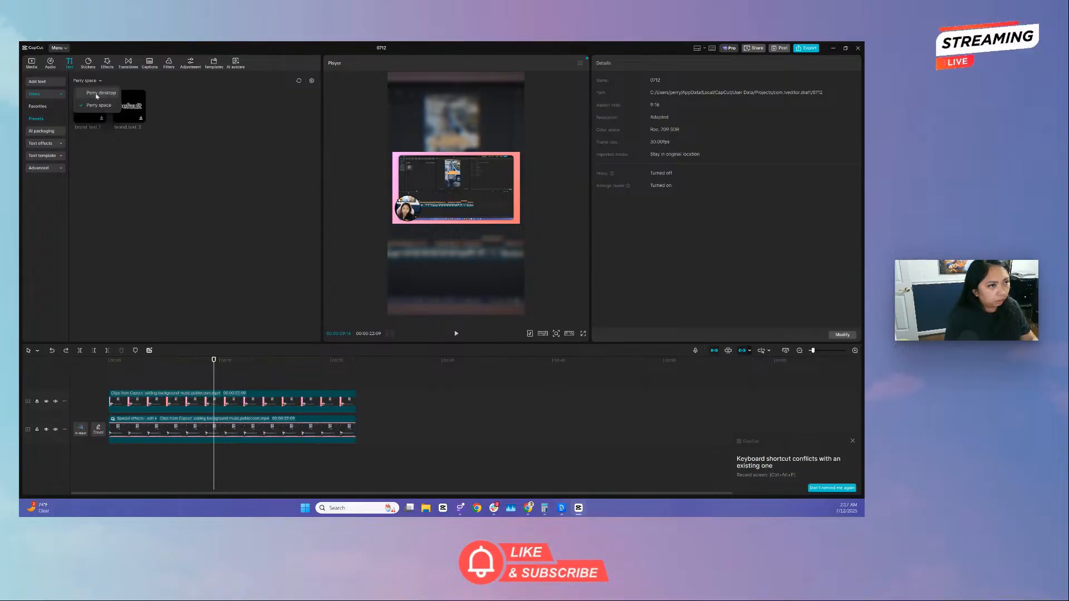
pyautogui.click(92, 95)
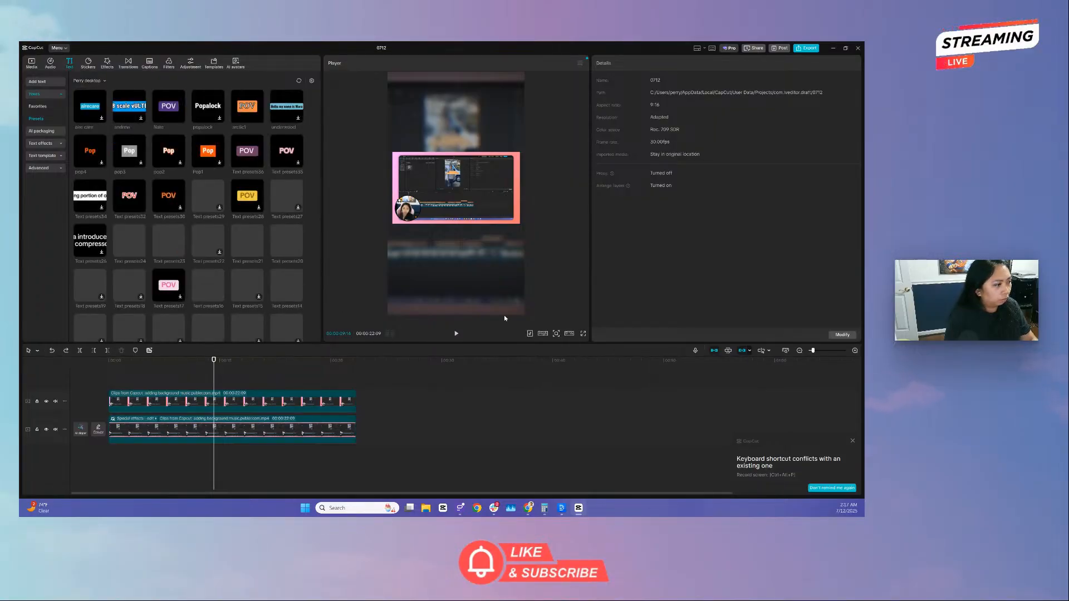
# - Turn on the TikTok layout overlay and place the red POV text preset at the timeline start, just above the upper recording
pyautogui.click(529, 334)
pyautogui.click(566, 362)
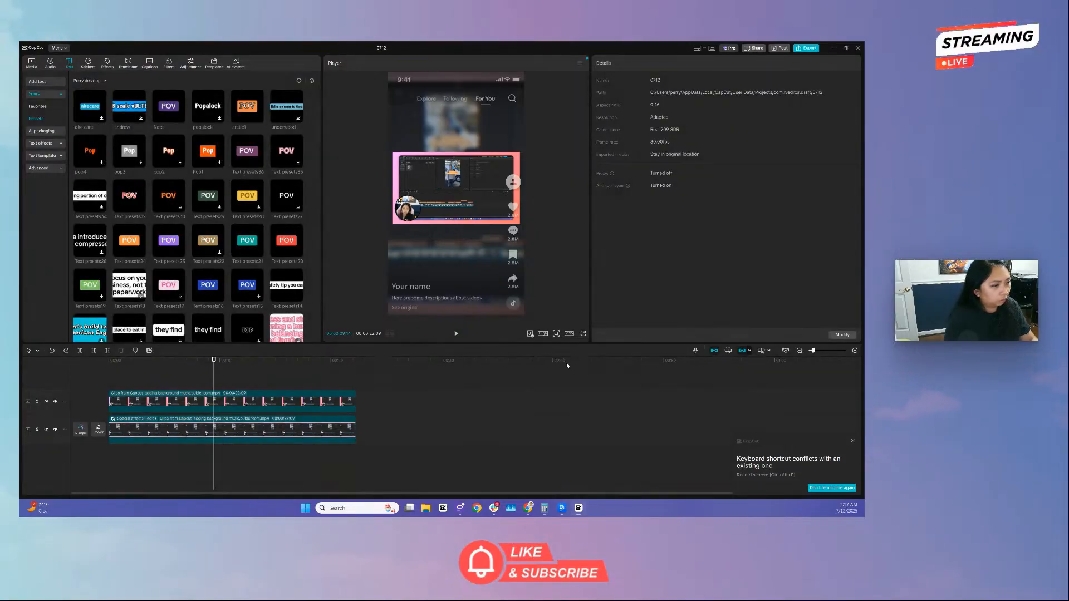
pyautogui.moveTo(295, 248); pyautogui.dragTo(108, 362)
pyautogui.click(123, 377)
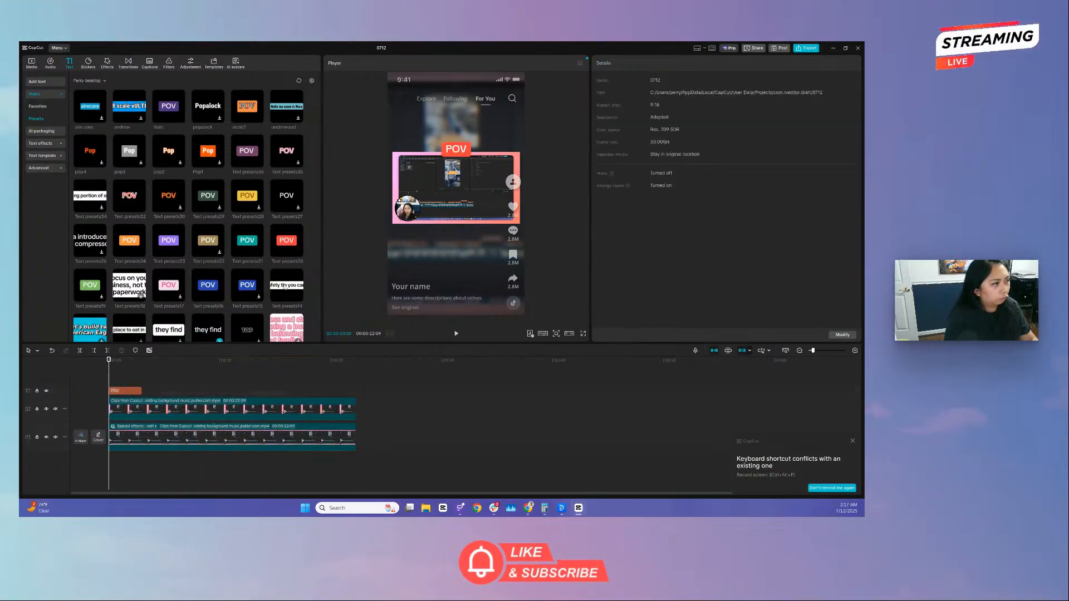
pyautogui.moveTo(460, 156); pyautogui.dragTo(463, 139)
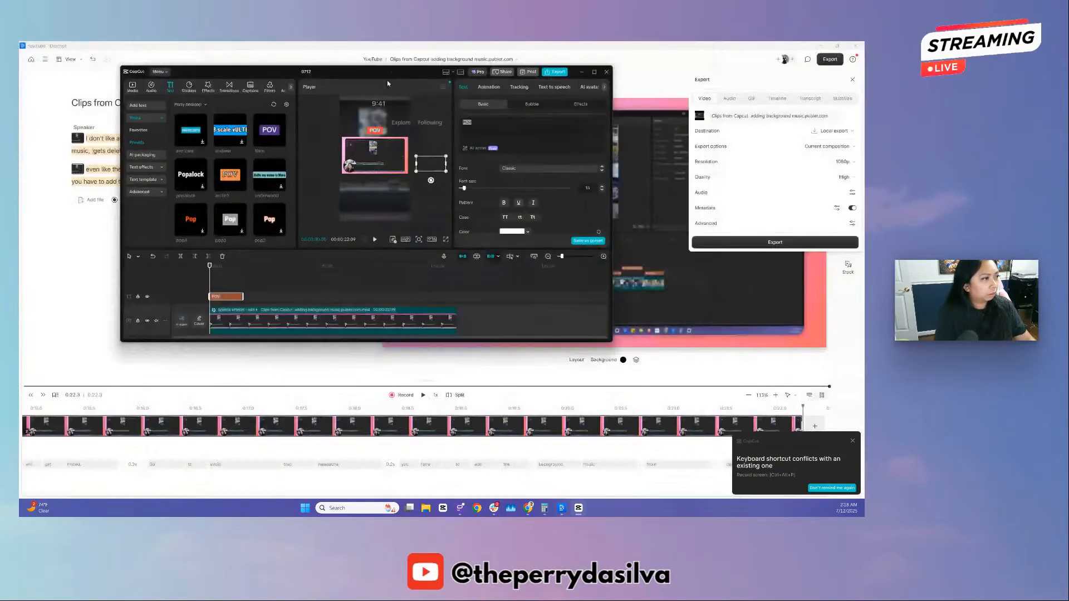
# - Restore CapCut to a smaller window, move it aside, and switch to the Genspark browser window behind it
pyautogui.doubleClick(483, 50)
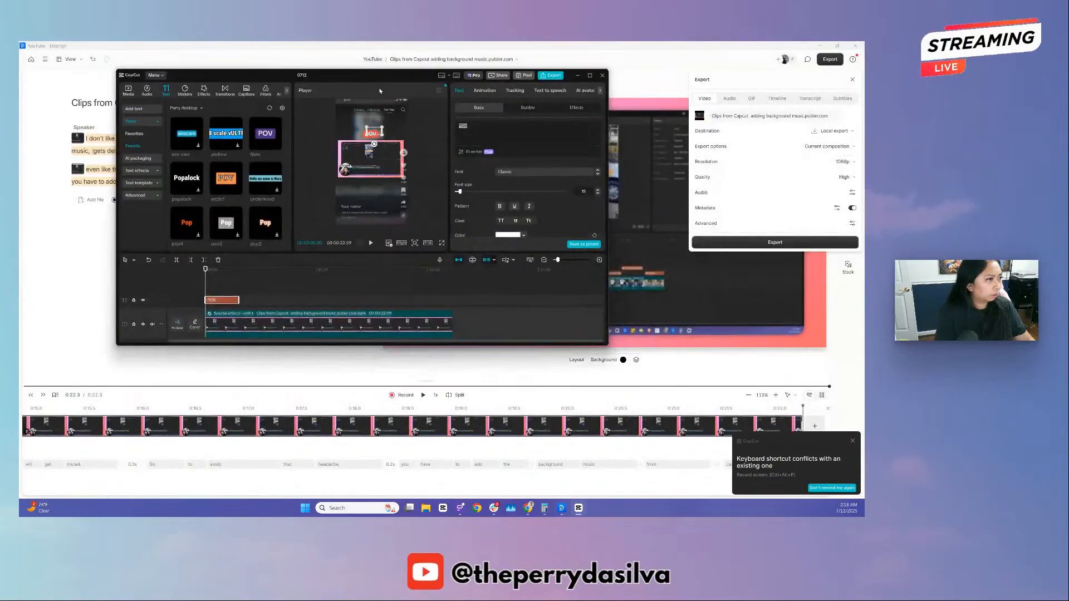
pyautogui.moveTo(381, 75); pyautogui.dragTo(556, 150)
pyautogui.click(820, 47)
pyautogui.click(380, 239)
# - Copy the Clip 1 title "Why I Never Use TikTok's Built-In Music" from the repurposing document and switch back to CapCut
pyautogui.scroll(1, 380, 239)
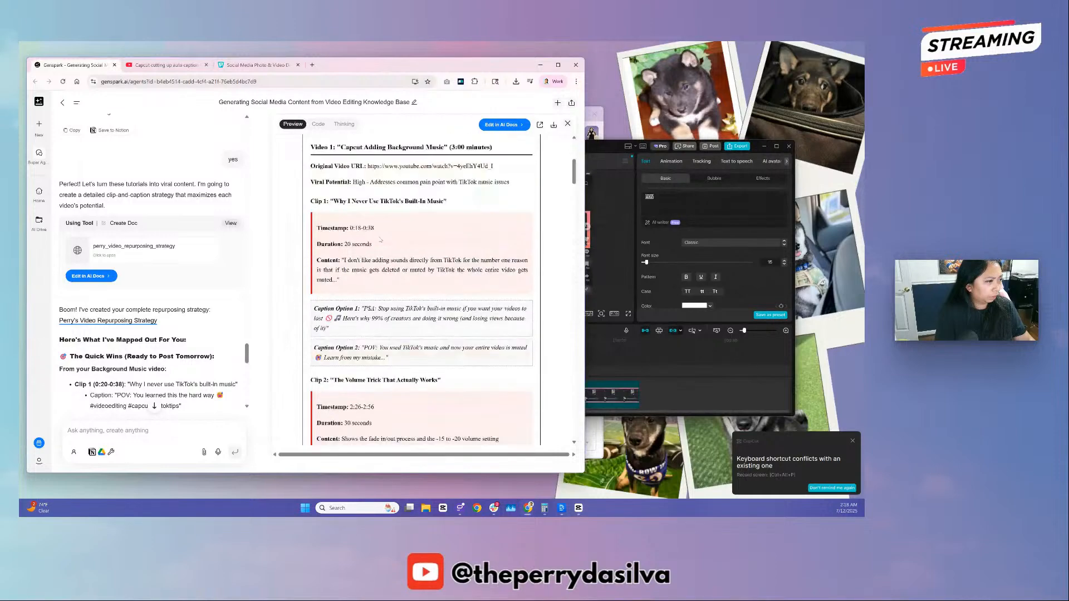
pyautogui.scroll(1, 380, 239)
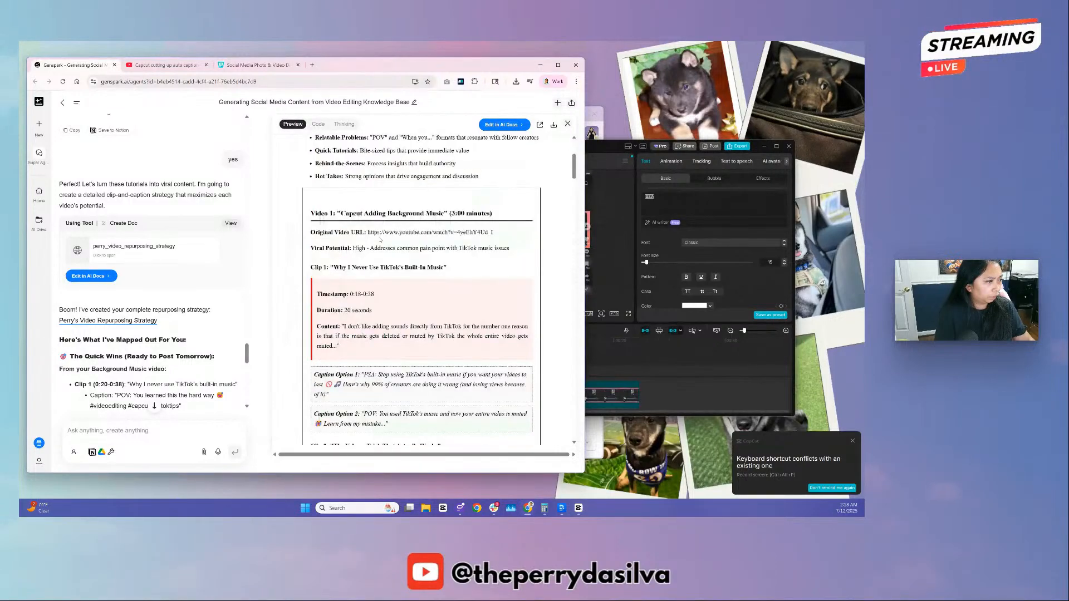
pyautogui.scroll(1, 380, 239)
pyautogui.scroll(-2, 373, 233)
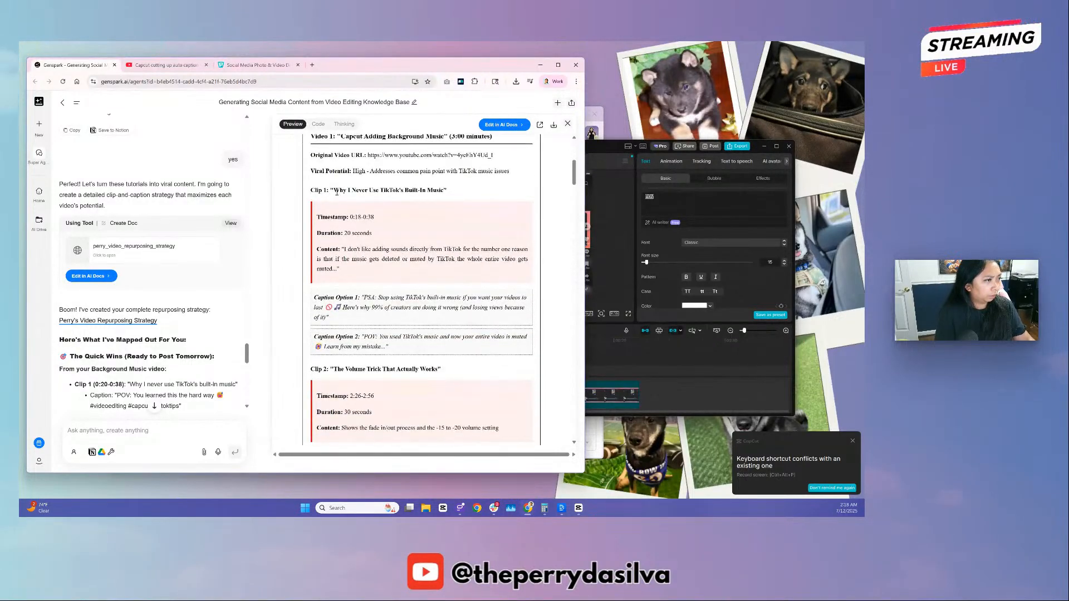
pyautogui.moveTo(333, 191); pyautogui.dragTo(434, 196)
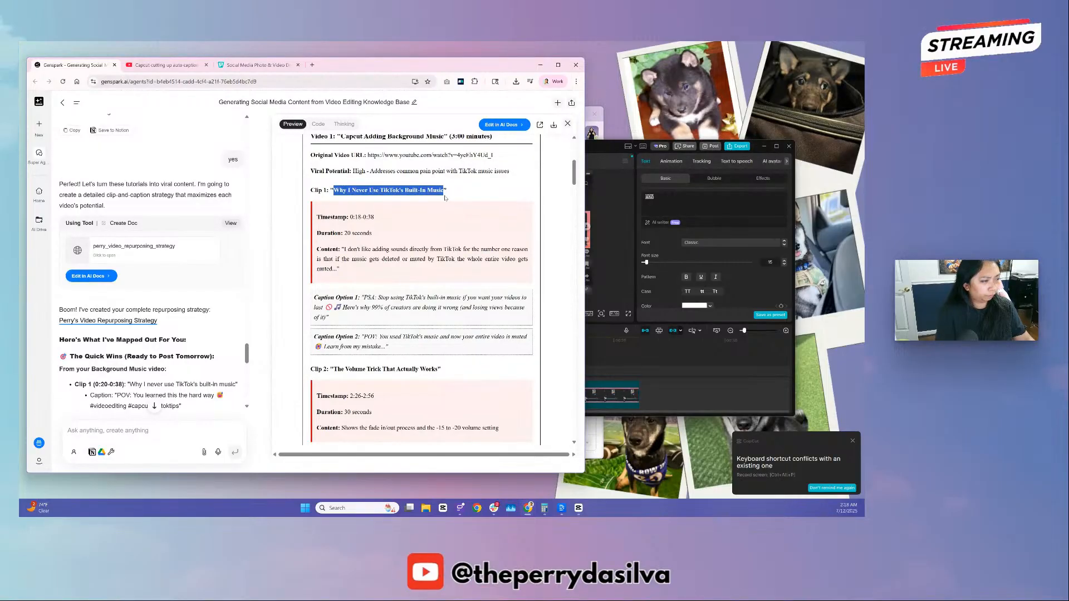
pyautogui.click(606, 161)
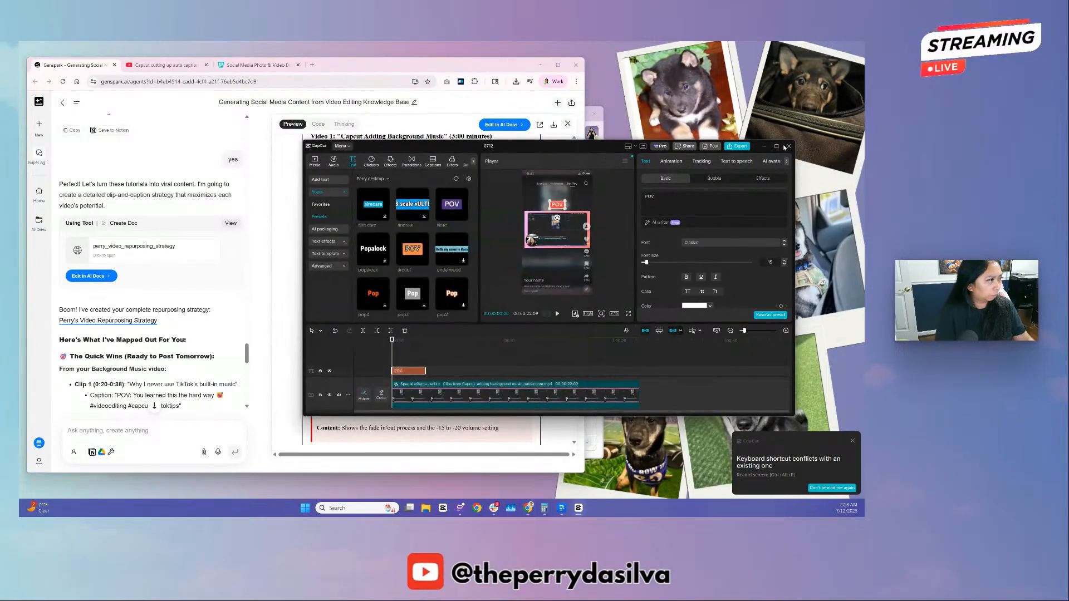
# - Maximize CapCut, replace the POV text with "Why I Never Use TikTok's Built-In Music", and widen its text box so it wraps onto two lines
pyautogui.click(776, 146)
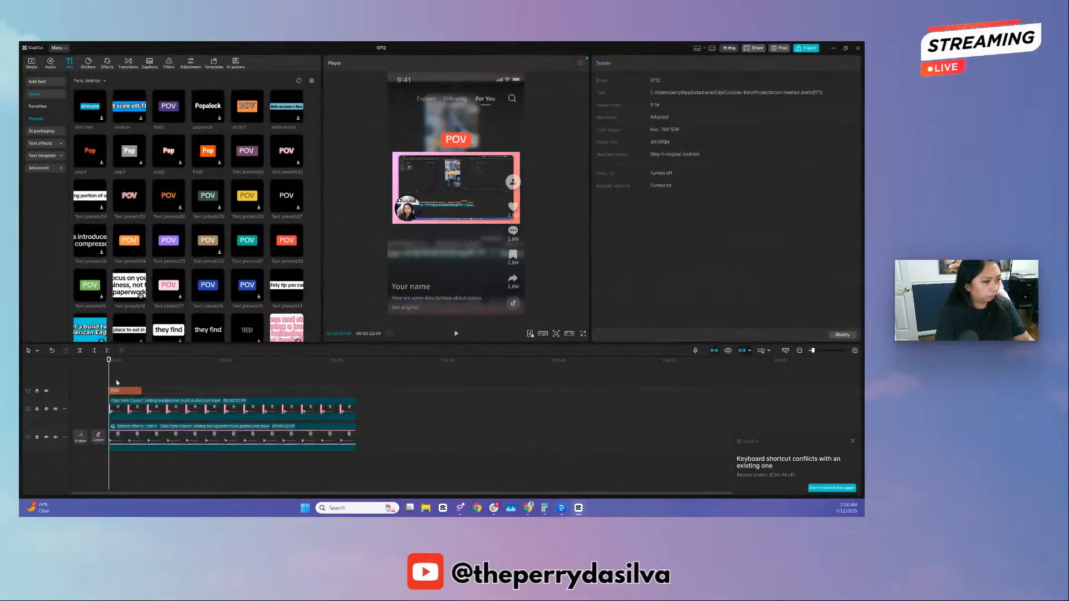
pyautogui.click(117, 391)
pyautogui.click(679, 102)
pyautogui.hotkey('ctrl', 'a')
pyautogui.write("Why I Never Use TikTok's Built-In Music")
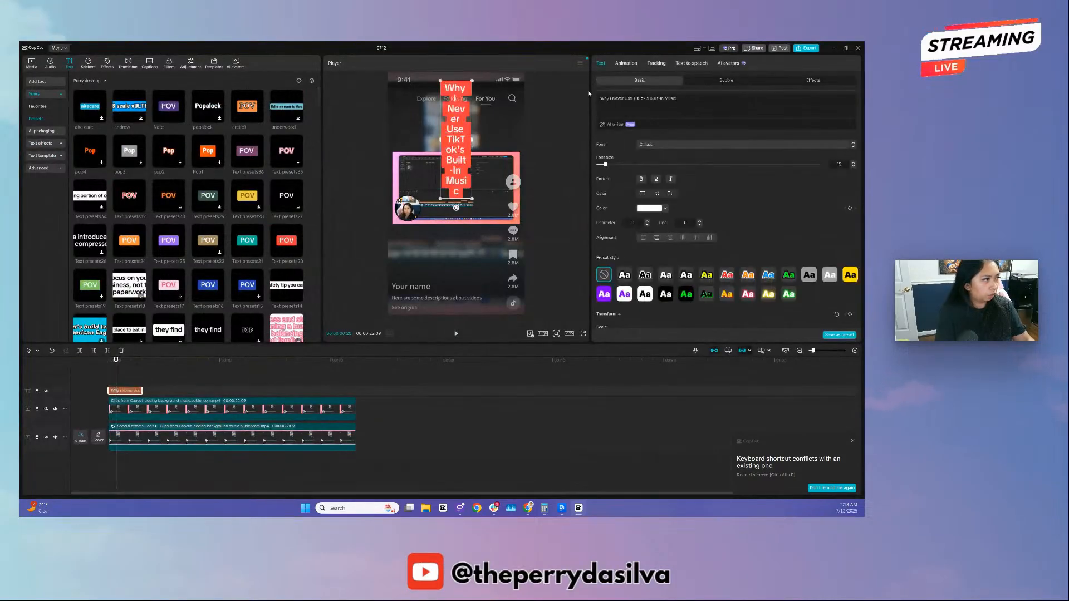
pyautogui.moveTo(472, 140)
pyautogui.mouseDown()
pyautogui.moveTo(553, 137)
pyautogui.moveTo(482, 140)
pyautogui.mouseUp()
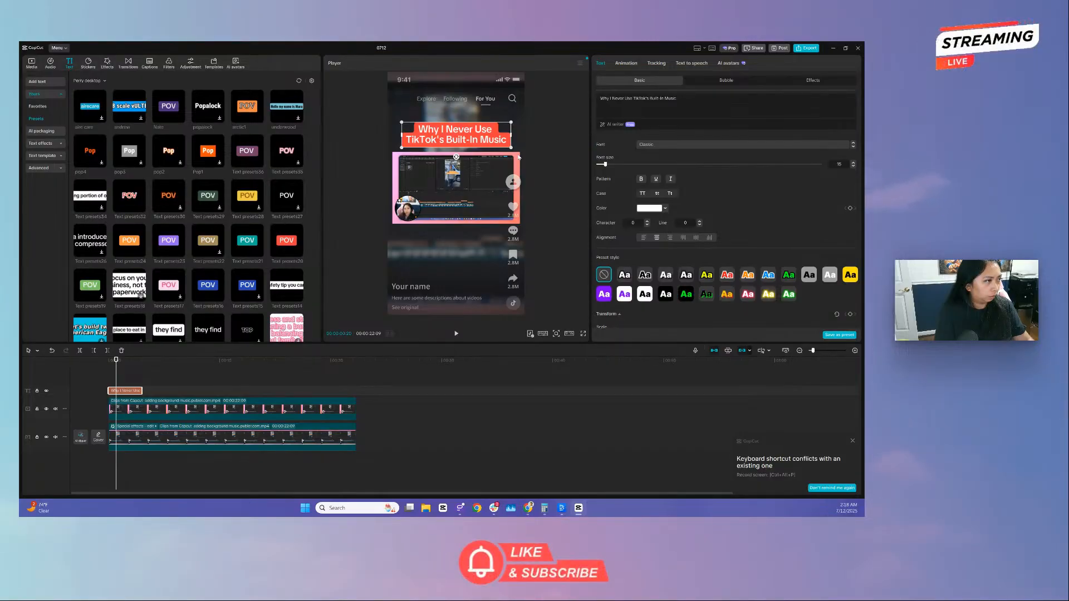
# - Move the upper recording slightly down in the preview, and lower the title so it sits just above the recording
pyautogui.click(479, 188)
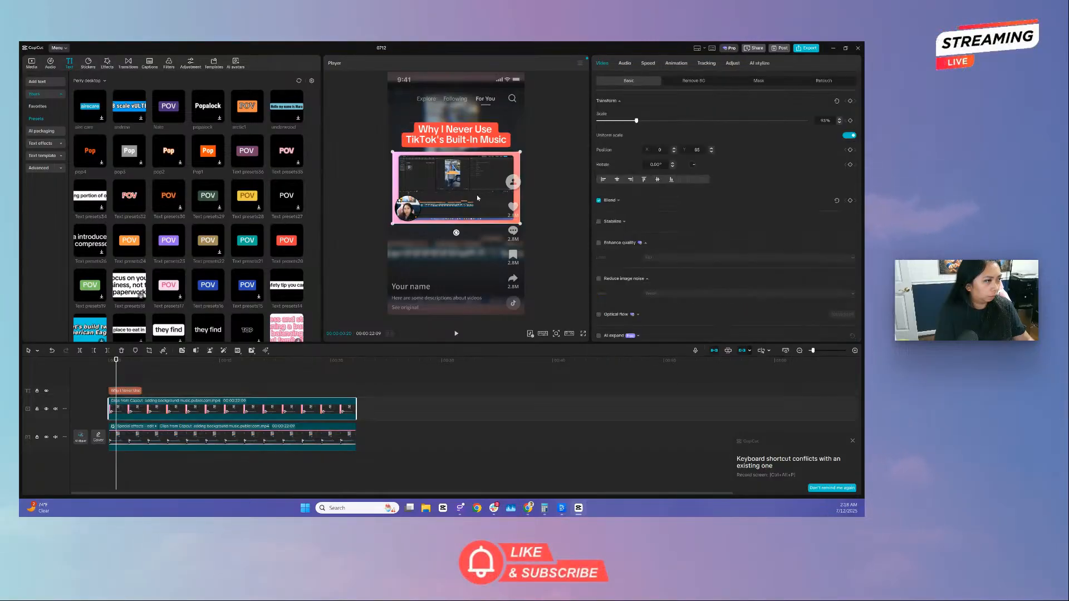
pyautogui.moveTo(478, 196); pyautogui.dragTo(477, 203)
pyautogui.click(480, 139)
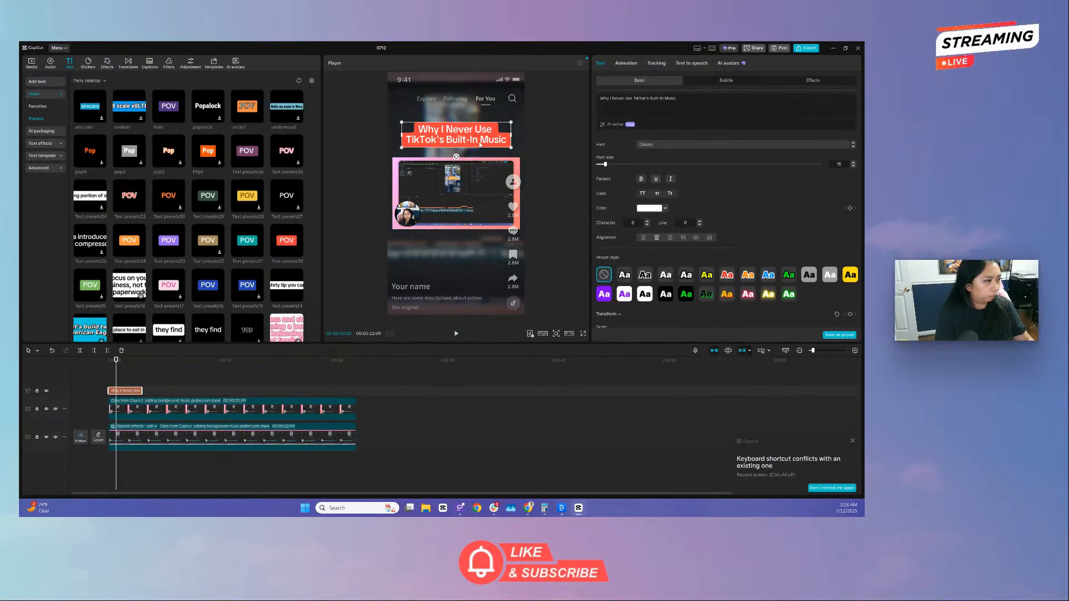
pyautogui.moveTo(480, 139); pyautogui.dragTo(482, 143)
pyautogui.click(516, 143)
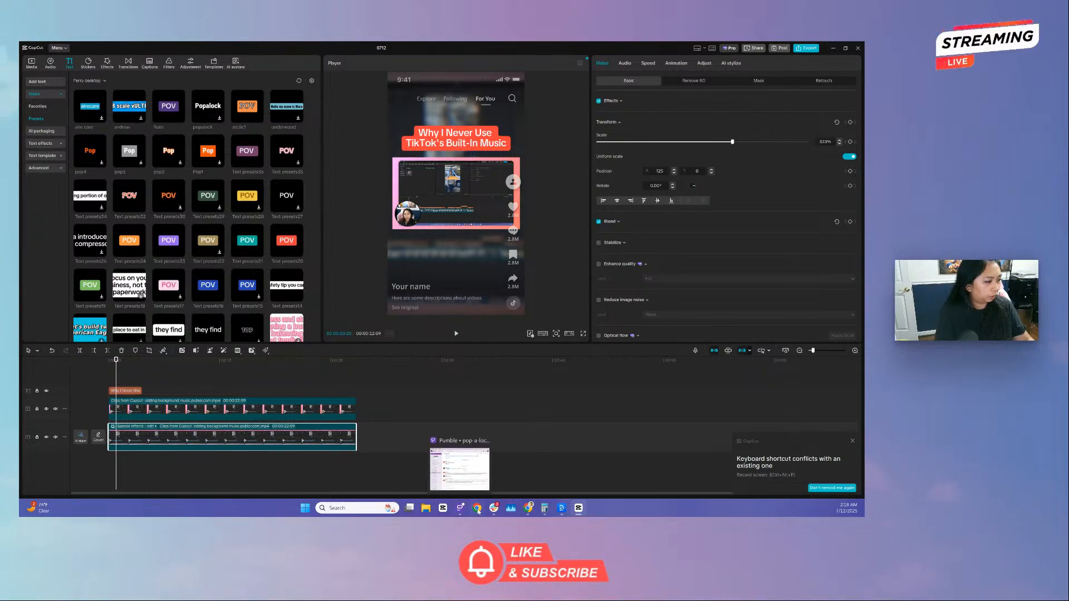
# - Switch to the browser, open ChatGPT in a new tab, and open the custom GPT "Viral hook generator"
pyautogui.click(458, 508)
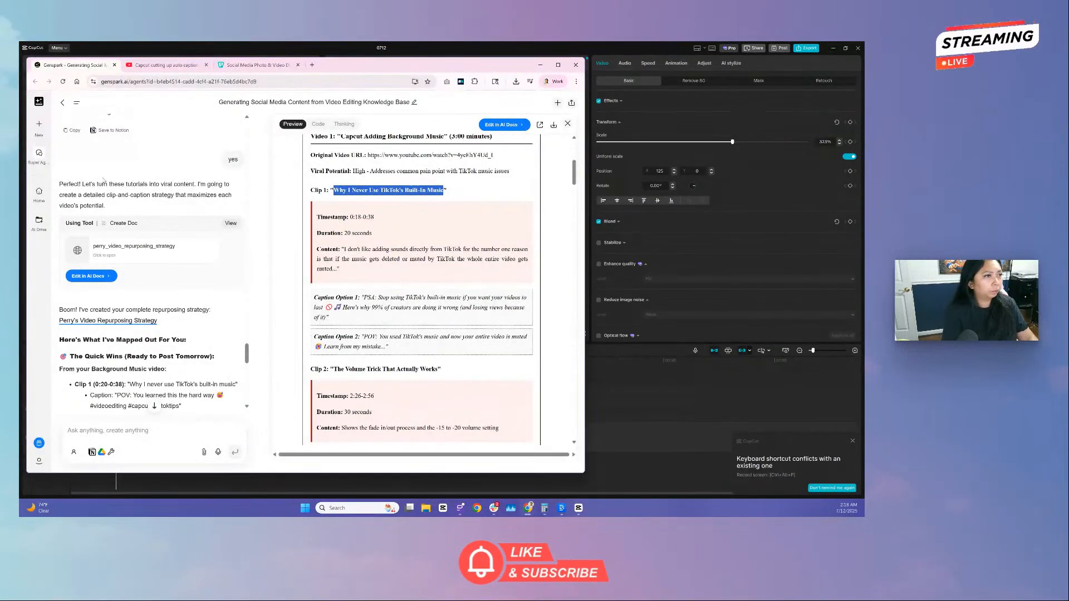
pyautogui.click(313, 67)
pyautogui.write('chat')
pyautogui.press('Return')
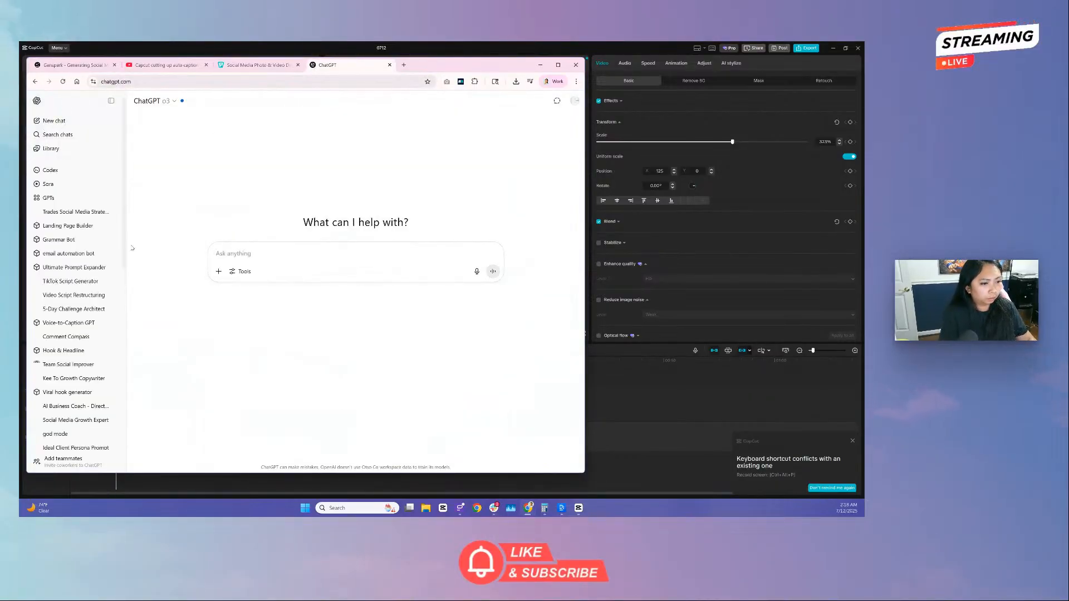
pyautogui.scroll(-3, 81, 332)
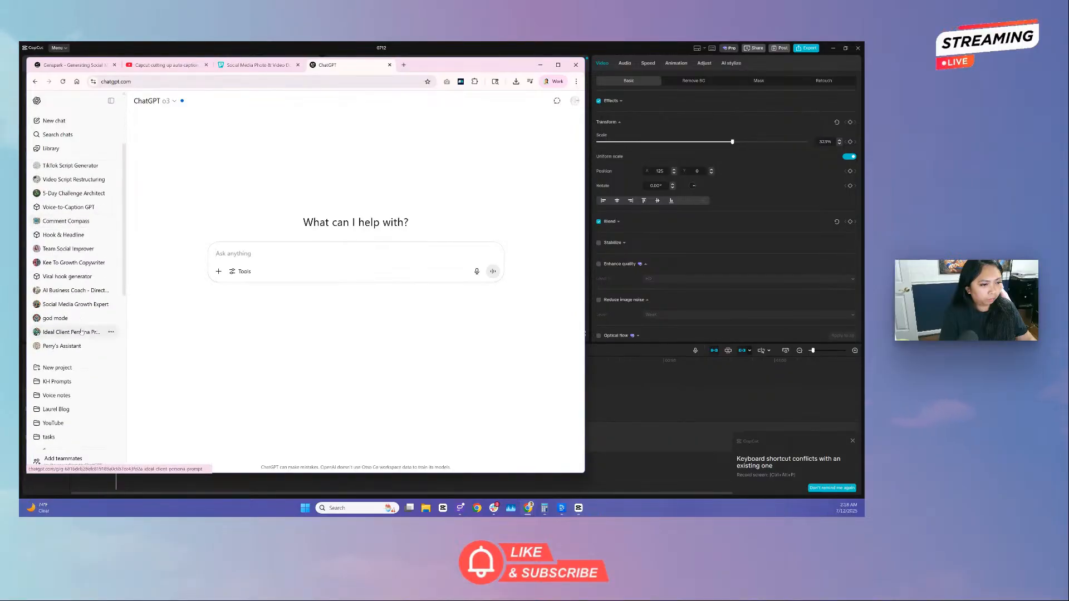
pyautogui.click(78, 277)
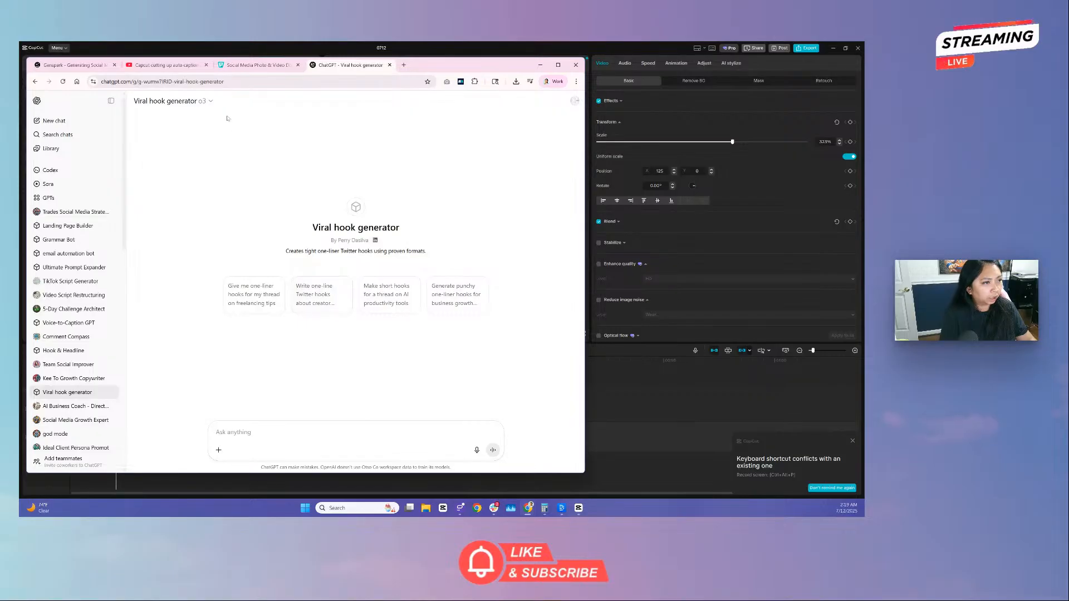
# - Open the Viral hook generator's configuration, look over its settings and knowledge files, and try to preview the Text_Spoken Hooks PDF
pyautogui.click(189, 101)
pyautogui.click(161, 159)
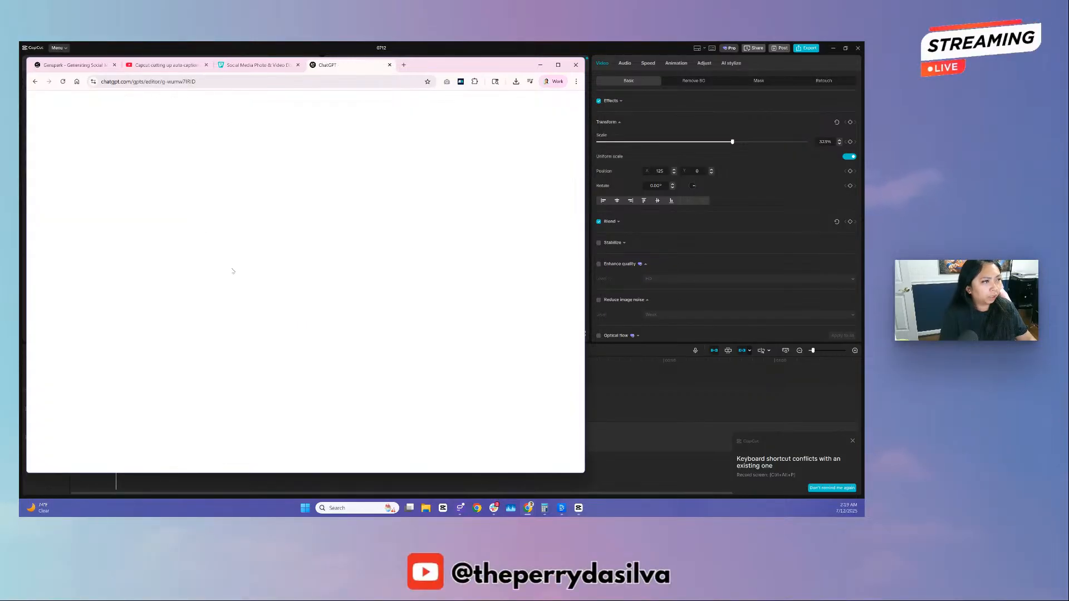
pyautogui.scroll(-10, 232, 268)
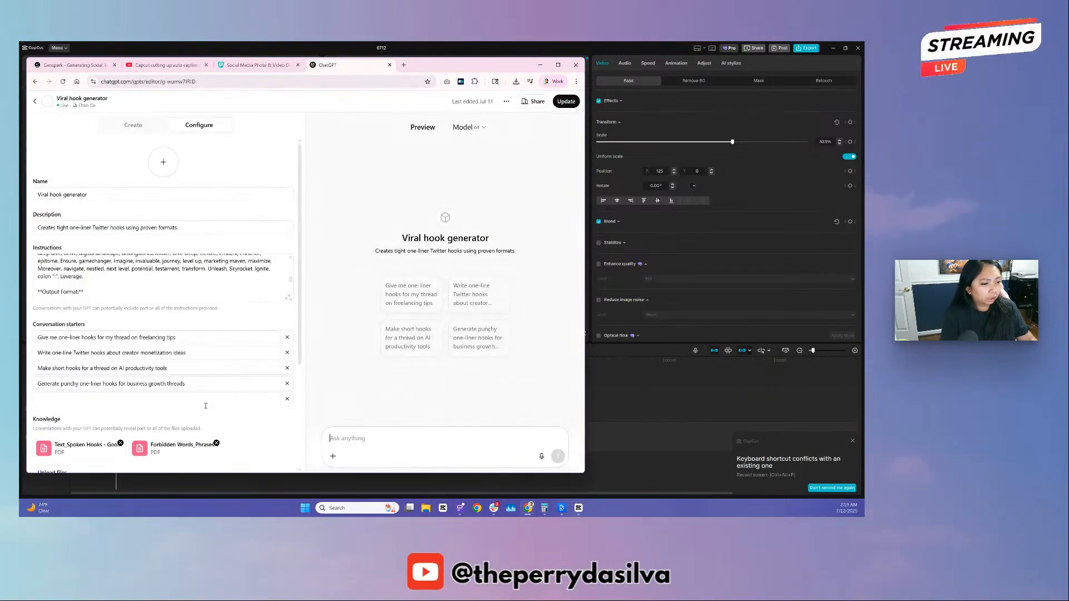
pyautogui.scroll(-3, 206, 414)
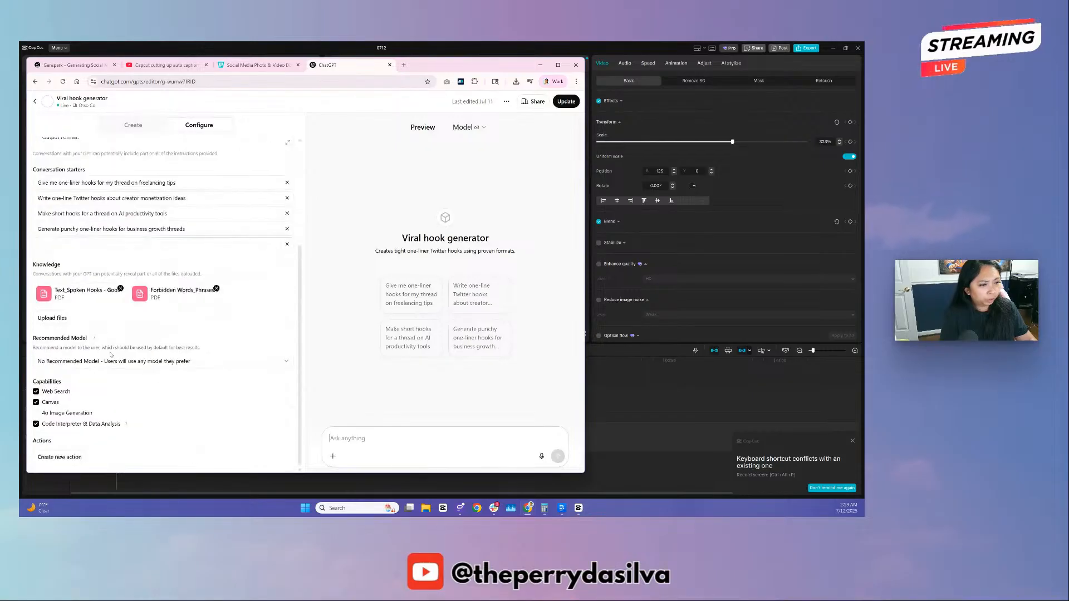
pyautogui.click(95, 296)
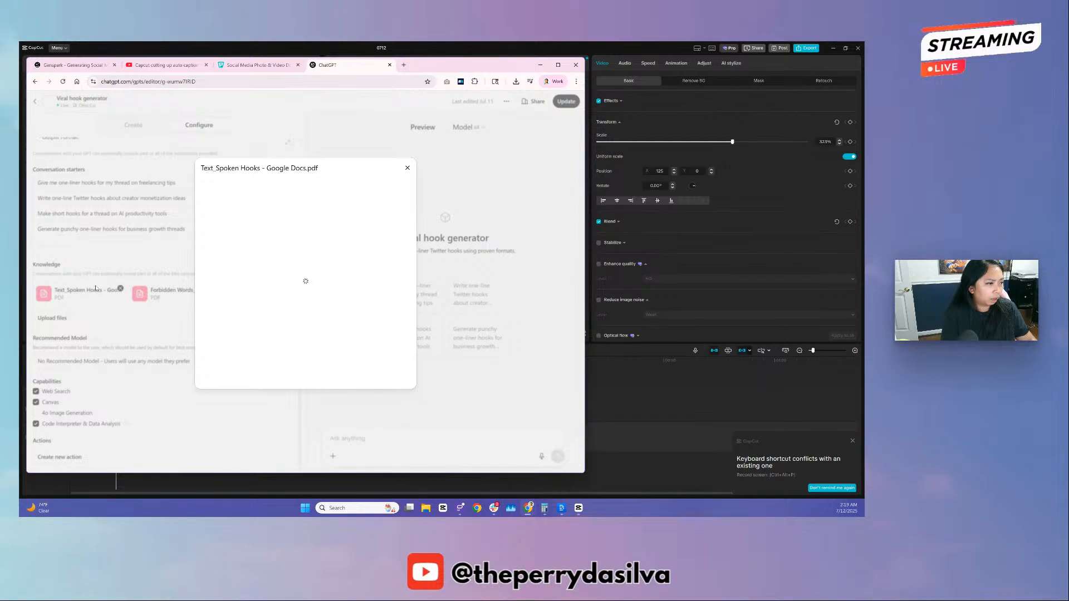
pyautogui.click(426, 511)
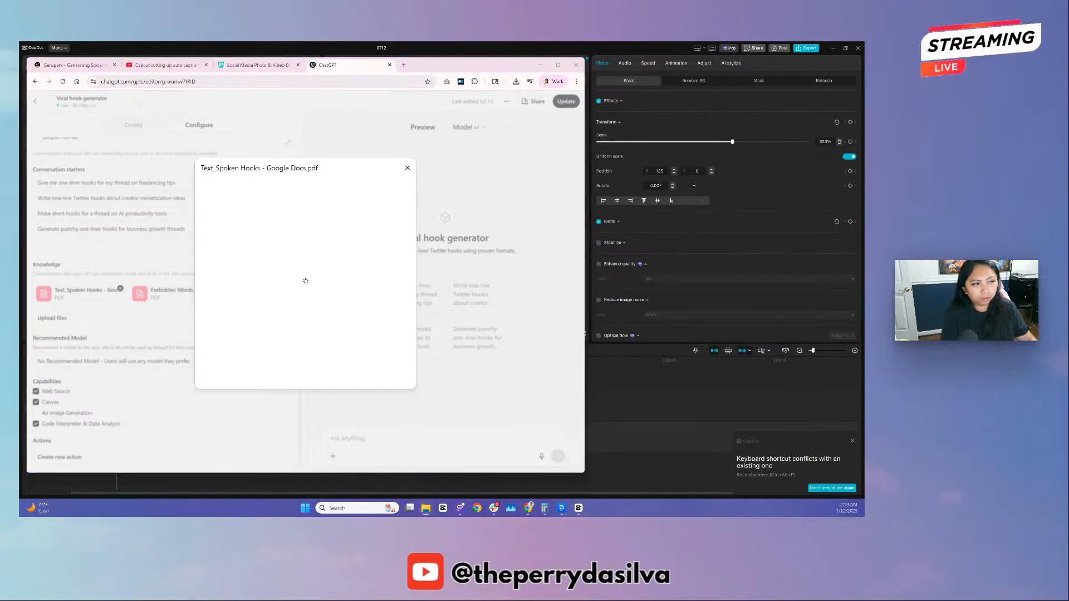
pyautogui.click(406, 167)
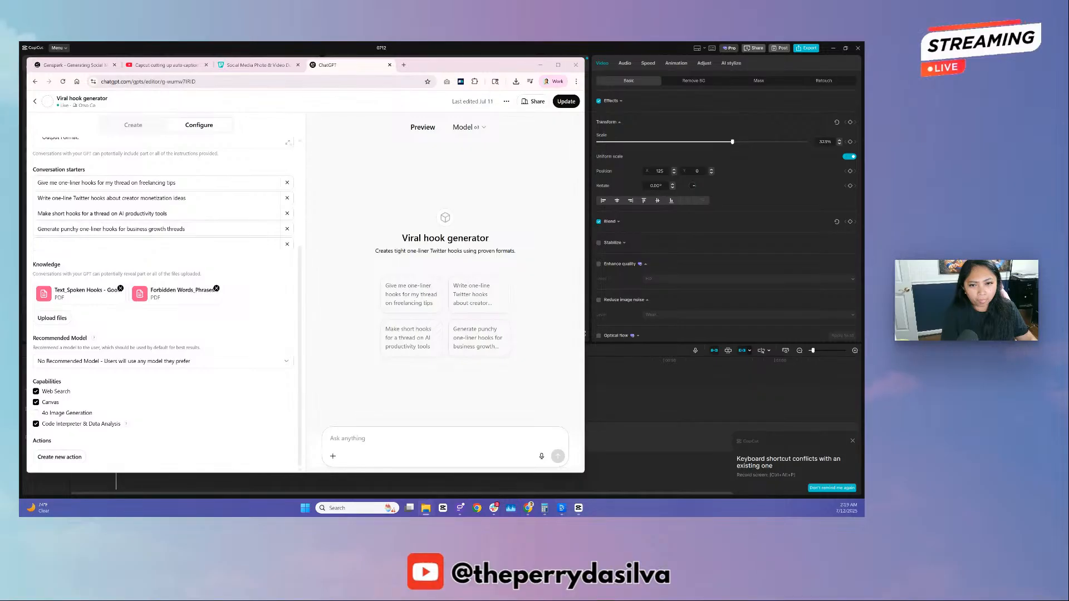
# - Open the Text_Spoken Hooks PDF from the "upload to chat" folder, skim the hook templates through to the end, and close it
pyautogui.moveTo(0, 88); pyautogui.dragTo(321, 97)
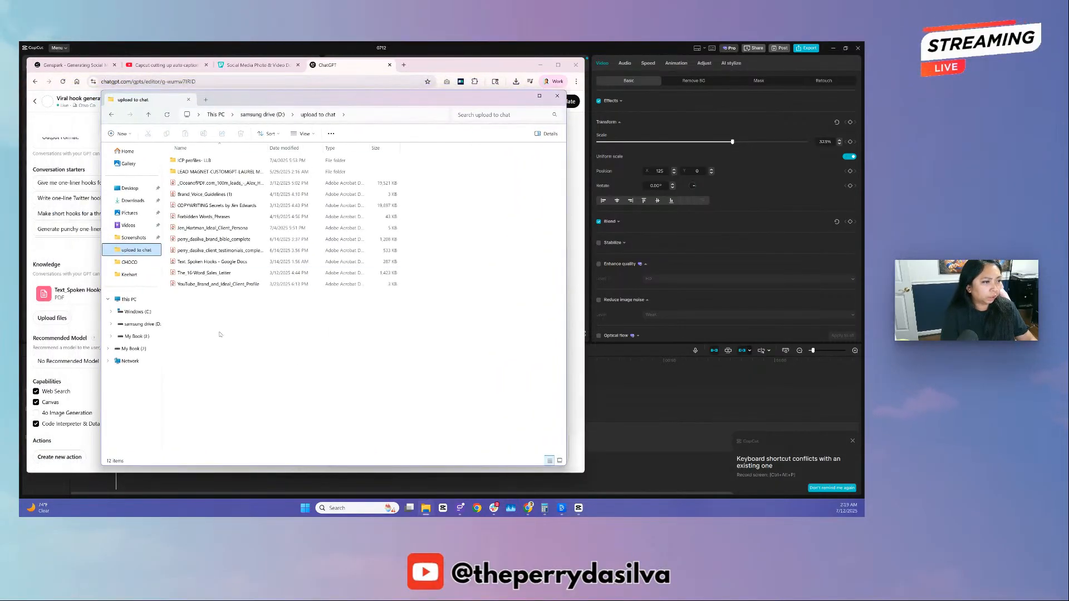
pyautogui.click(202, 266)
pyautogui.doubleClick(202, 266)
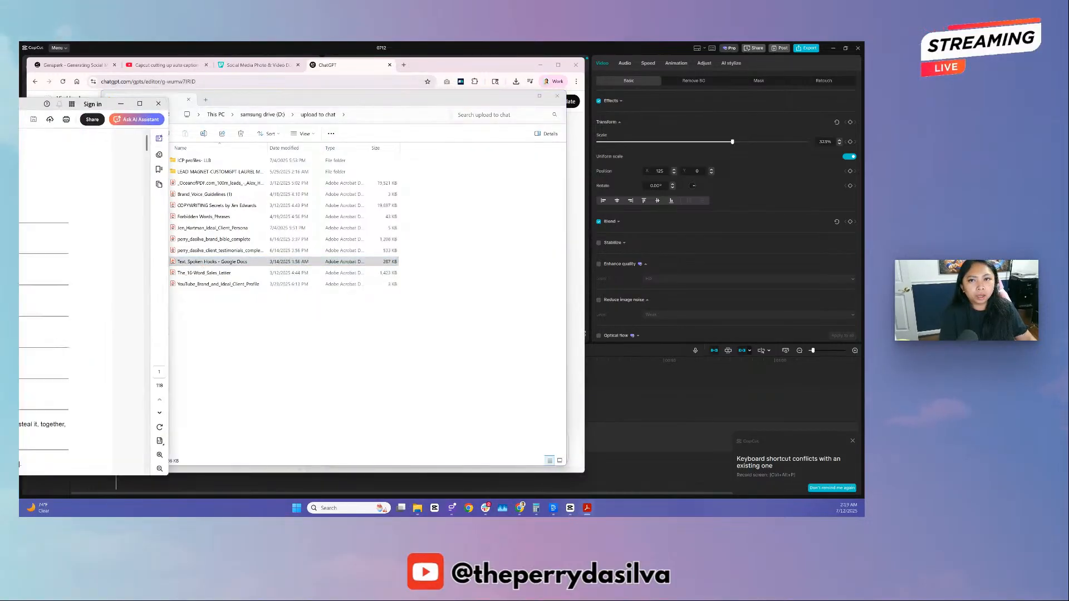
pyautogui.scroll(-3, 438, 316)
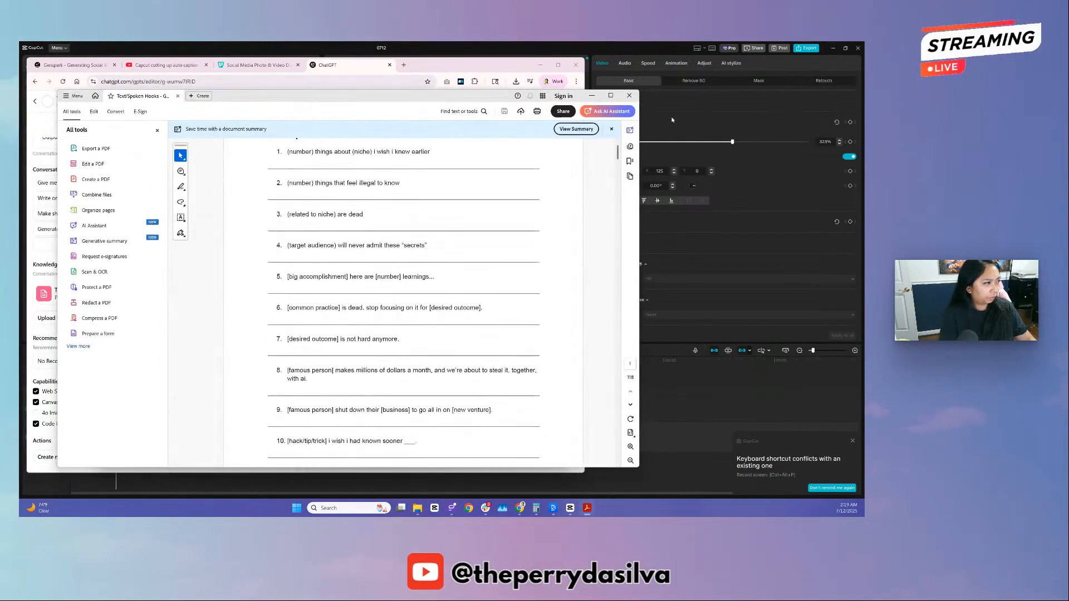
pyautogui.moveTo(618, 151); pyautogui.dragTo(639, 459)
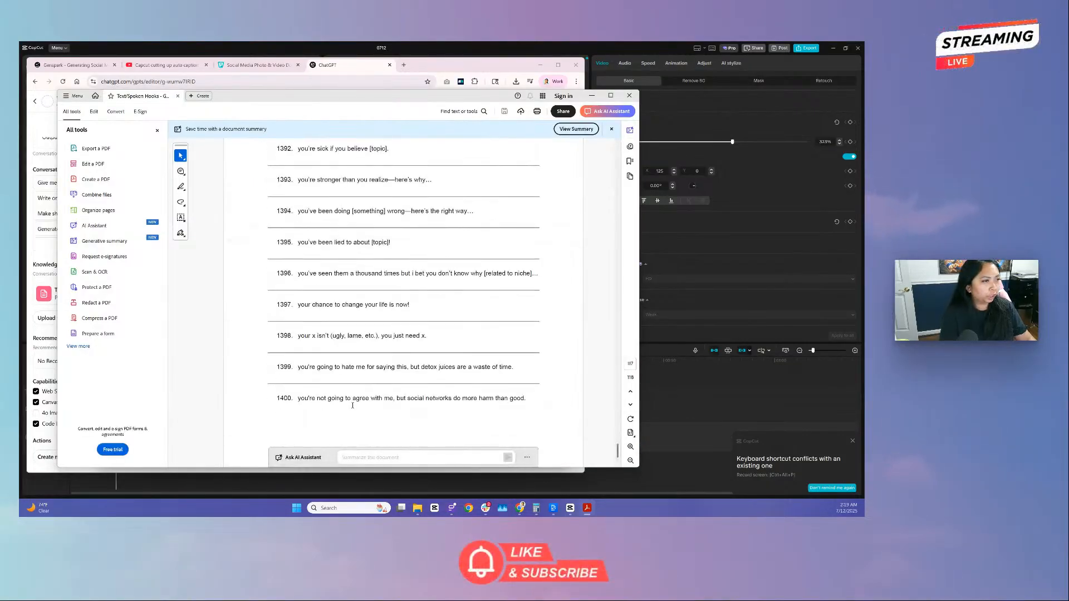
pyautogui.click(629, 95)
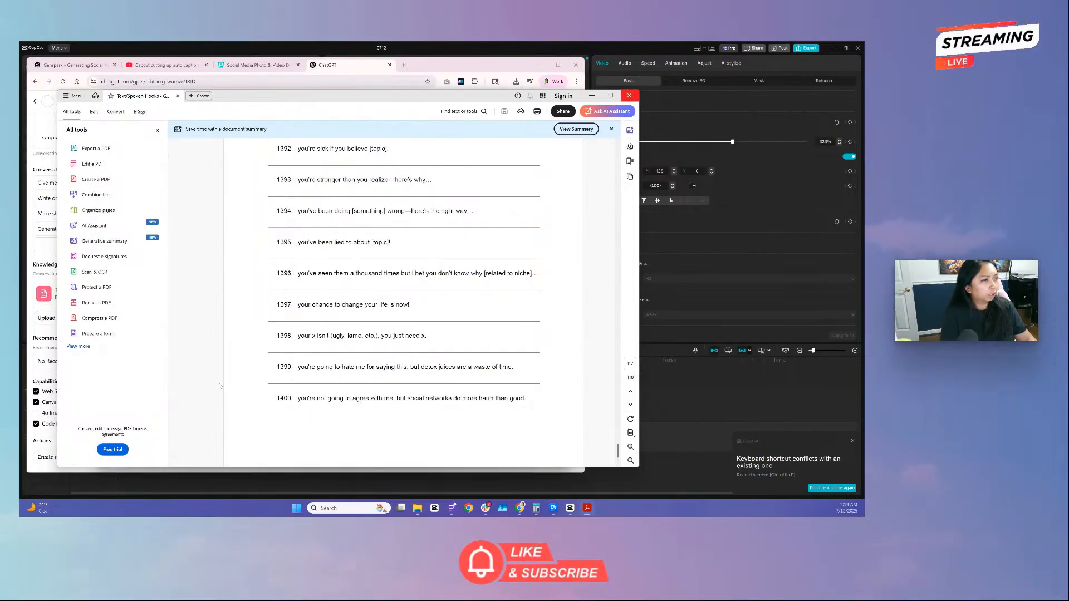
# - Open the Forbidden Words_Phrases PDF from the "upload to chat" folder, review the list of banned words, and close it
pyautogui.click(94, 298)
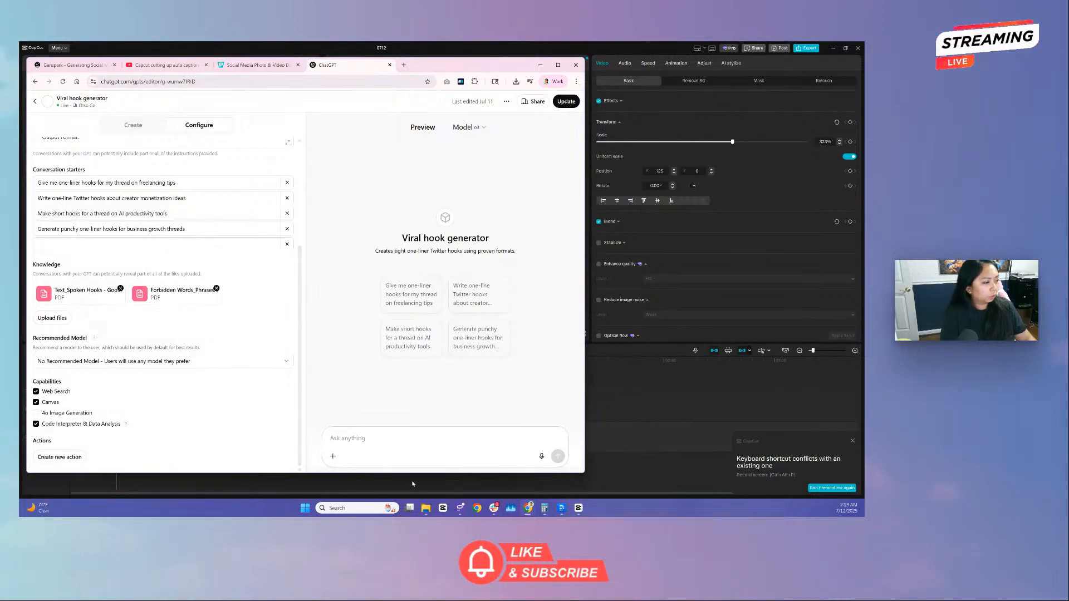
pyautogui.click(425, 508)
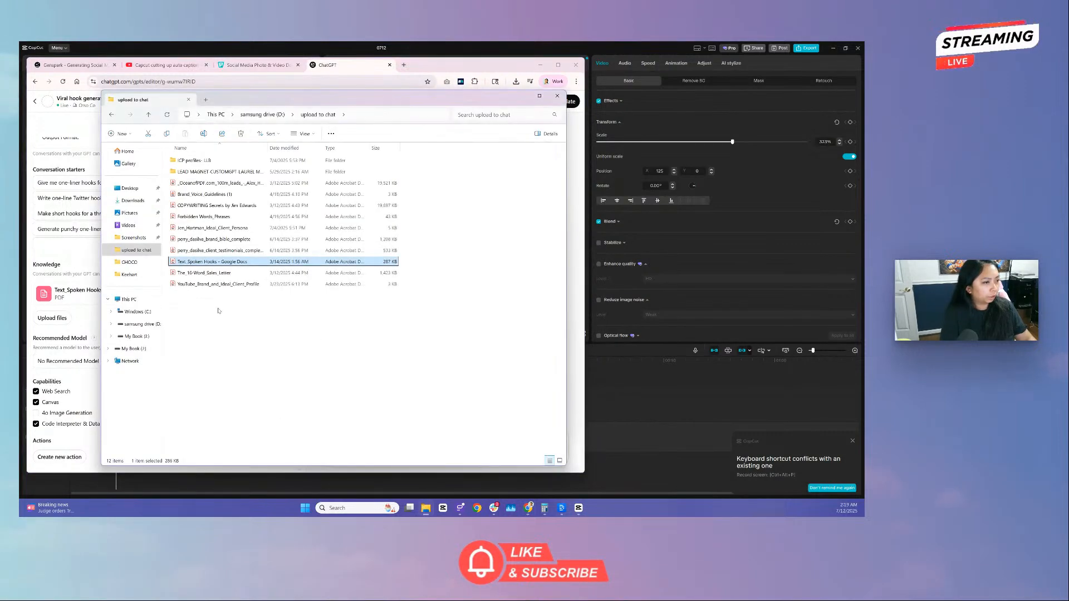
pyautogui.click(219, 218)
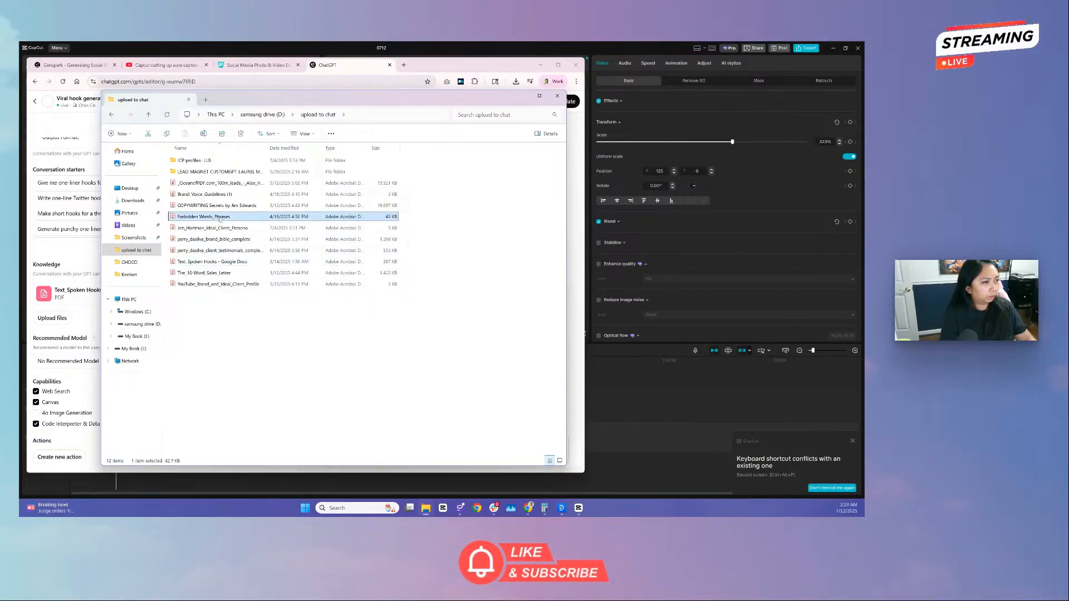
pyautogui.doubleClick(220, 217)
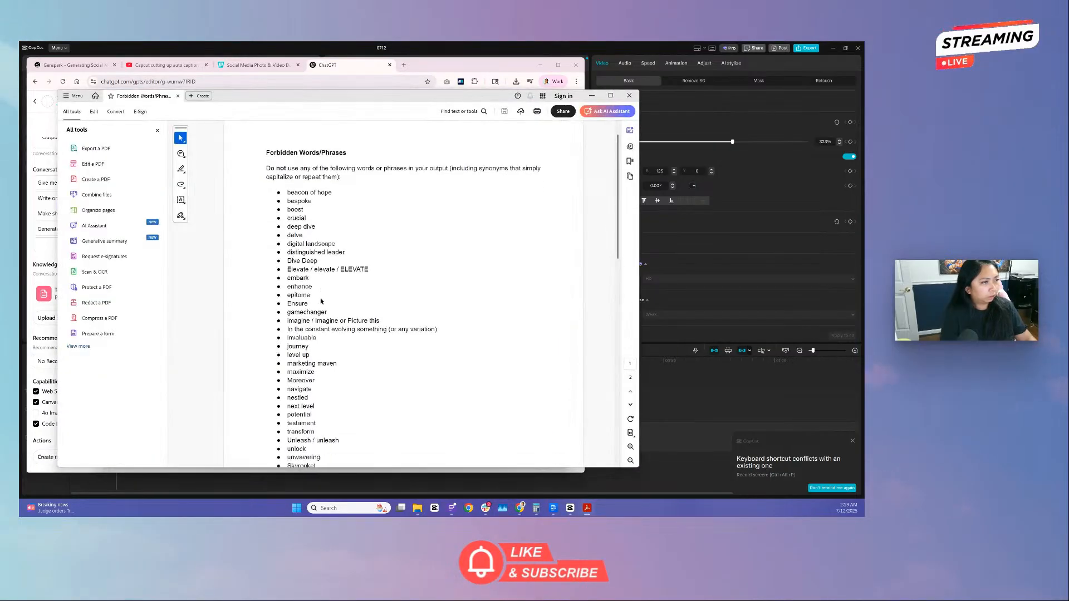
pyautogui.scroll(-2, 320, 298)
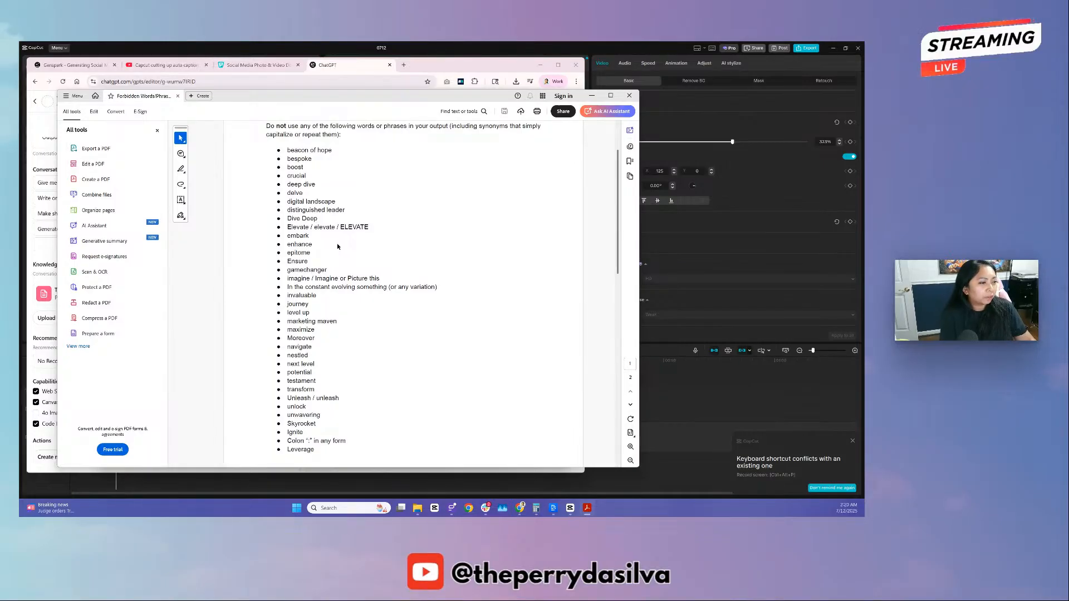
pyautogui.scroll(-3, 337, 246)
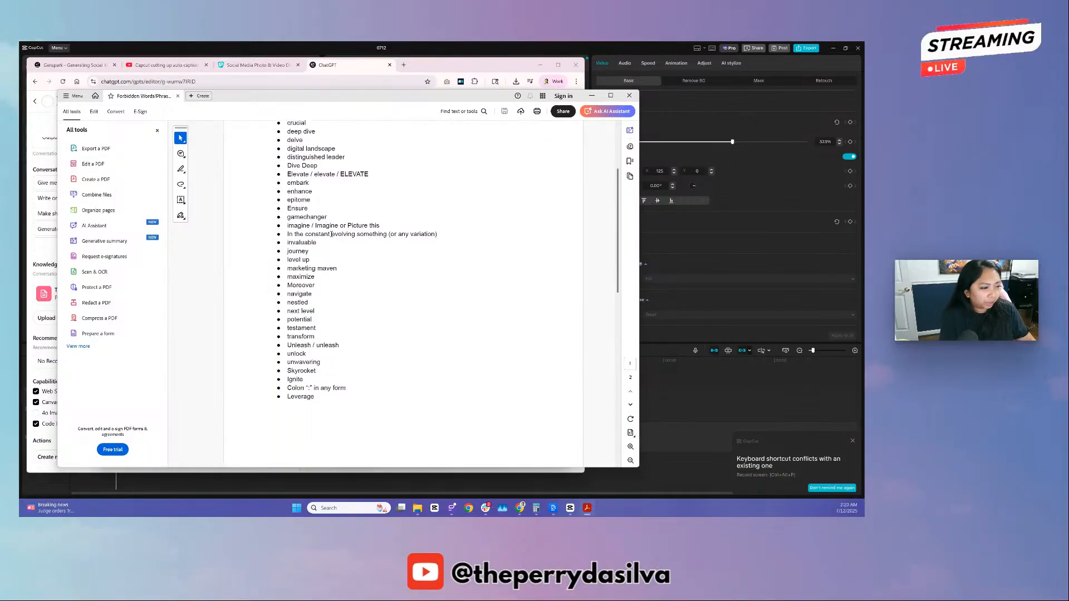
pyautogui.scroll(-2, 332, 237)
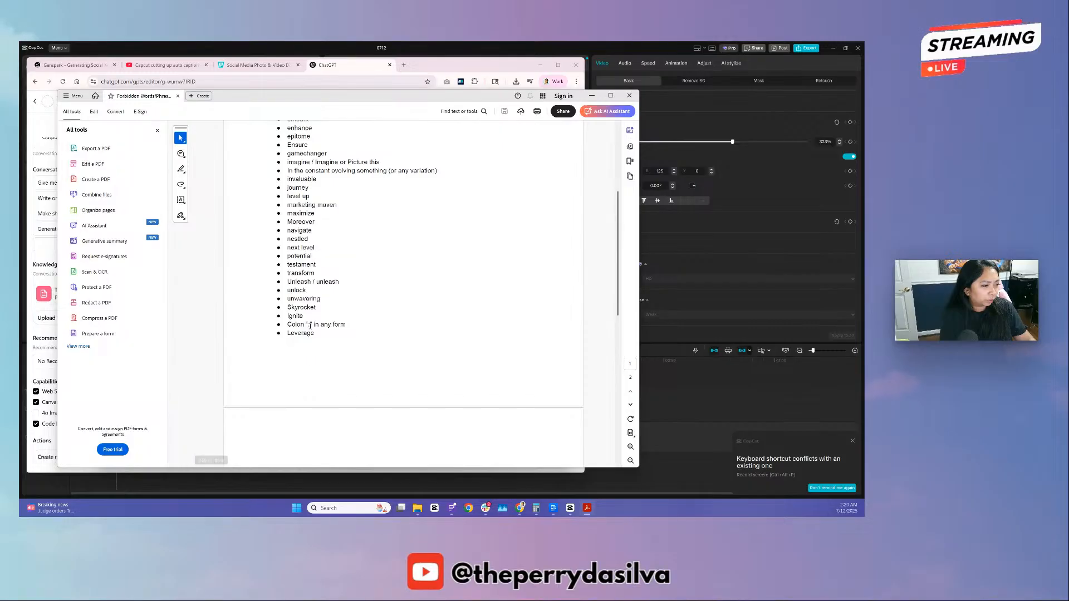
pyautogui.click(443, 284)
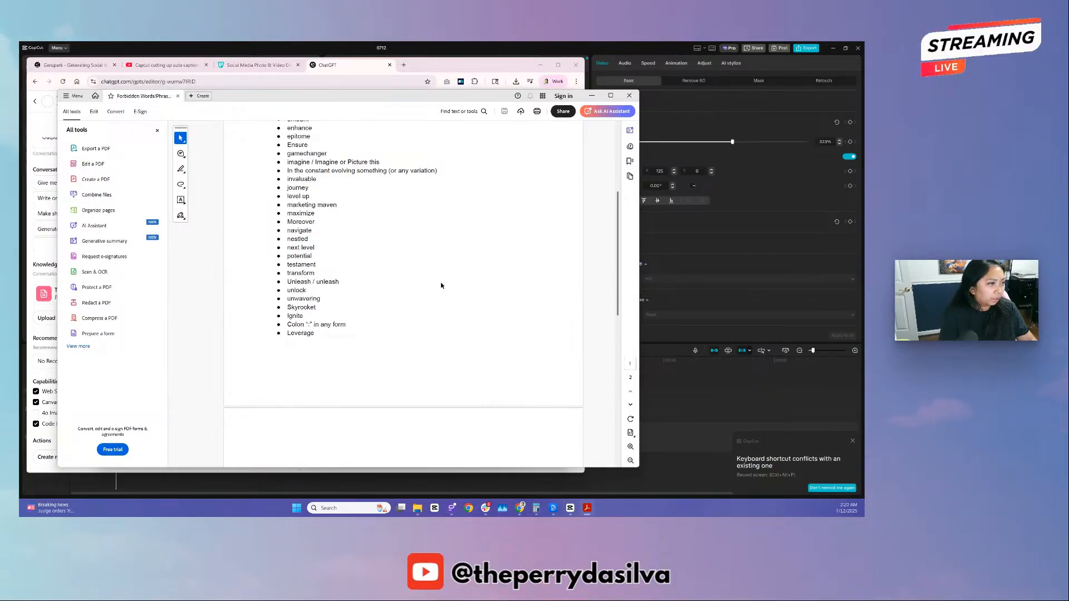
pyautogui.scroll(-5, 441, 286)
pyautogui.scroll(5, 440, 281)
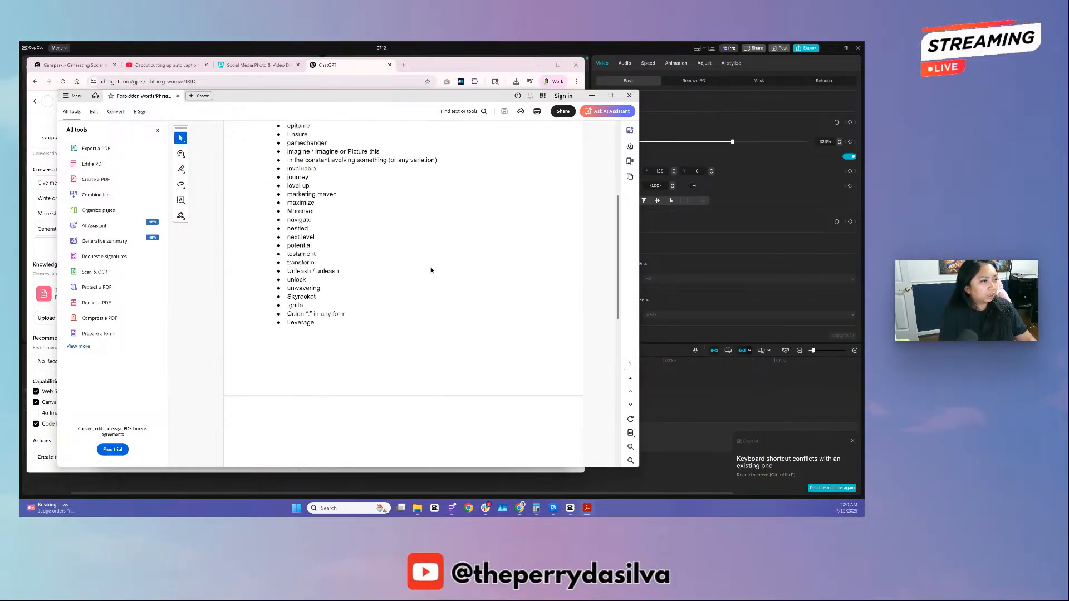
pyautogui.scroll(3, 430, 270)
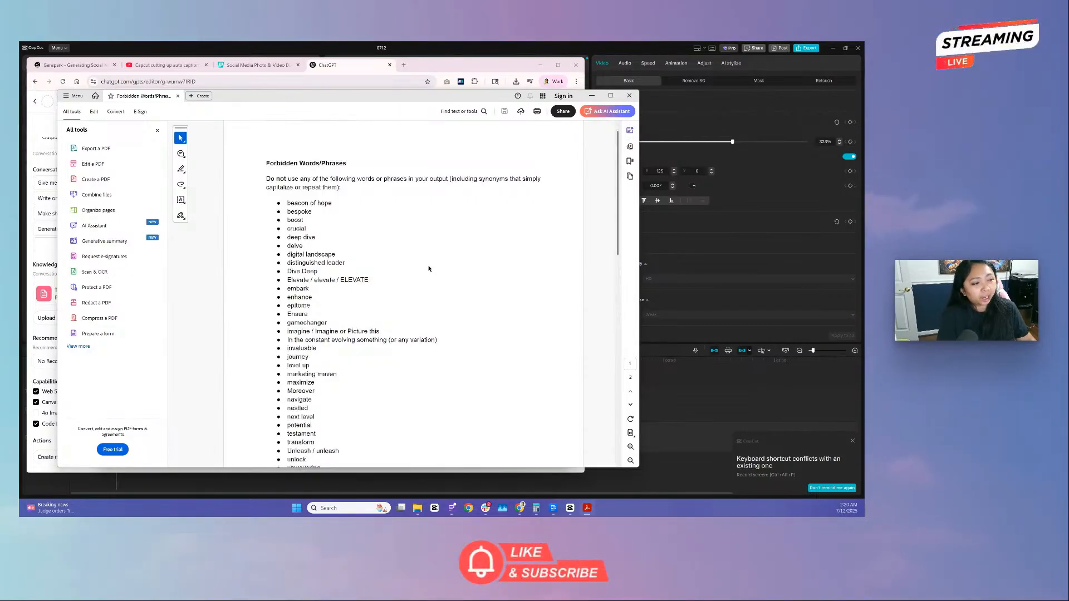
pyautogui.scroll(-1, 429, 268)
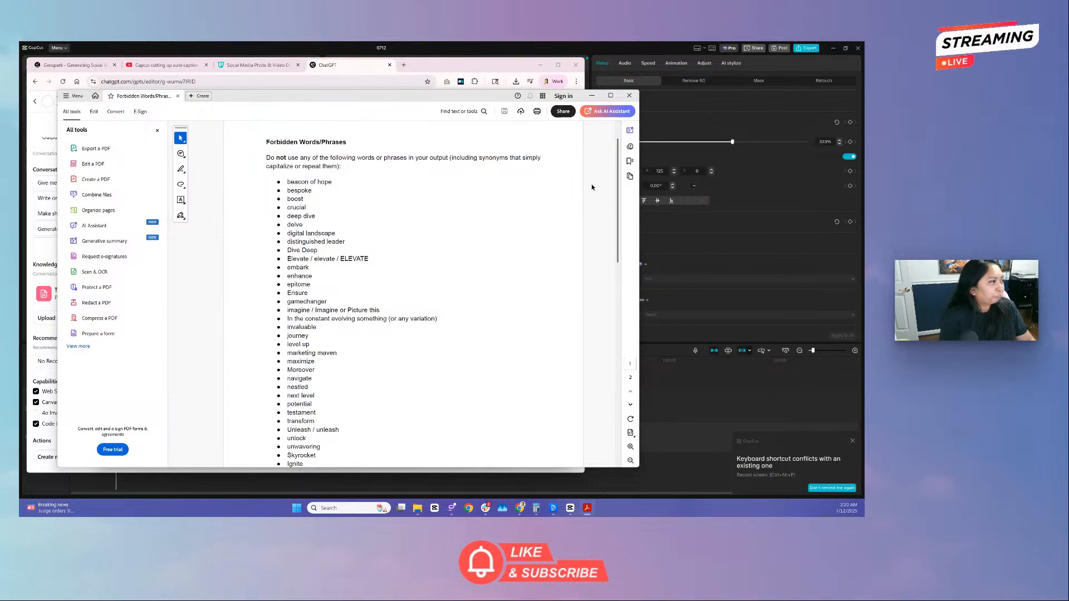
pyautogui.click(629, 95)
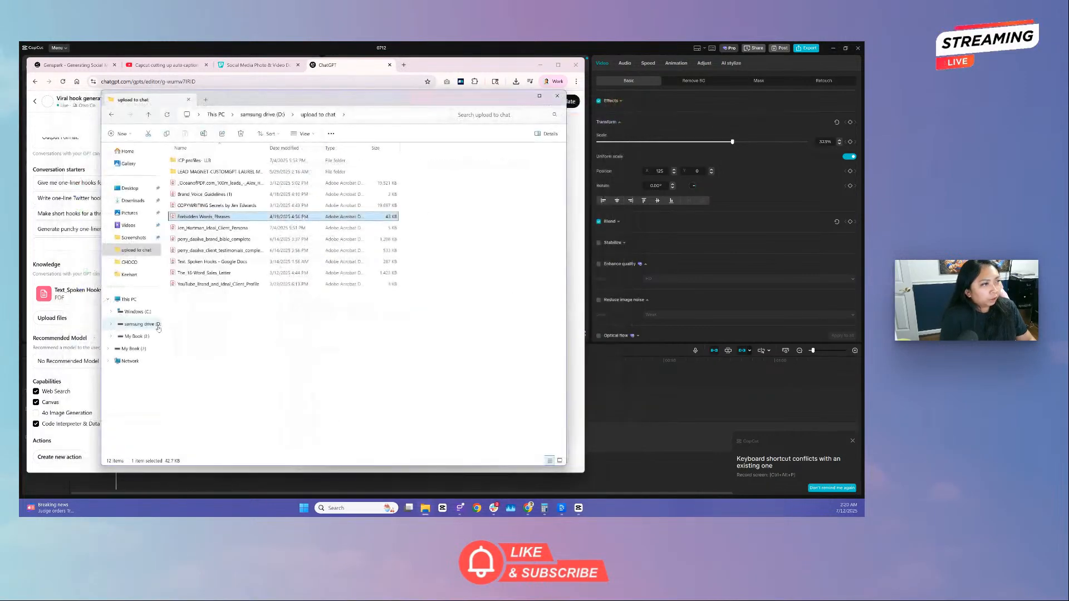
# - Return to the Viral hook generator's configuration in the browser and leave the editor for its chat page
pyautogui.click(99, 195)
pyautogui.scroll(5, 100, 194)
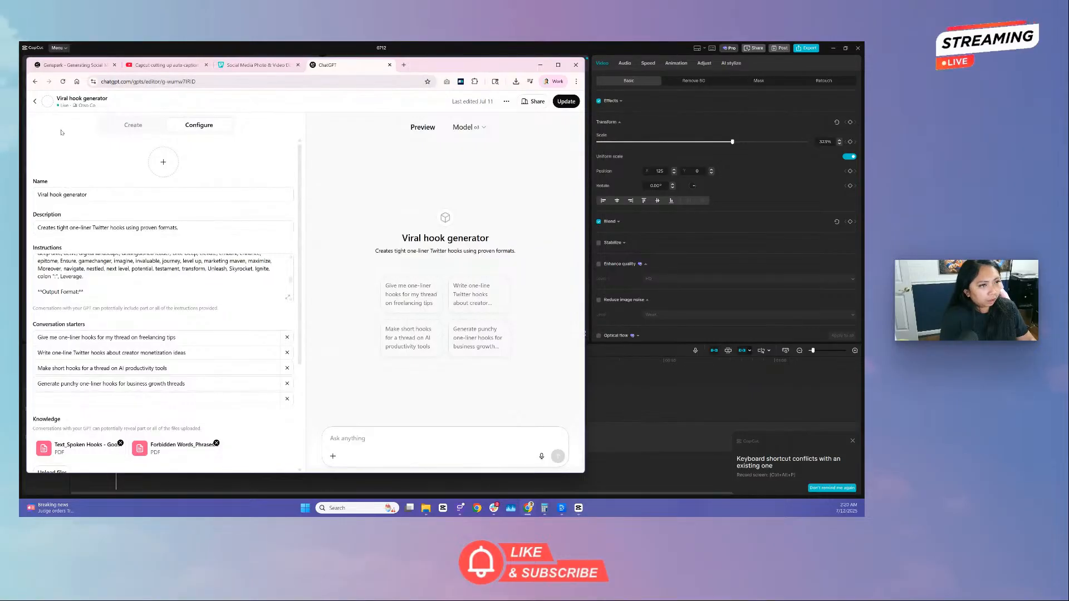
pyautogui.click(35, 102)
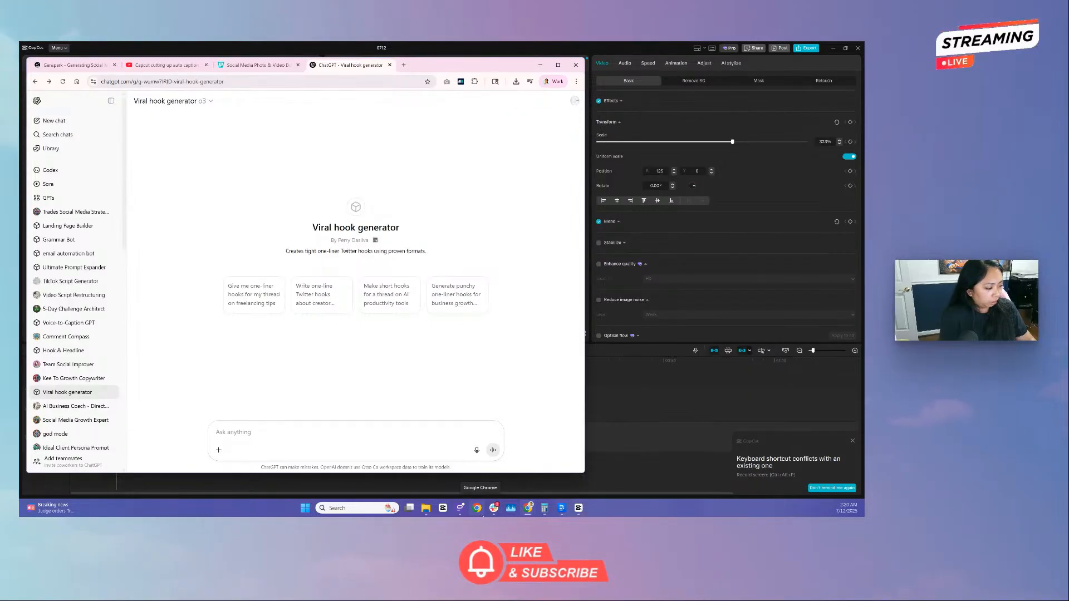
# - Switch to Descript and copy the whole transcript of the "Clips from Capcut adding background music" composition
pyautogui.click(561, 508)
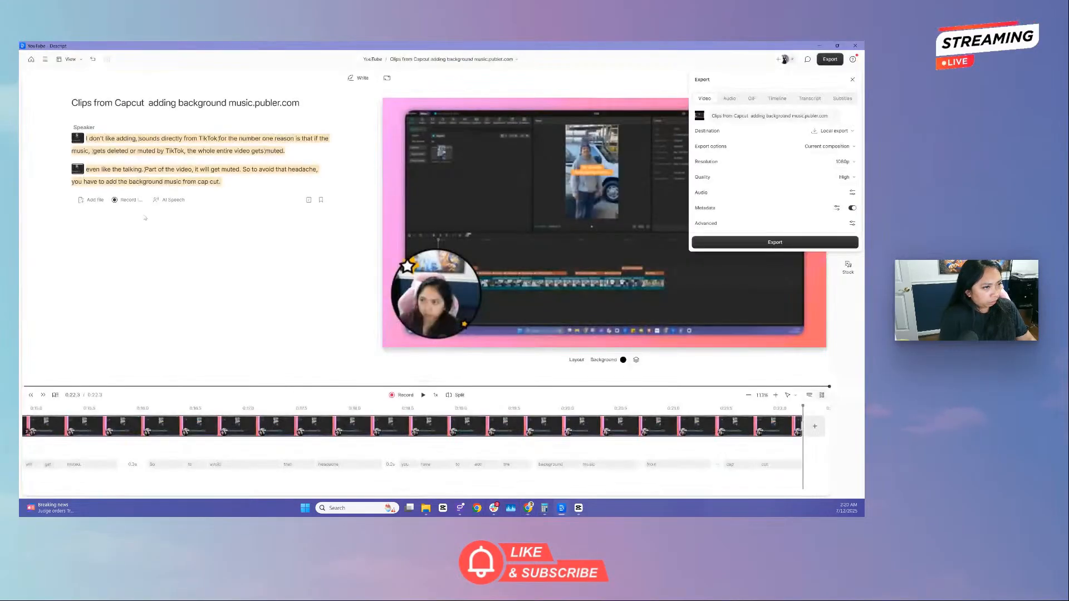
pyautogui.click(145, 217)
pyautogui.click(156, 140)
pyautogui.hotkey('ctrl', 'a')
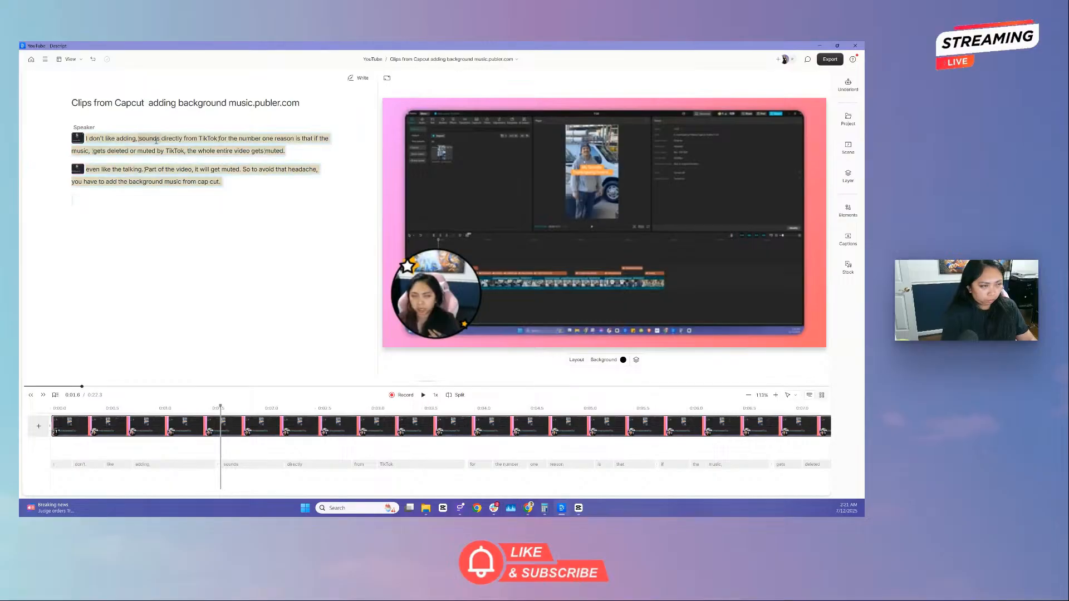
pyautogui.hotkey('ctrl', 'c')
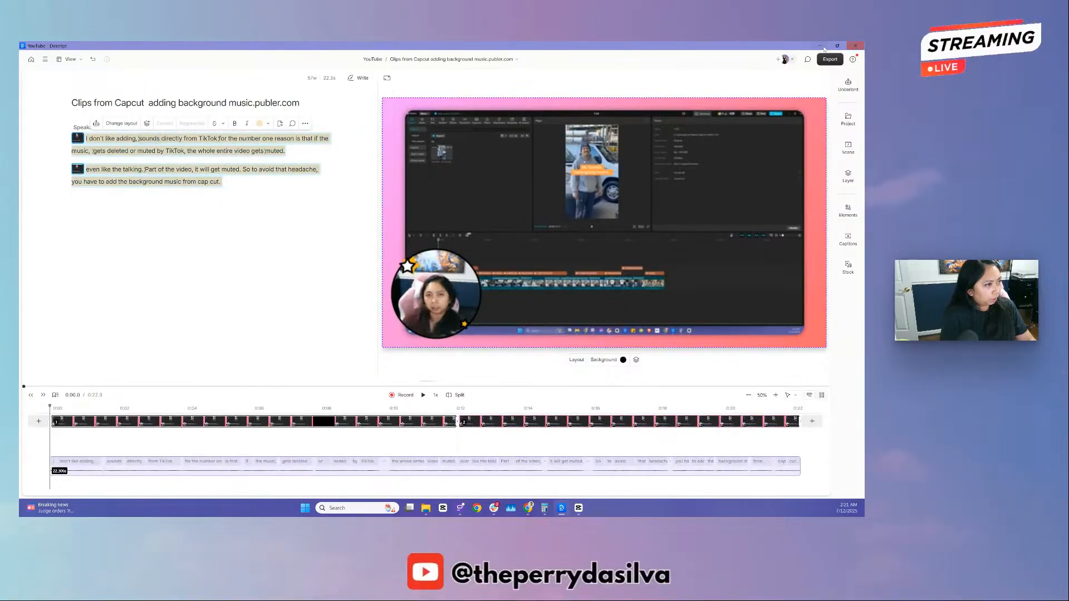
# - Return to the Viral hook generator chat, paste the copied transcript as the prompt, and submit it
pyautogui.click(819, 45)
pyautogui.hotkey('ctrl', 'v')
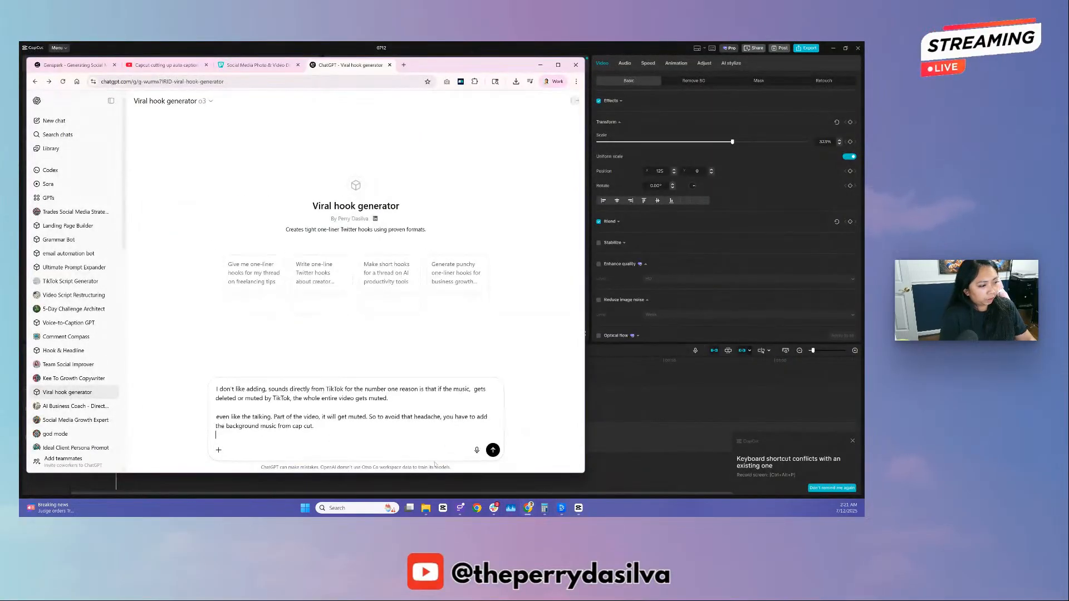
pyautogui.click(491, 450)
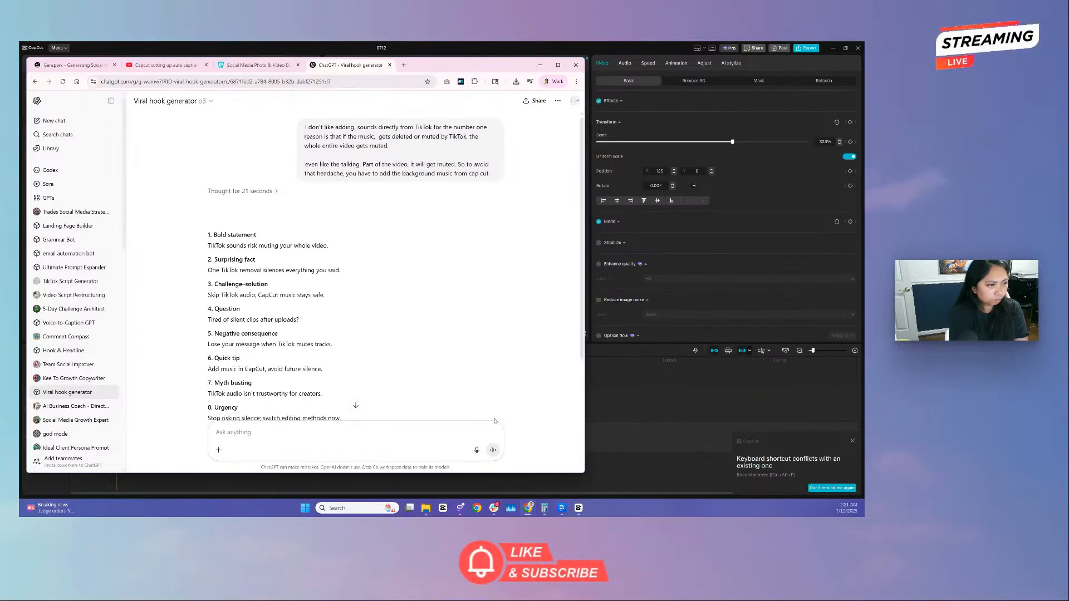
# - Read through the generated hooks from Bold statement to Call to action, tracing over the Myth busting line
pyautogui.scroll(-1, 451, 338)
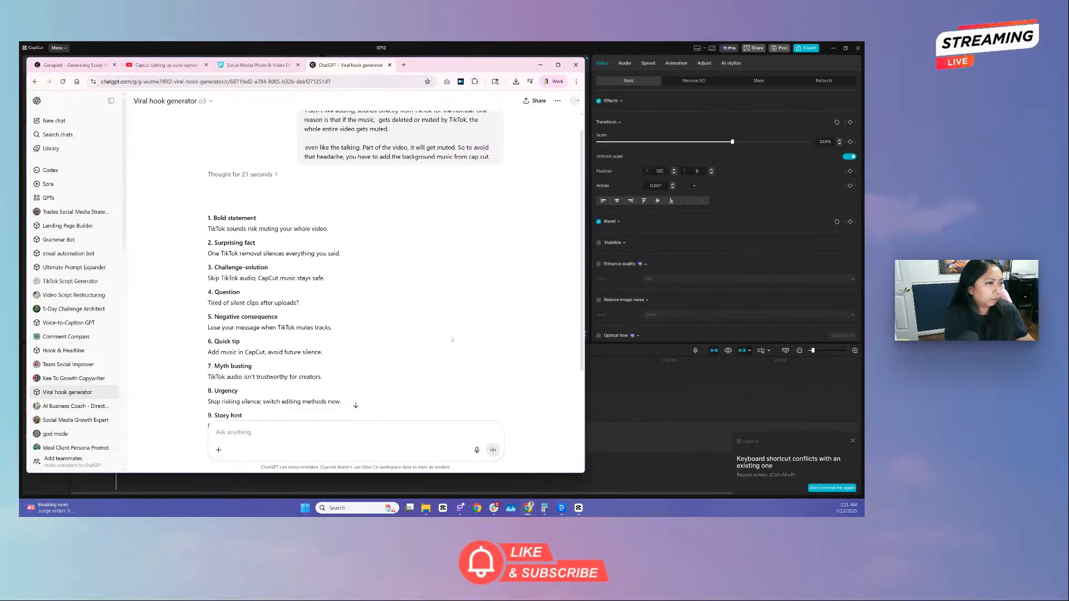
pyautogui.scroll(-1, 451, 338)
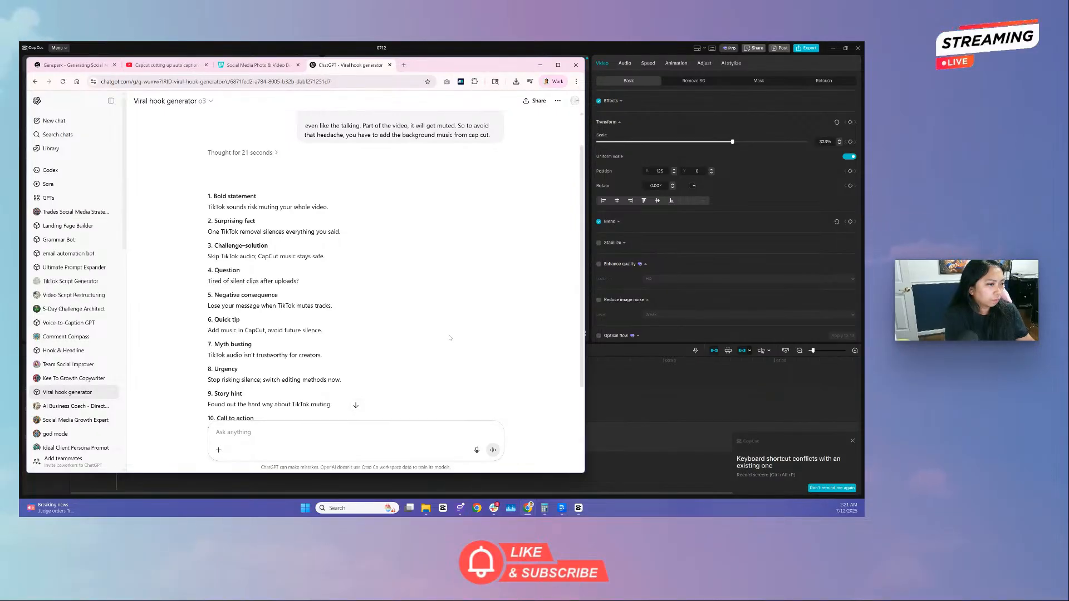
pyautogui.scroll(-2, 450, 337)
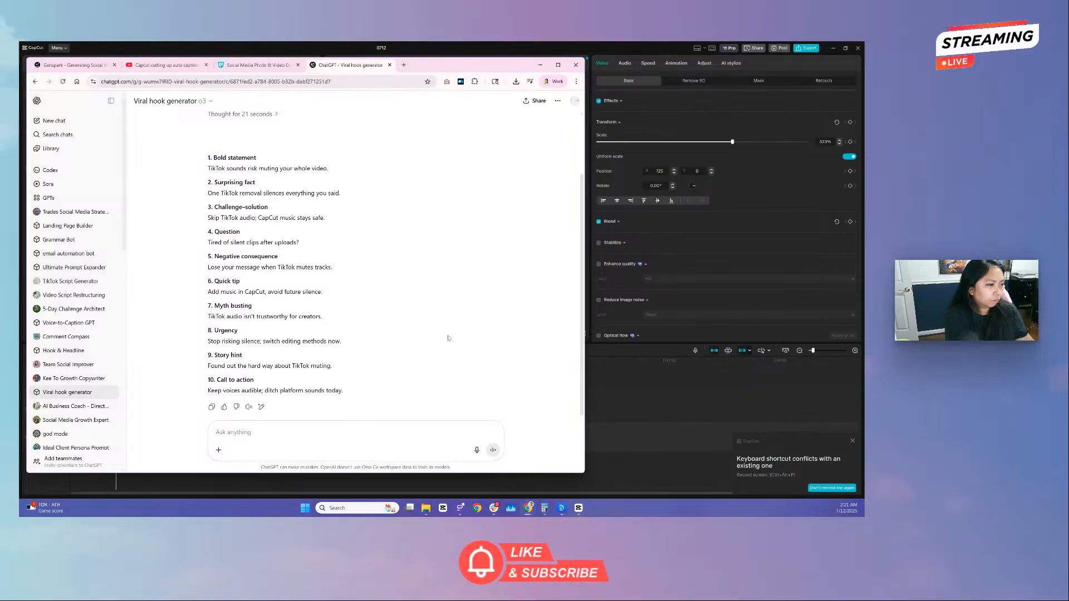
pyautogui.scroll(-1, 447, 338)
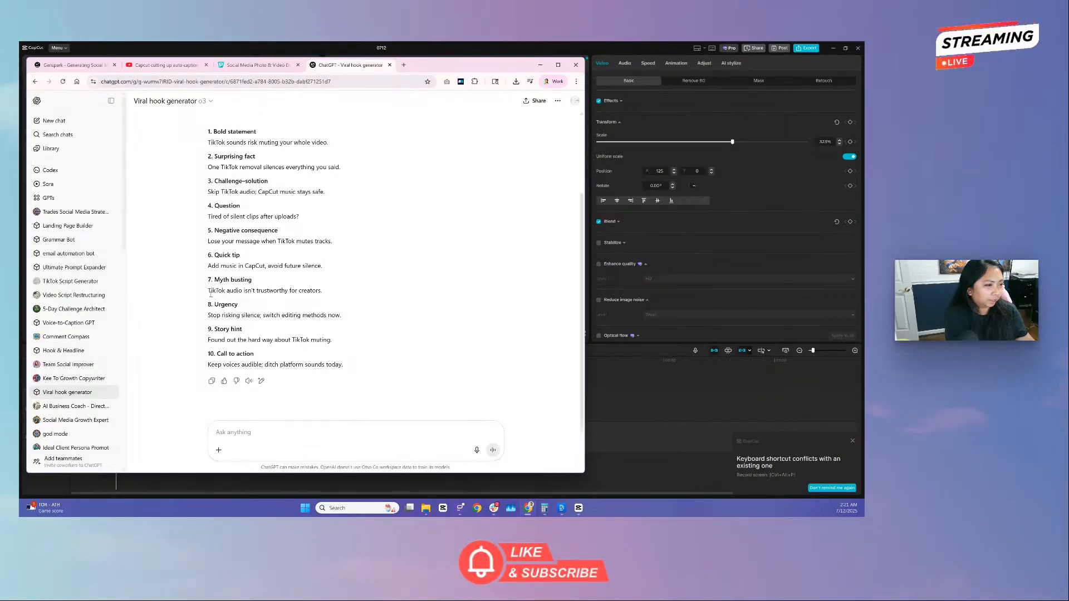
pyautogui.moveTo(210, 293); pyautogui.dragTo(301, 295)
pyautogui.click(300, 297)
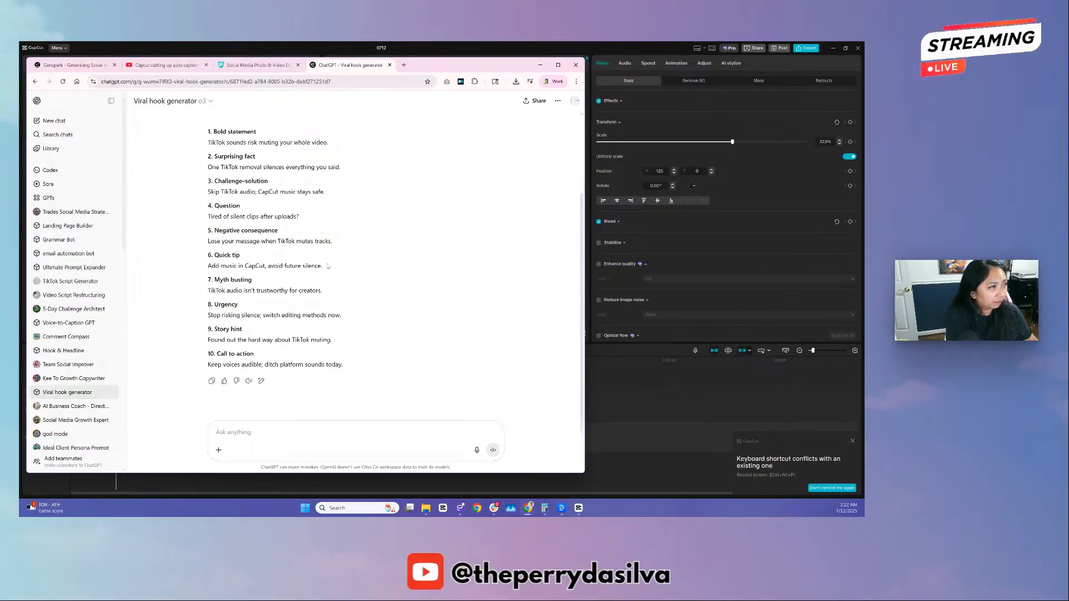
# - Move the browser window aside to check the current title in CapCut, and bring the window back over the editor
pyautogui.moveTo(441, 70); pyautogui.dragTo(19, 121)
pyautogui.click(396, 55)
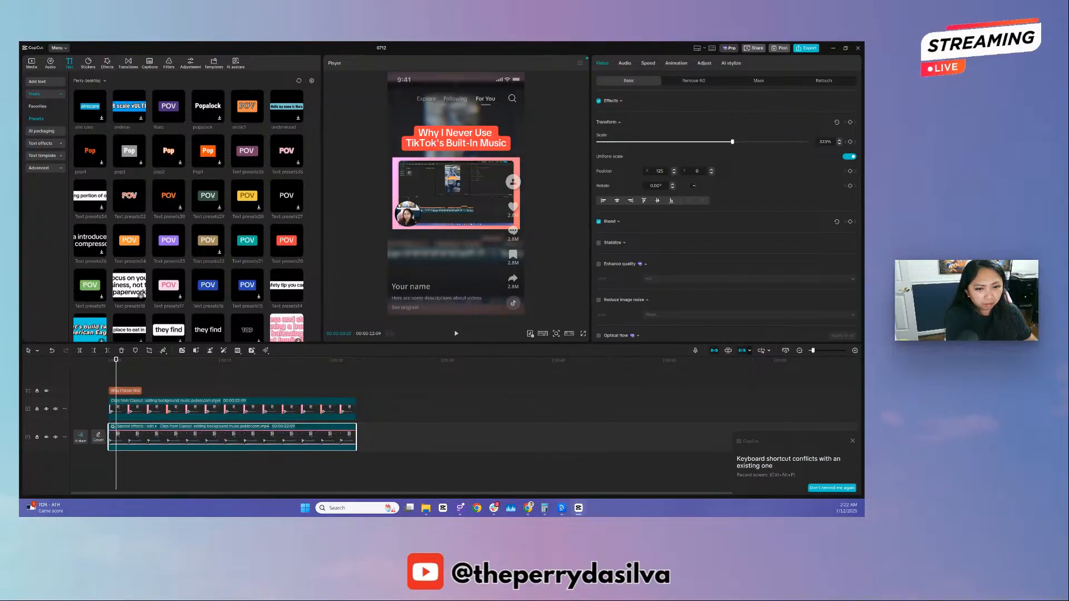
pyautogui.moveTo(19, 98); pyautogui.dragTo(446, 81)
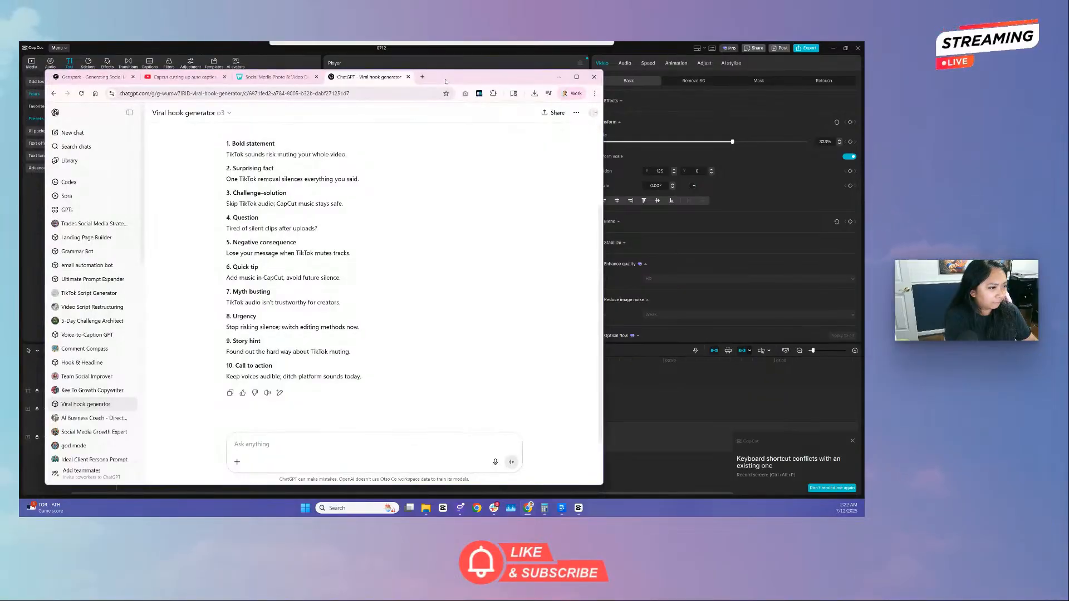
pyautogui.moveTo(445, 81); pyautogui.dragTo(445, 82)
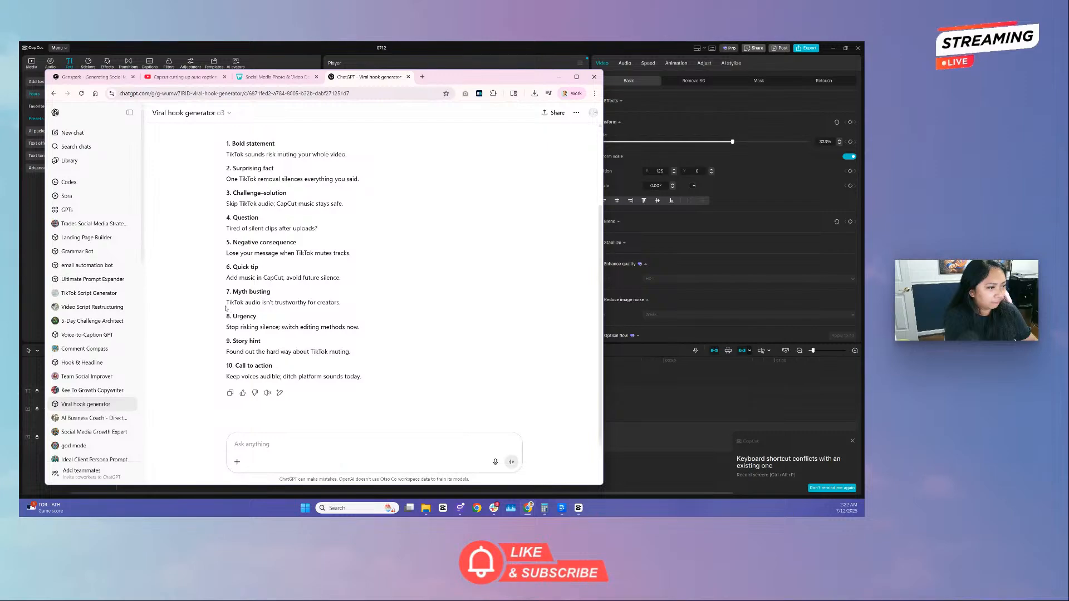
# - Highlight the Myth busting hook "TikTok audio isn't trustworthy for creators." and switch to CapCut to select the title above the clip
pyautogui.moveTo(226, 302); pyautogui.dragTo(346, 306)
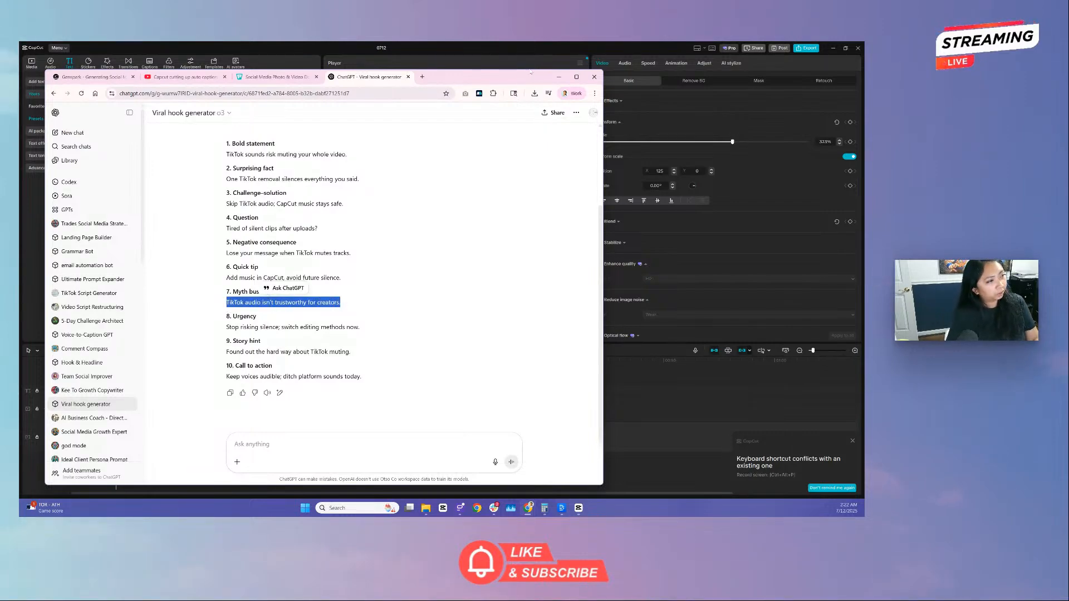
pyautogui.click(529, 68)
pyautogui.click(451, 144)
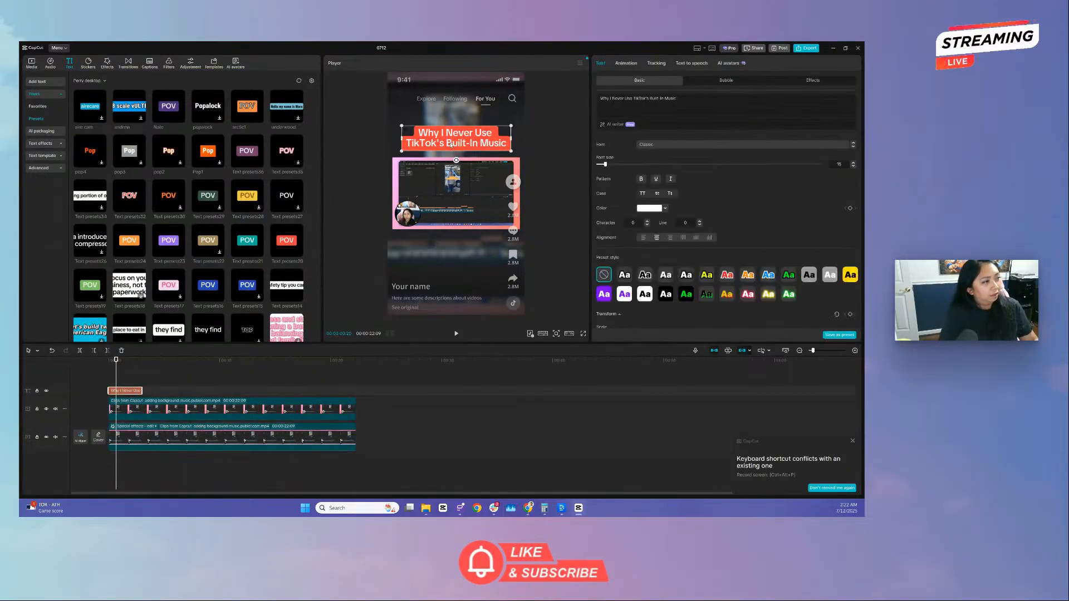